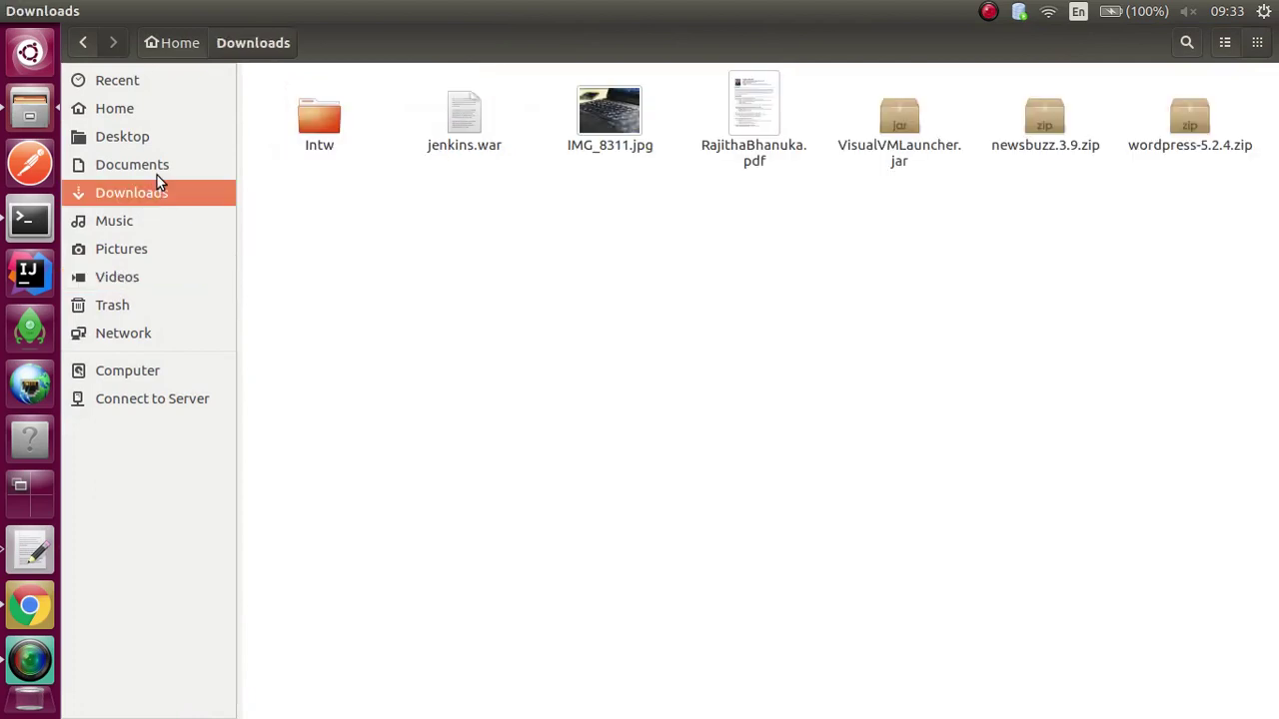
# - Open a terminal in the Downloads folder and start Jenkins with java -jar jenkins.war
pyautogui.rightClick(444, 215)
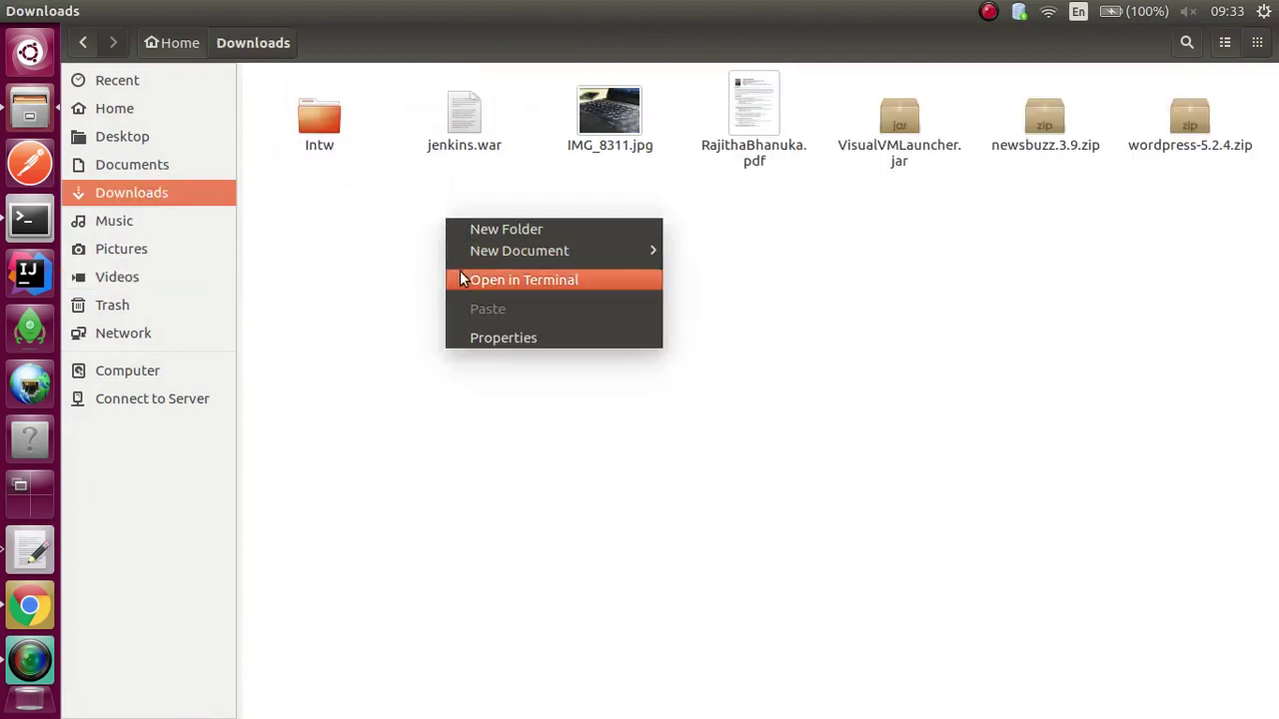
pyautogui.click(462, 276)
pyautogui.moveTo(474, 43); pyautogui.dragTo(538, 253)
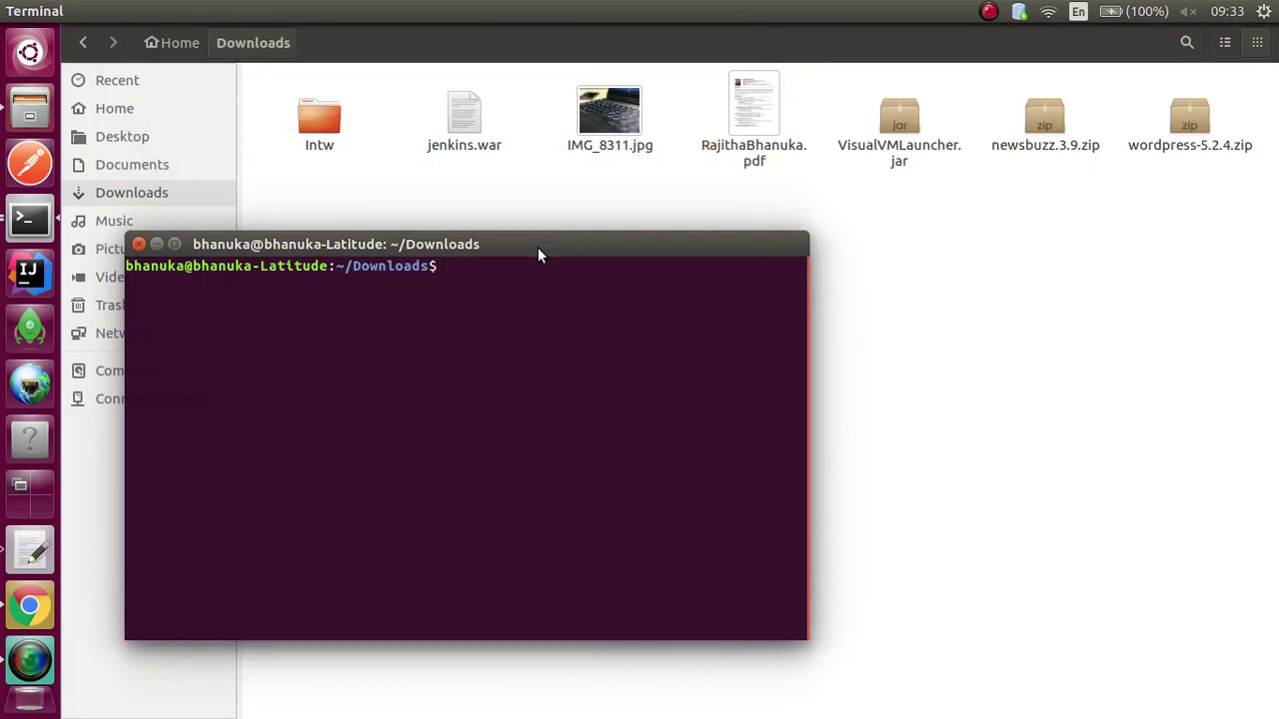
pyautogui.write('java -jar jenkins.war')
pyautogui.press('Return')
pyautogui.doubleClick(537, 247)
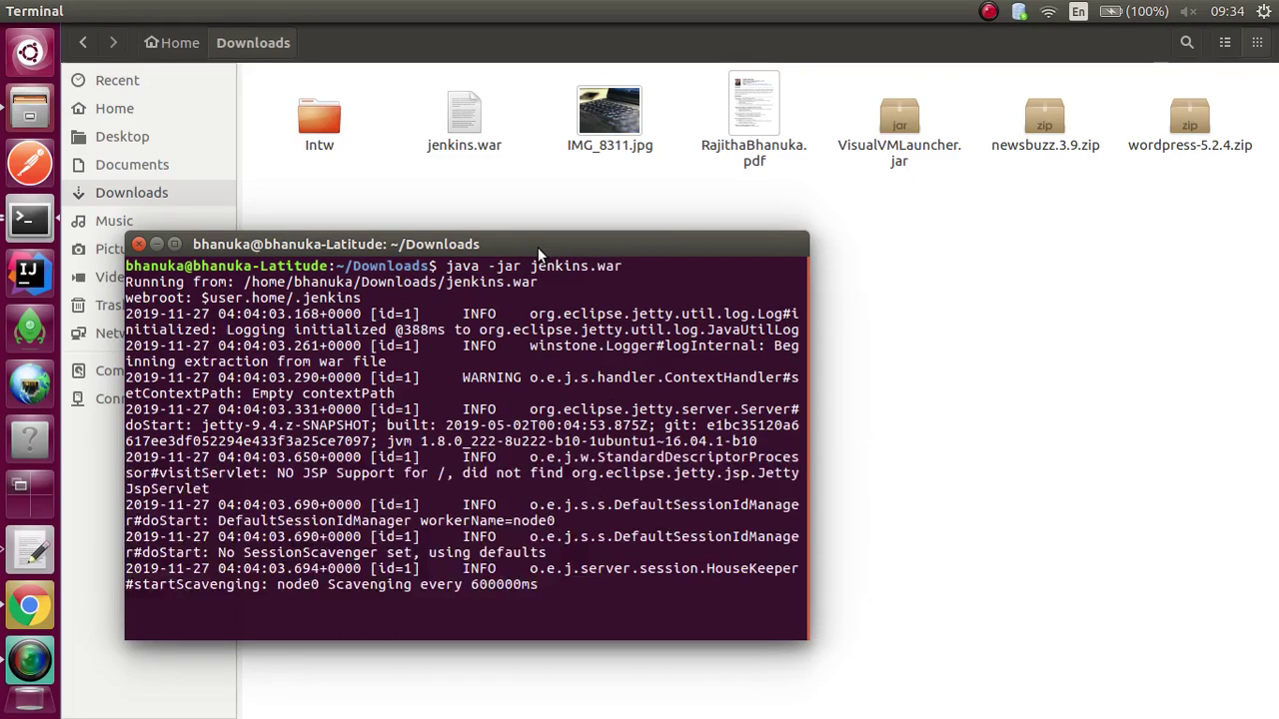
# - Browse in the file manager to the Applications/sonarqube-7.6/bin/linux-x86-64 folder under Home
pyautogui.click(38, 88)
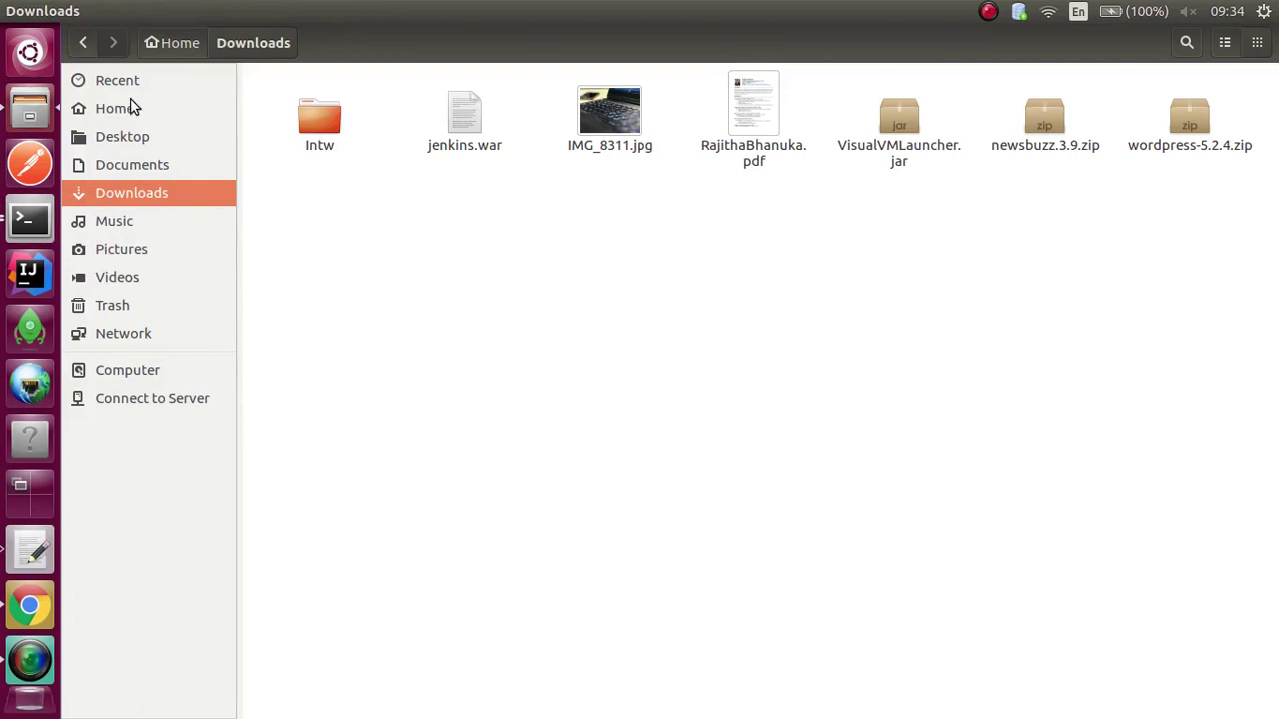
pyautogui.click(135, 113)
pyautogui.doubleClick(330, 128)
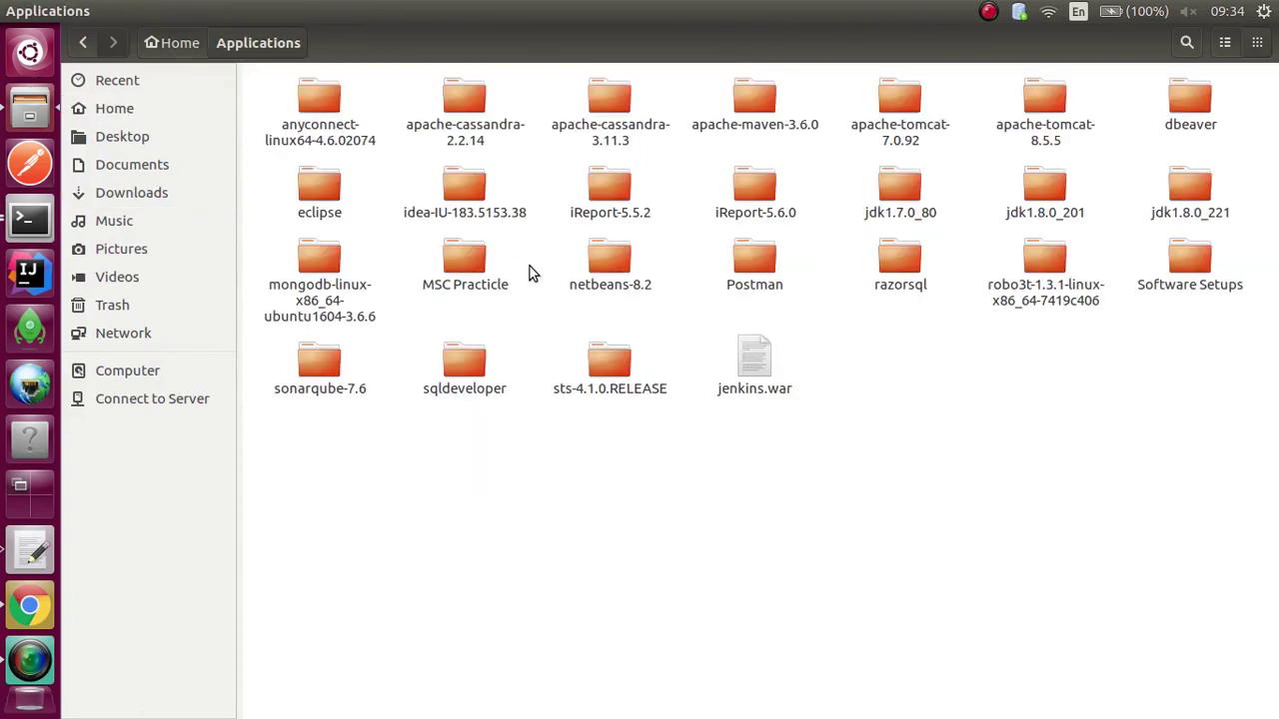
pyautogui.doubleClick(330, 370)
pyautogui.doubleClick(334, 111)
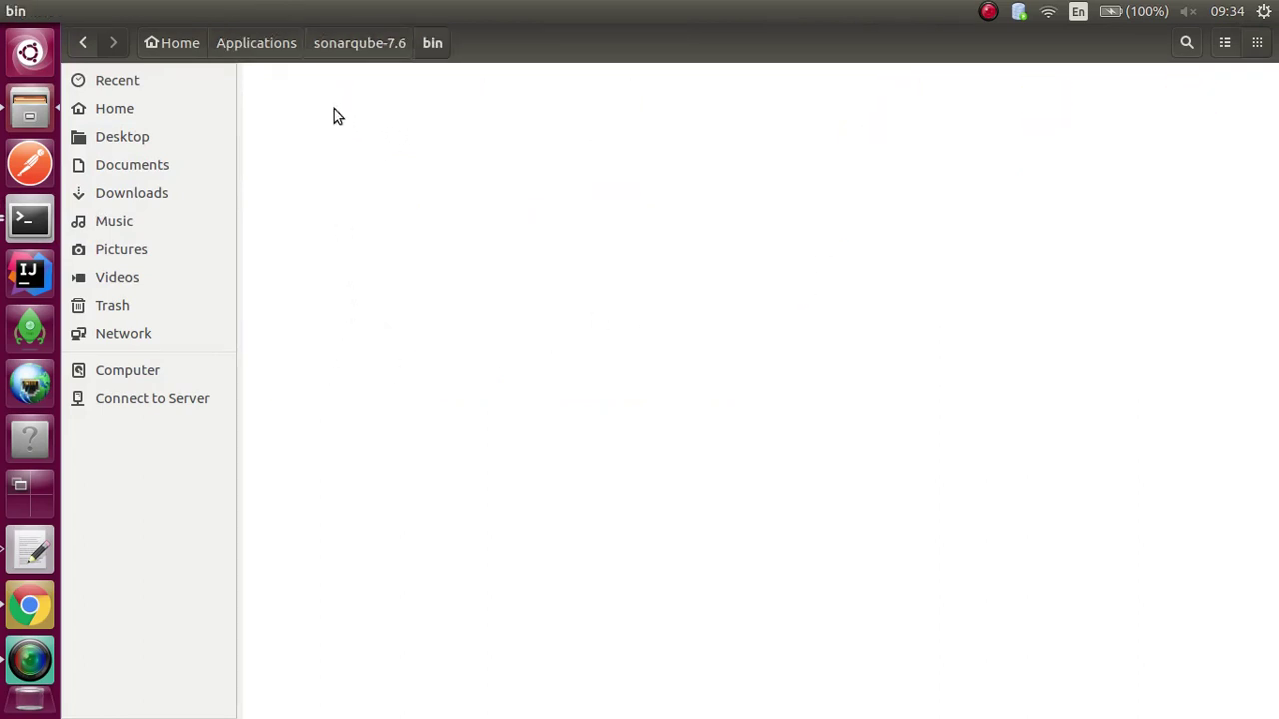
pyautogui.doubleClick(611, 110)
# - Open a terminal in the linux-x86-64 folder and start SonarQube with ./sonar.sh start
pyautogui.rightClick(523, 360)
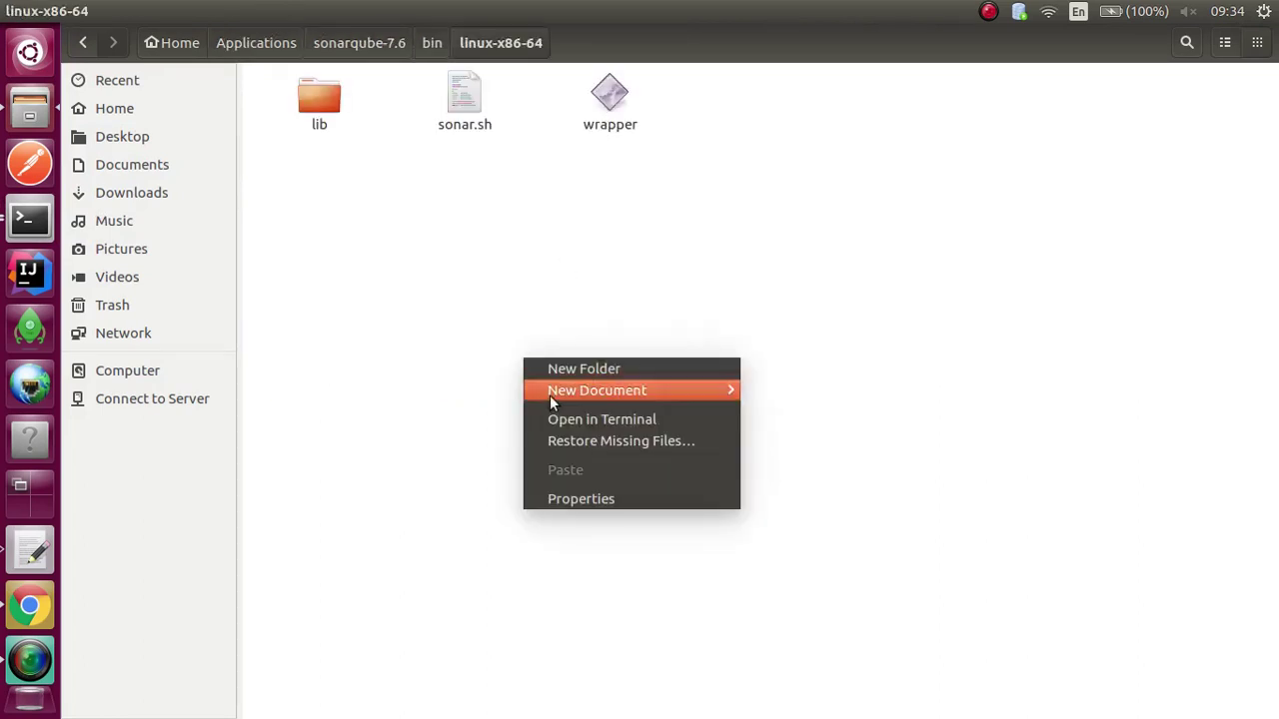
pyautogui.click(561, 424)
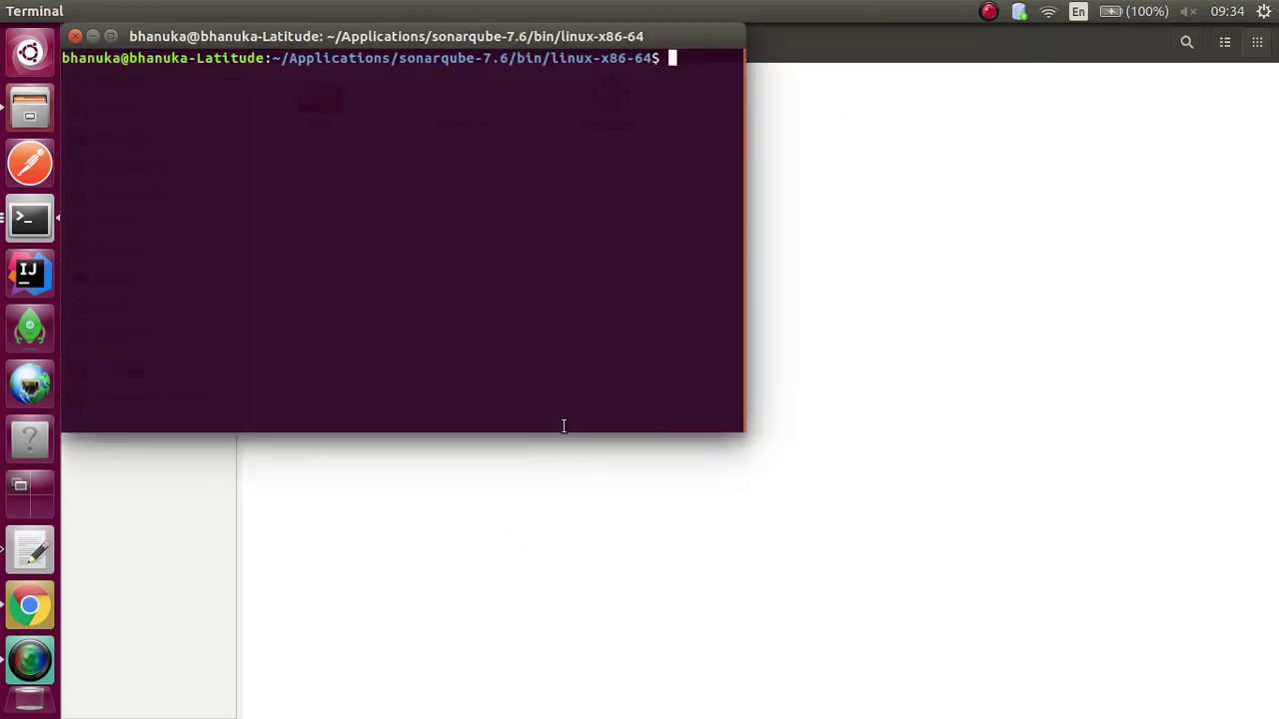
pyautogui.write('./so')
pyautogui.press('Tab')
pyautogui.write('start')
pyautogui.press('Return')
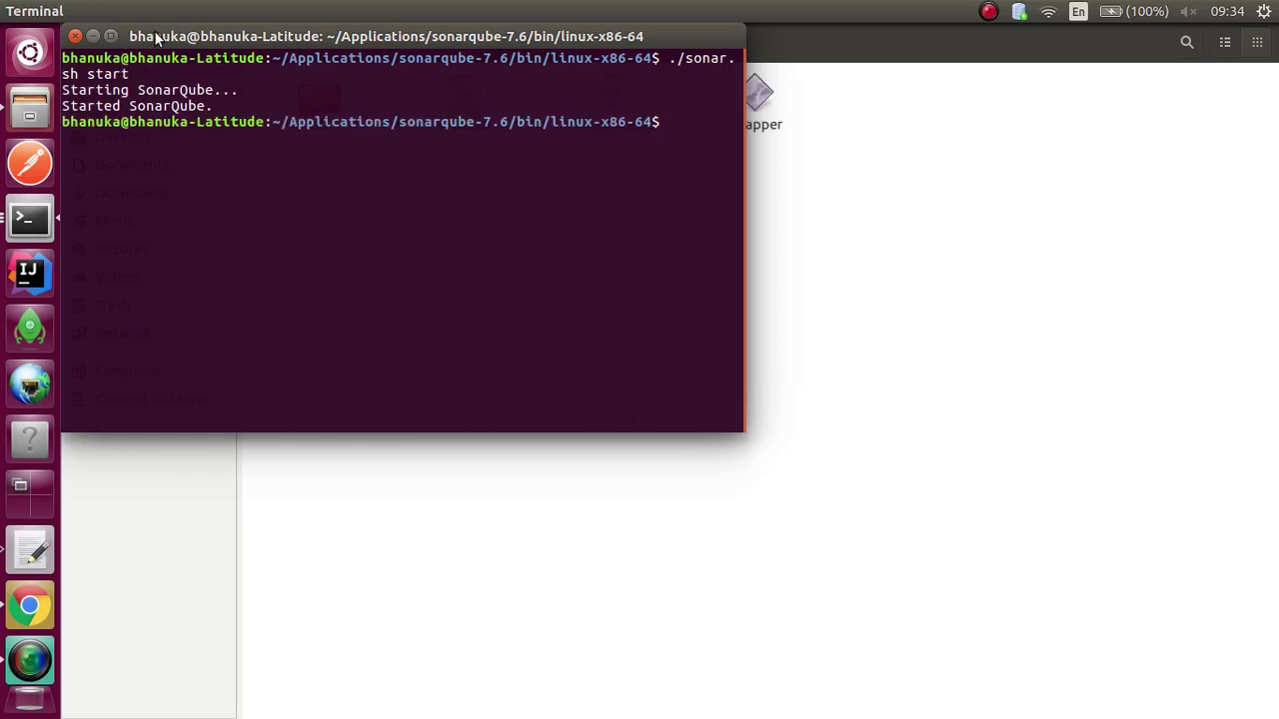
# - Minimize the SonarQube terminal and close the file manager window
pyautogui.doubleClick(126, 44)
pyautogui.click(29, 11)
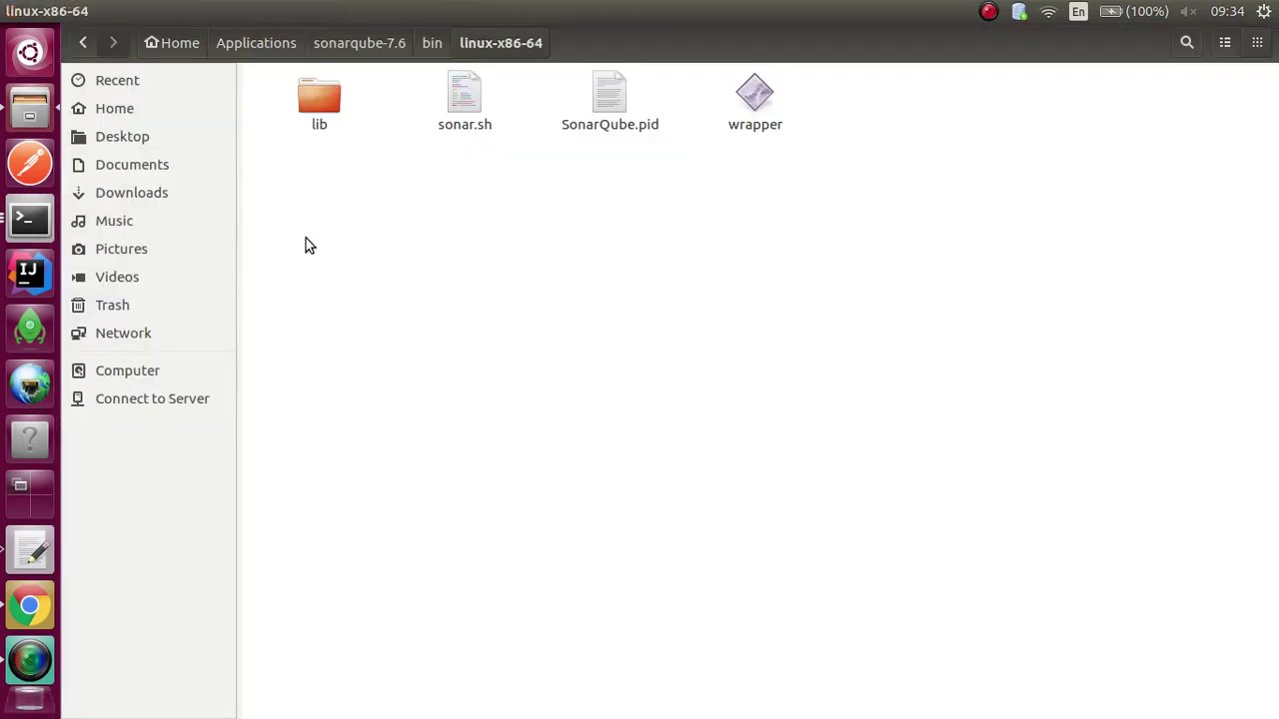
pyautogui.hotkey('alt', 'F4')
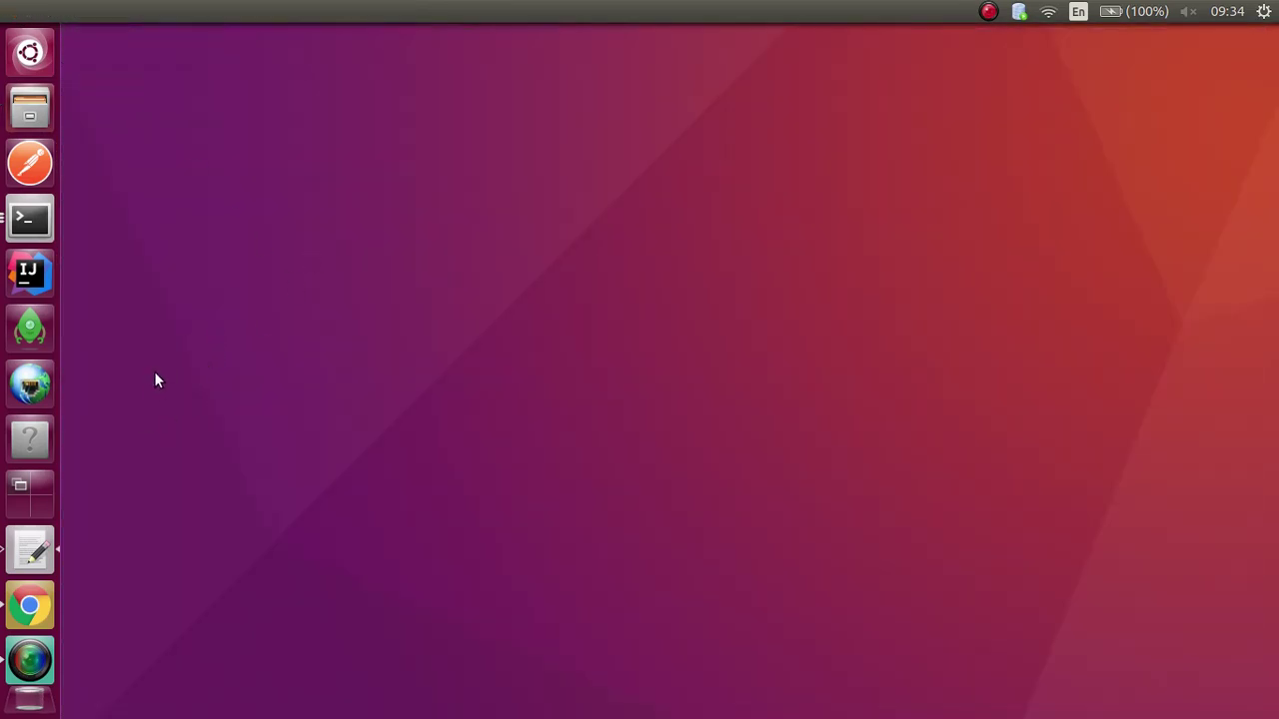
# - Open a new Google Chrome window and load the Jenkins dashboard at localhost:8080
pyautogui.rightClick(40, 609)
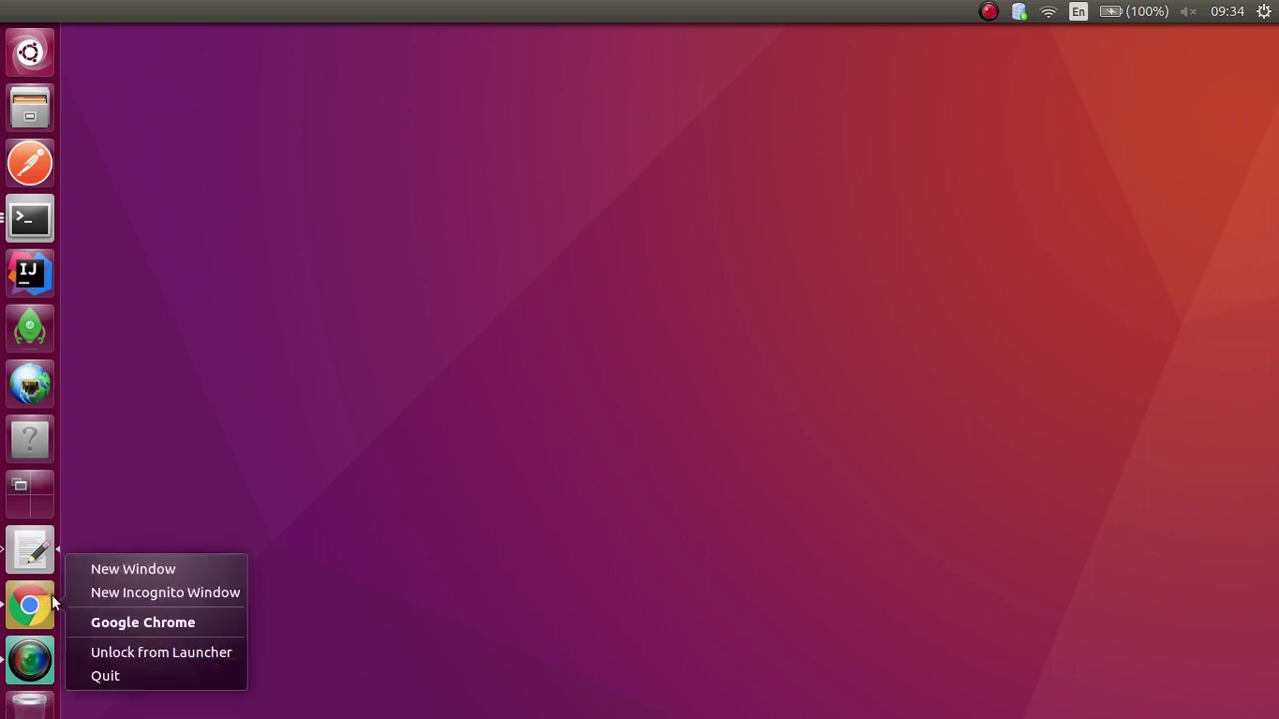
pyautogui.click(95, 569)
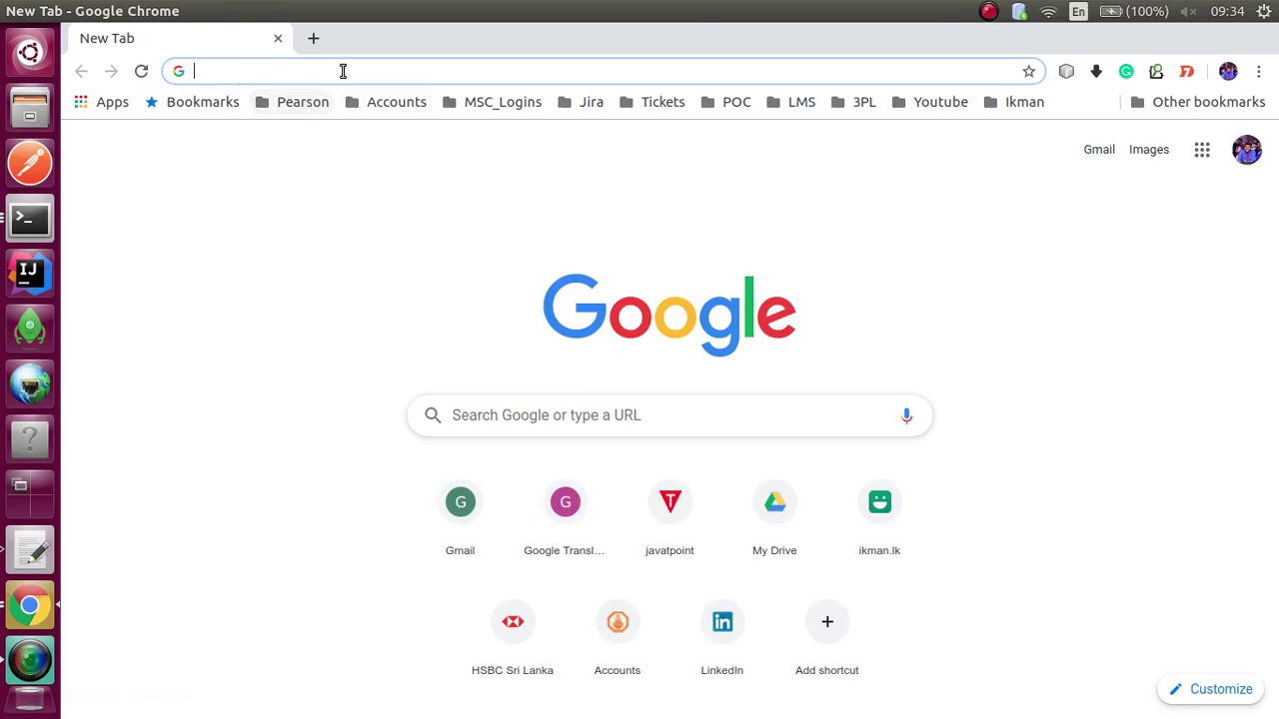
pyautogui.write('loca')
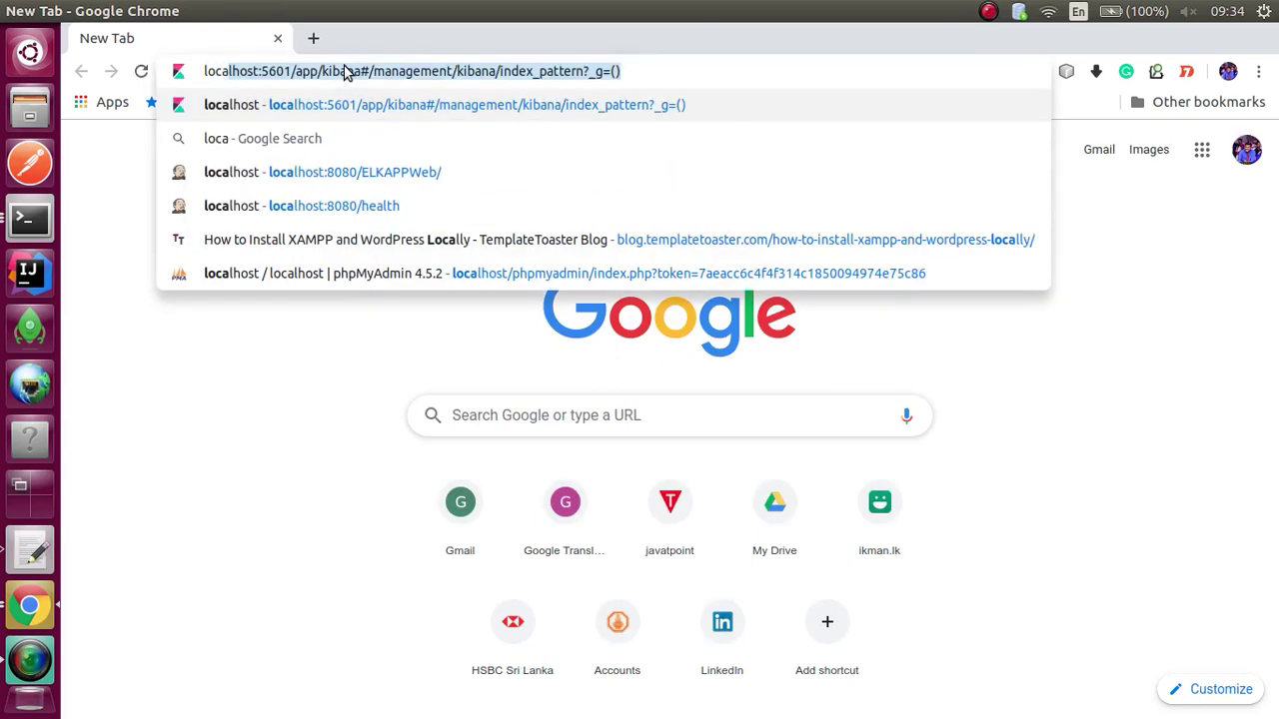
pyautogui.write('lhost:808')
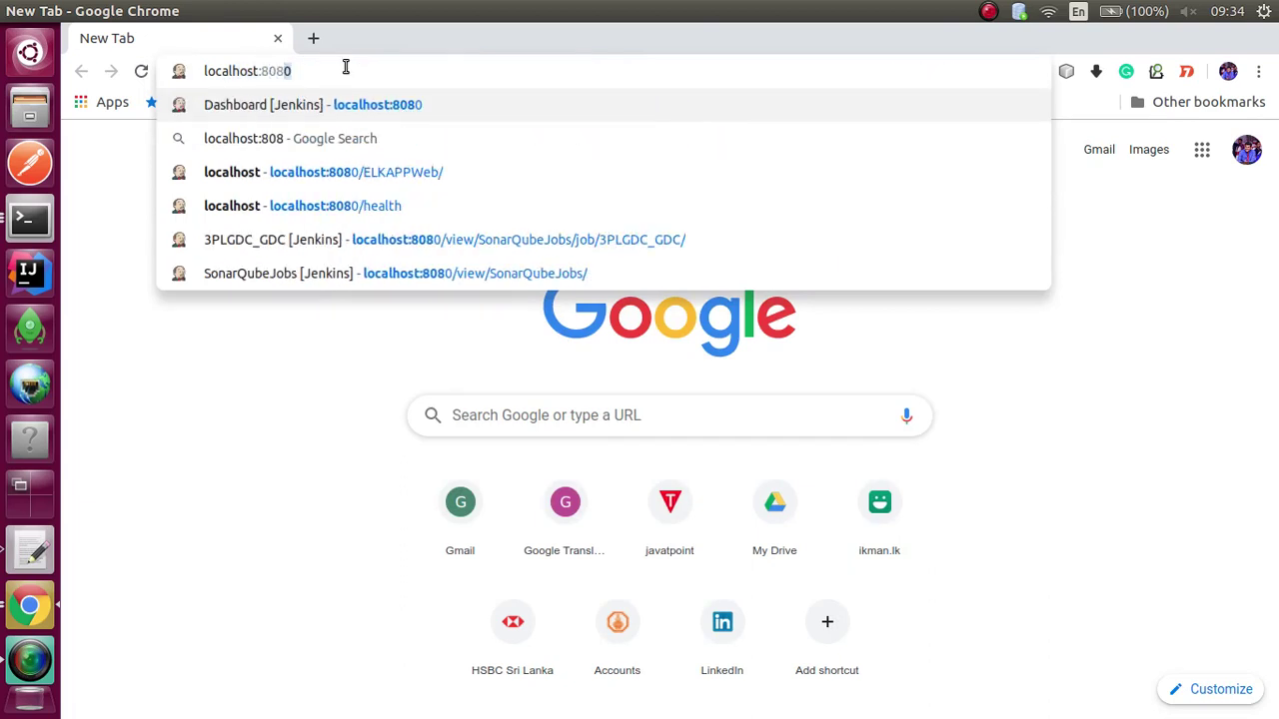
pyautogui.press('Return')
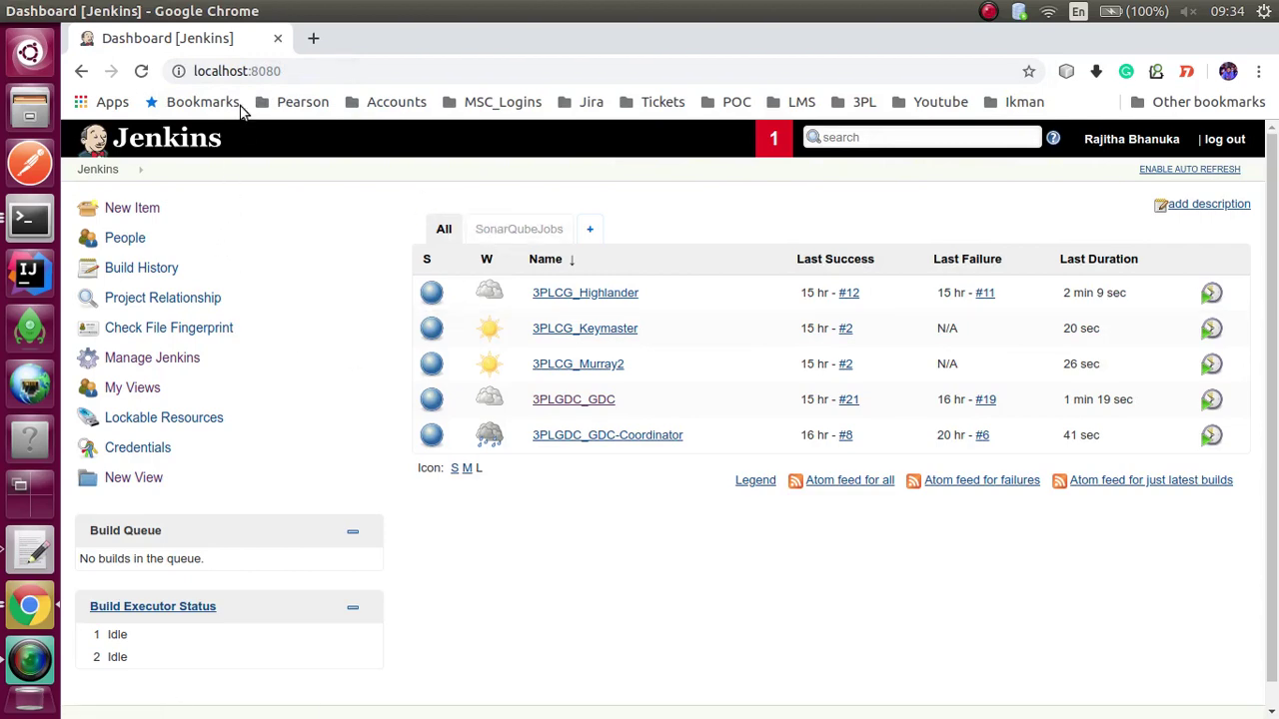
# - Load SonarQube at localhost:9000 in a new browser tab and log in to it
pyautogui.click(313, 42)
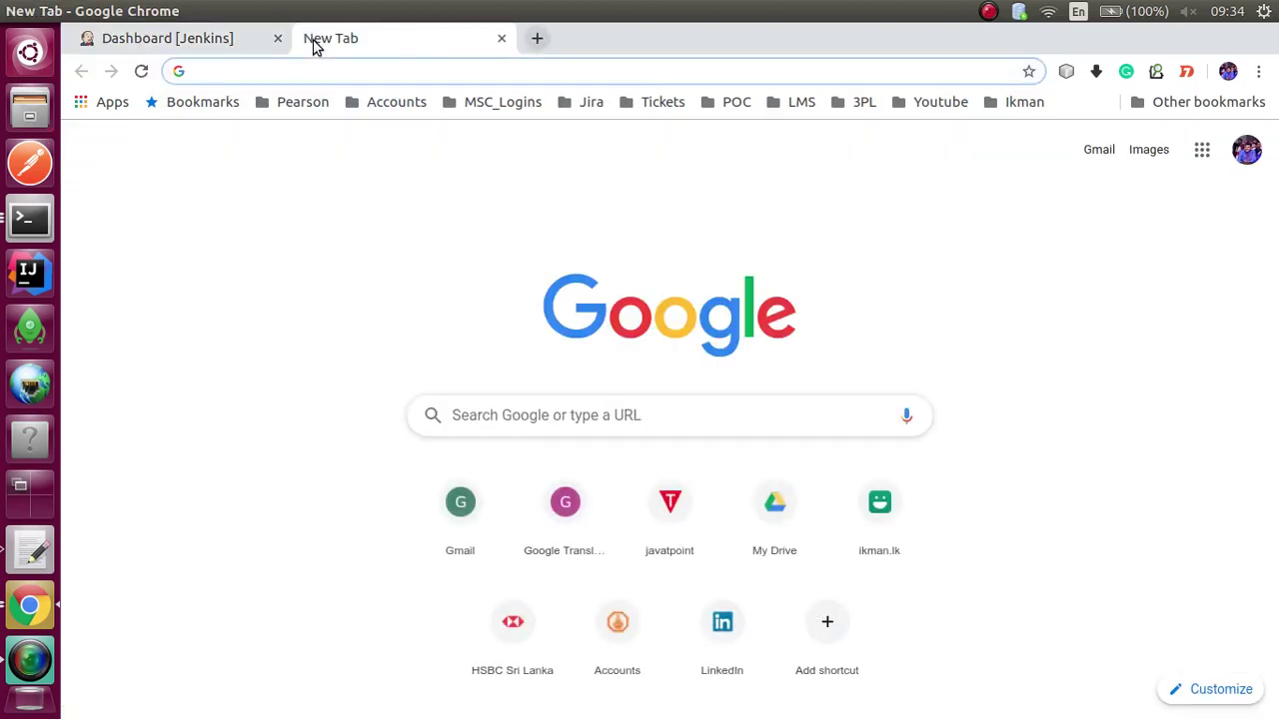
pyautogui.write('local')
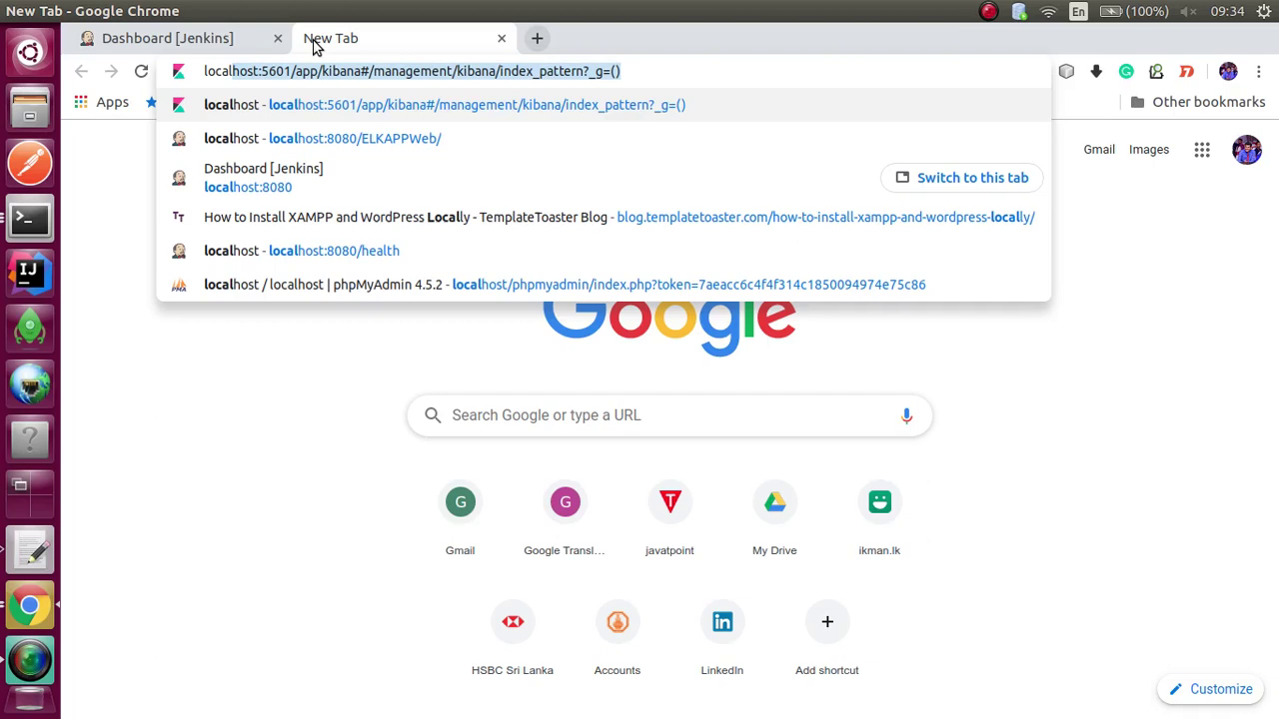
pyautogui.write('e')
pyautogui.press('BackSpace')
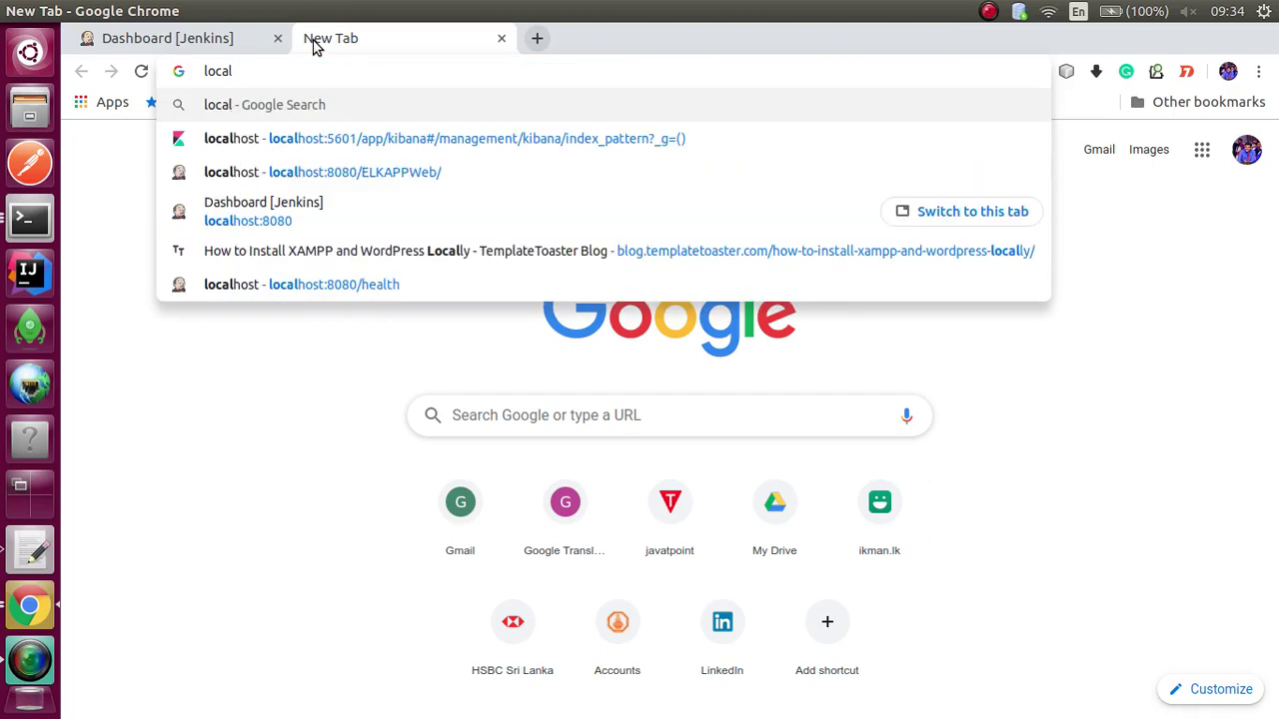
pyautogui.write('host:900')
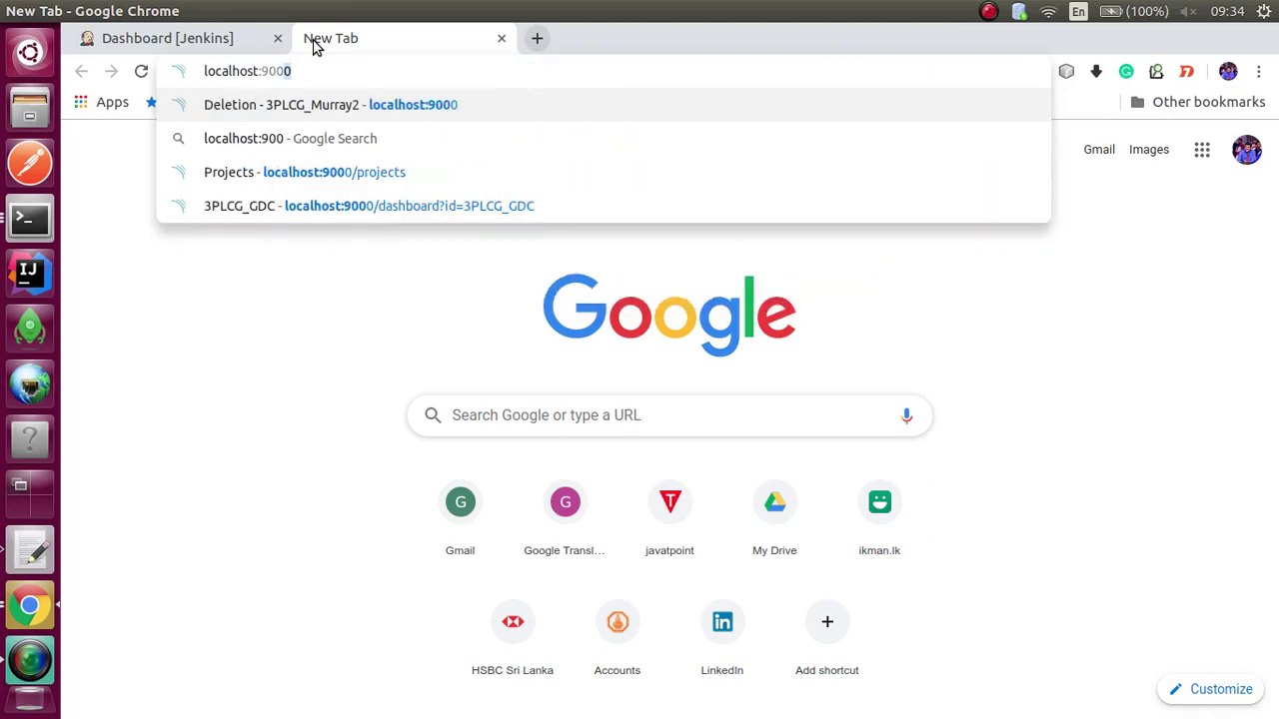
pyautogui.press('Return')
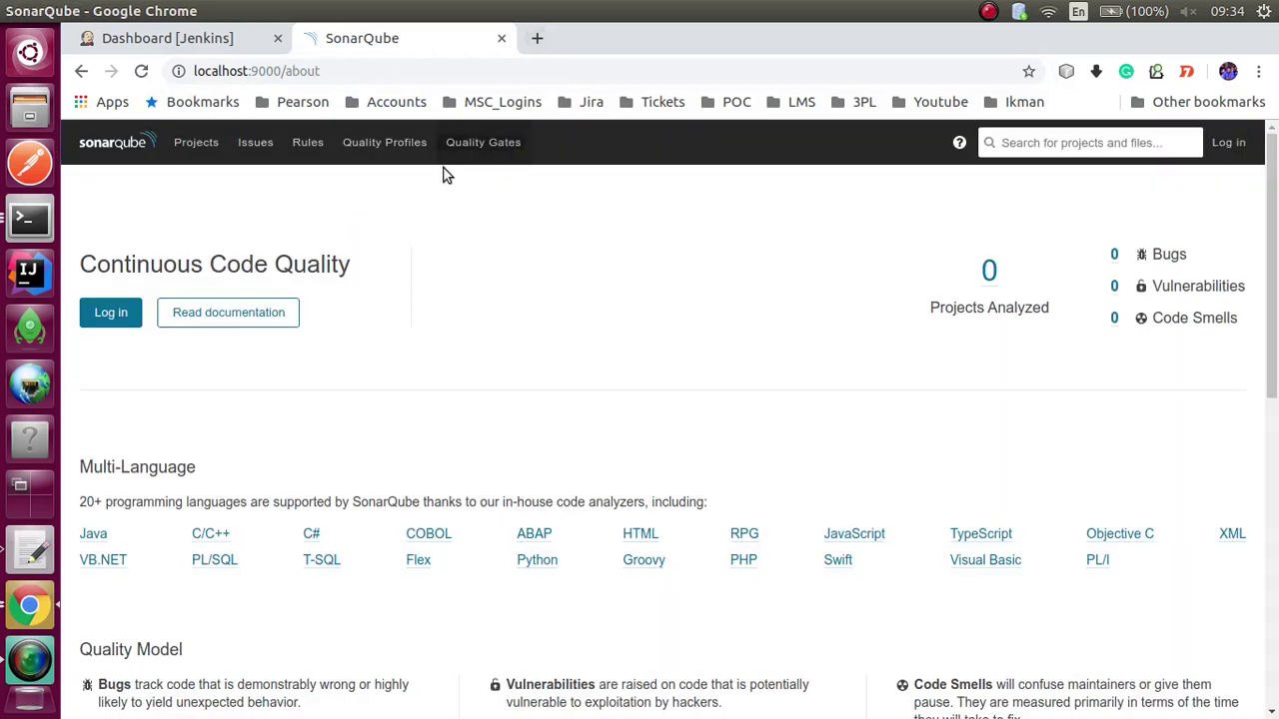
pyautogui.click(1229, 143)
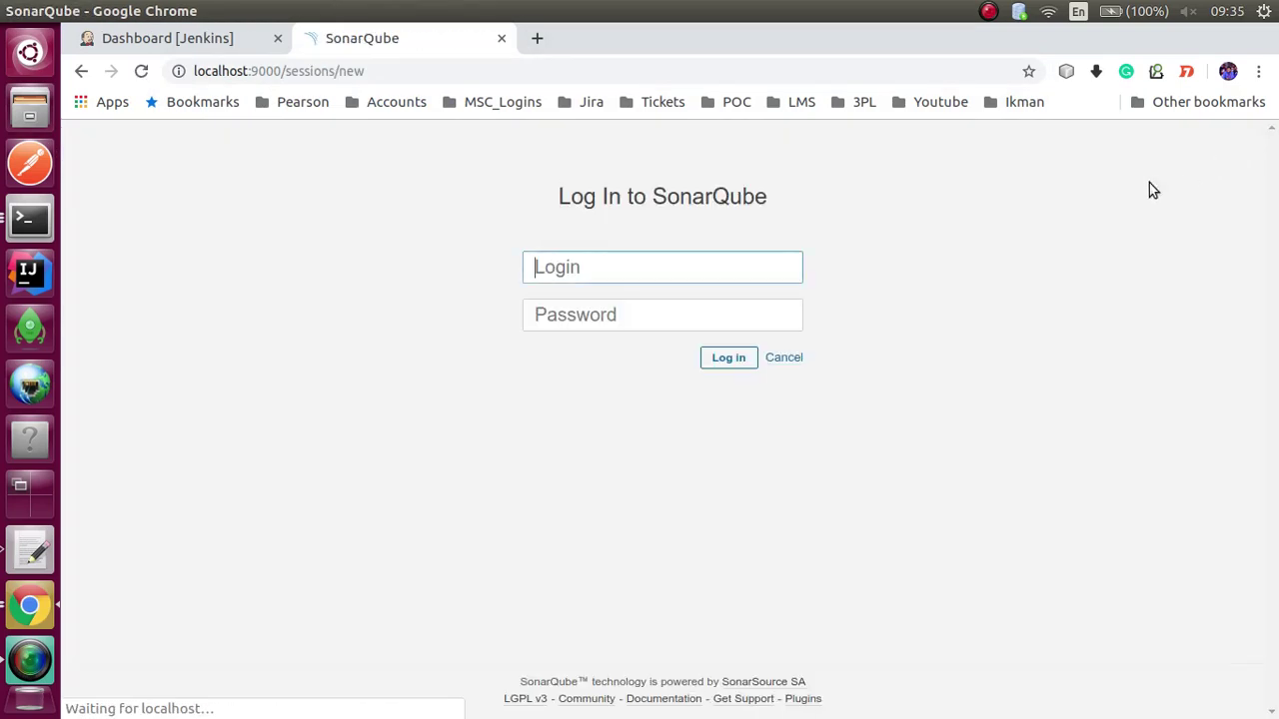
pyautogui.click(727, 358)
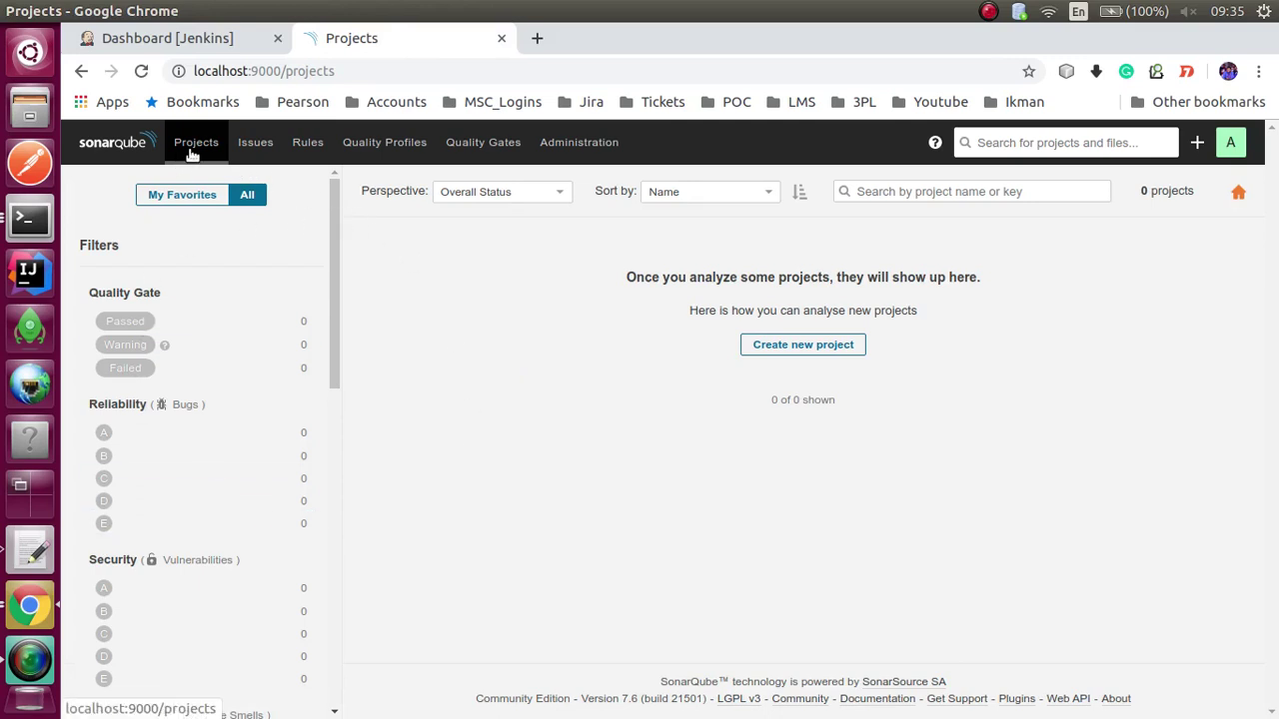
# - Create a Jenkins List View named TestJenkinstoSonarJob, keeping its default settings with no jobs selected
pyautogui.click(242, 48)
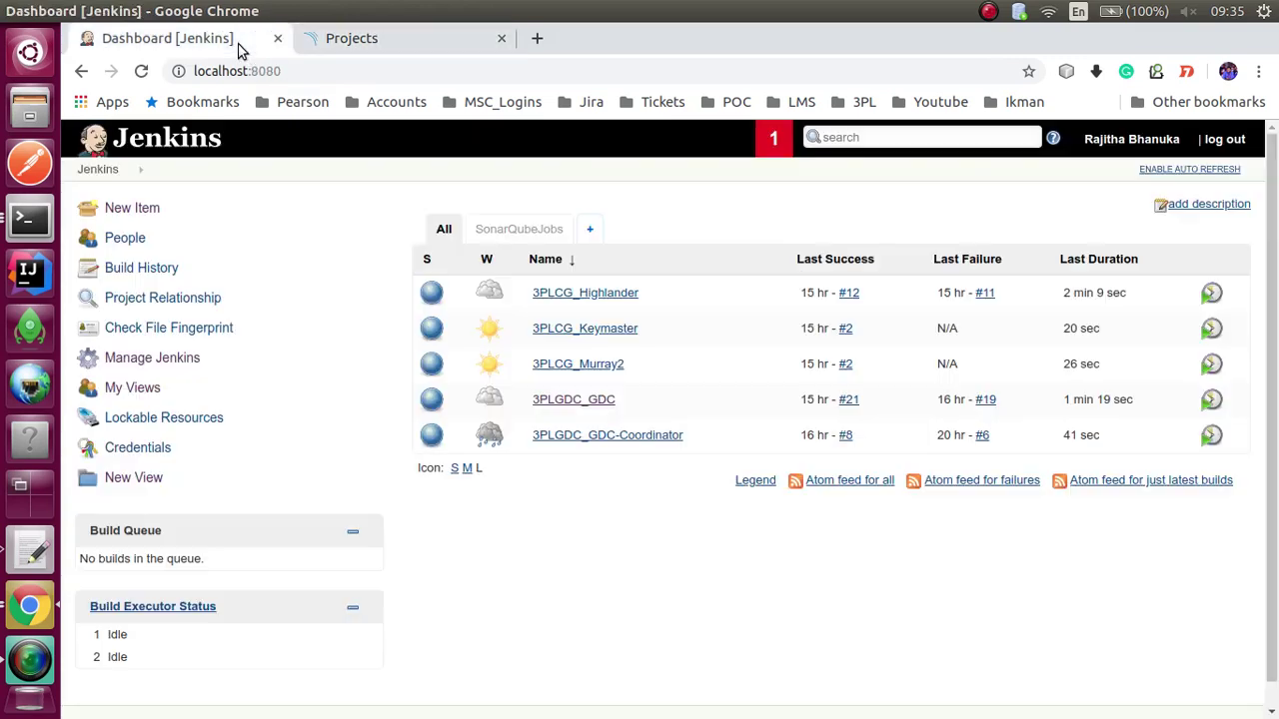
pyautogui.click(590, 229)
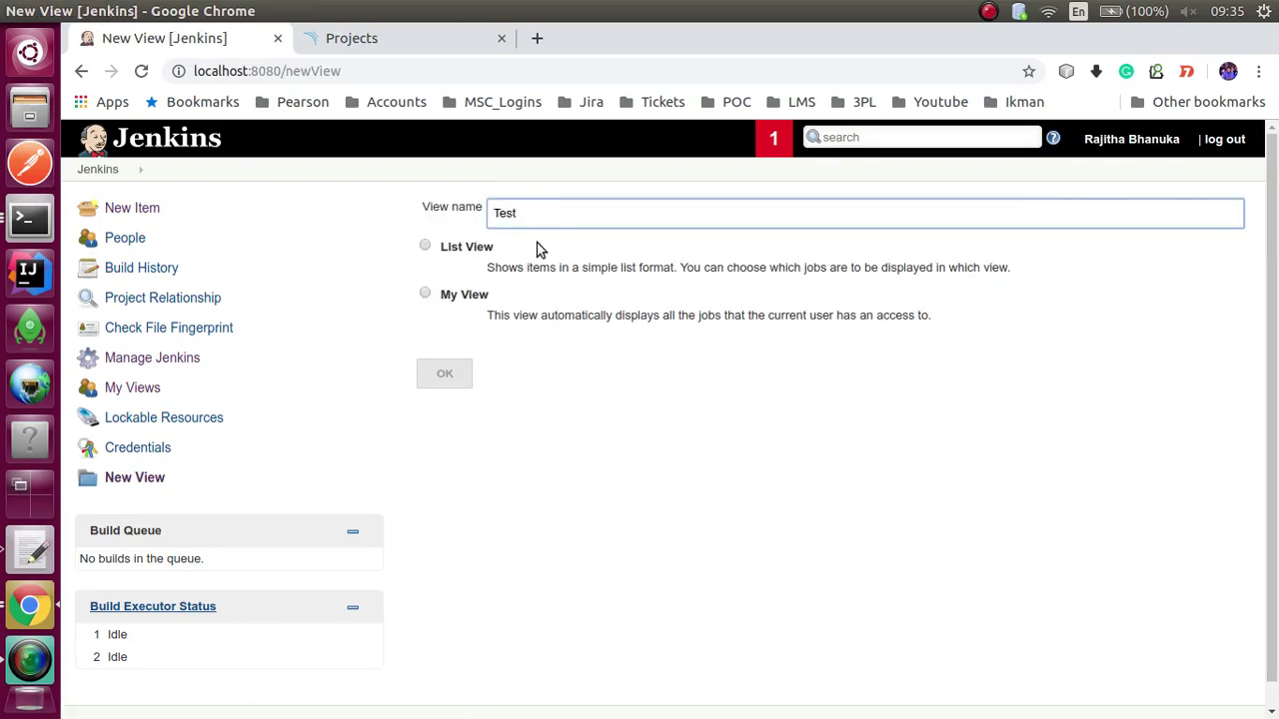
pyautogui.write('TestJenkinstoSonarJob')
pyautogui.click(425, 246)
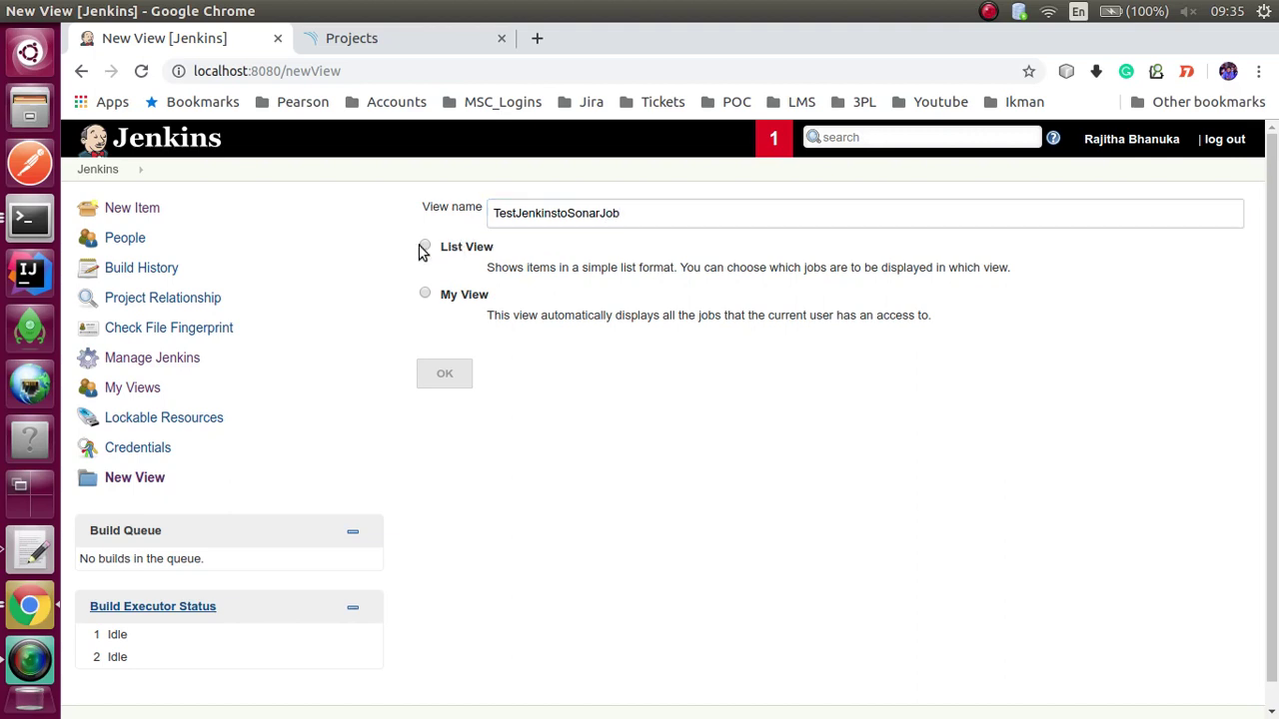
pyautogui.click(451, 376)
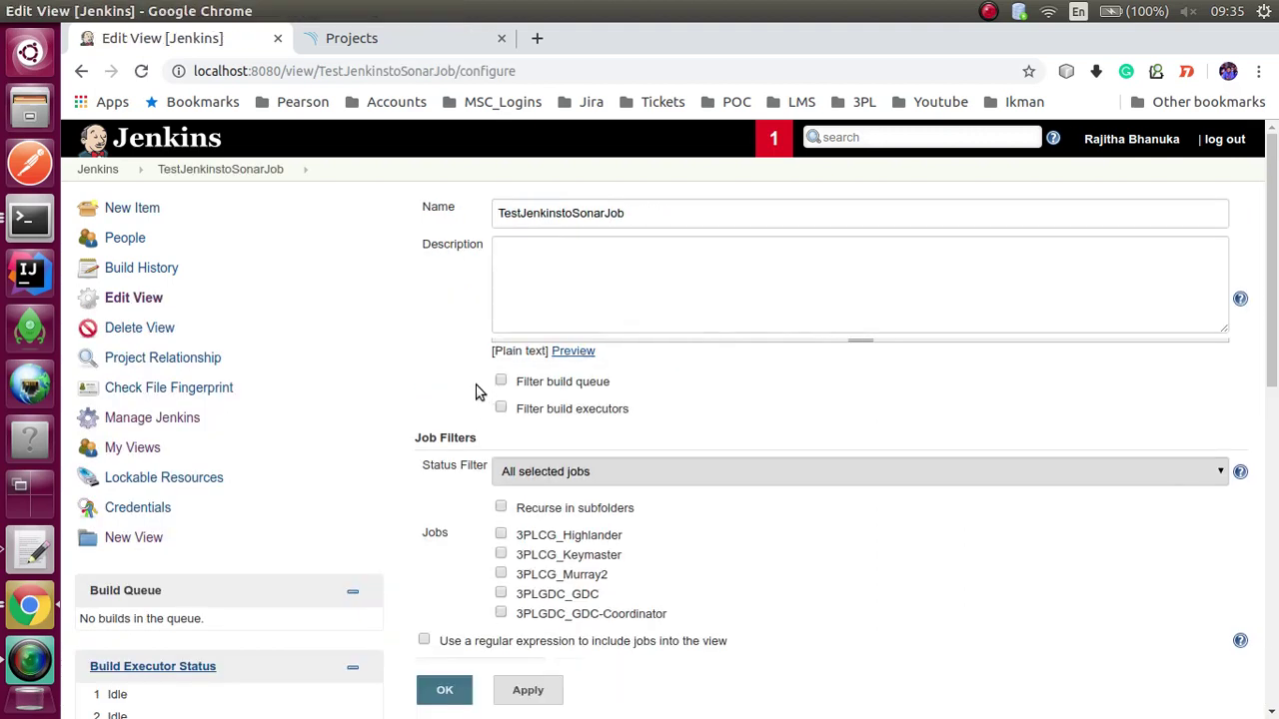
pyautogui.click(448, 692)
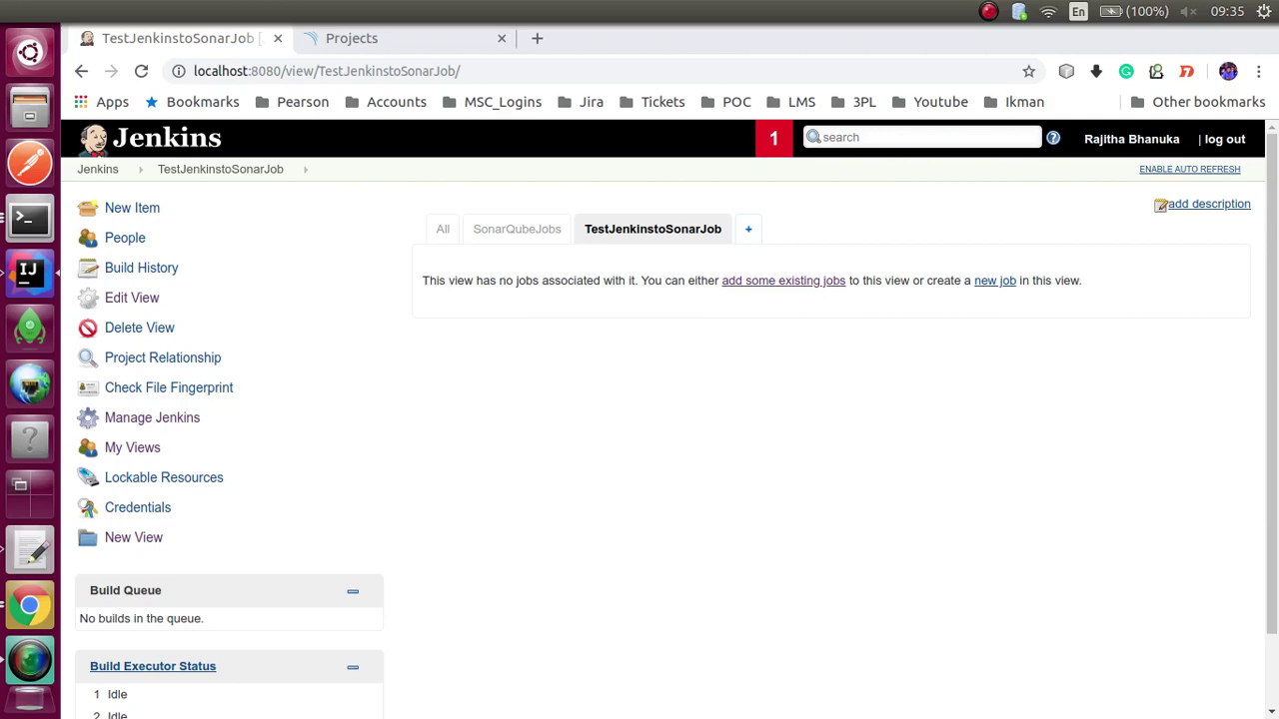
# - Switch to IntelliJ IDEA and examine the MongoApplicationTests and userServiceTest classes, including the saveUser and searchTest methods
pyautogui.click(29, 270)
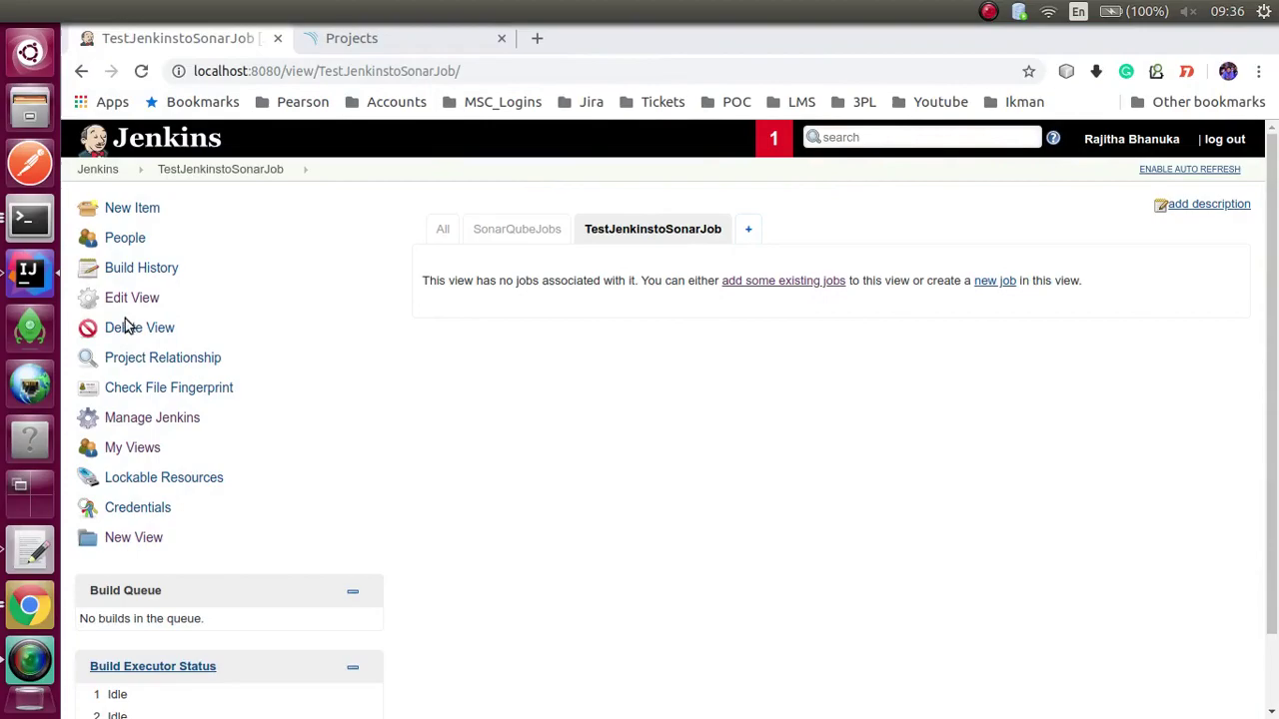
pyautogui.click(48, 276)
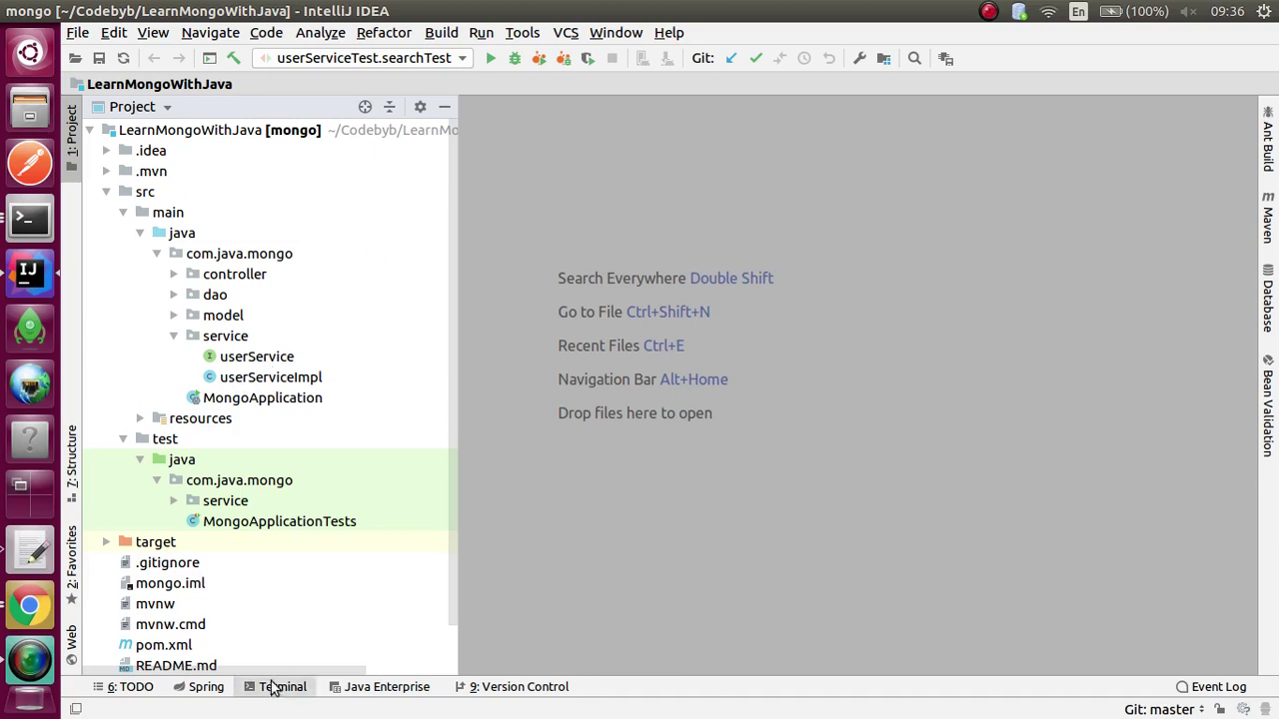
pyautogui.doubleClick(297, 524)
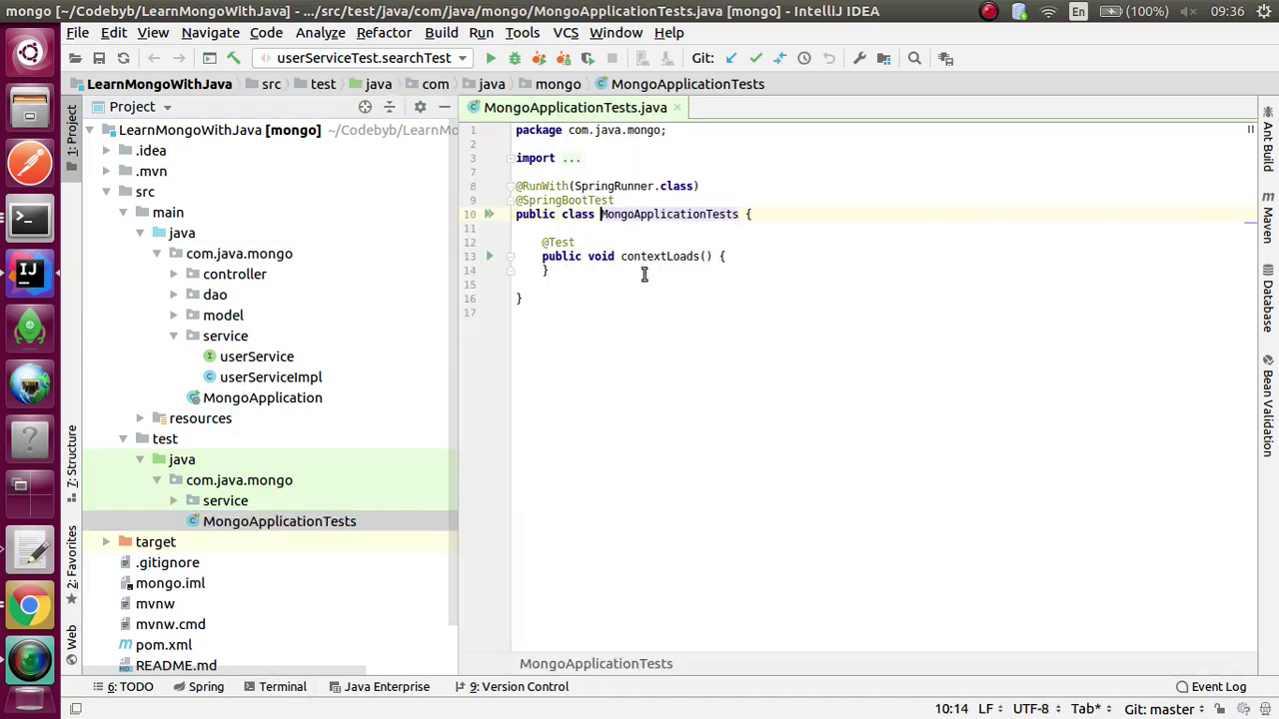
pyautogui.doubleClick(225, 500)
pyautogui.doubleClick(268, 522)
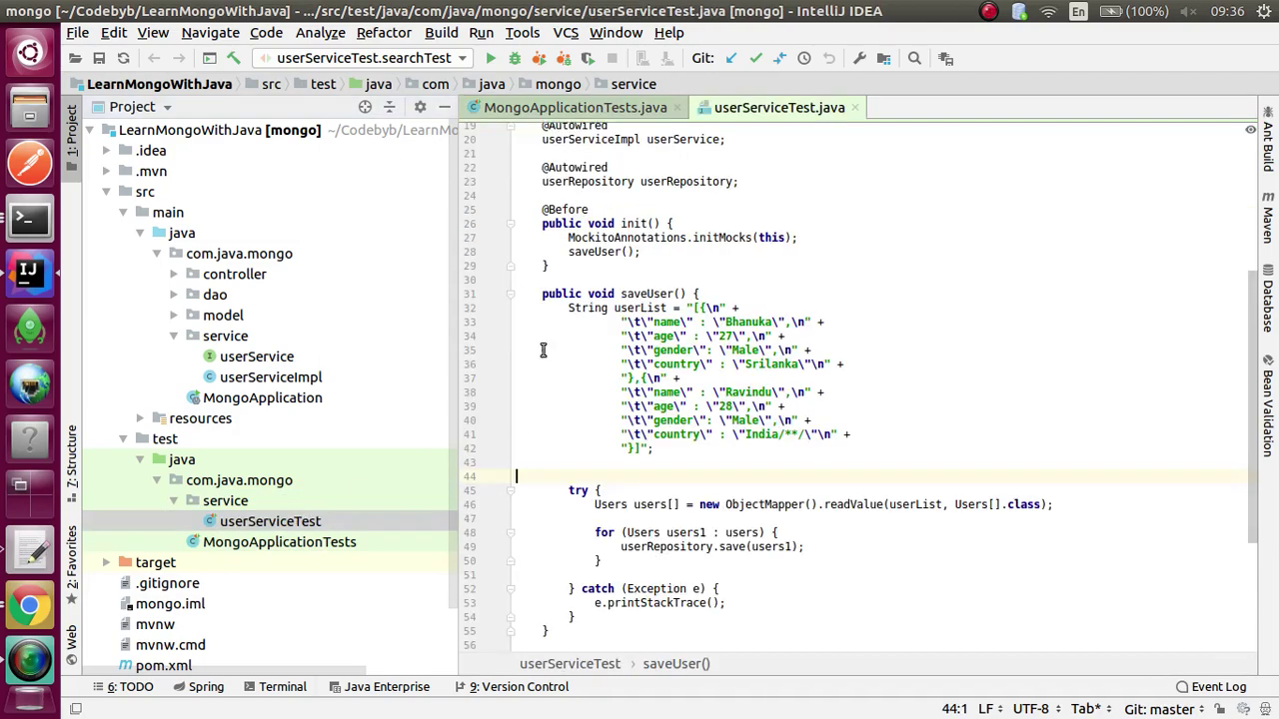
pyautogui.moveTo(535, 293); pyautogui.dragTo(631, 588)
pyautogui.scroll(-5, 590, 505)
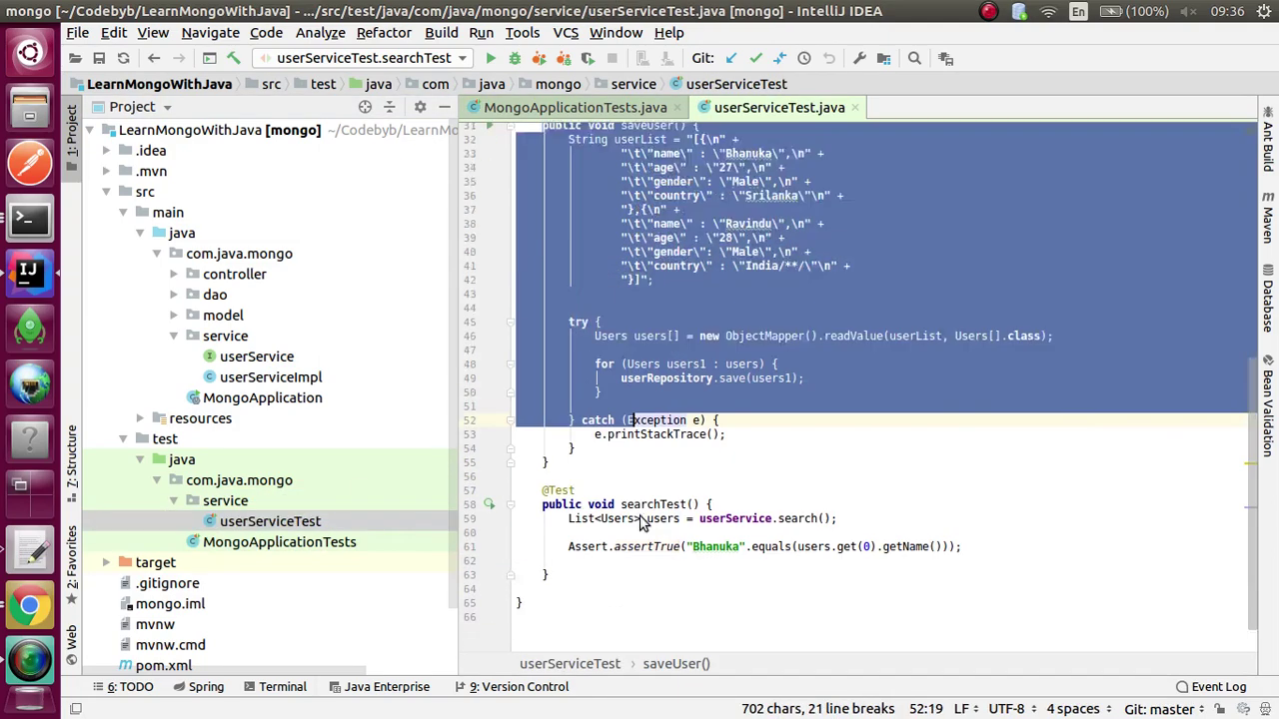
pyautogui.moveTo(577, 477); pyautogui.dragTo(850, 509)
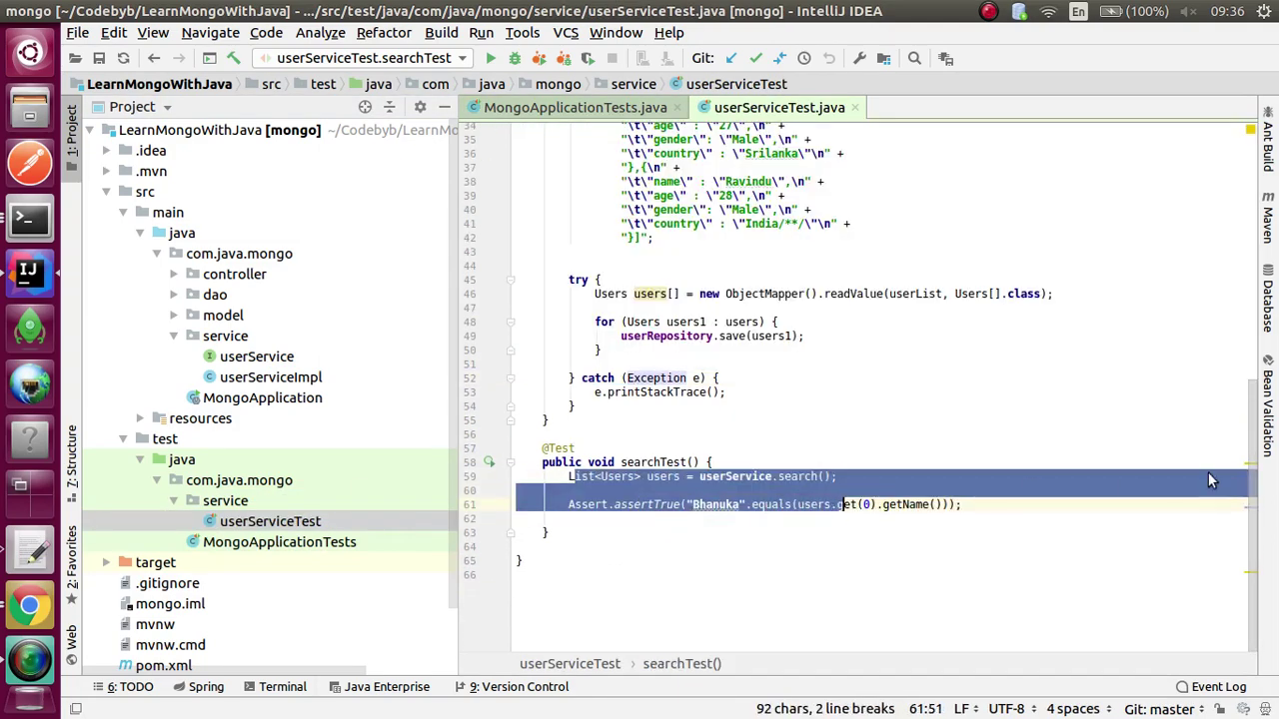
pyautogui.click(1100, 490)
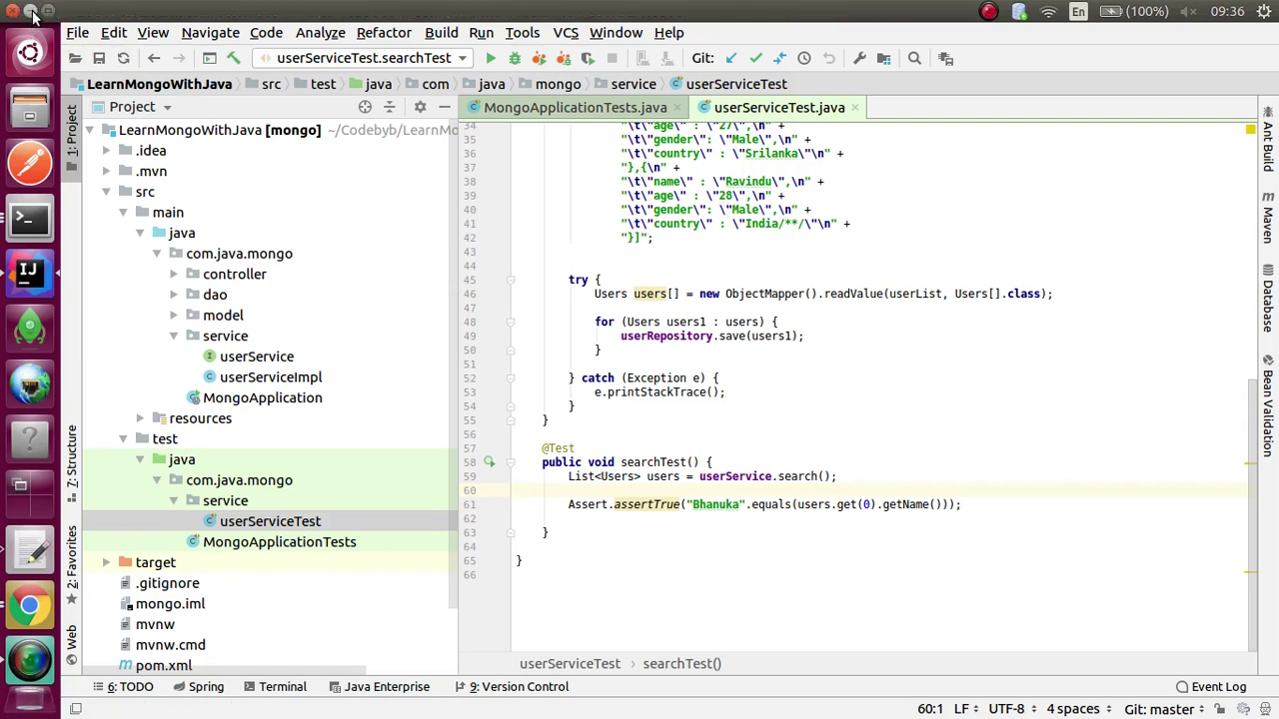
# - Switch back to Google Chrome and load the account's GitHub profile page in a new tab
pyautogui.click(31, 11)
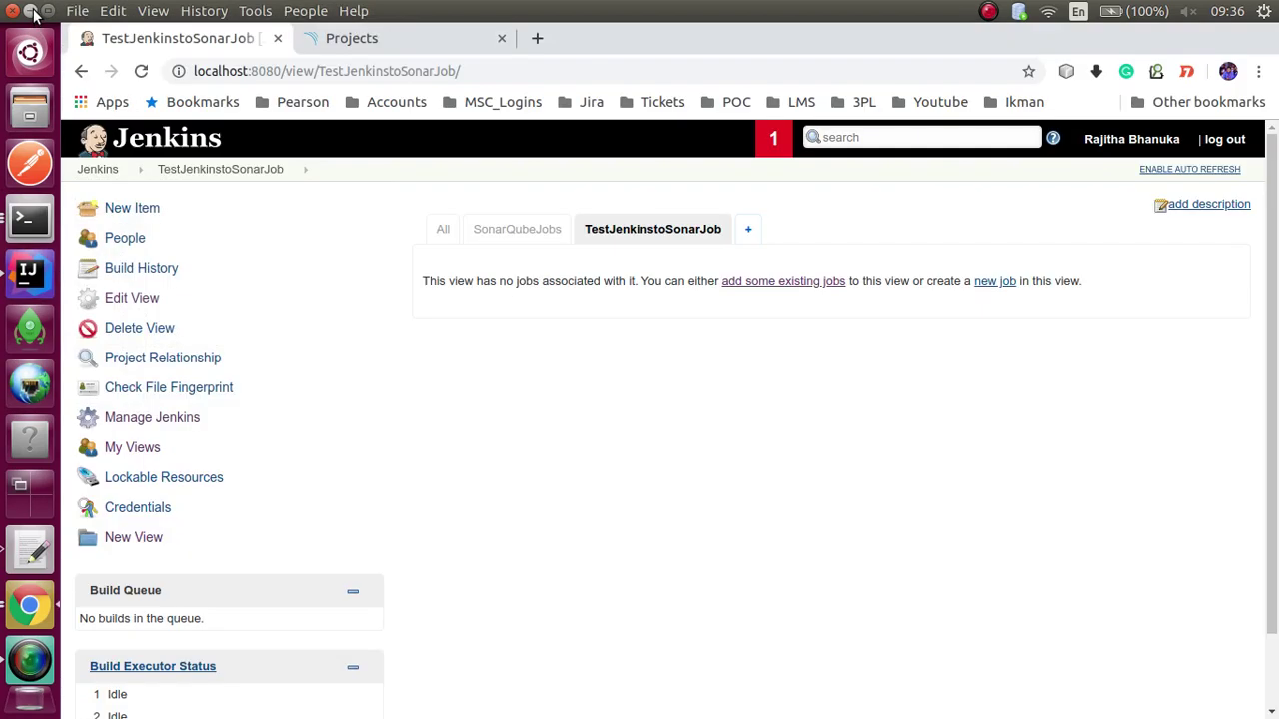
pyautogui.click(537, 39)
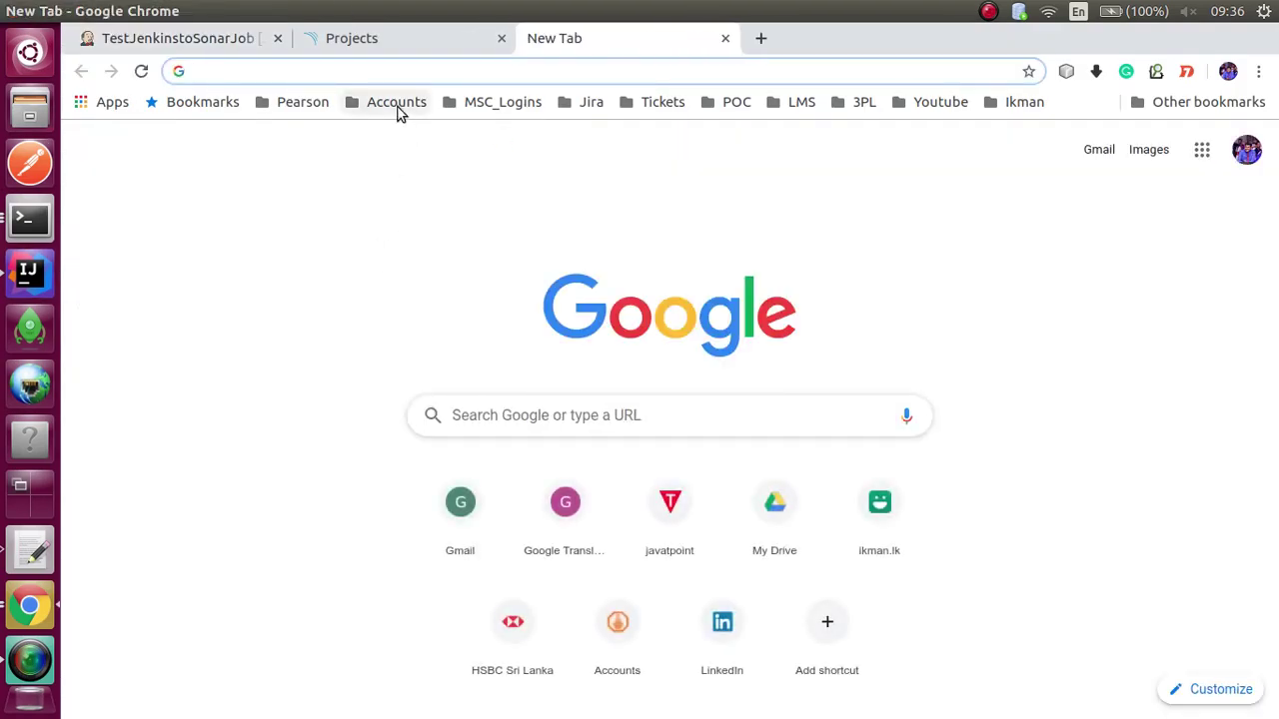
pyautogui.write('git')
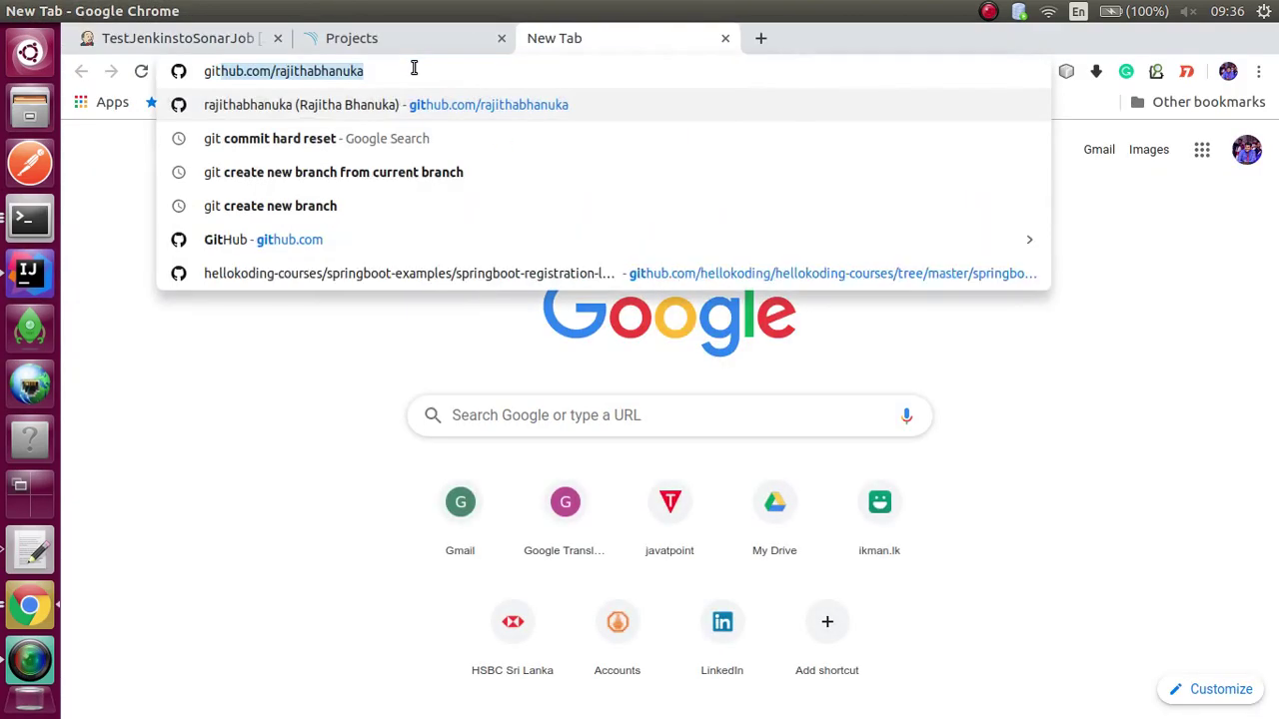
pyautogui.press('Return')
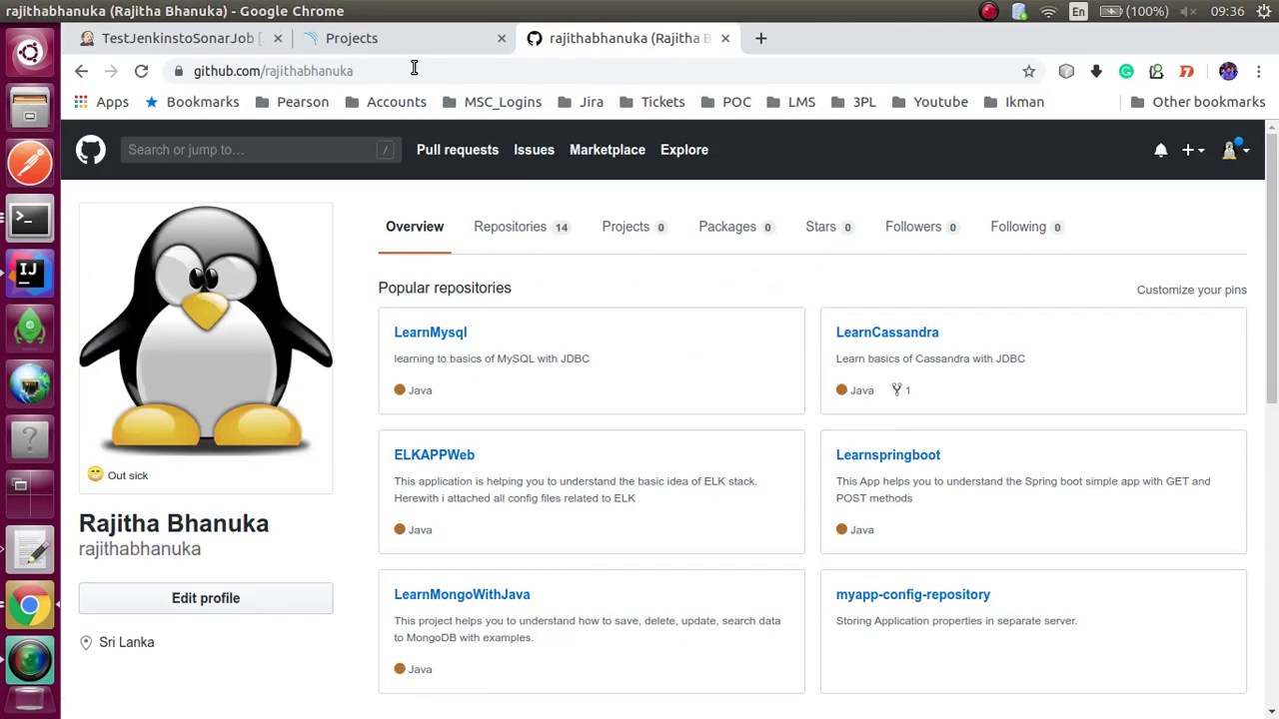
# - Open the LearnMongoWithJava repository from the profile's repository list and look over its files
pyautogui.click(534, 239)
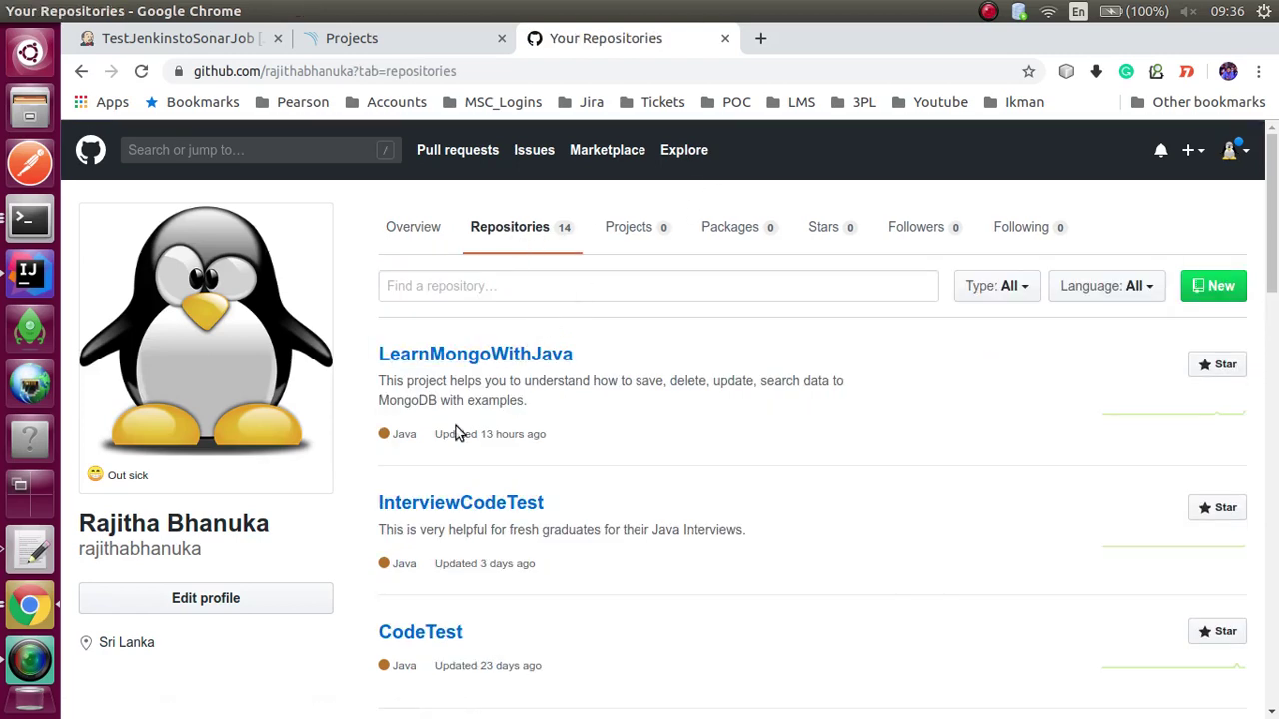
pyautogui.scroll(-1, 475, 432)
pyautogui.scroll(-1, 474, 431)
pyautogui.click(470, 309)
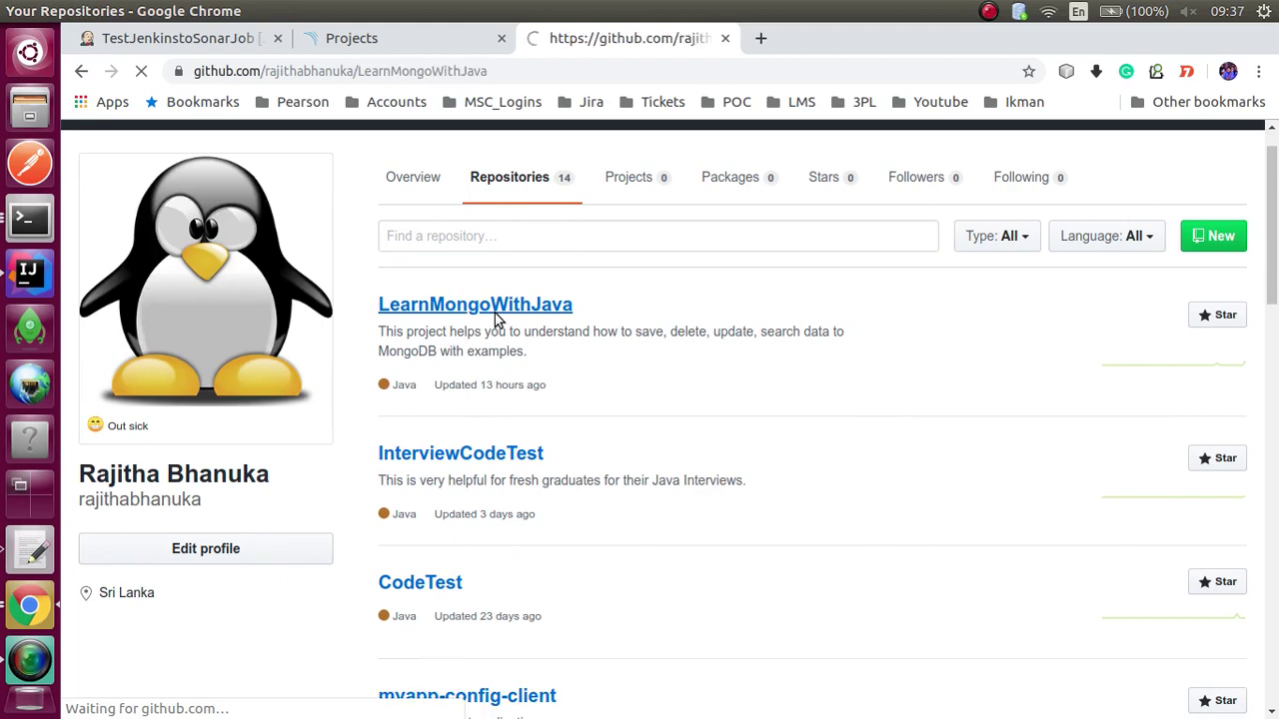
pyautogui.scroll(-4, 314, 436)
pyautogui.scroll(3, 593, 389)
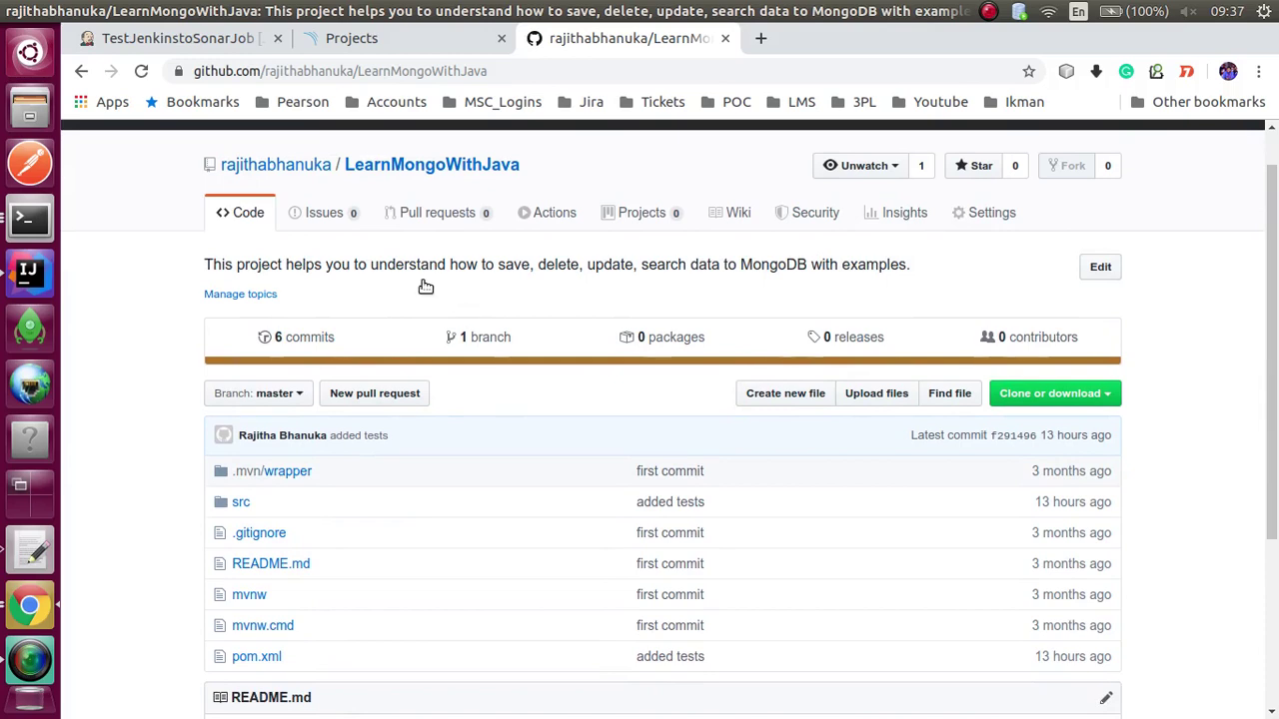
# - Start creating a new item in the TestJenkinstoSonarJob view in Jenkins, leaving its name empty
pyautogui.click(225, 45)
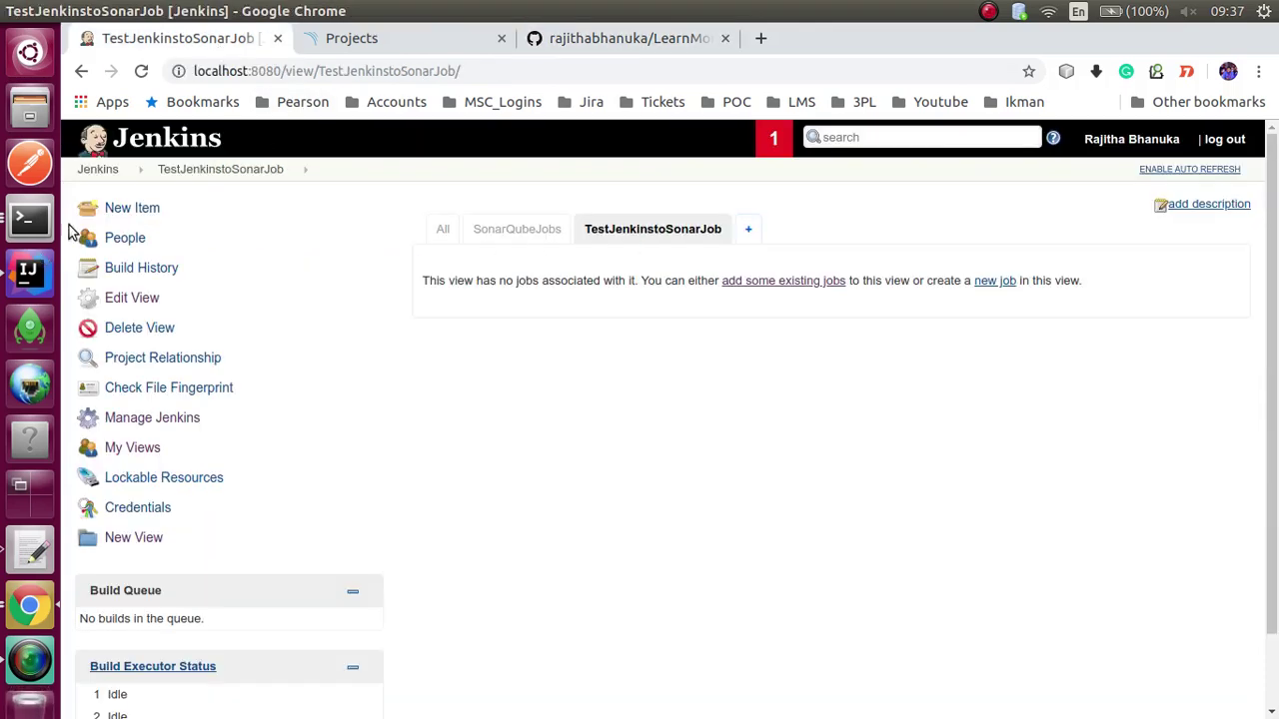
pyautogui.click(118, 210)
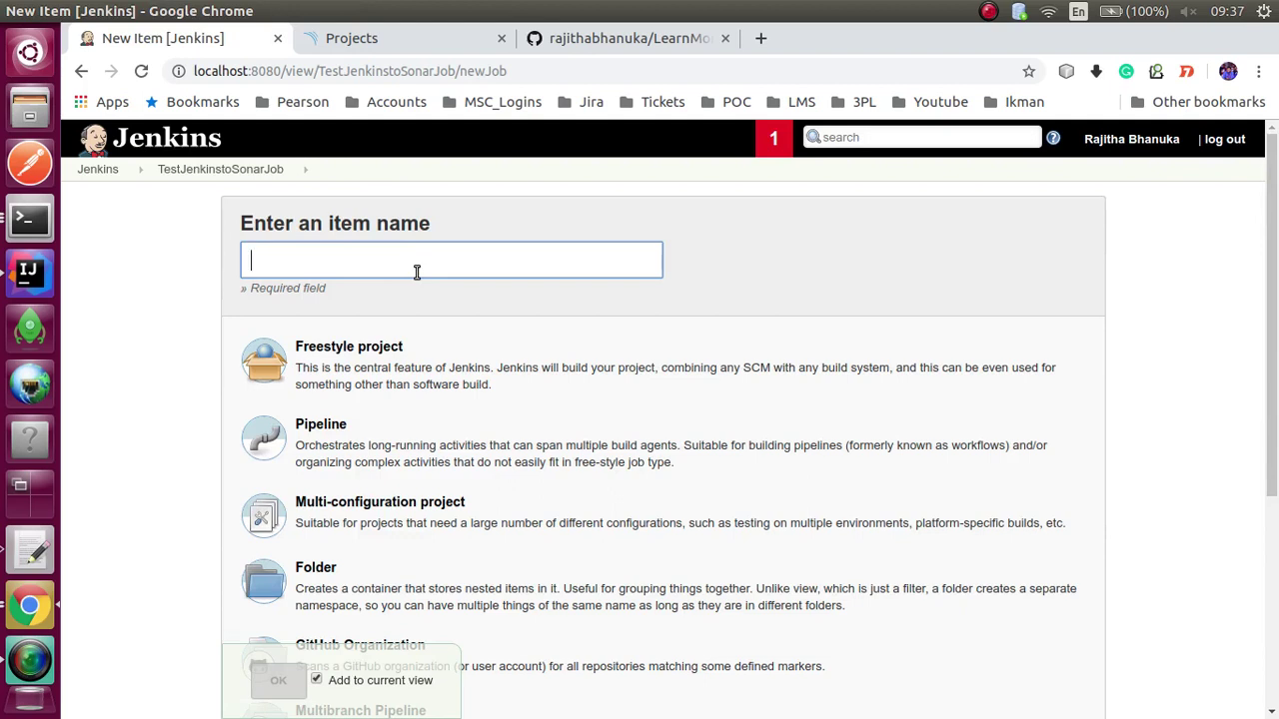
pyautogui.write('Co')
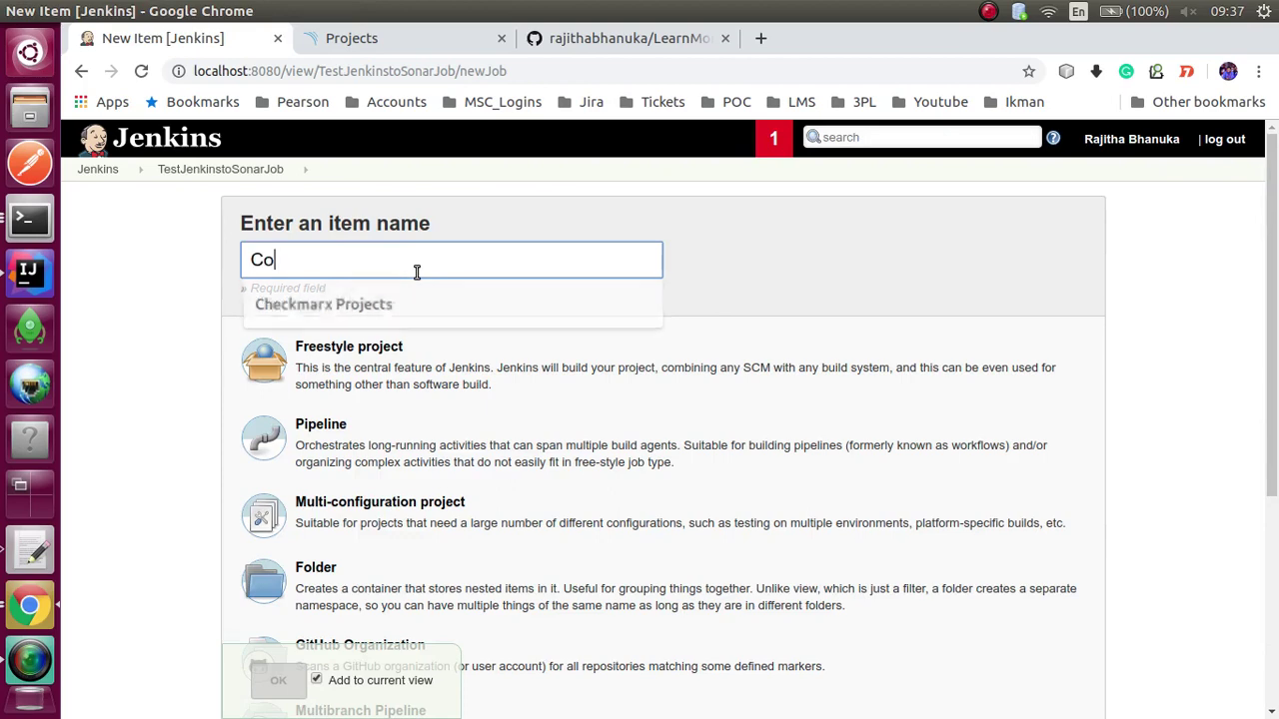
pyautogui.press('BackSpace')
pyautogui.press('BackSpace')
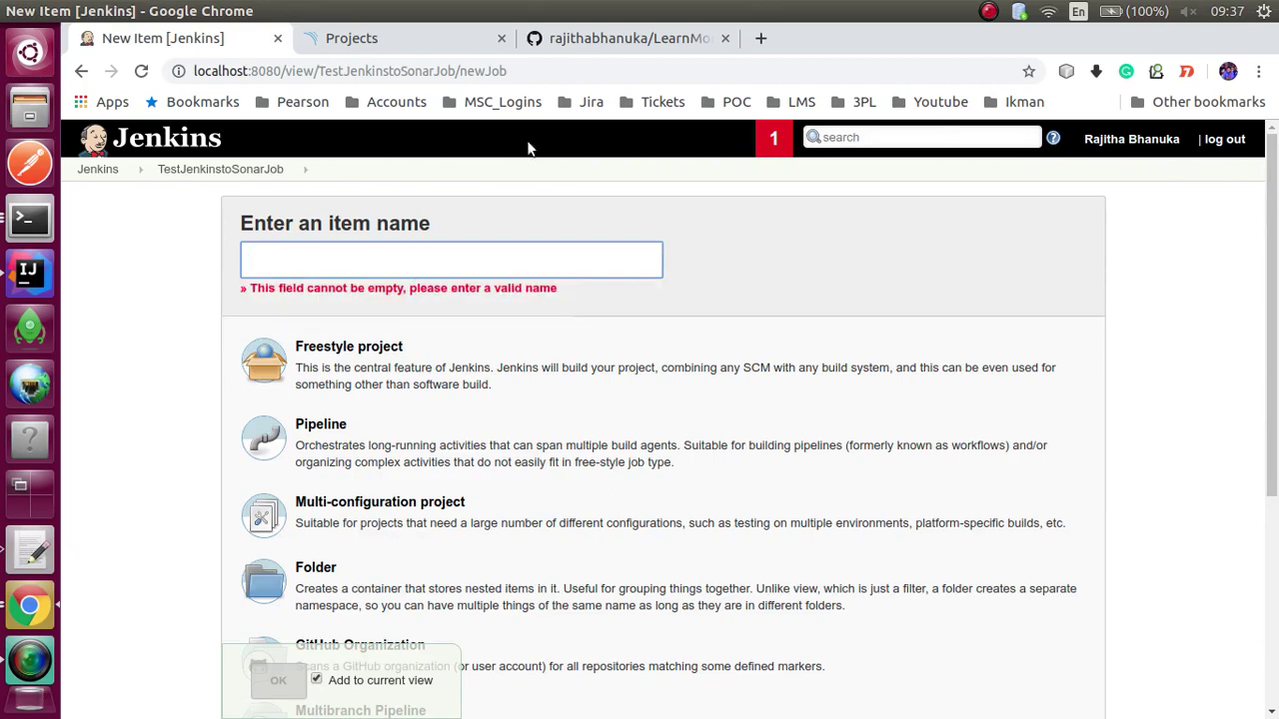
# - Using the repository name copied from GitHub, create a Jenkins Freestyle project named LearnMongoWithJava_CodeCoverage
pyautogui.click(589, 38)
pyautogui.click(456, 63)
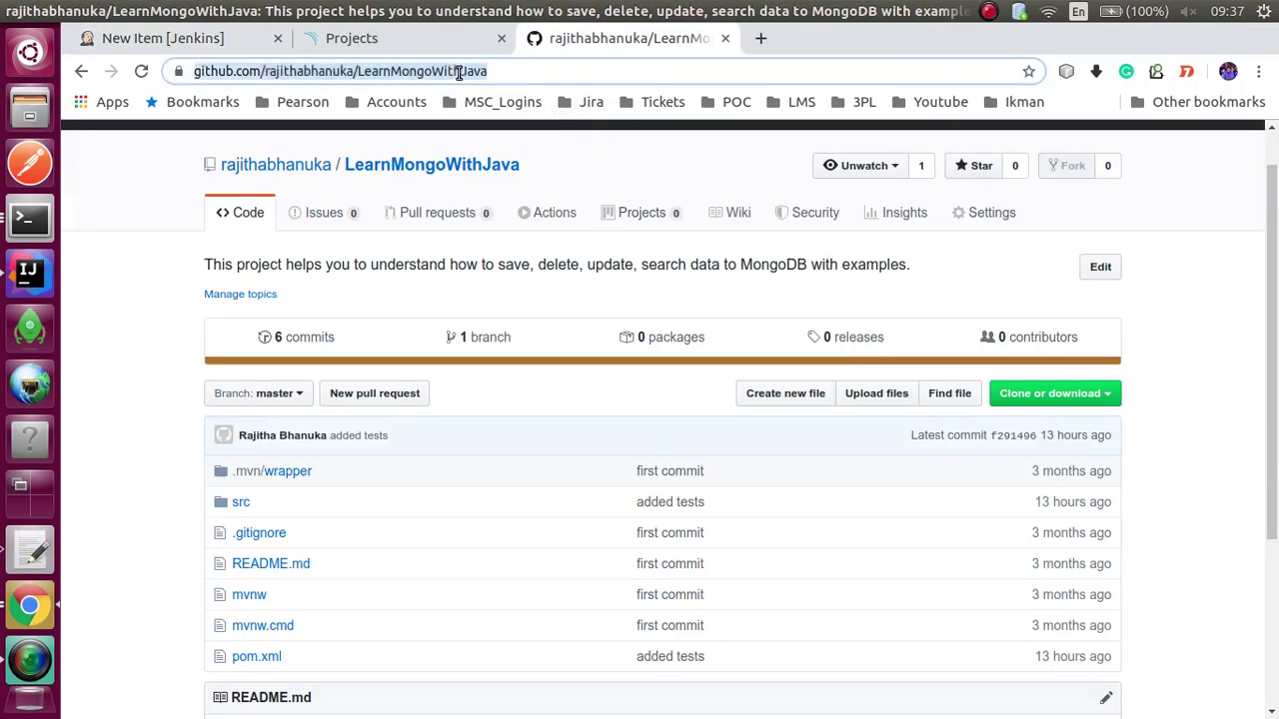
pyautogui.doubleClick(437, 70)
pyautogui.hotkey('ctrl', 'c')
pyautogui.click(449, 49)
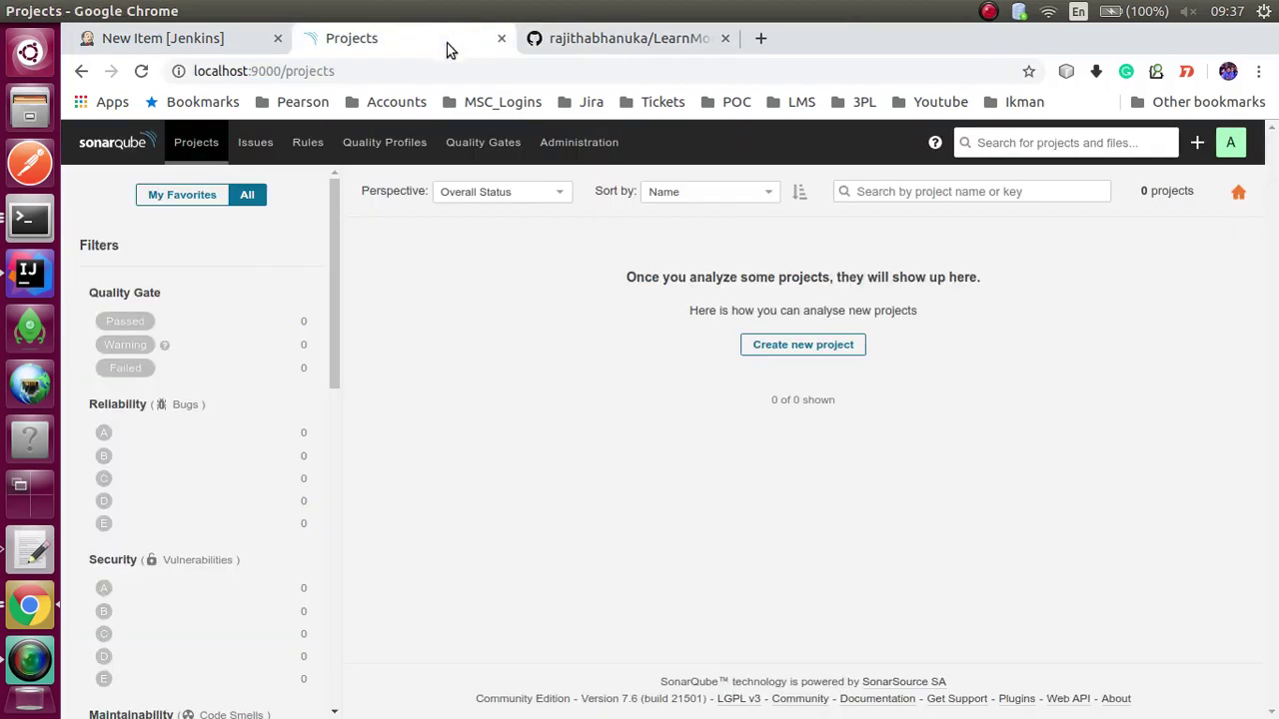
pyautogui.click(220, 46)
pyautogui.hotkey('ctrl', 'v')
pyautogui.write('_Co')
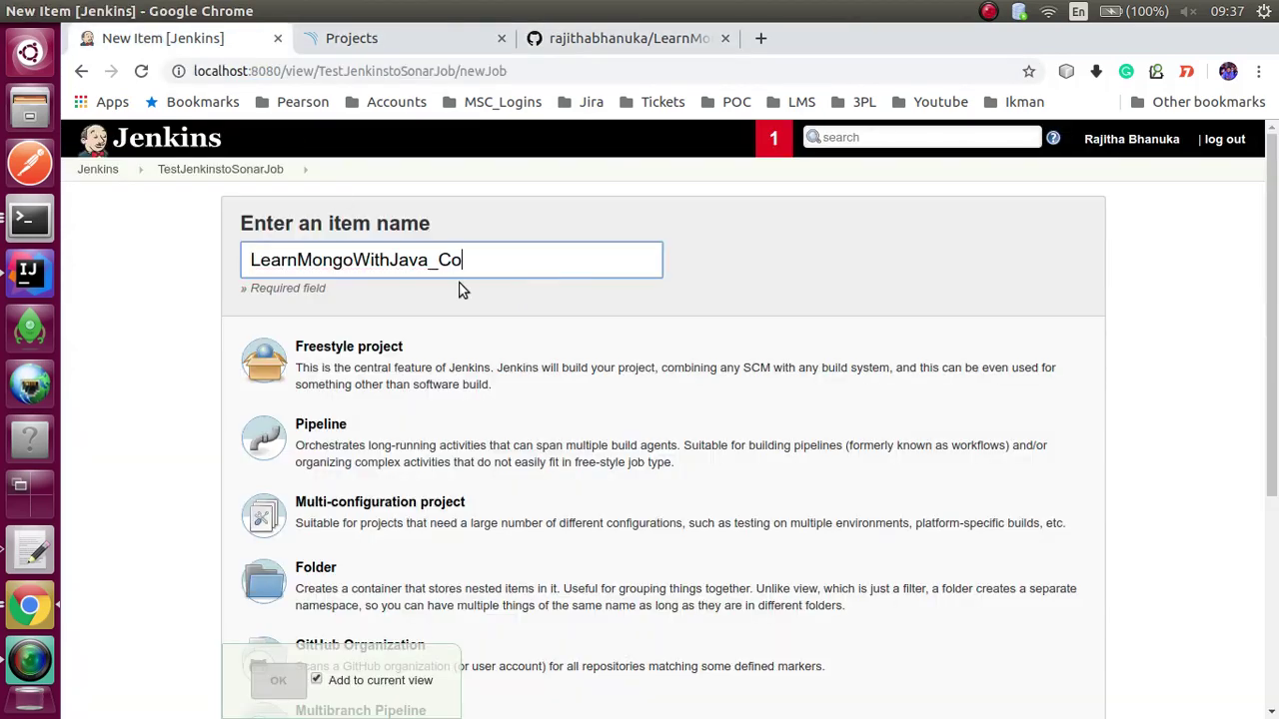
pyautogui.write('deCoverage')
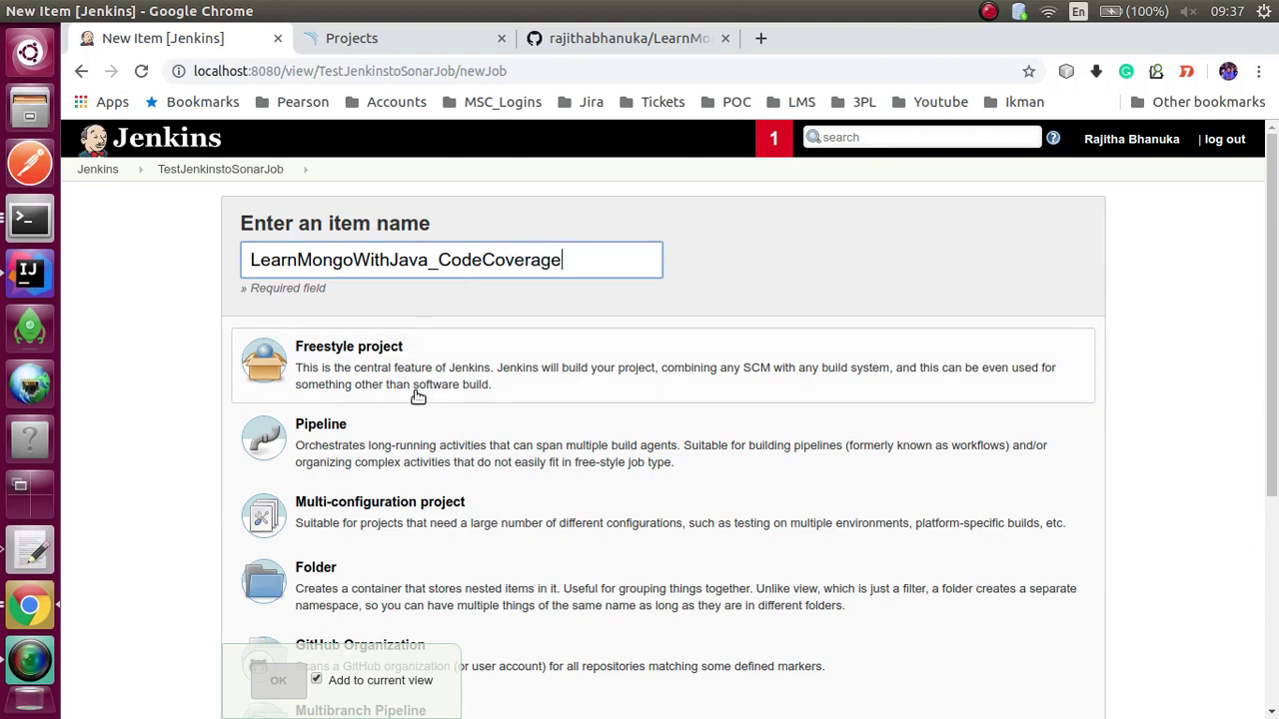
pyautogui.click(401, 363)
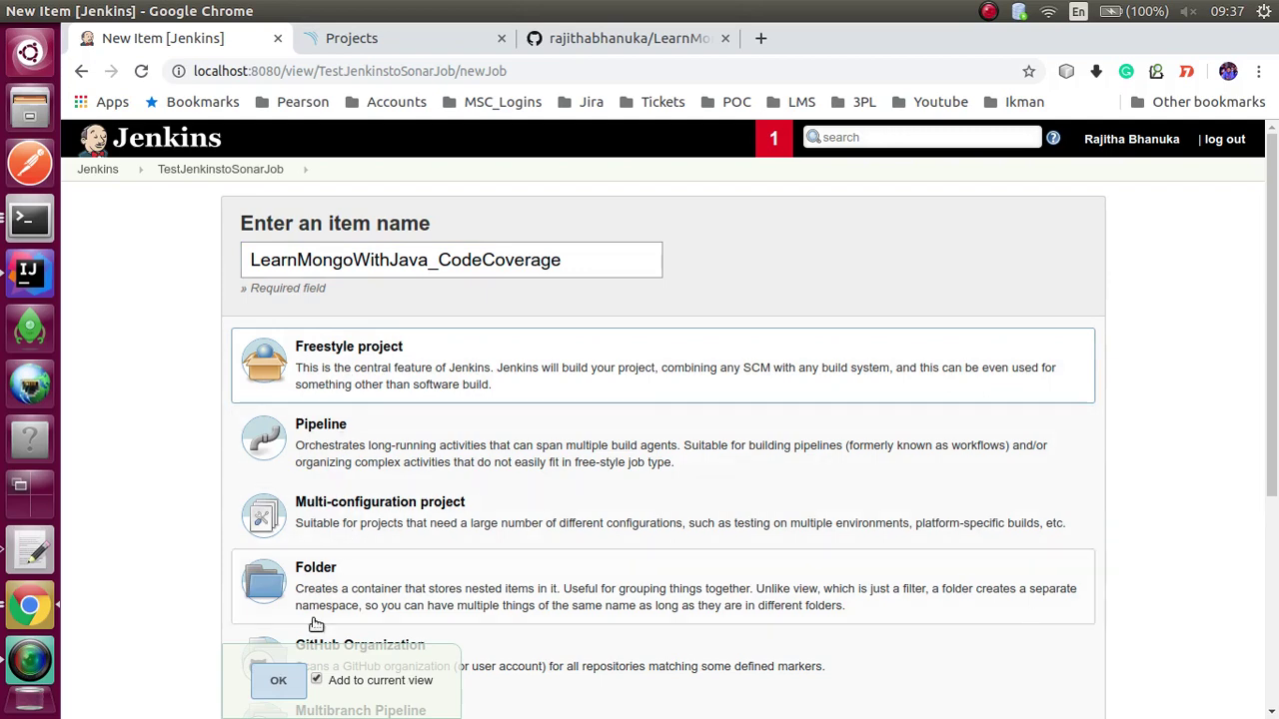
pyautogui.click(278, 681)
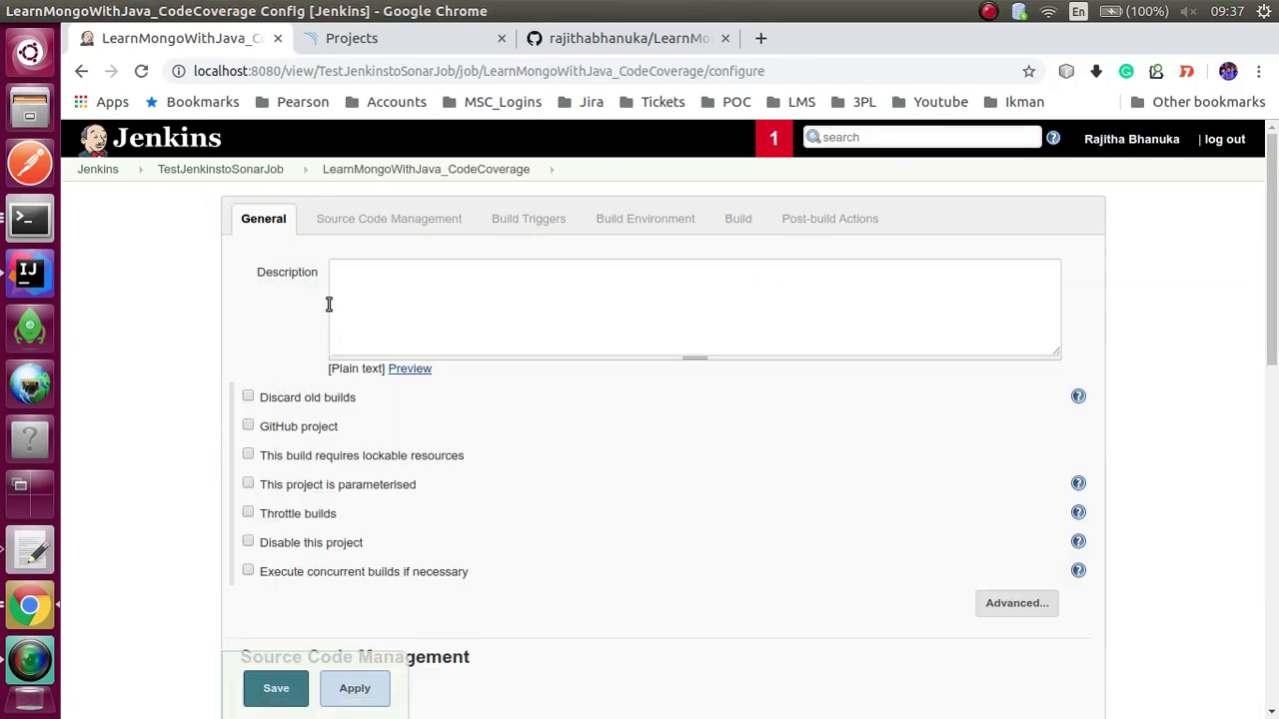
# - Enter the job description "This job is used to measure the code coverage of LearnMongoWithJava Application"
pyautogui.click(368, 286)
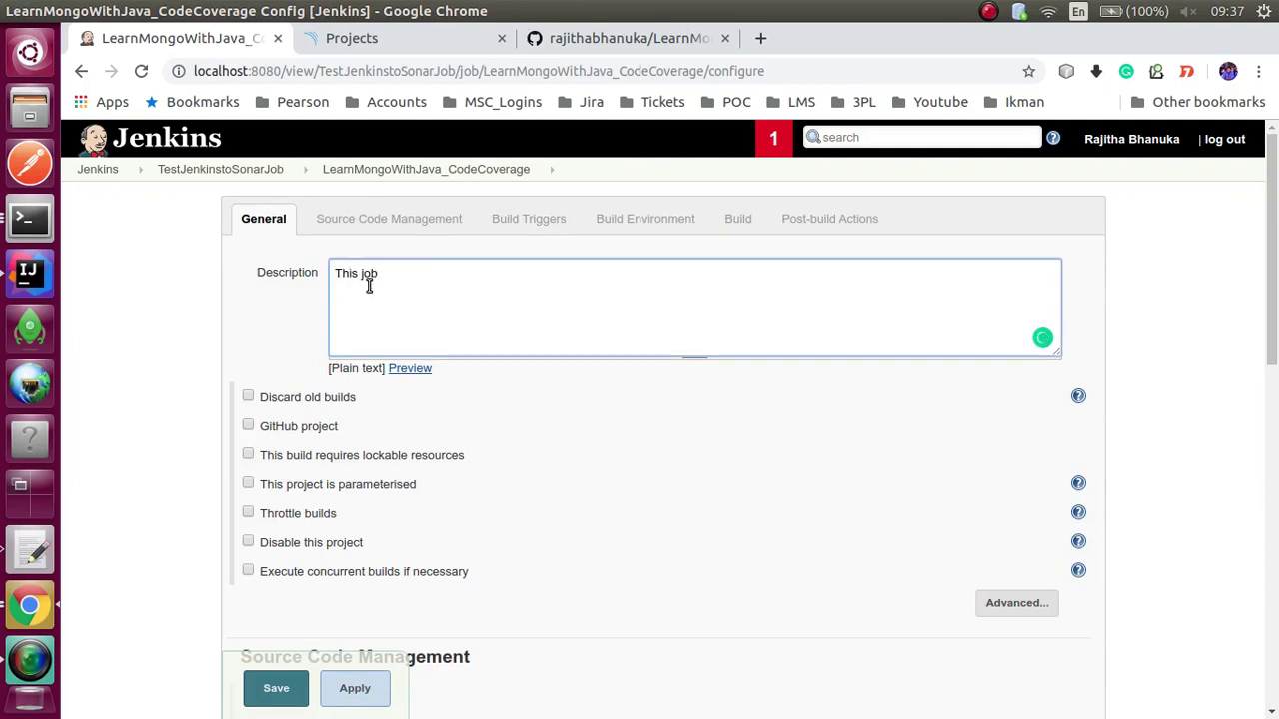
pyautogui.write('This job is used to mesure the LearnMongoWithJava')
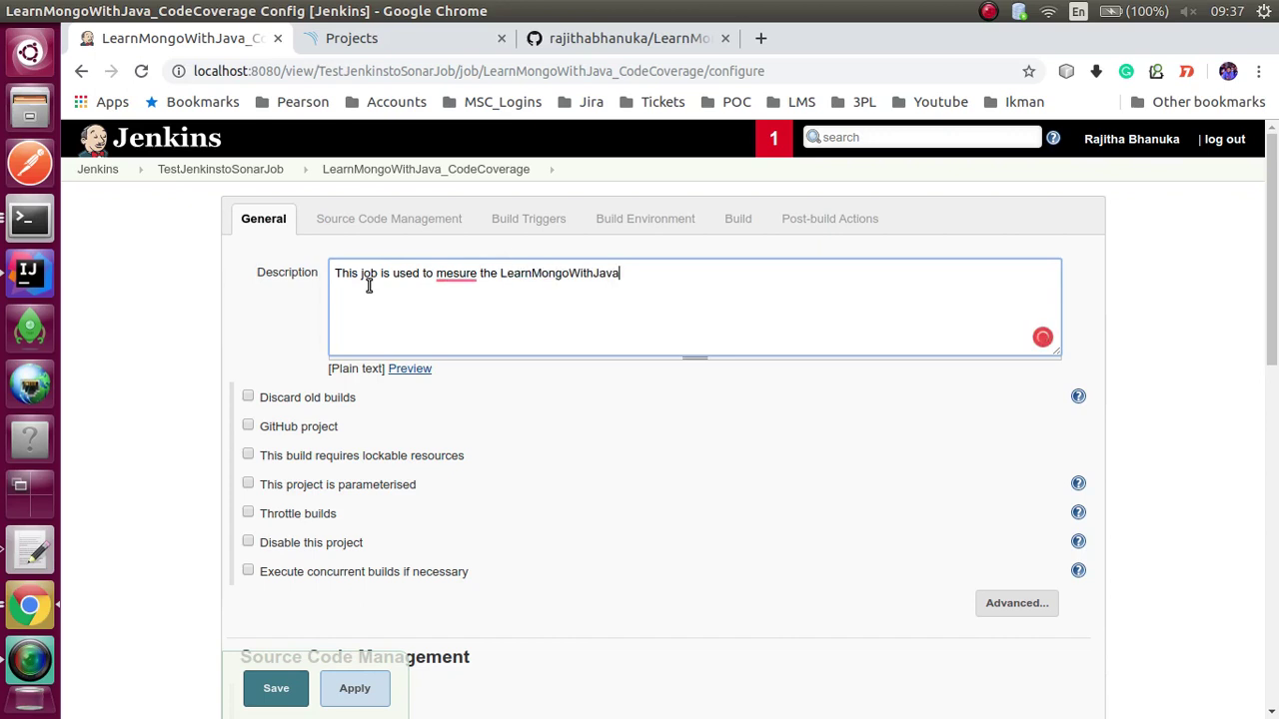
pyautogui.hotkey('ctrl', 'BackSpace')
pyautogui.click(445, 277)
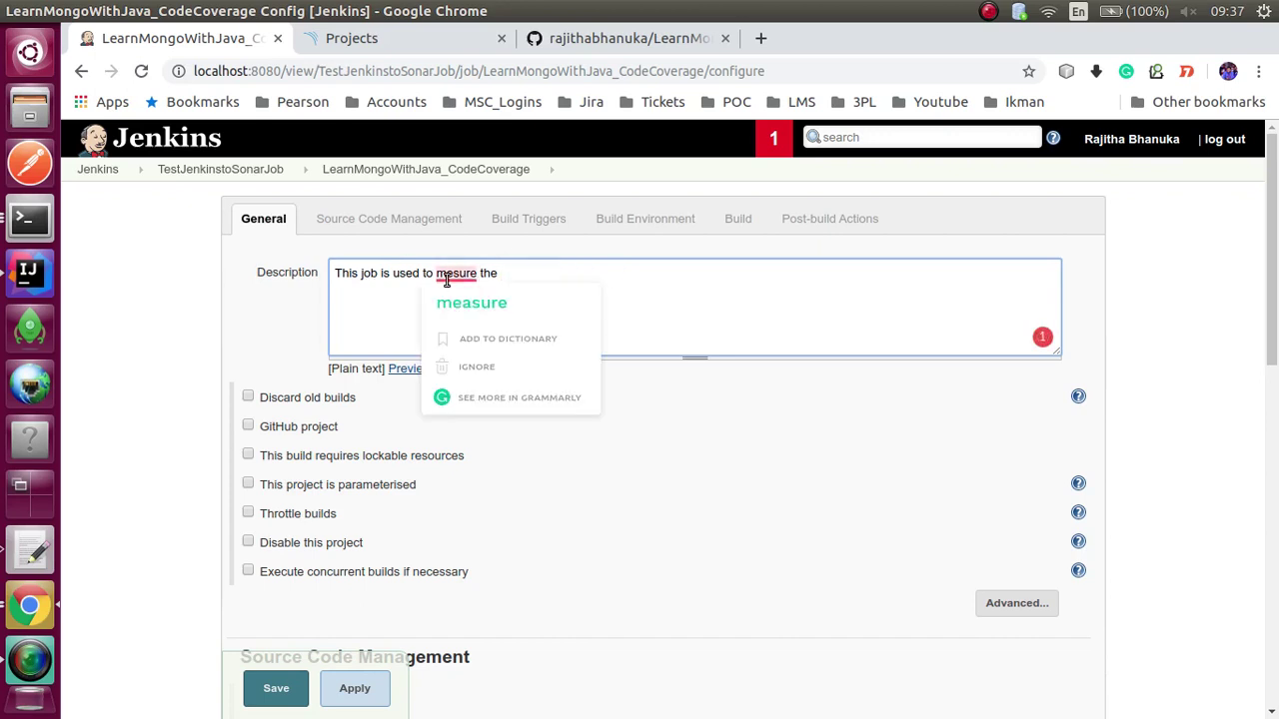
pyautogui.click(471, 302)
pyautogui.click(518, 277)
pyautogui.write('code ')
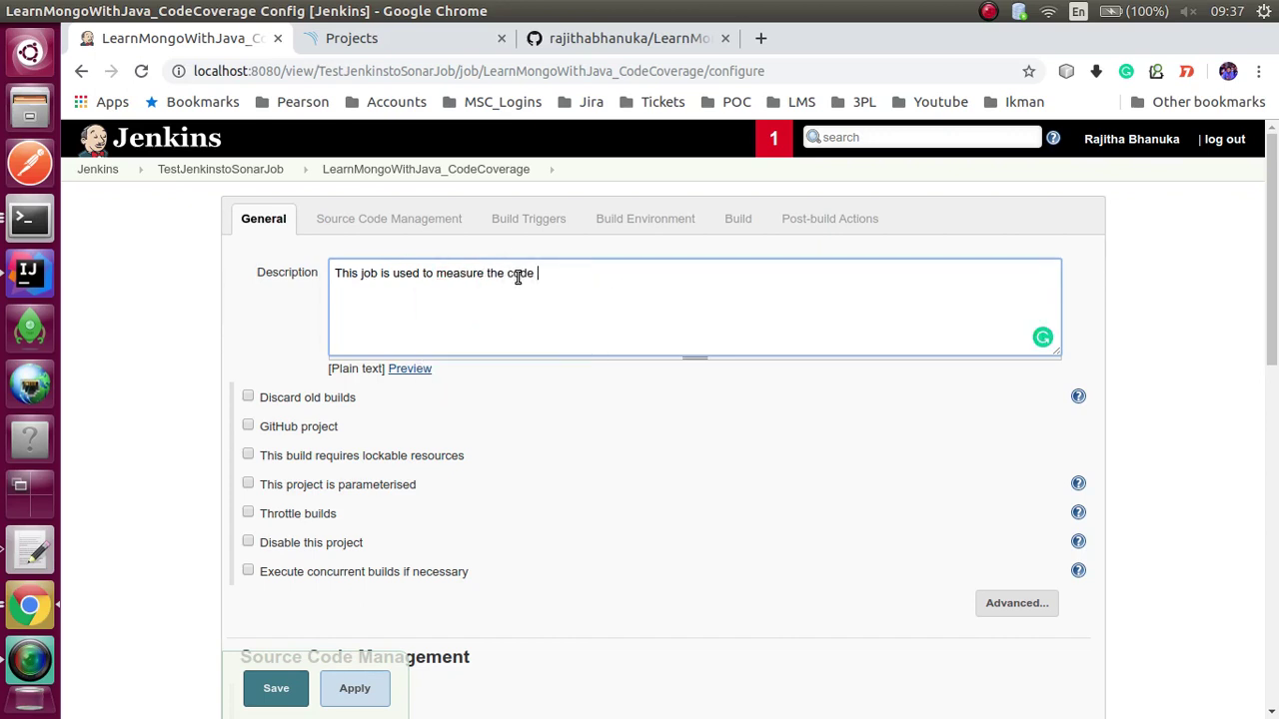
pyautogui.write('coverage of')
pyautogui.hotkey('ctrl', 'v')
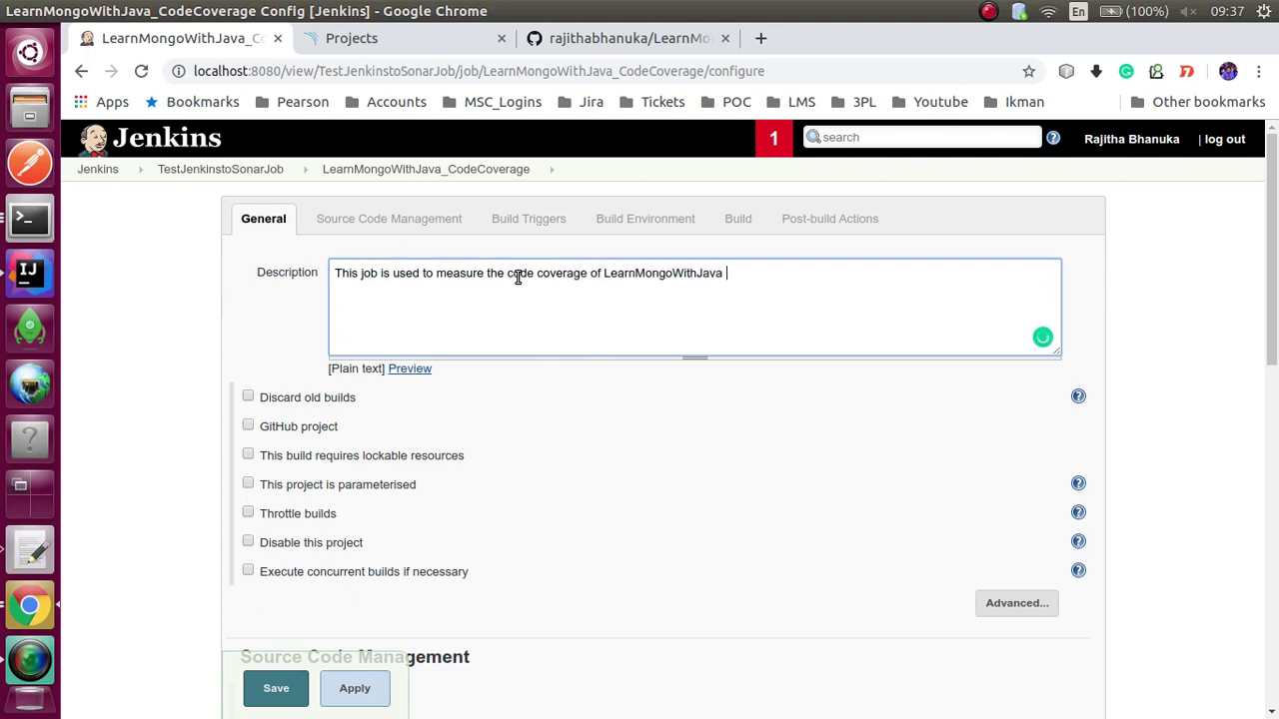
pyautogui.write('Application')
# - Set the job's source code management to Git and go to its empty Repository URL field
pyautogui.scroll(-3, 413, 357)
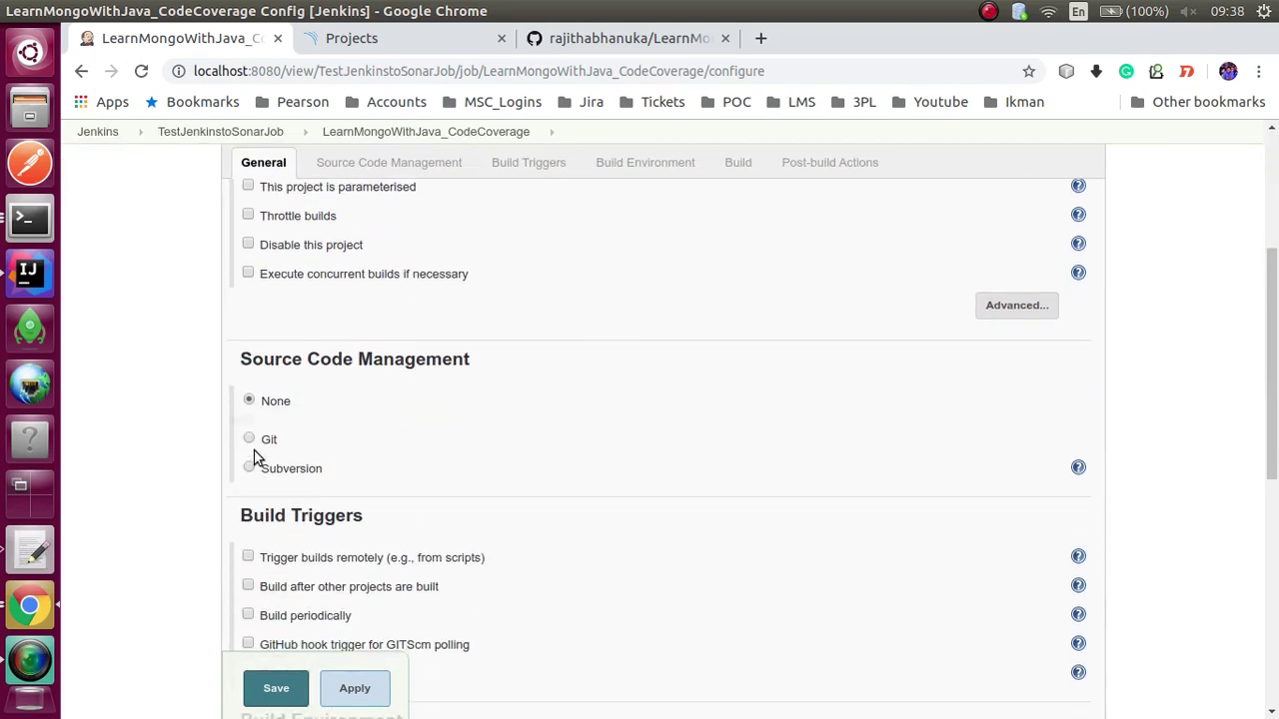
pyautogui.click(249, 439)
pyautogui.scroll(-1, 444, 446)
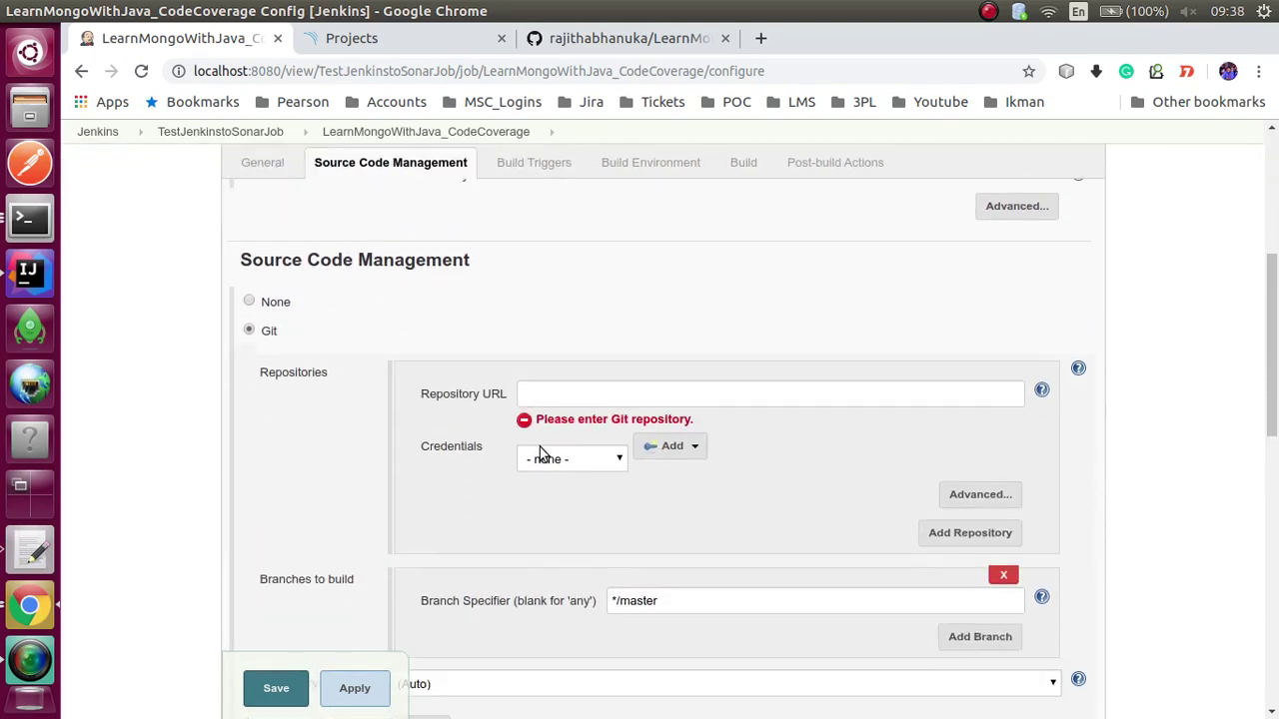
pyautogui.moveTo(539, 455); pyautogui.dragTo(600, 396)
pyautogui.click(337, 418)
pyautogui.click(614, 396)
# - Copy the LearnMongoWithJava repository's HTTPS clone URL from GitHub and enter it as the job's Repository URL
pyautogui.click(546, 42)
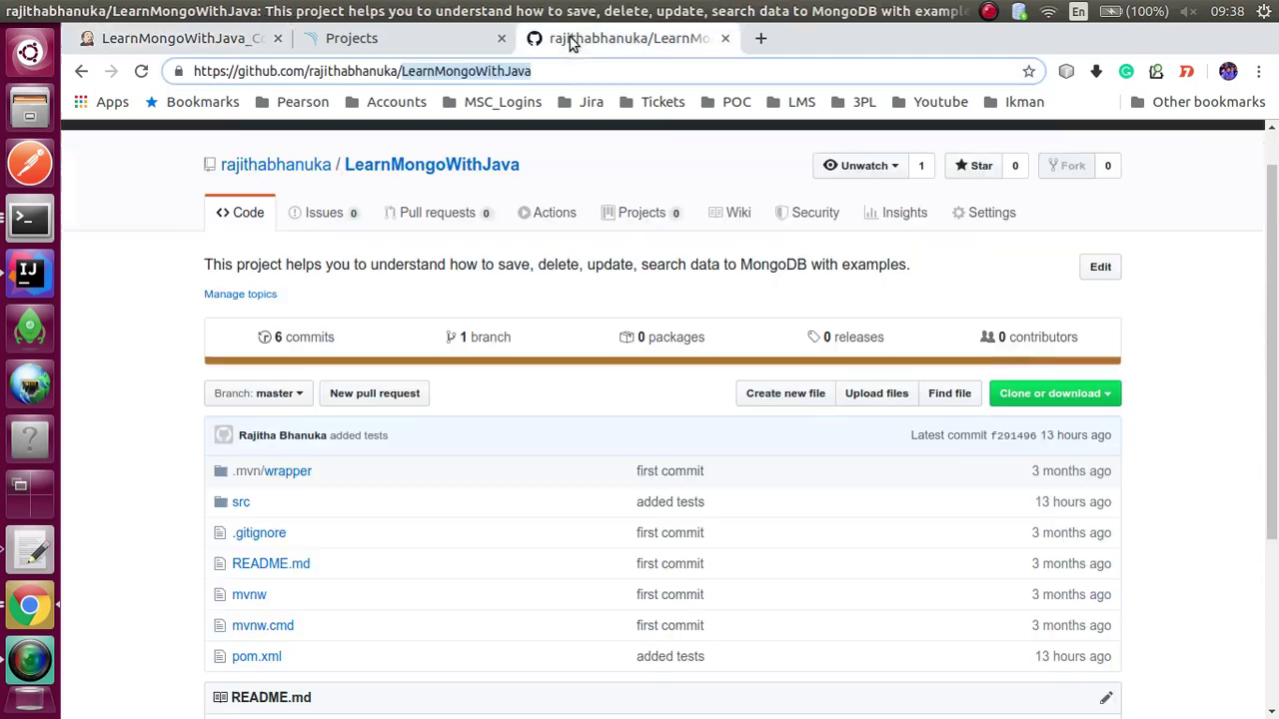
pyautogui.click(1030, 392)
pyautogui.click(966, 489)
pyautogui.hotkey('ctrl', 'c')
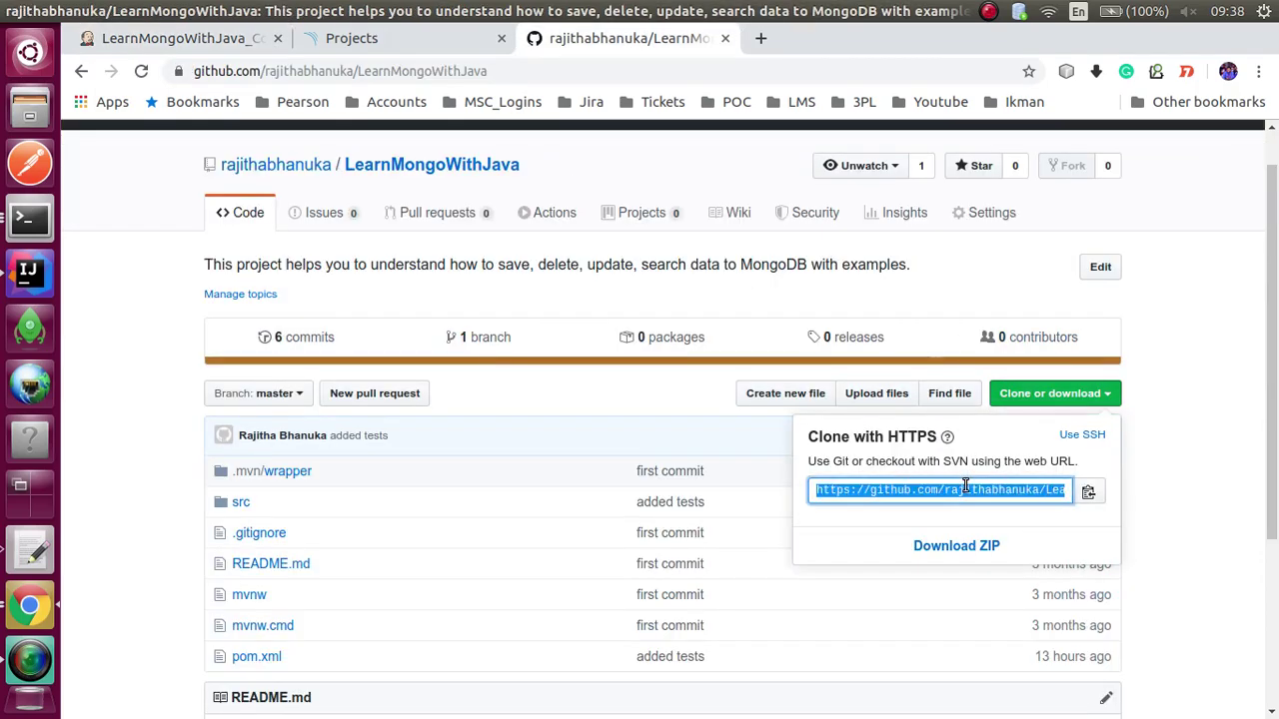
pyautogui.click(420, 44)
pyautogui.click(211, 44)
pyautogui.hotkey('ctrl', 'v')
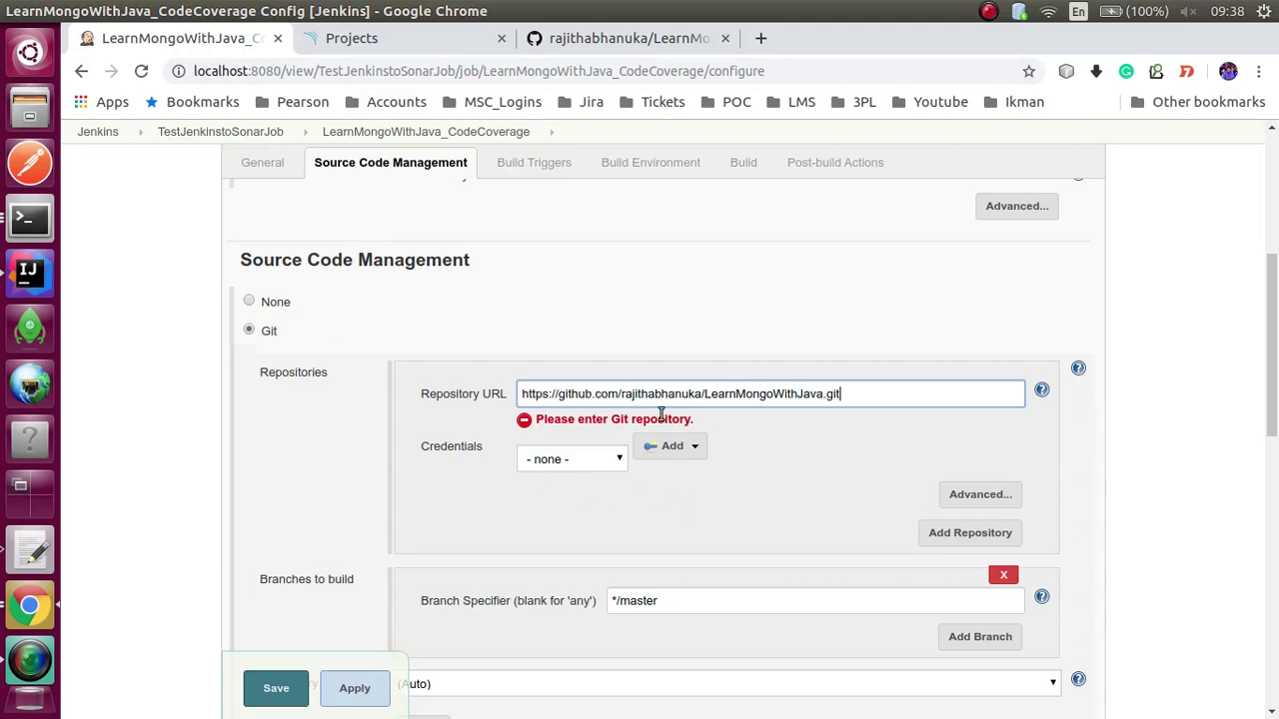
pyautogui.click(752, 453)
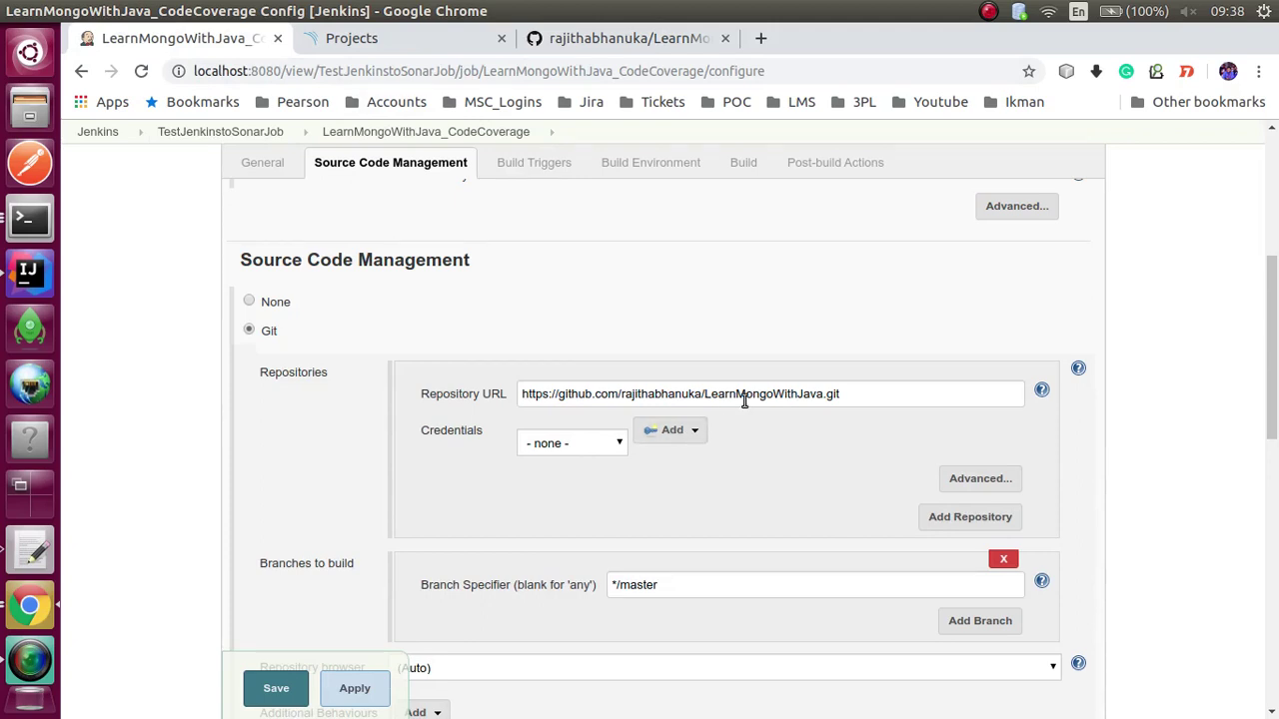
pyautogui.moveTo(845, 397); pyautogui.dragTo(701, 398)
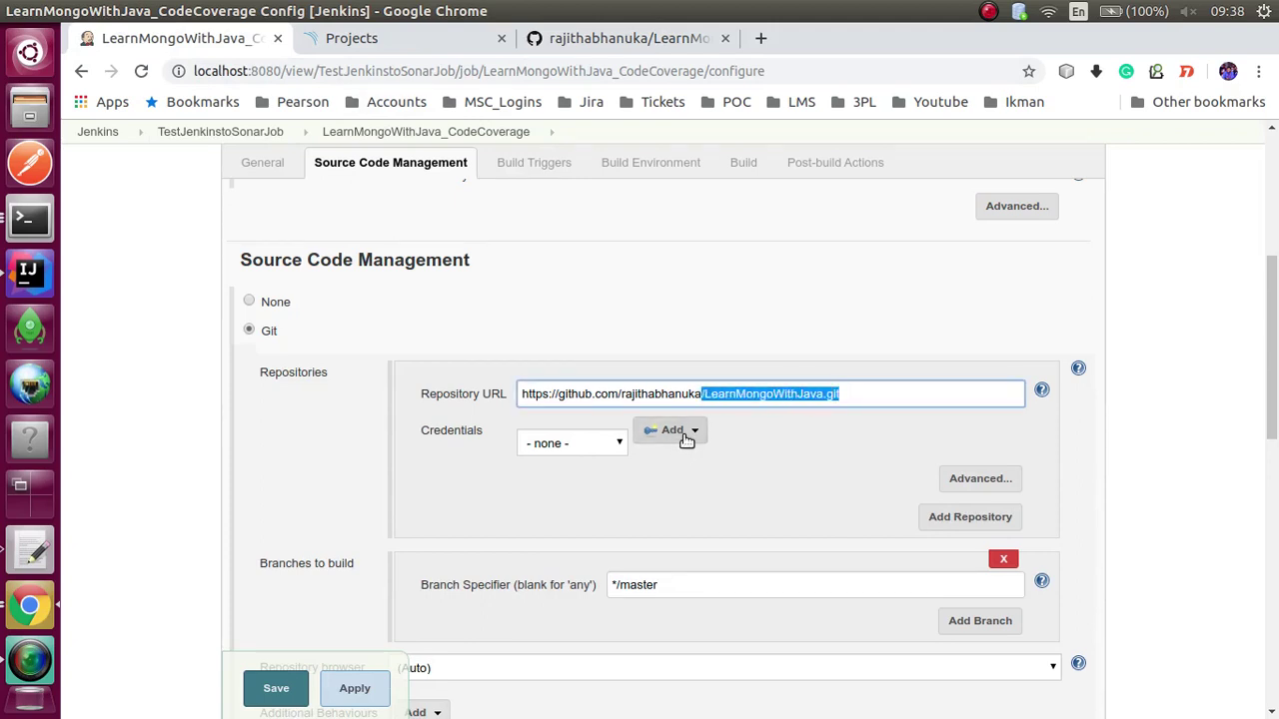
pyautogui.click(687, 440)
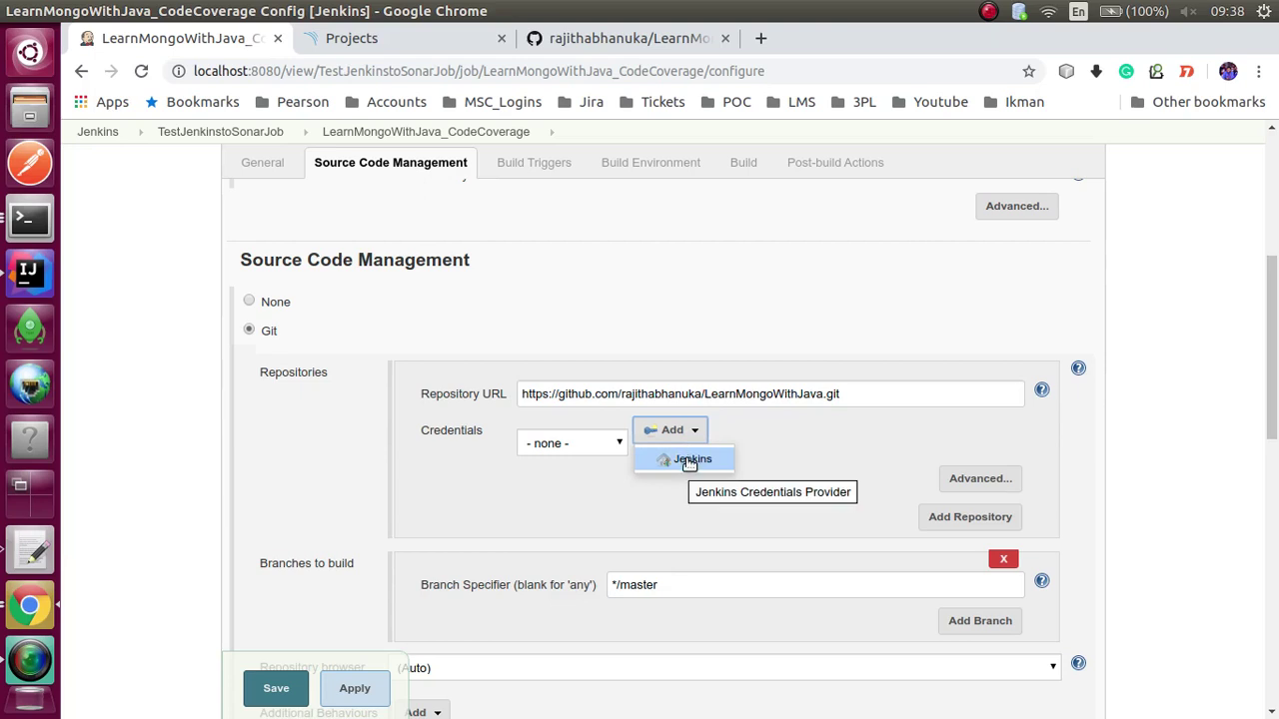
pyautogui.click(689, 460)
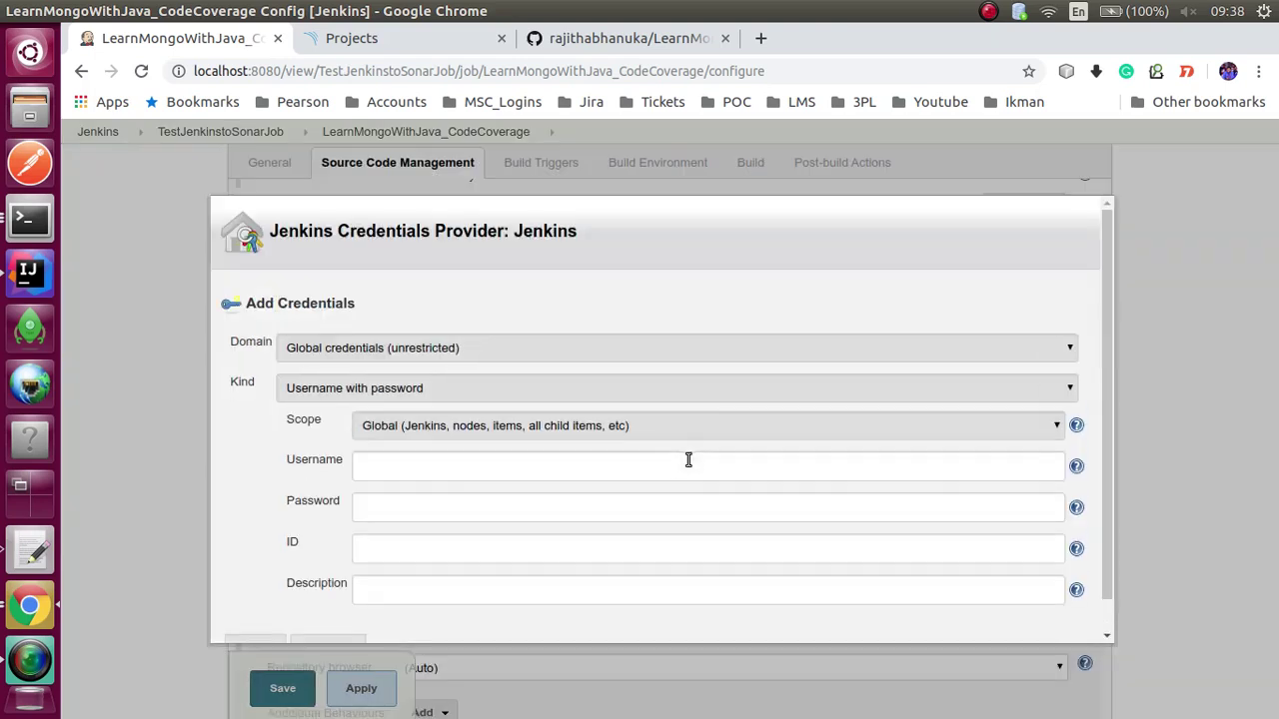
pyautogui.click(364, 347)
pyautogui.click(373, 352)
pyautogui.click(370, 390)
pyautogui.click(377, 406)
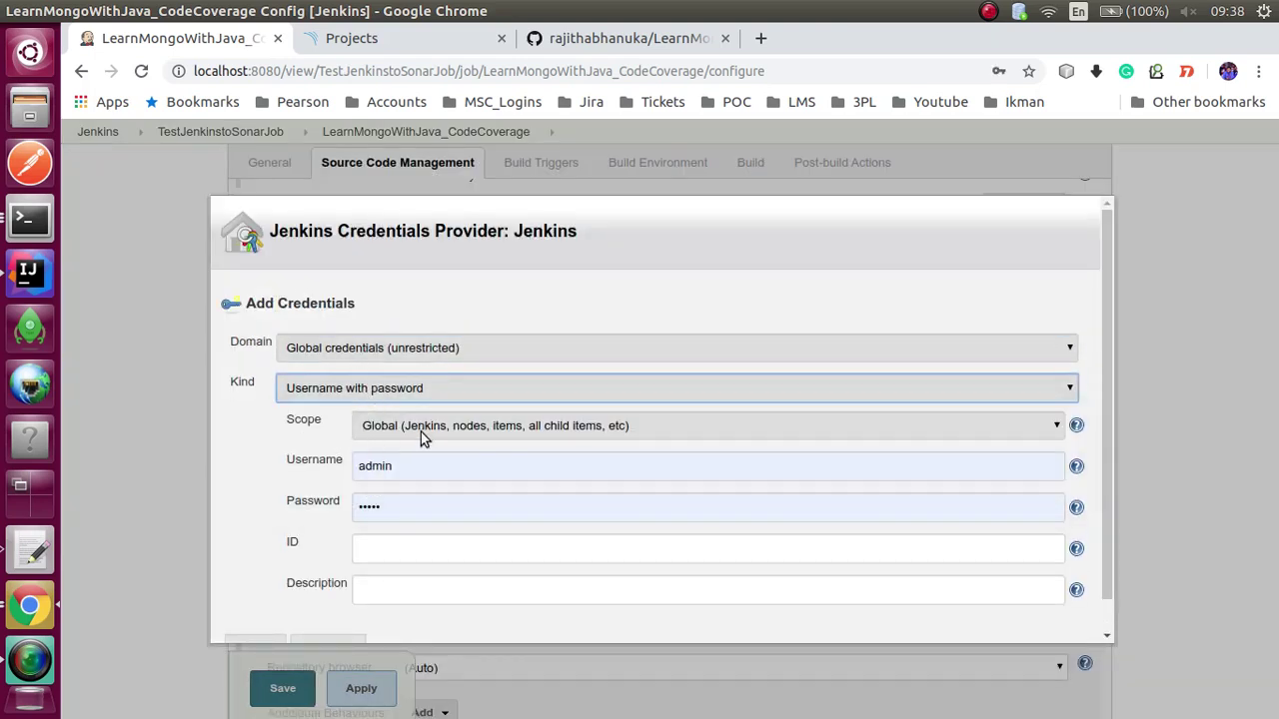
pyautogui.click(421, 431)
pyautogui.click(440, 423)
pyautogui.click(414, 466)
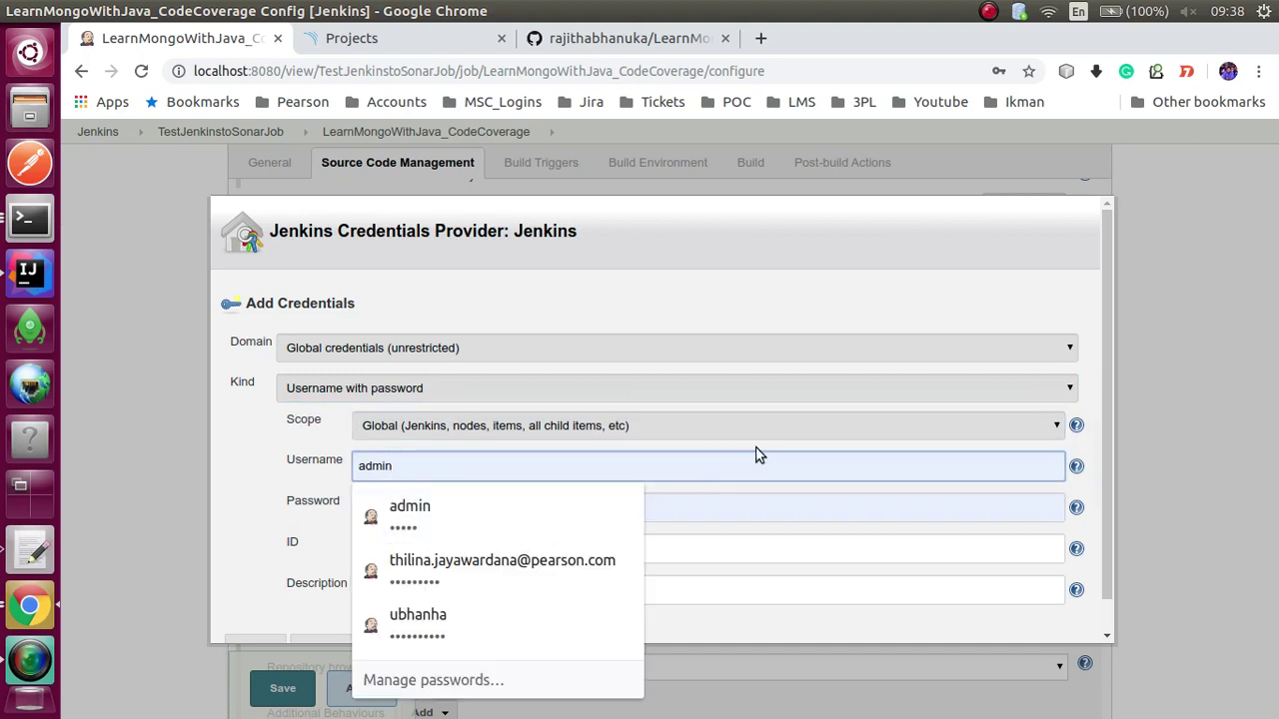
pyautogui.click(719, 511)
pyautogui.scroll(-1, 907, 517)
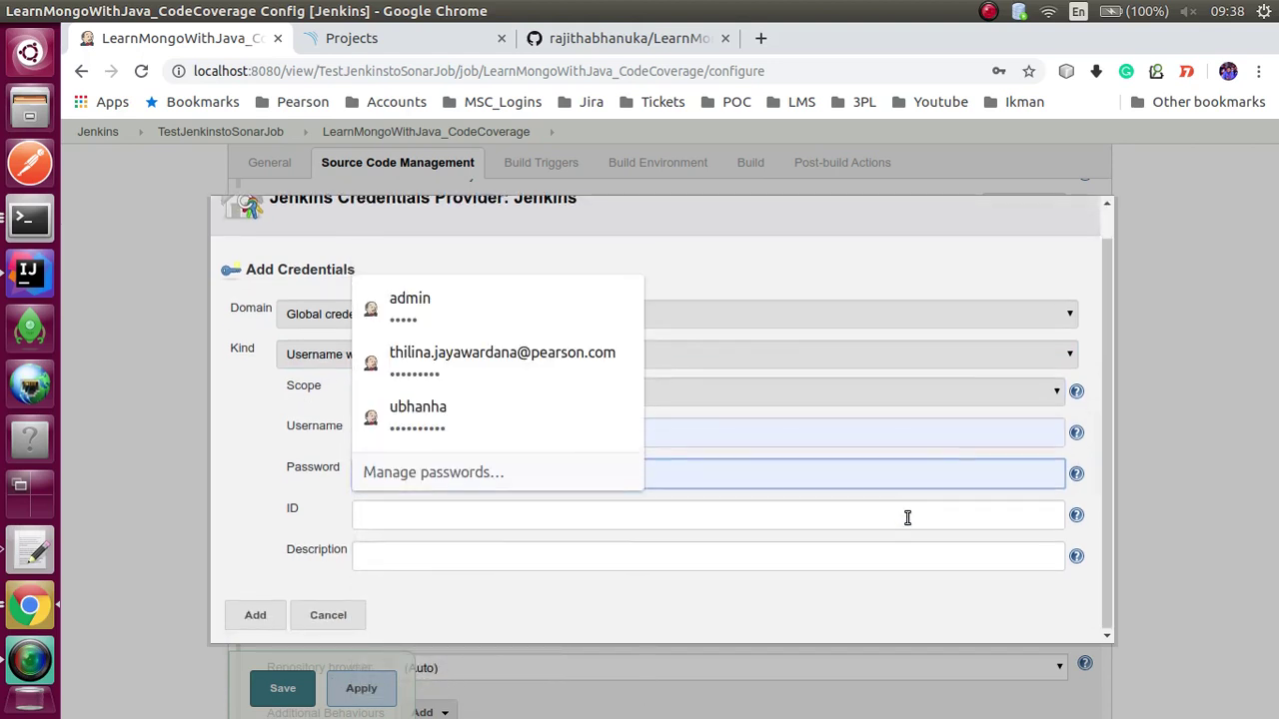
pyautogui.click(330, 615)
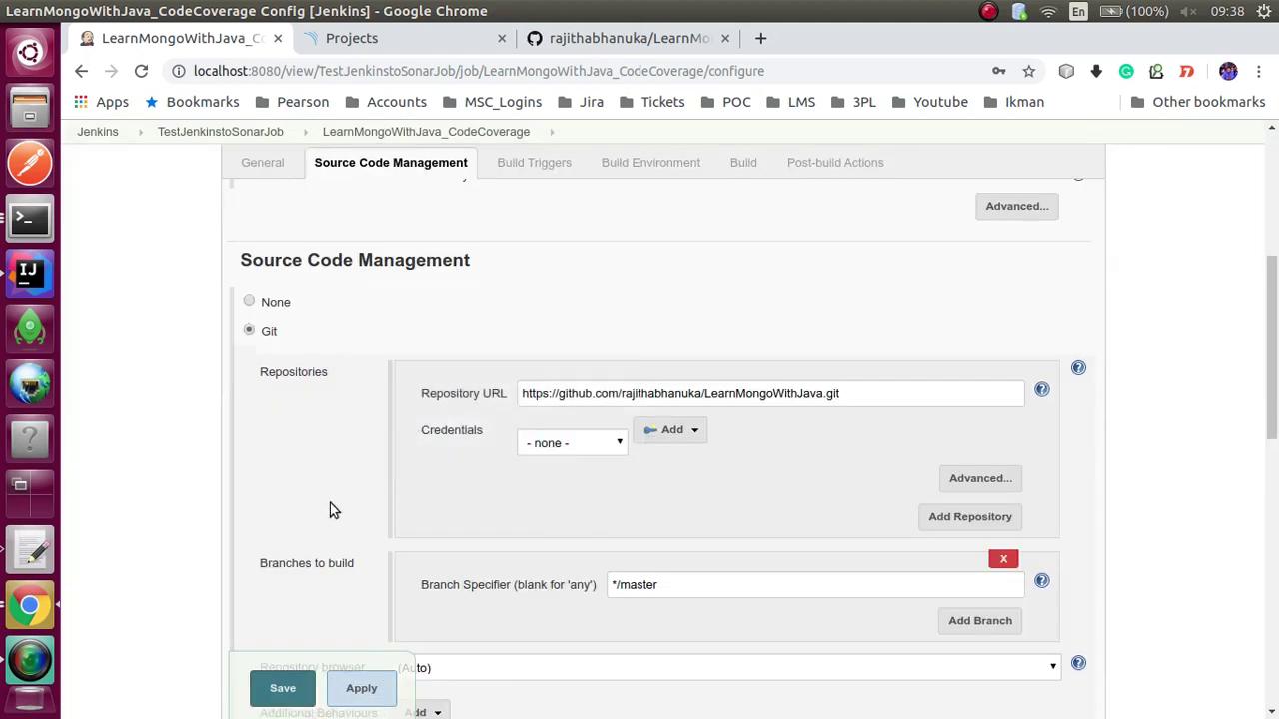
# - Check the options for the Git repository's Credentials, keeping "- none -" selected
pyautogui.scroll(-3, 340, 504)
pyautogui.scroll(2, 610, 333)
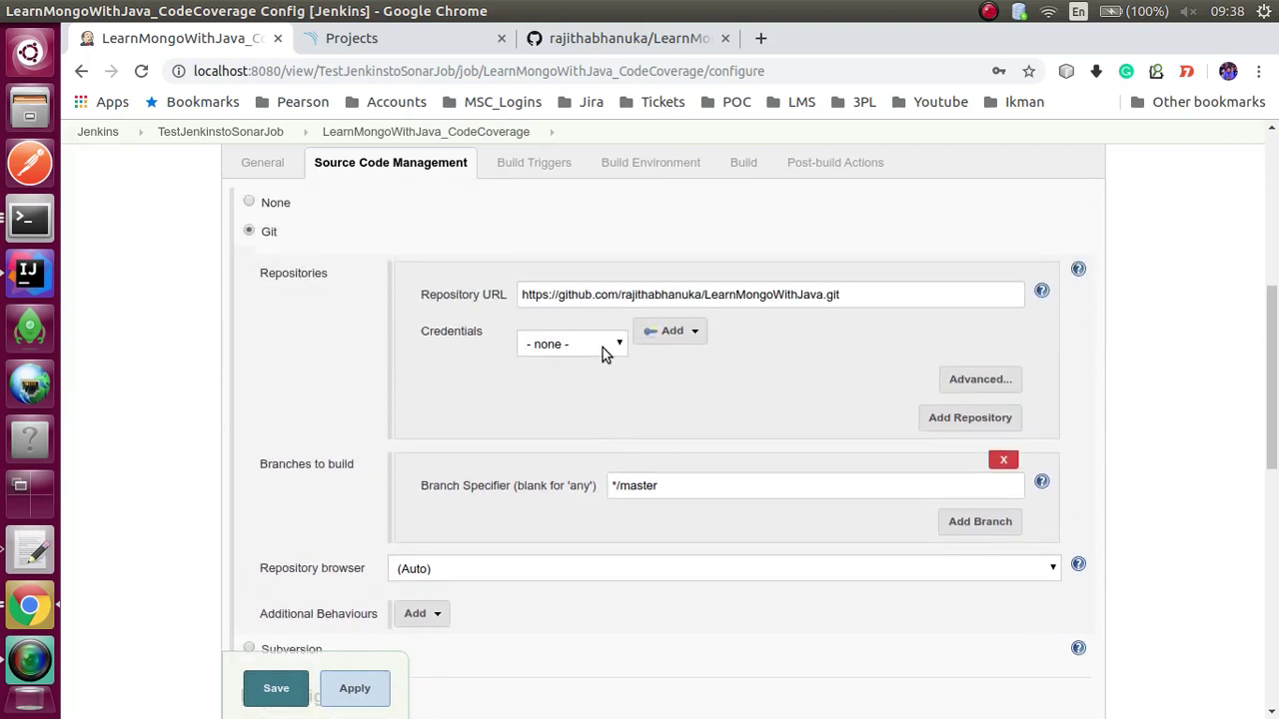
pyautogui.click(602, 353)
pyautogui.click(741, 412)
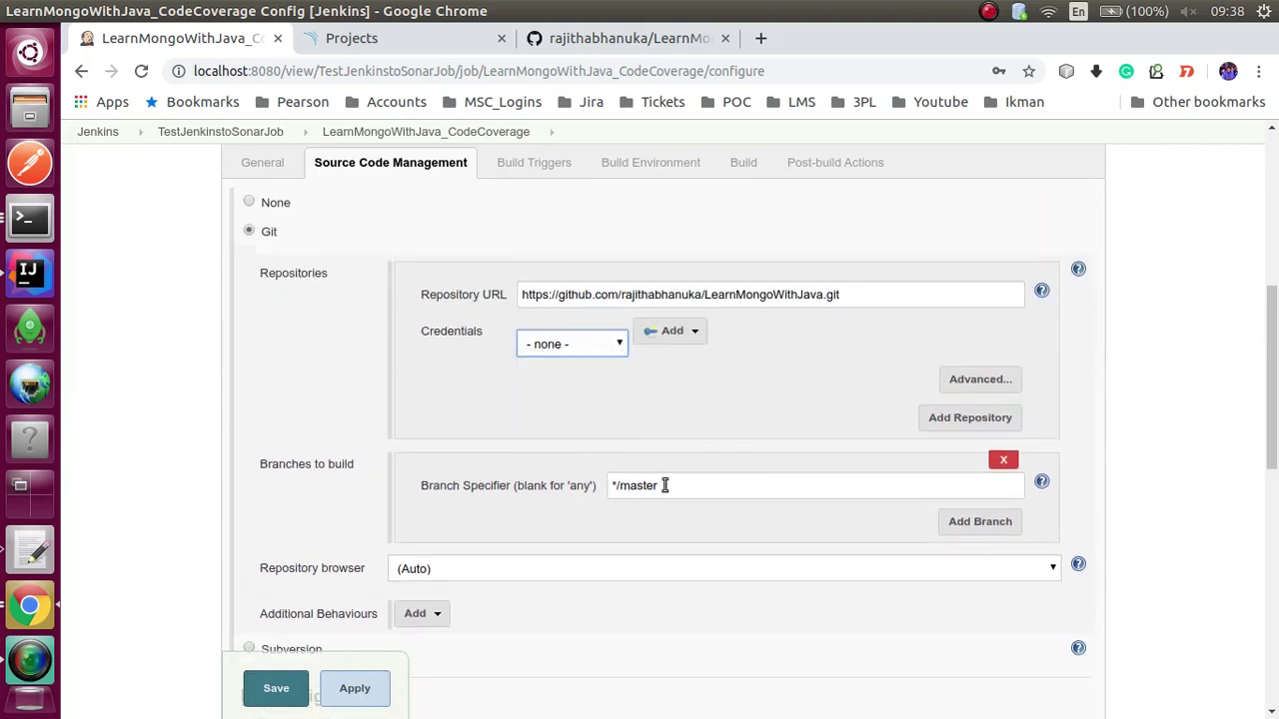
# - Compare the job's Branch Specifier with the branch list of the LearnMongoWithJava repository on GitHub and return to the Jenkins job configuration
pyautogui.click(665, 485)
pyautogui.click(614, 38)
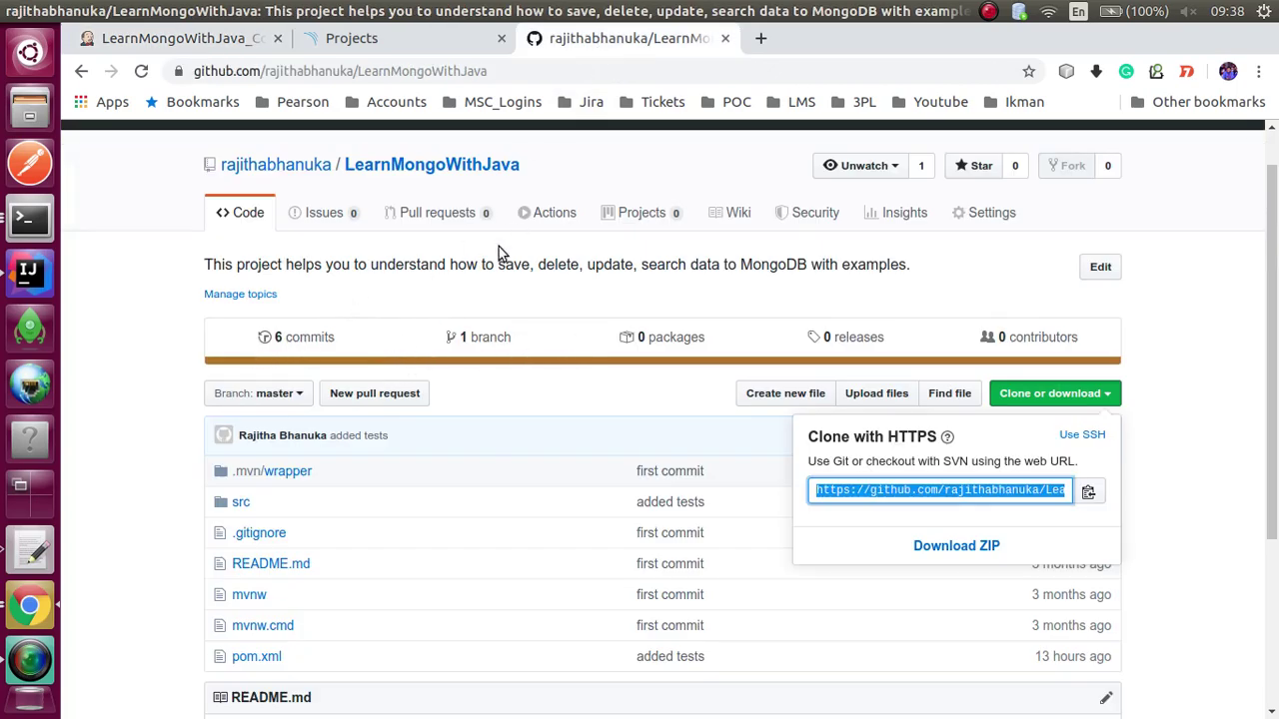
pyautogui.scroll(-3, 340, 436)
pyautogui.scroll(4, 300, 445)
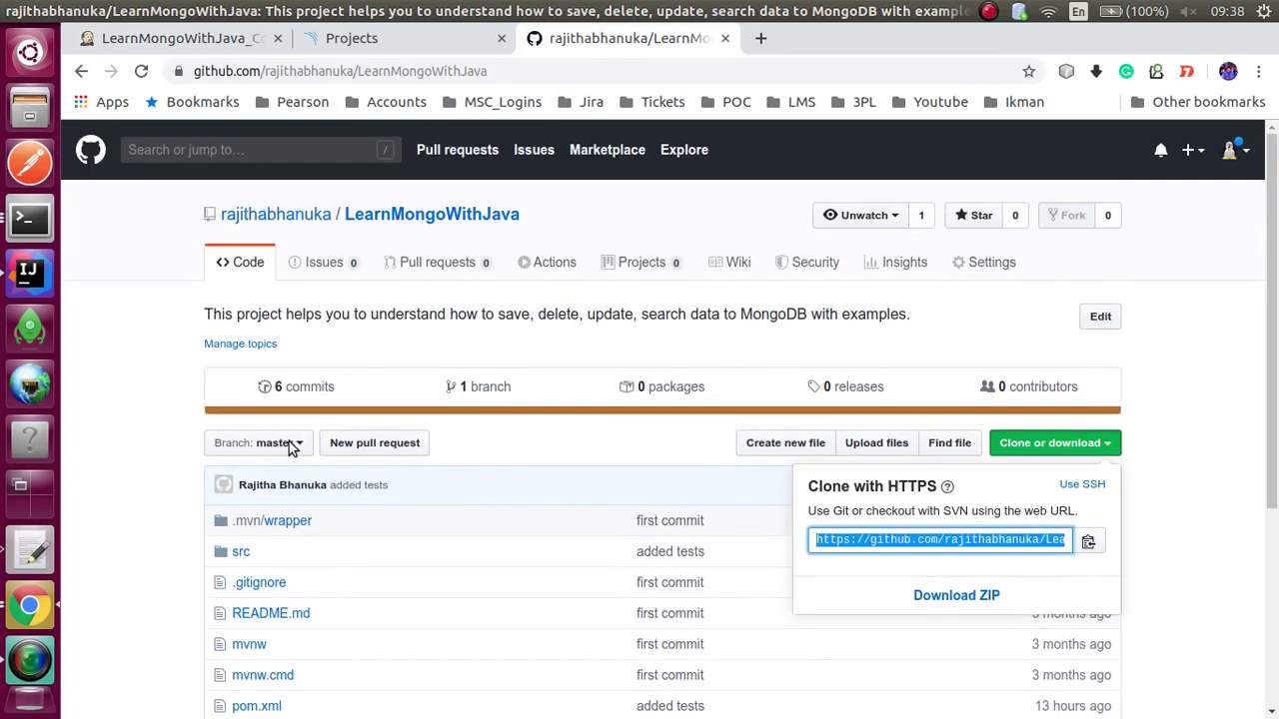
pyautogui.click(290, 449)
pyautogui.click(292, 446)
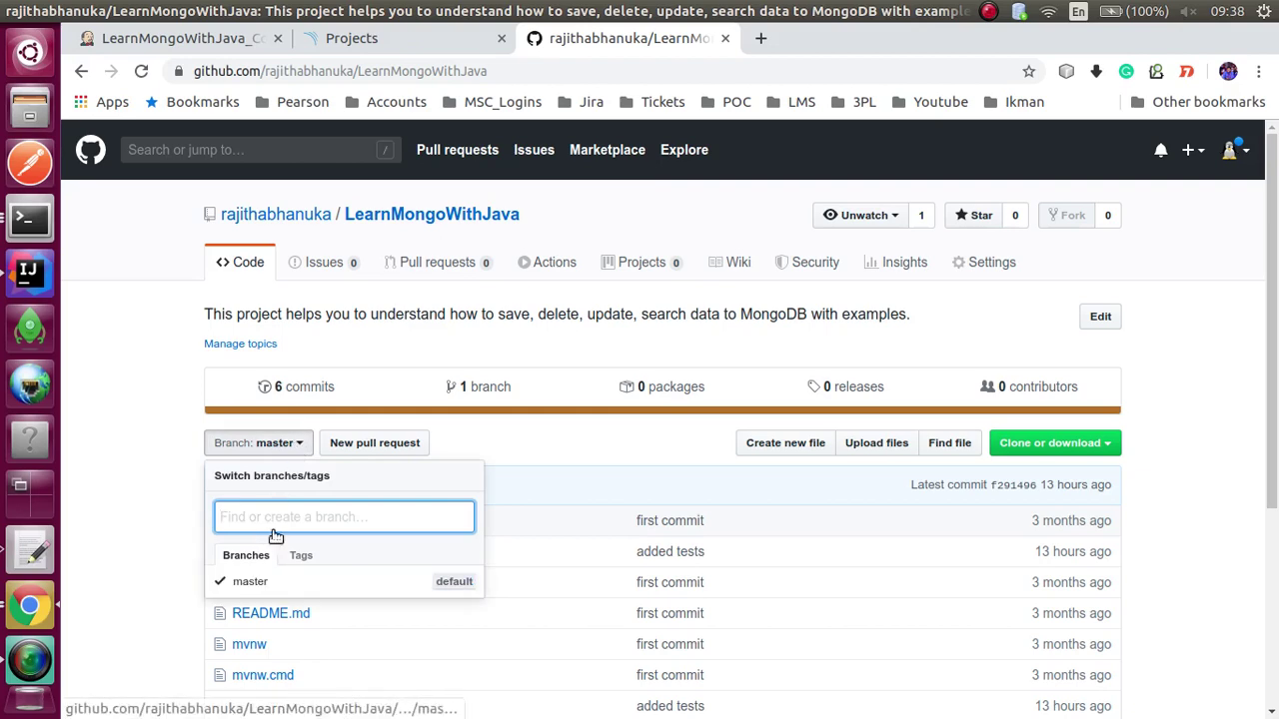
pyautogui.click(262, 446)
pyautogui.click(397, 40)
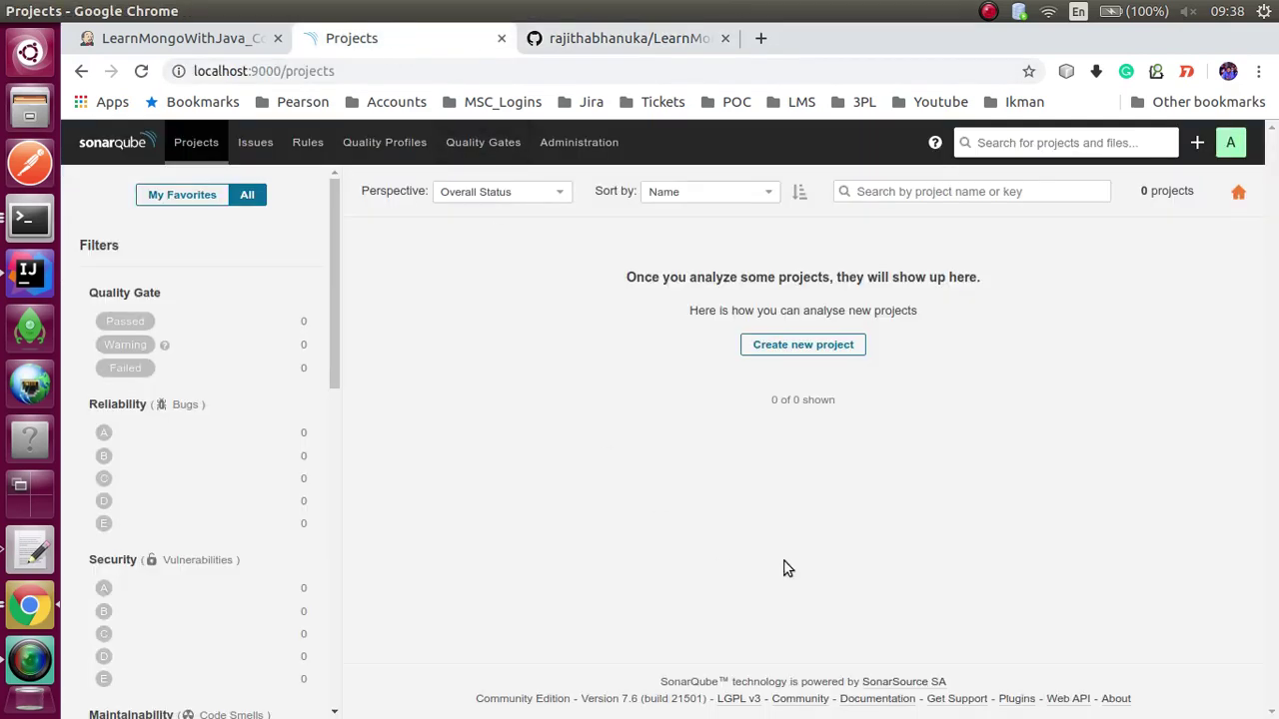
pyautogui.moveTo(268, 40); pyautogui.dragTo(470, 40)
pyautogui.click(645, 490)
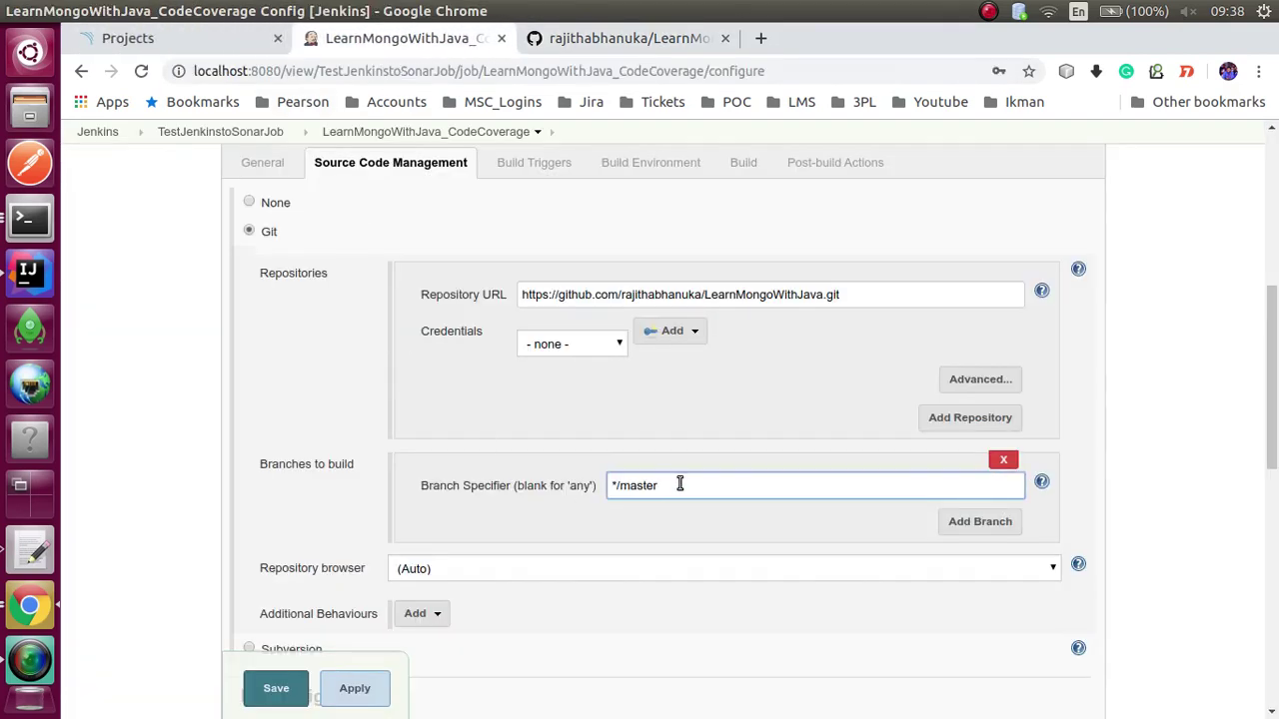
# - Add an "Invoke top-level Maven targets" build step to the job with the goals "clean install"
pyautogui.scroll(-5, 419, 411)
pyautogui.scroll(-4, 423, 403)
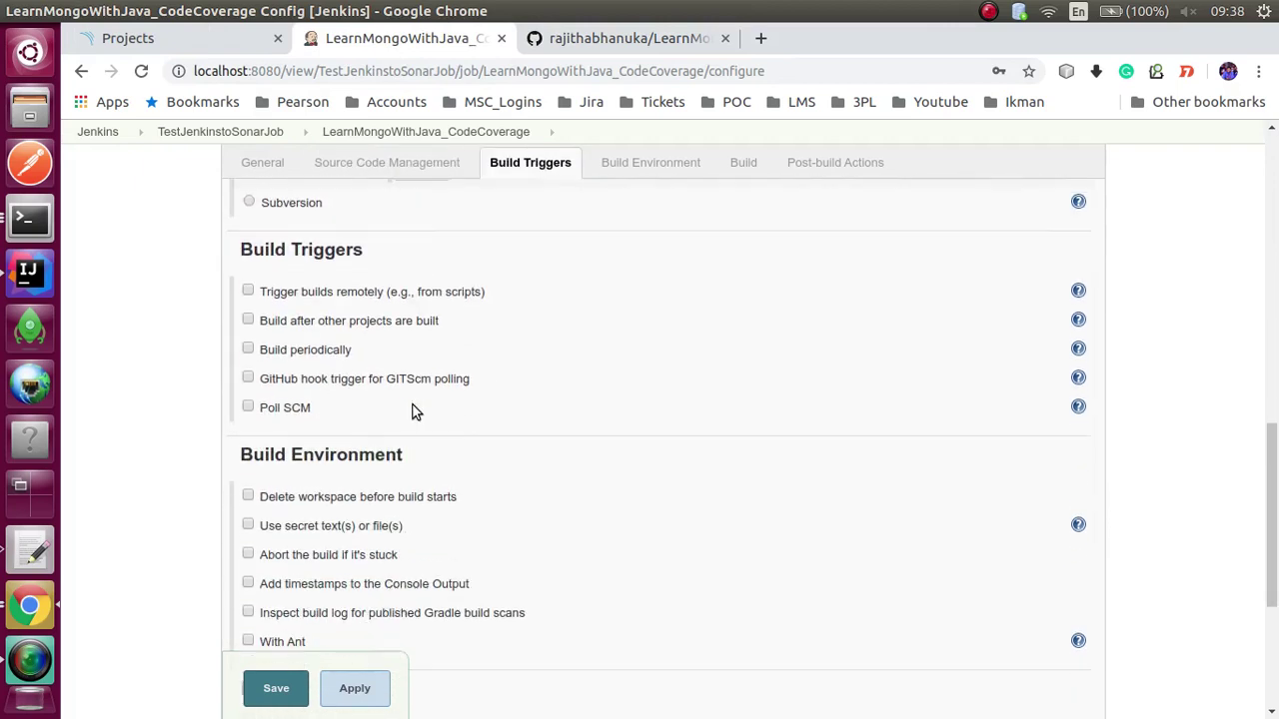
pyautogui.scroll(-3, 299, 385)
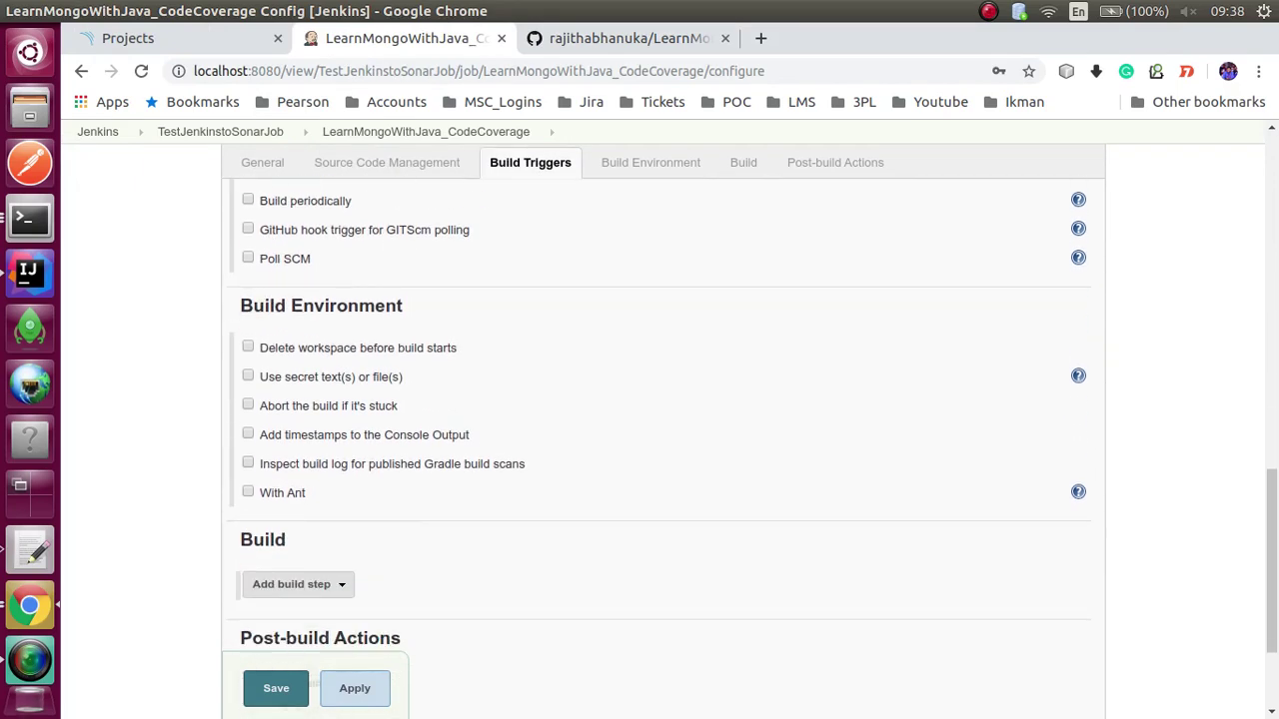
pyautogui.scroll(-2, 499, 398)
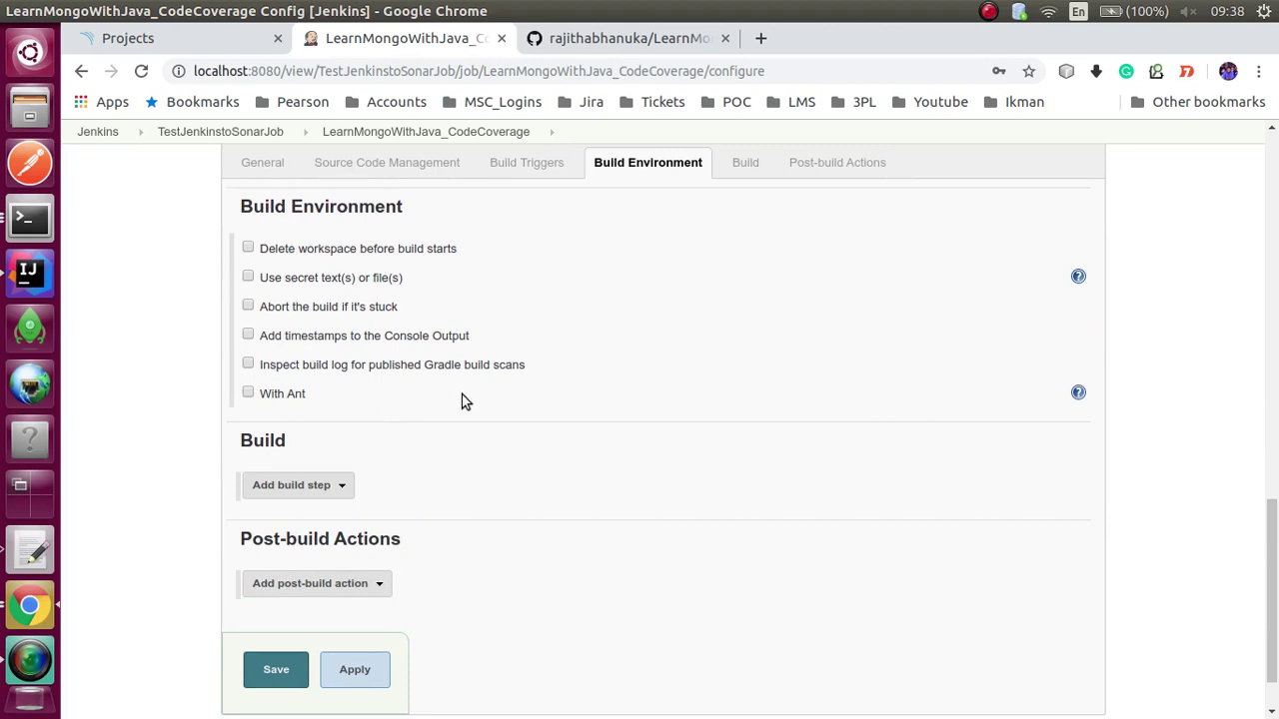
pyautogui.click(329, 486)
pyautogui.click(367, 372)
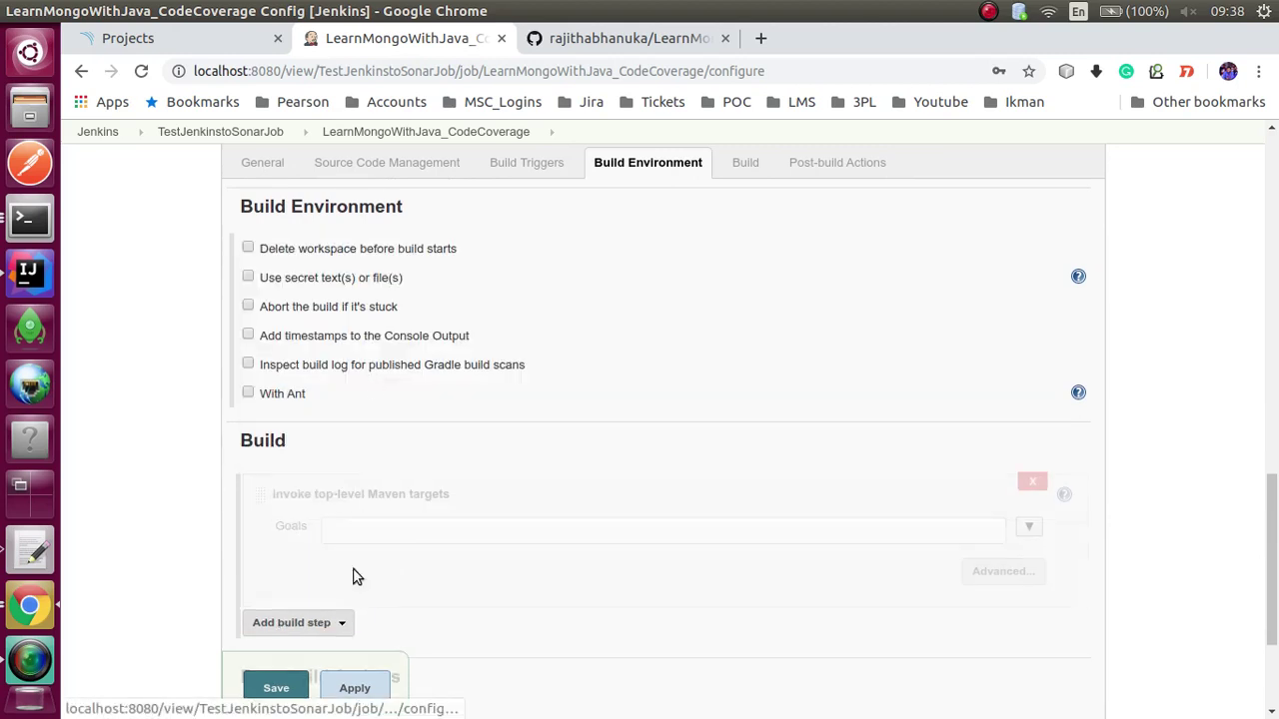
pyautogui.click(400, 526)
pyautogui.write('clean ')
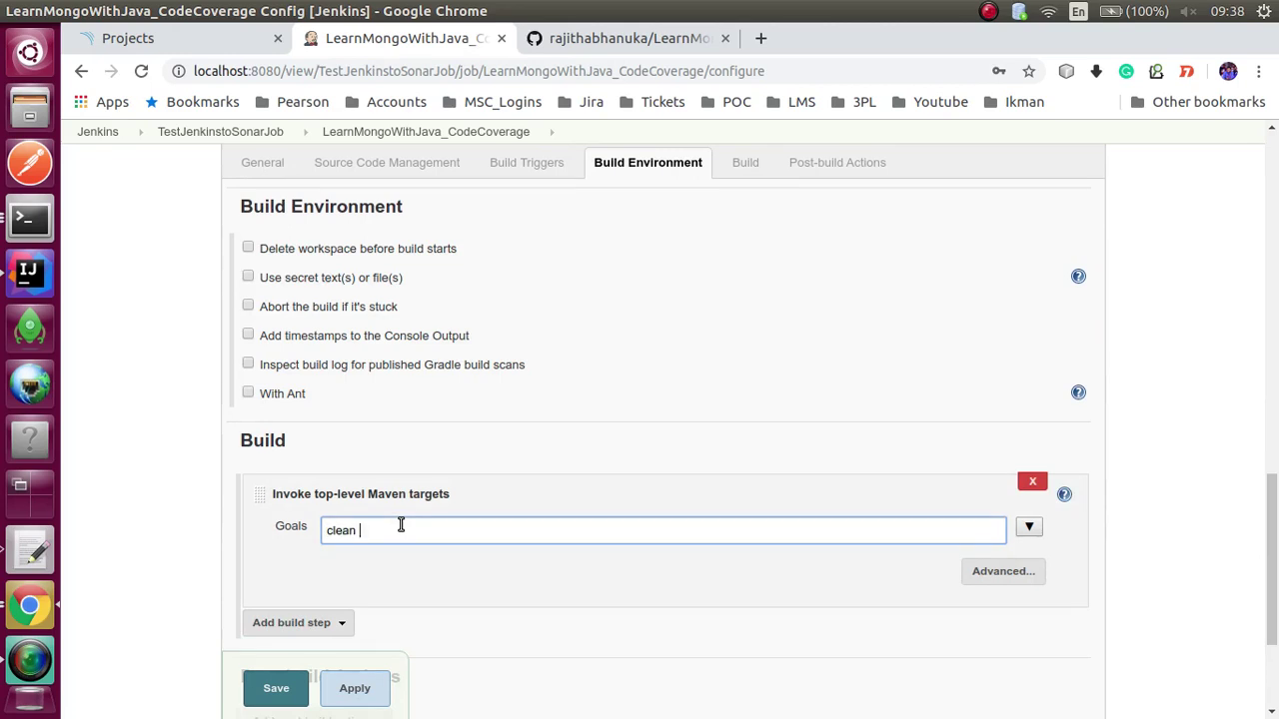
pyautogui.write('install')
# - Expand the Maven build step's advanced settings and examine its POM, Properties, JVM and settings file options
pyautogui.click(989, 572)
pyautogui.scroll(-3, 657, 529)
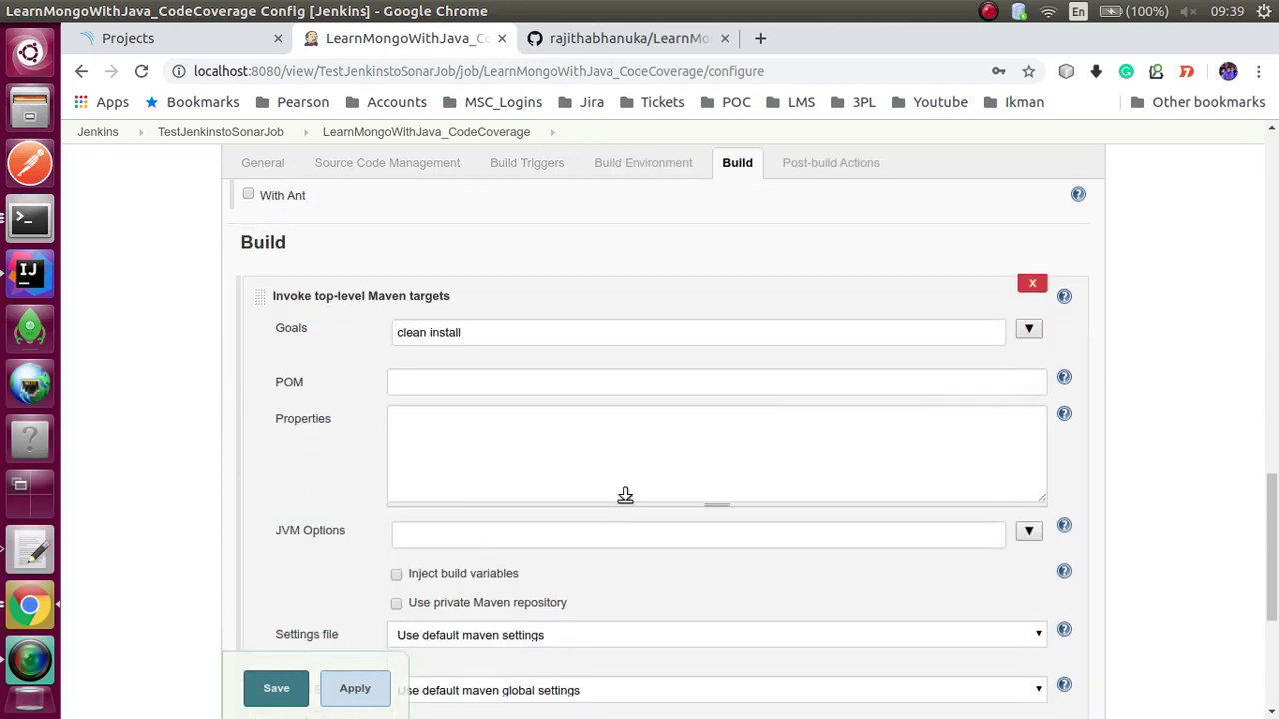
pyautogui.click(464, 380)
pyautogui.scroll(-2, 473, 449)
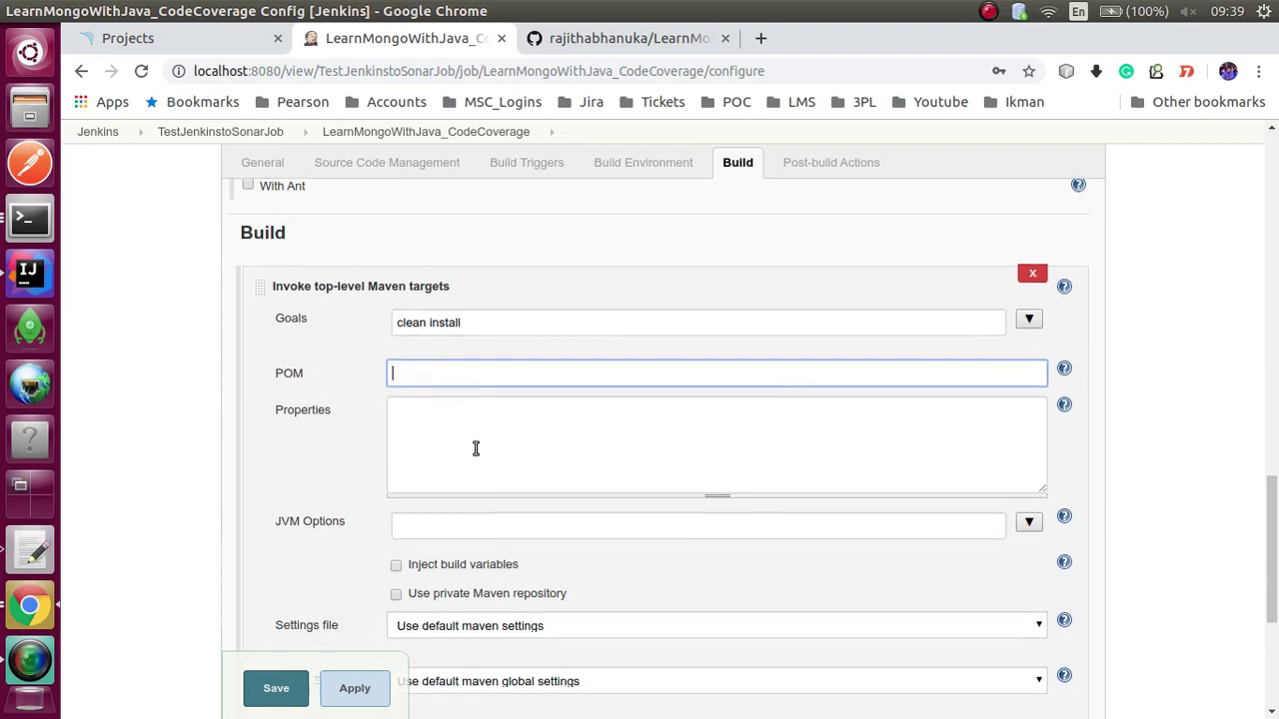
pyautogui.scroll(3, 608, 414)
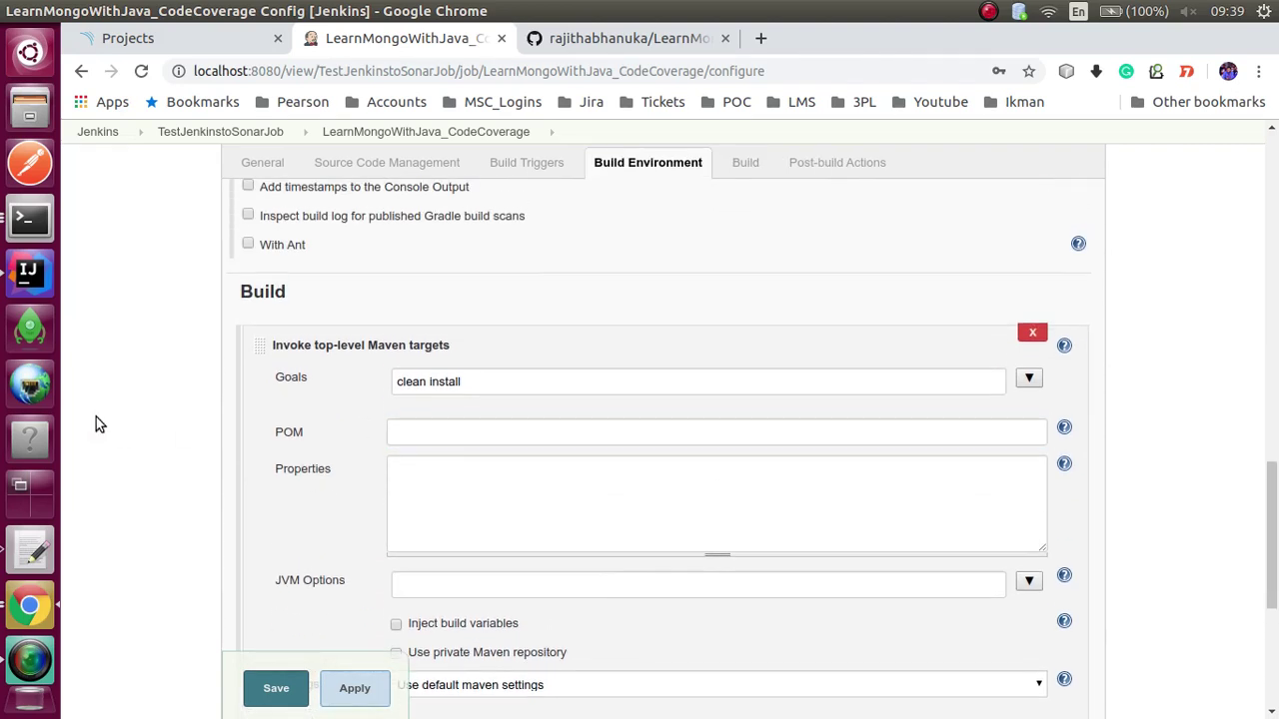
pyautogui.scroll(-5, 270, 455)
pyautogui.scroll(4, 830, 423)
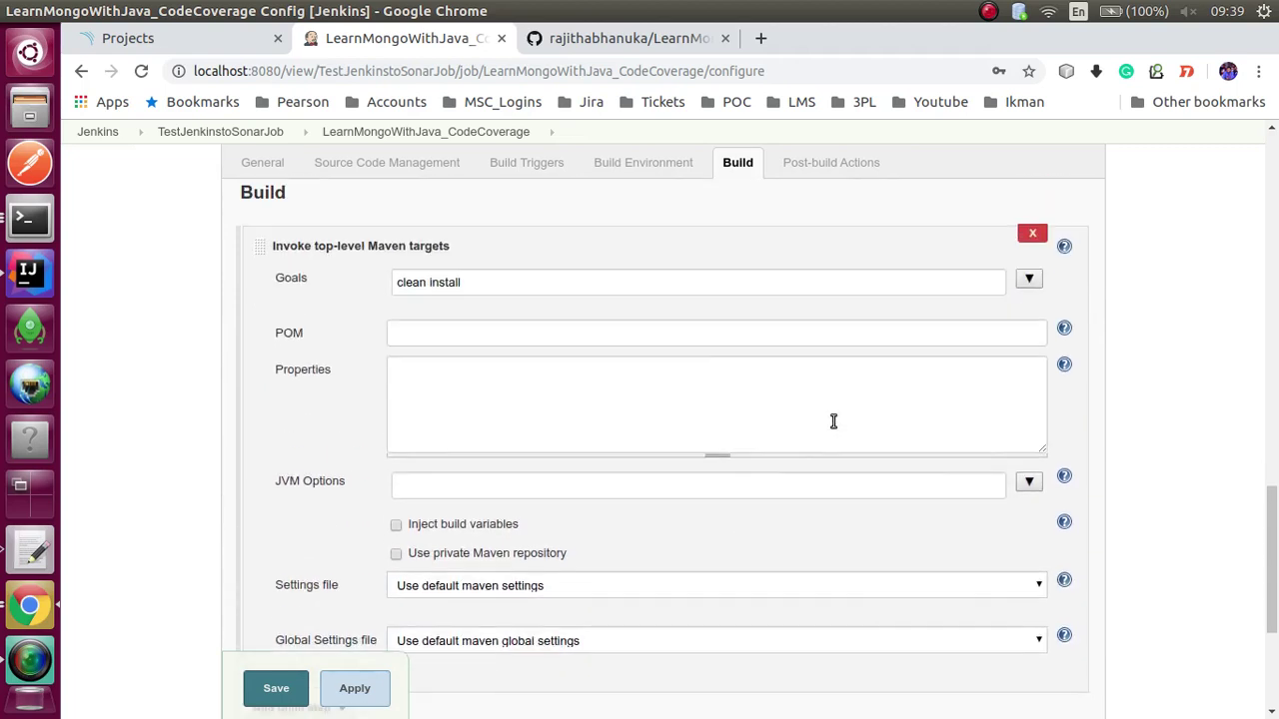
pyautogui.scroll(-6, 300, 428)
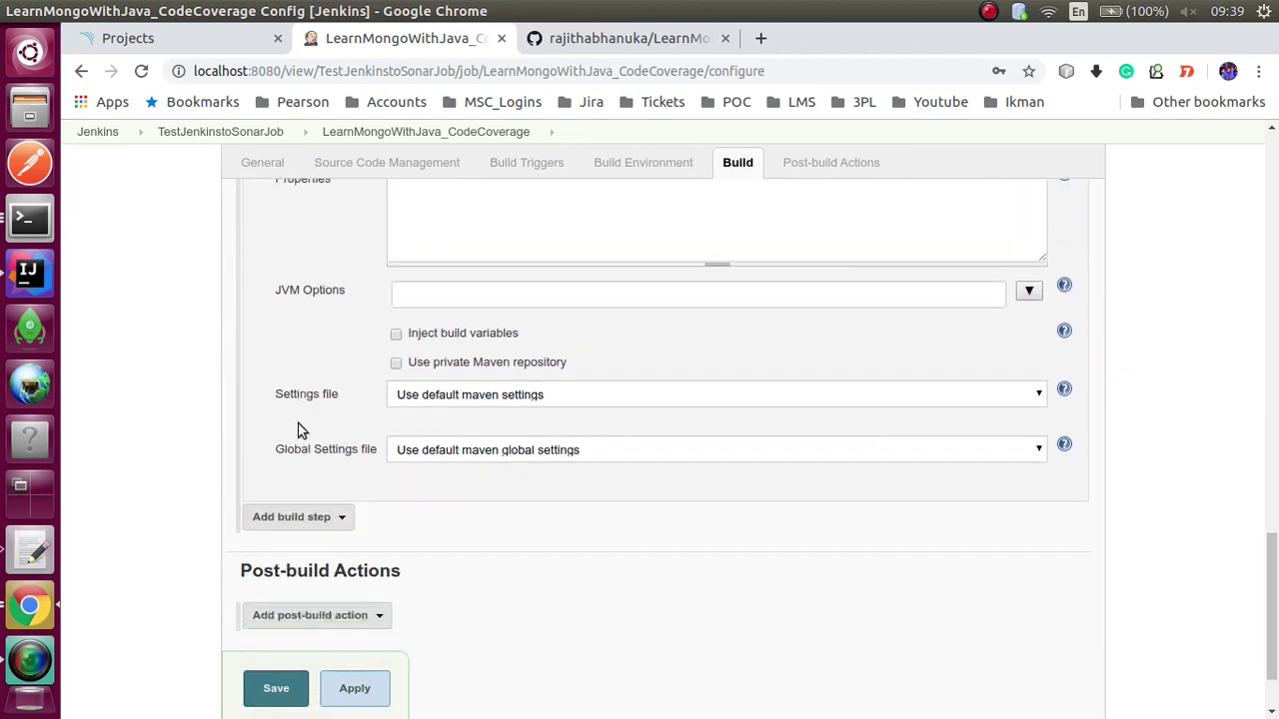
# - Add an "Execute SonarQube Scanner" build step after the Maven step, keeping its JDK as "(Inherit From Job)"
pyautogui.click(322, 418)
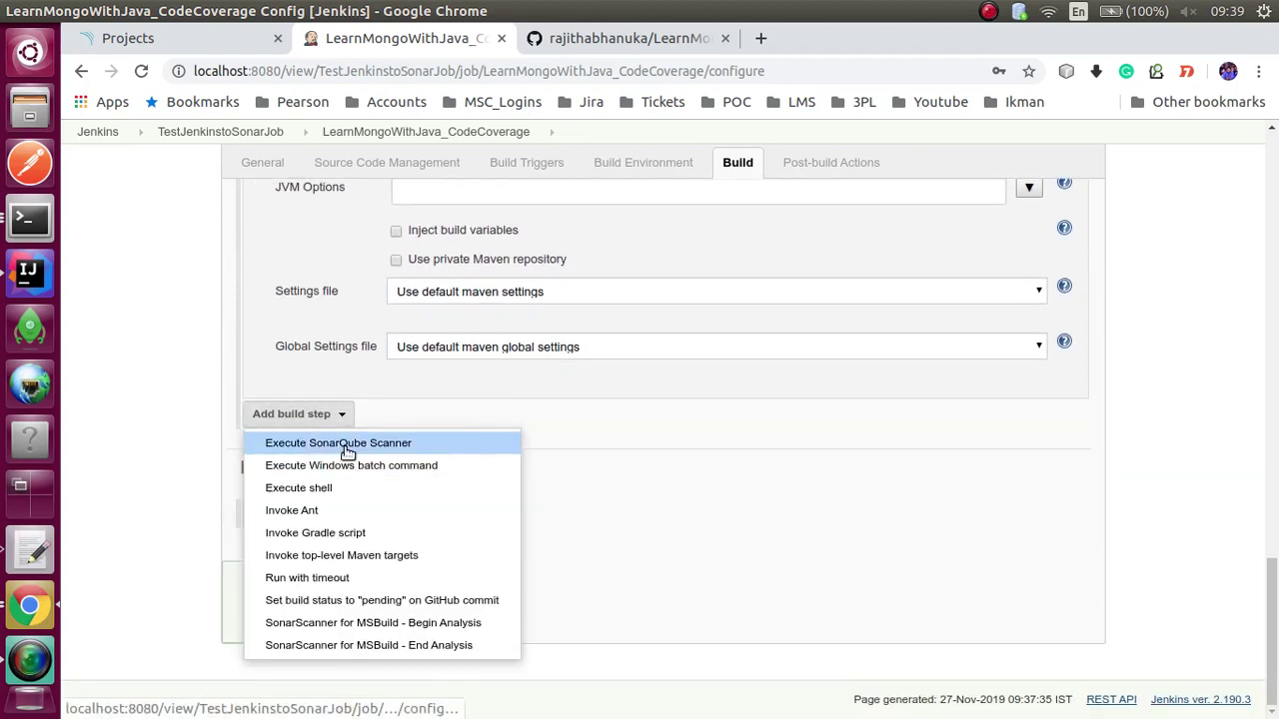
pyautogui.click(340, 443)
pyautogui.scroll(-3, 376, 460)
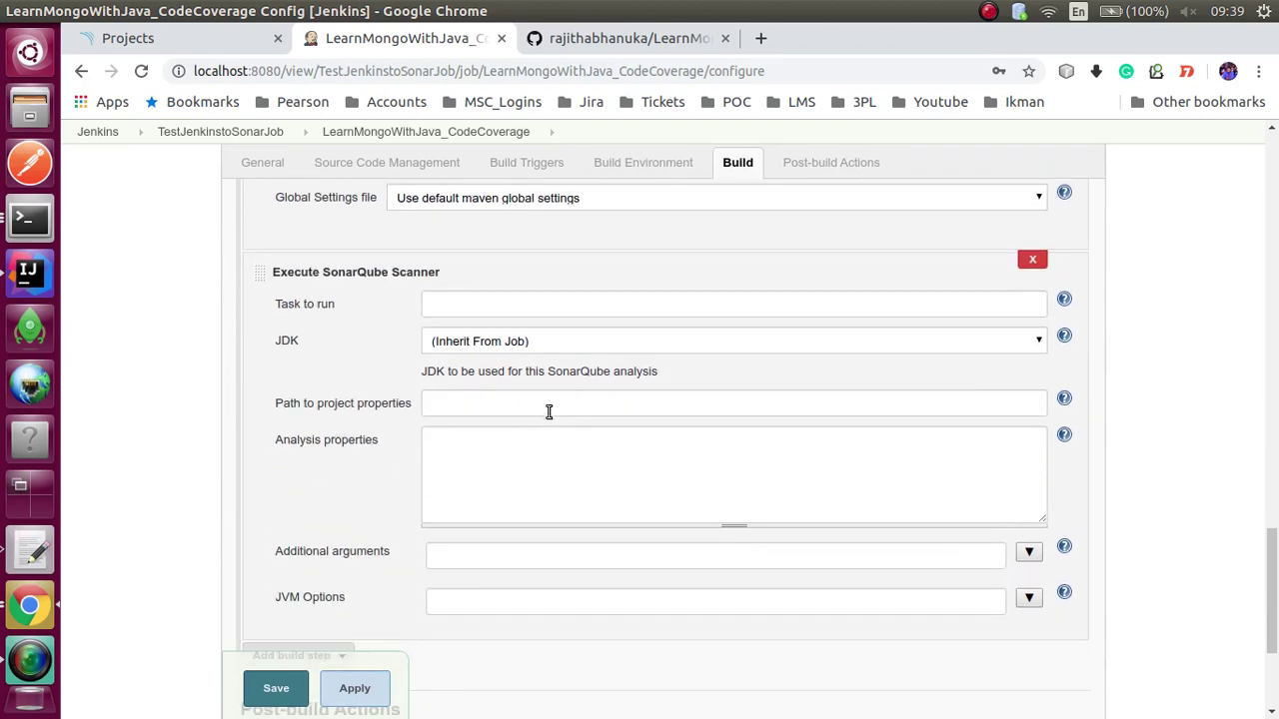
pyautogui.click(494, 345)
pyautogui.click(494, 364)
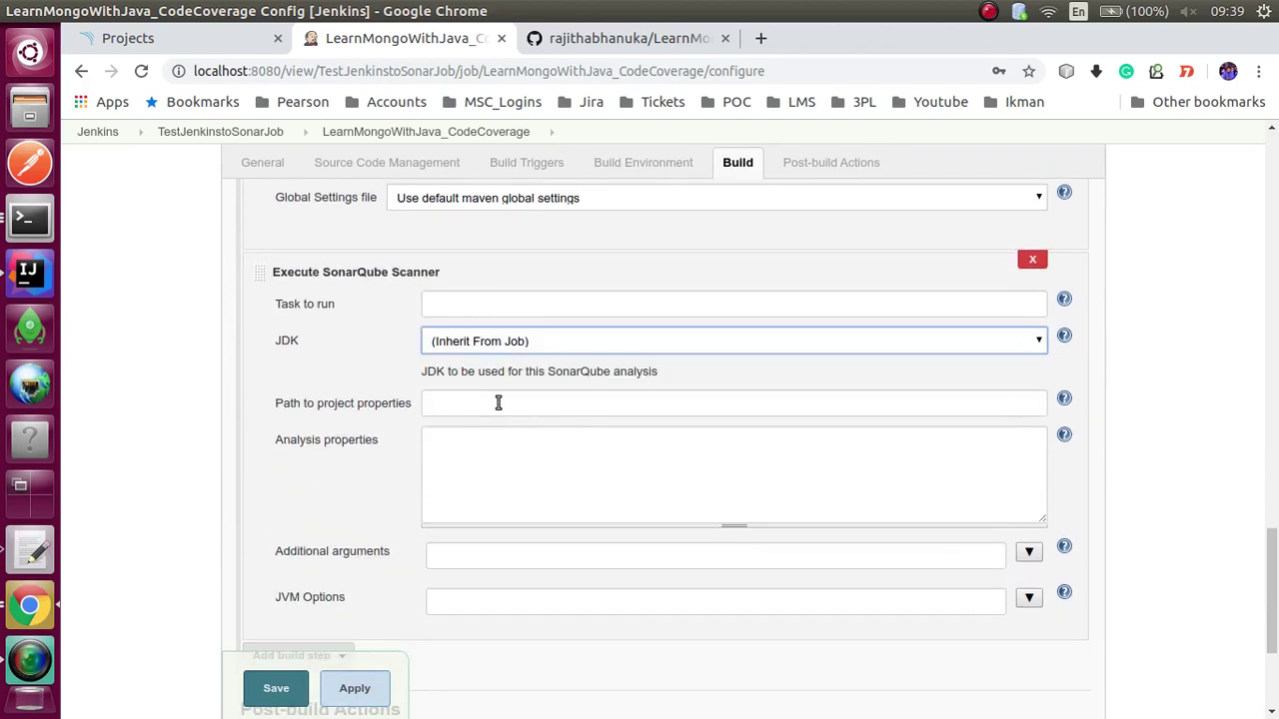
# - Leave the scanner's path to project properties empty and enlarge its Analysis properties text area
pyautogui.click(496, 402)
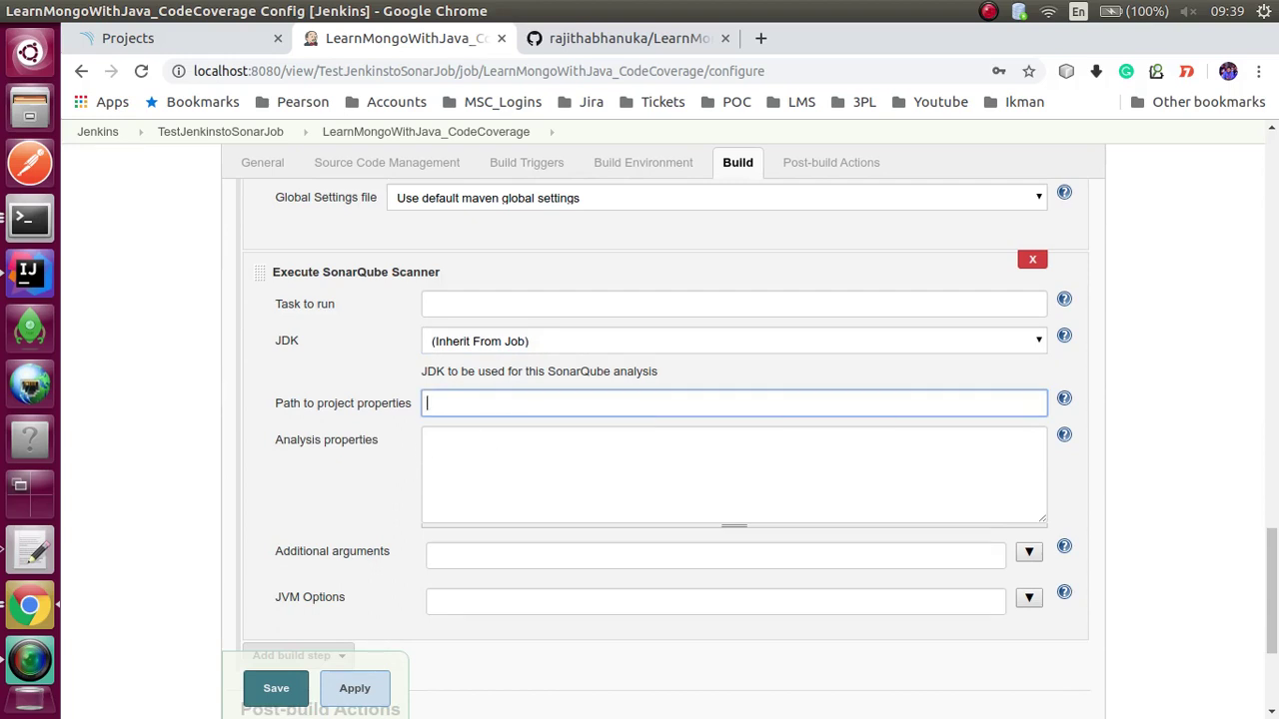
pyautogui.click(497, 459)
pyautogui.scroll(-1, 634, 464)
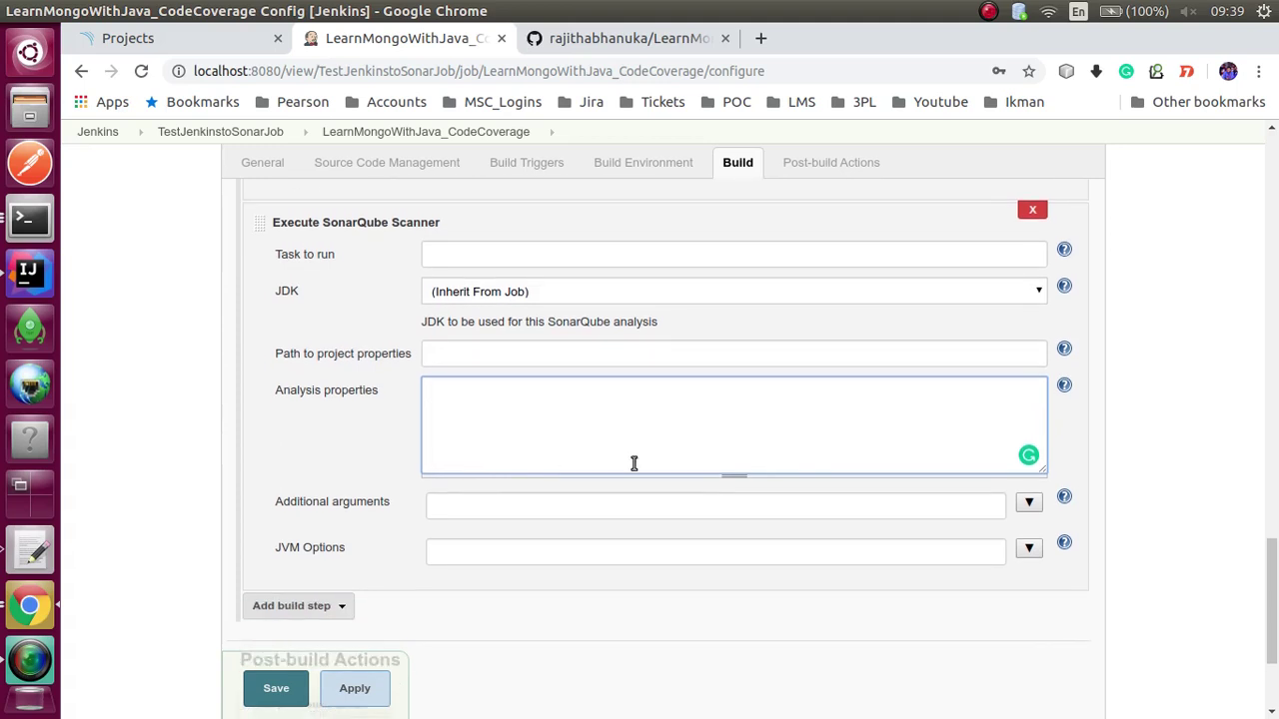
pyautogui.moveTo(1045, 473); pyautogui.dragTo(1055, 640)
# - Enter sonar.projectKey=LearnMongoWithJava in the scanner's analysis properties, copying the project name from the job's page address
pyautogui.write('sonar.p')
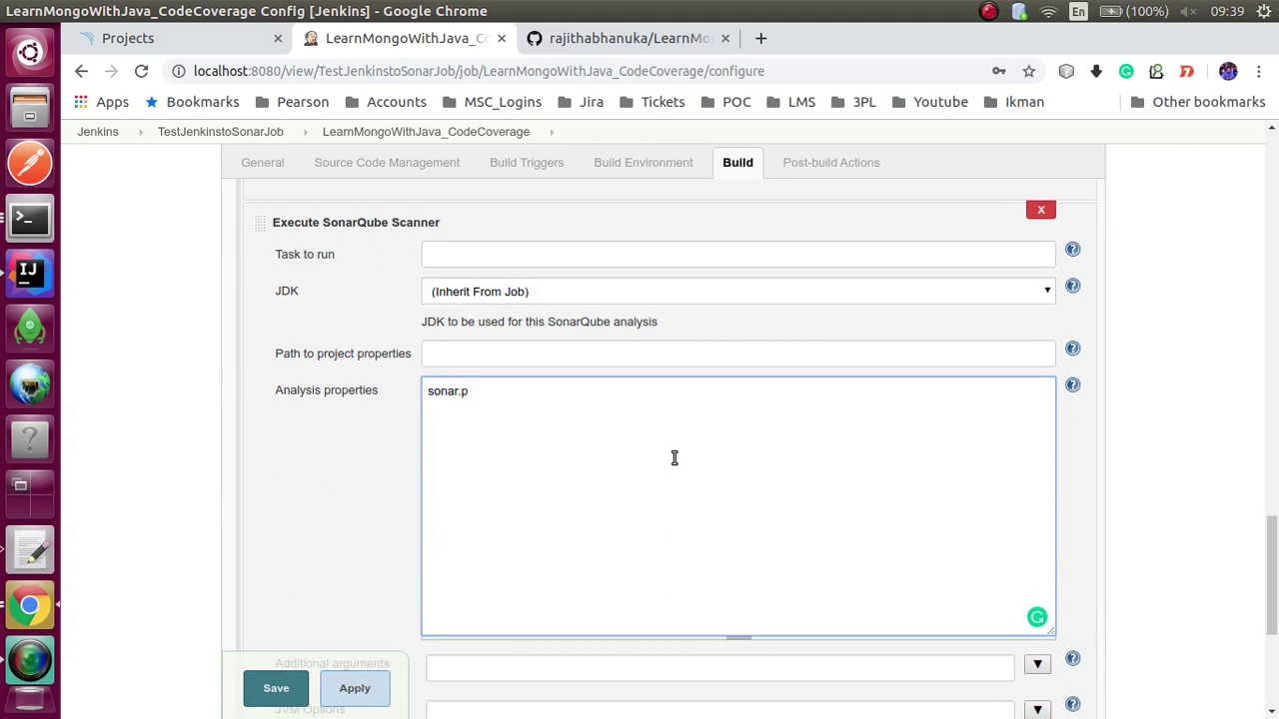
pyautogui.write('rokect')
pyautogui.write('Key=')
pyautogui.scroll(3, 674, 456)
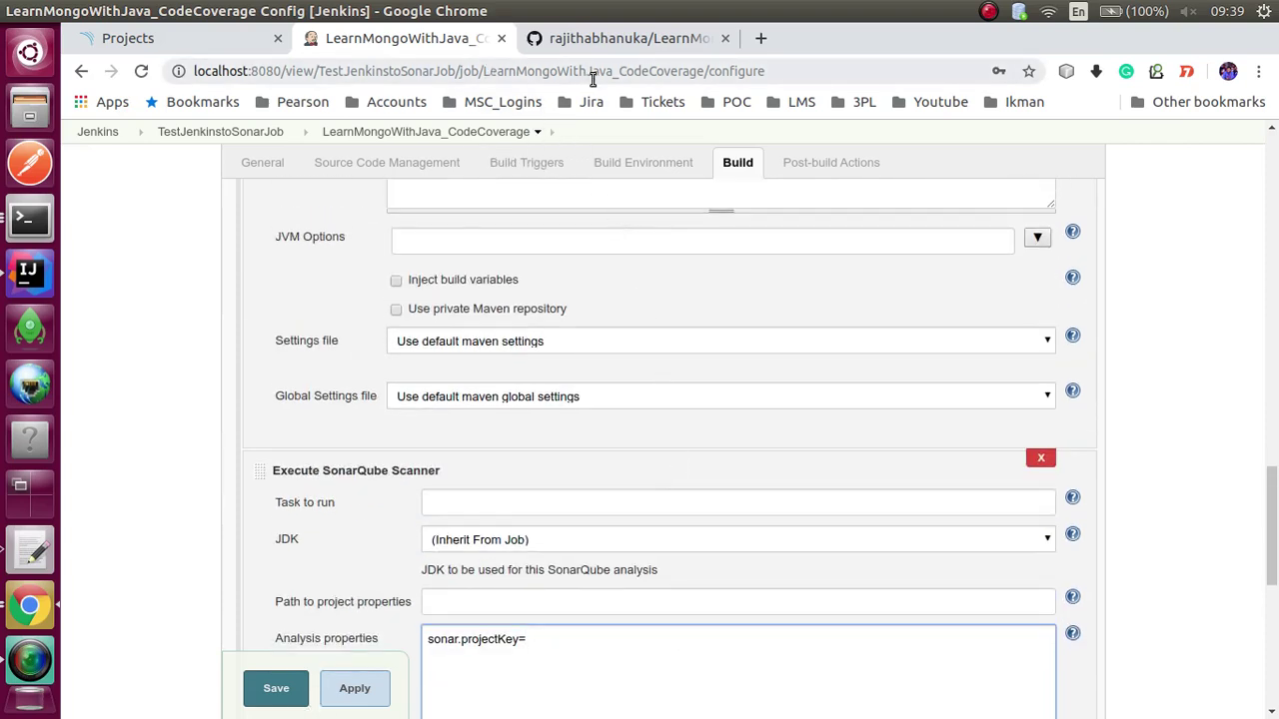
pyautogui.moveTo(613, 71); pyautogui.dragTo(481, 72)
pyautogui.hotkey('ctrl', 'c')
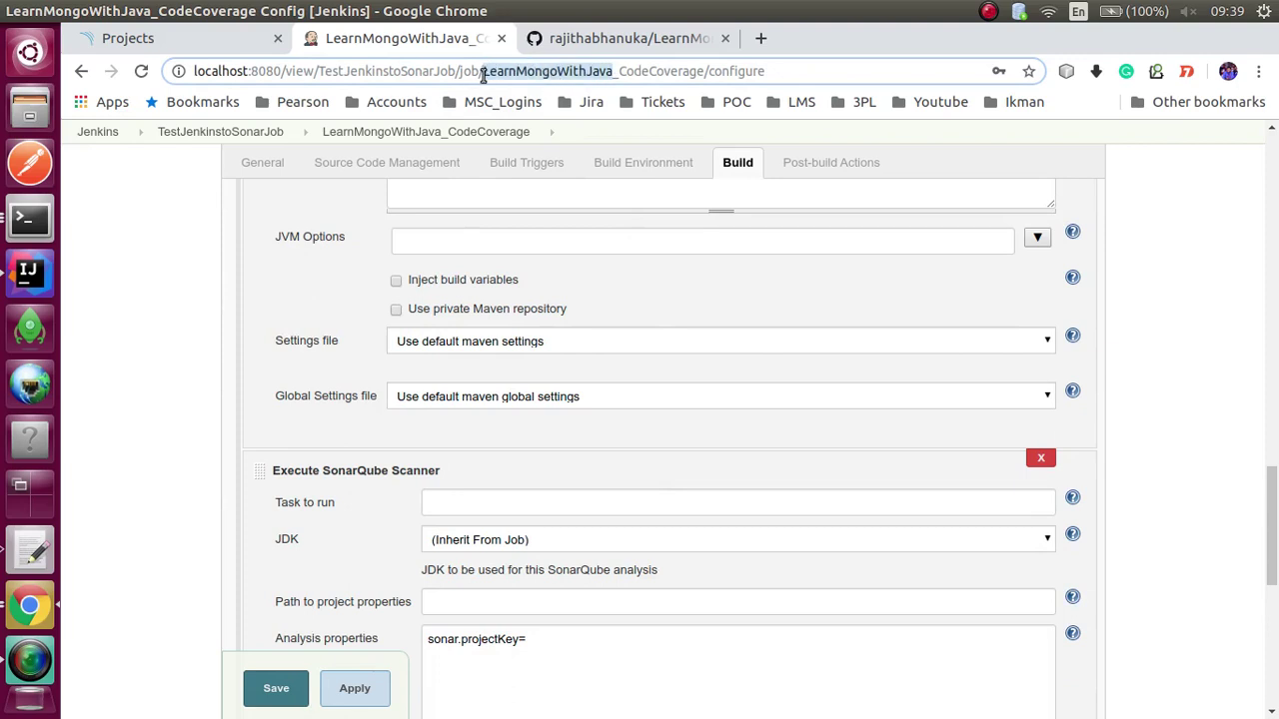
pyautogui.scroll(-3, 484, 525)
pyautogui.click(599, 394)
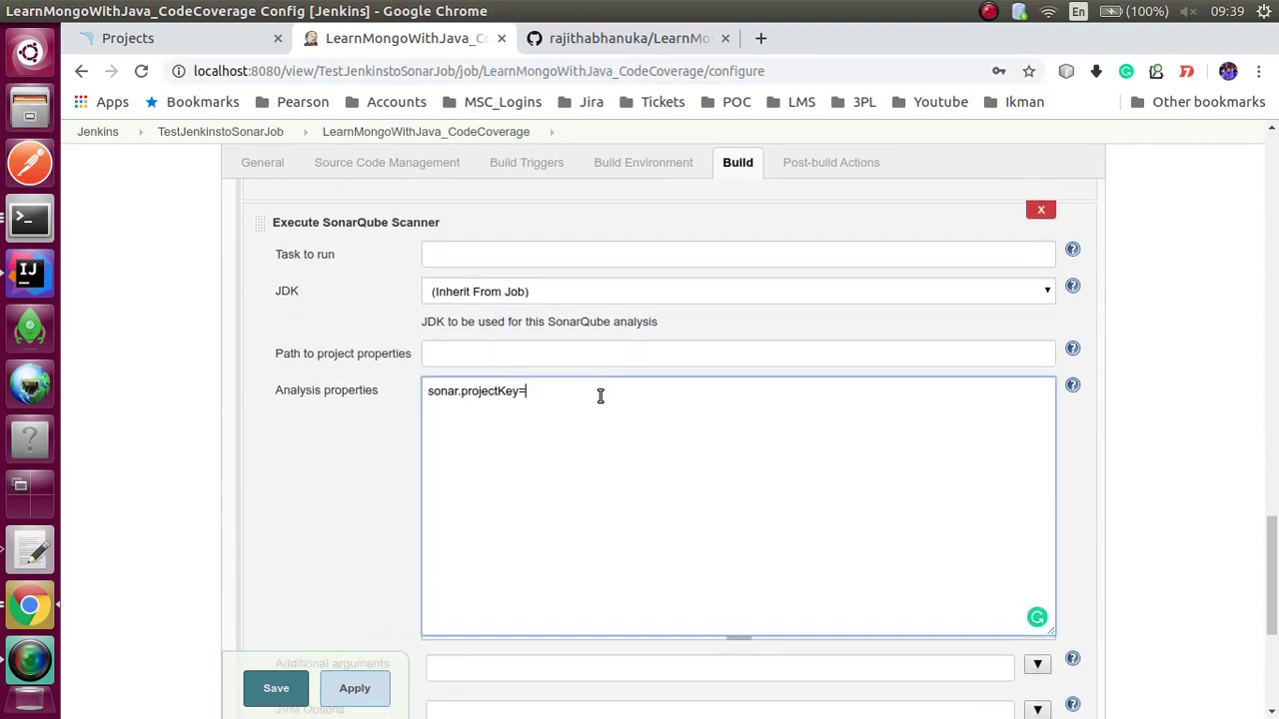
pyautogui.hotkey('ctrl', 'v')
# - Add the line sonar.projectName=LearnMongoWithJava to the analysis properties, reusing the project key's value
pyautogui.press('Return')
pyautogui.write('sonar.pro')
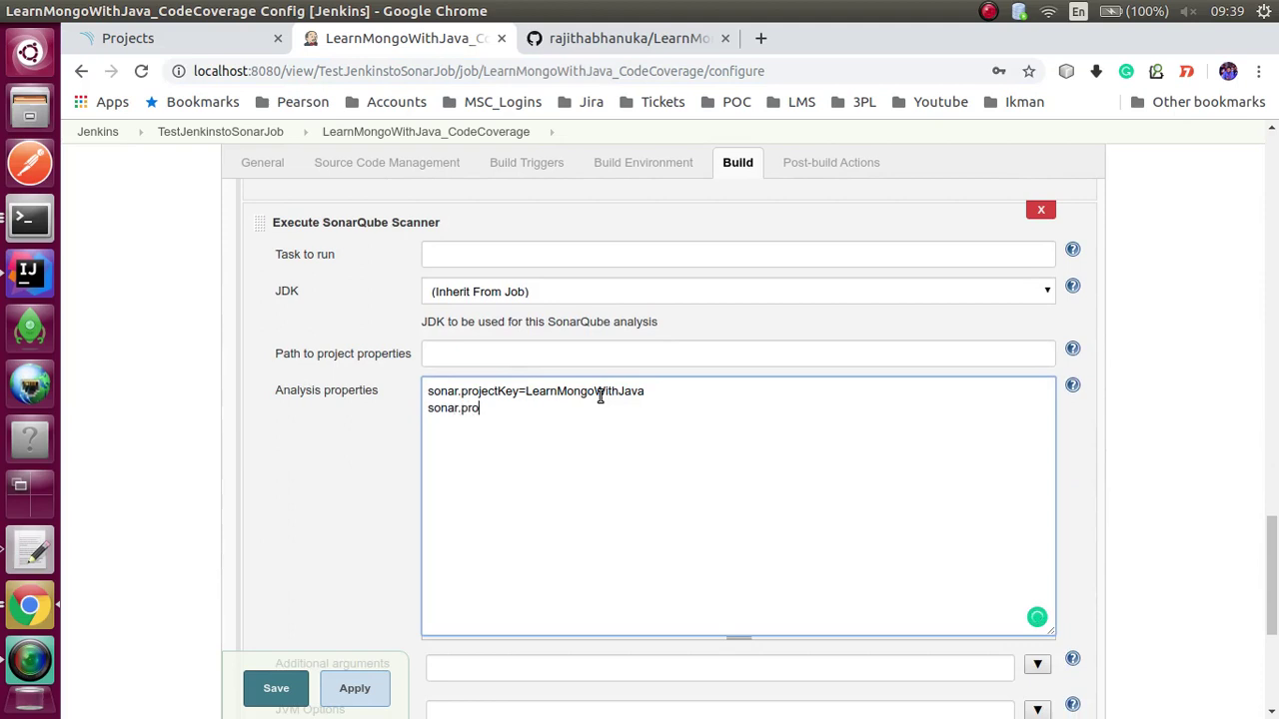
pyautogui.write('jectName=')
pyautogui.doubleClick(548, 392)
pyautogui.hotkey('ctrl', 'c')
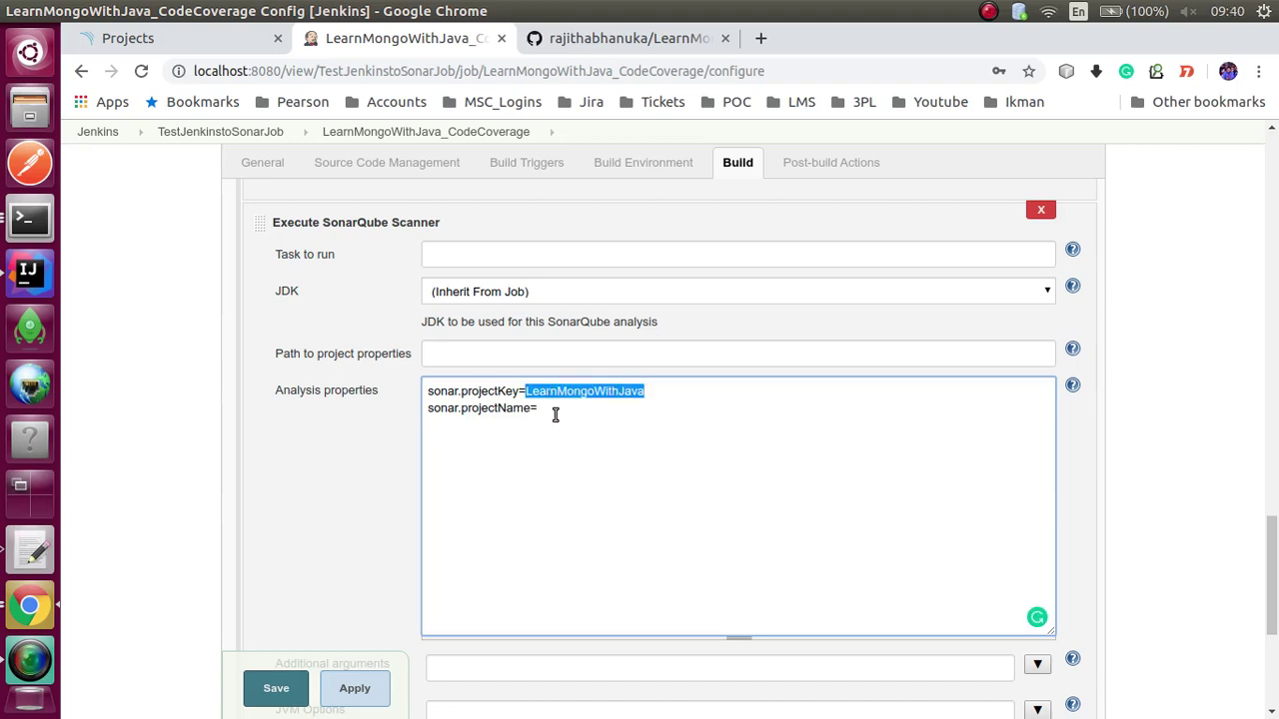
pyautogui.click(554, 413)
pyautogui.hotkey('ctrl', 'v')
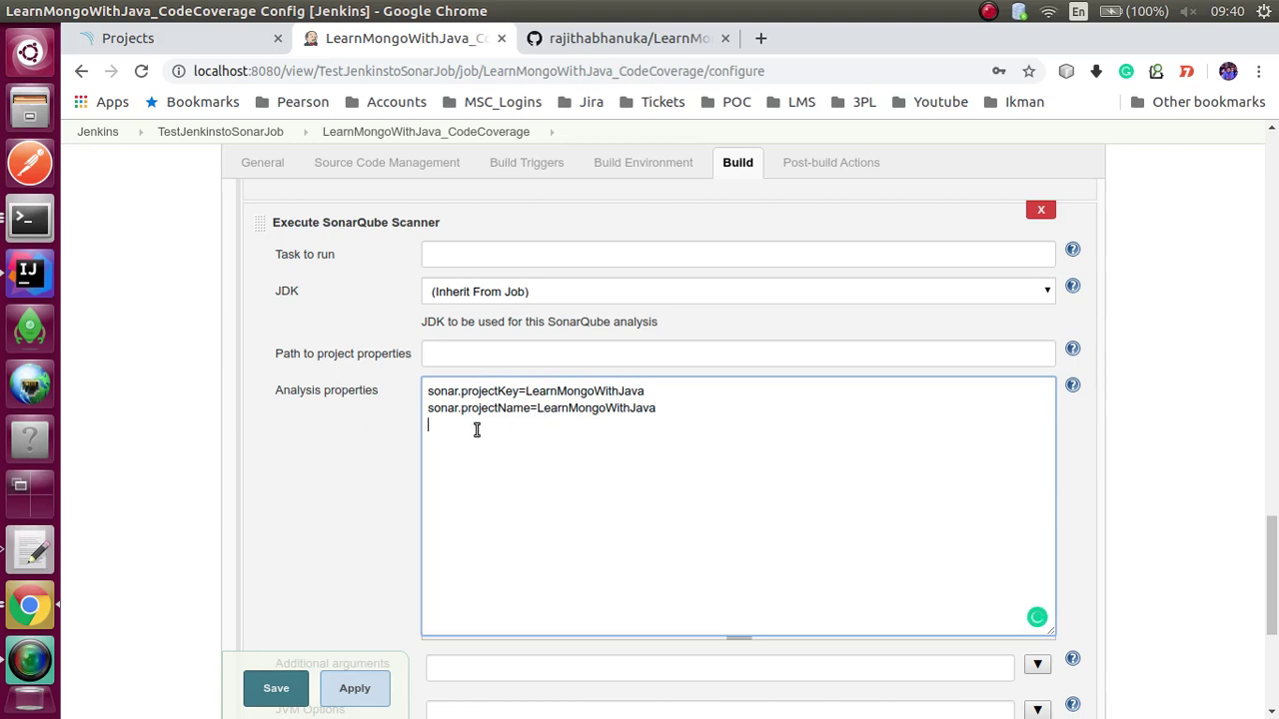
# - Add the lines sonar.projectVersion=1.0 and sonar.sourceEncoding=UTF-8 to the analysis properties
pyautogui.write('sonar.pr')
pyautogui.write('ojectVersion')
pyautogui.write('=1.0 ')
pyautogui.write('sonar')
pyautogui.write('.source')
pyautogui.write('Encoding=')
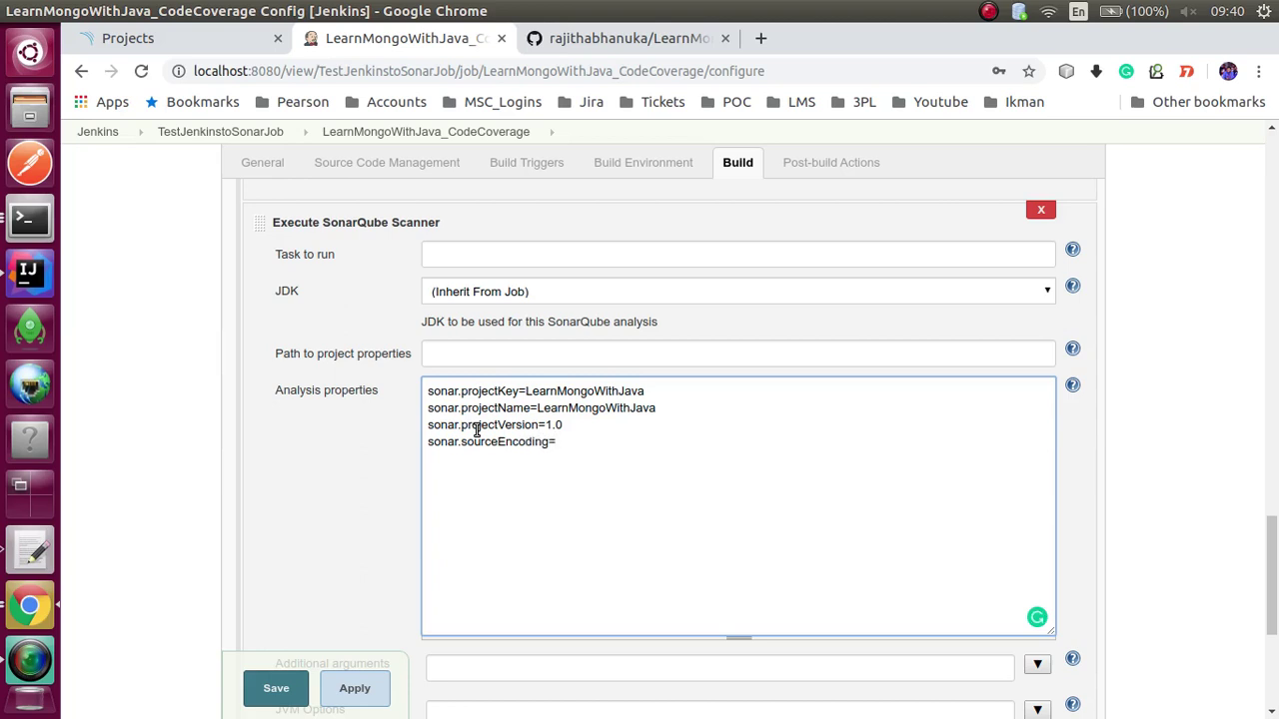
pyautogui.write('UT')
# - After a blank line, start a "sonar.sources=" entry without a value in the analysis properties and select it
pyautogui.write('sonar')
pyautogui.write('.s')
pyautogui.write('ources=')
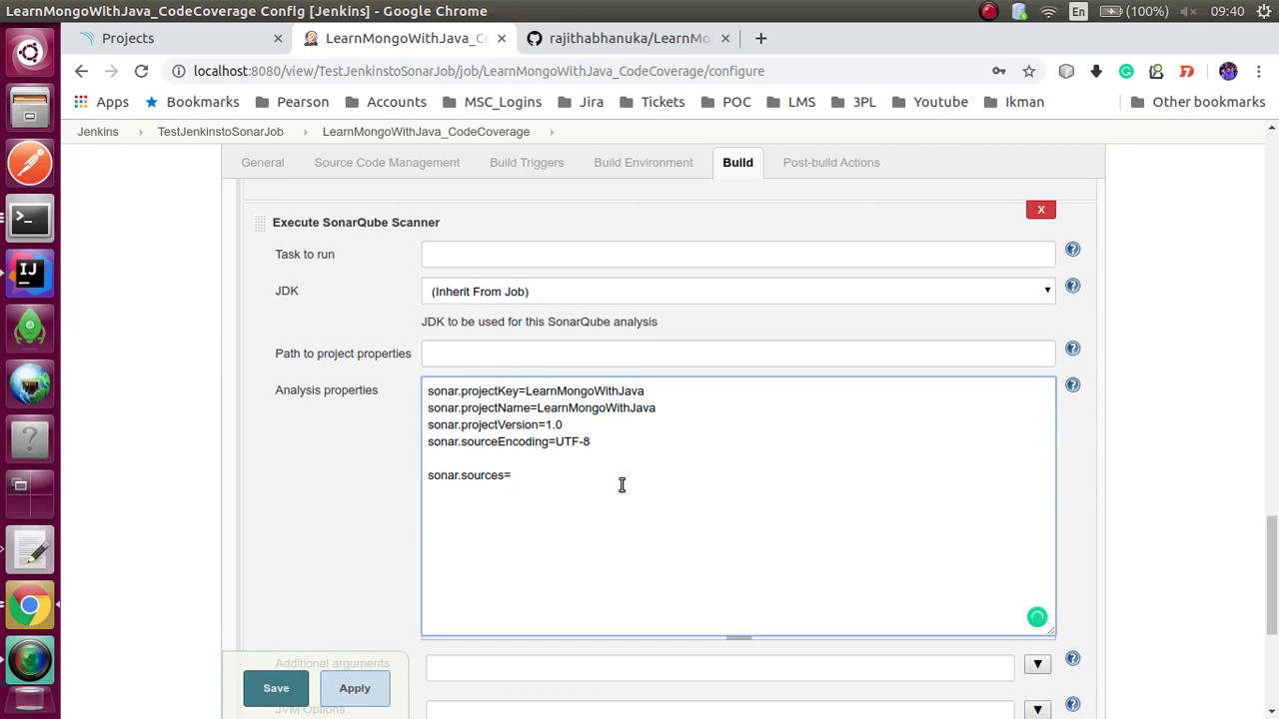
pyautogui.moveTo(514, 476); pyautogui.dragTo(361, 474)
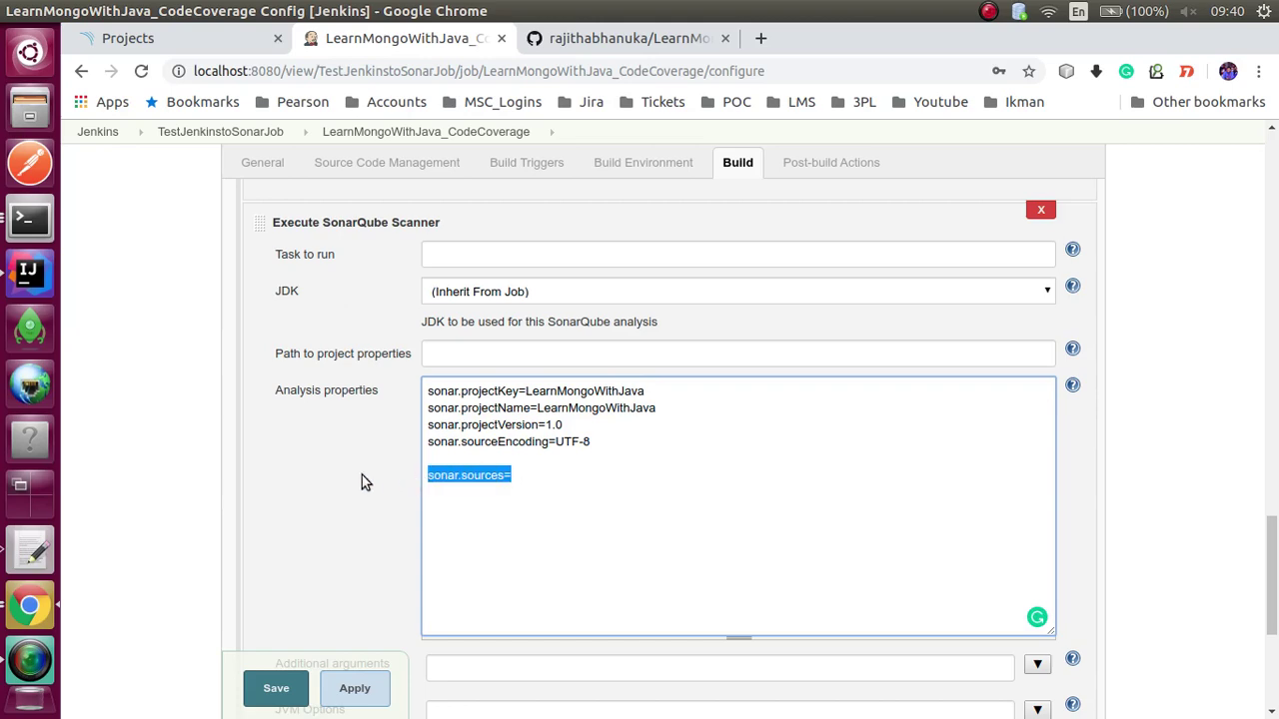
# - Switch to IntelliJ IDEA and locate the src/main/java source folder in the LearnMongoWithJava project tree
pyautogui.click(29, 271)
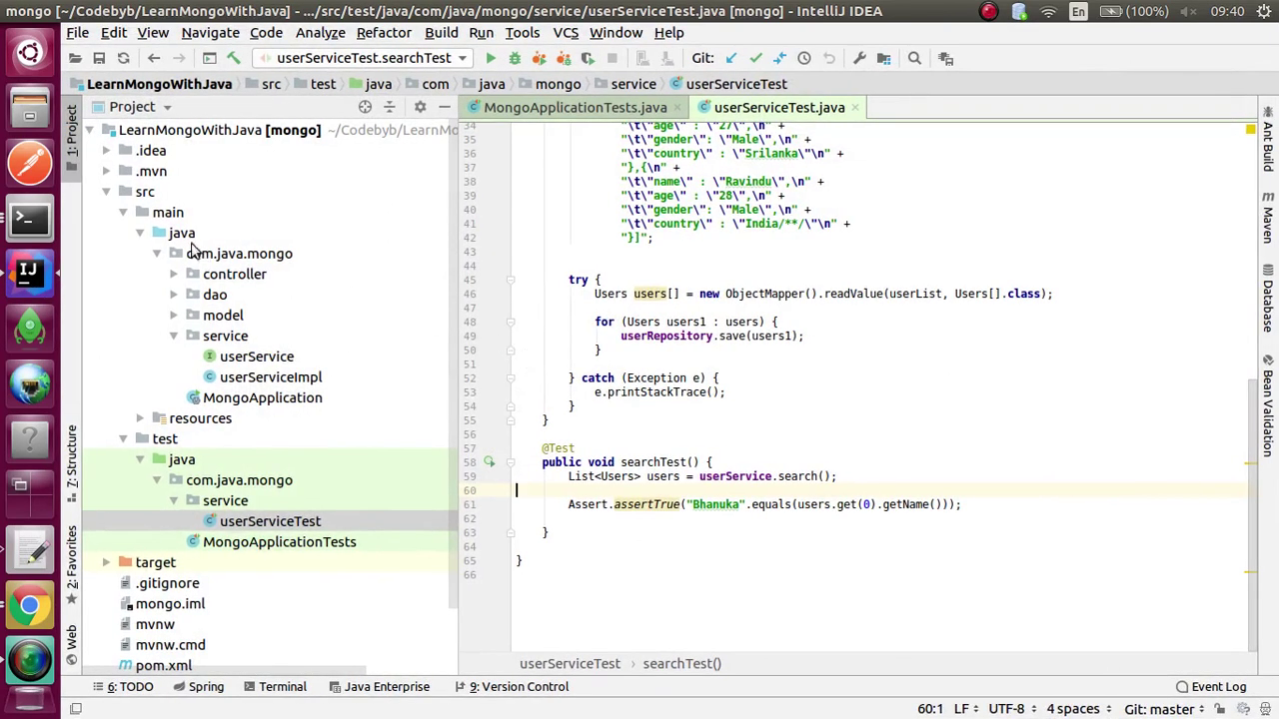
pyautogui.click(148, 192)
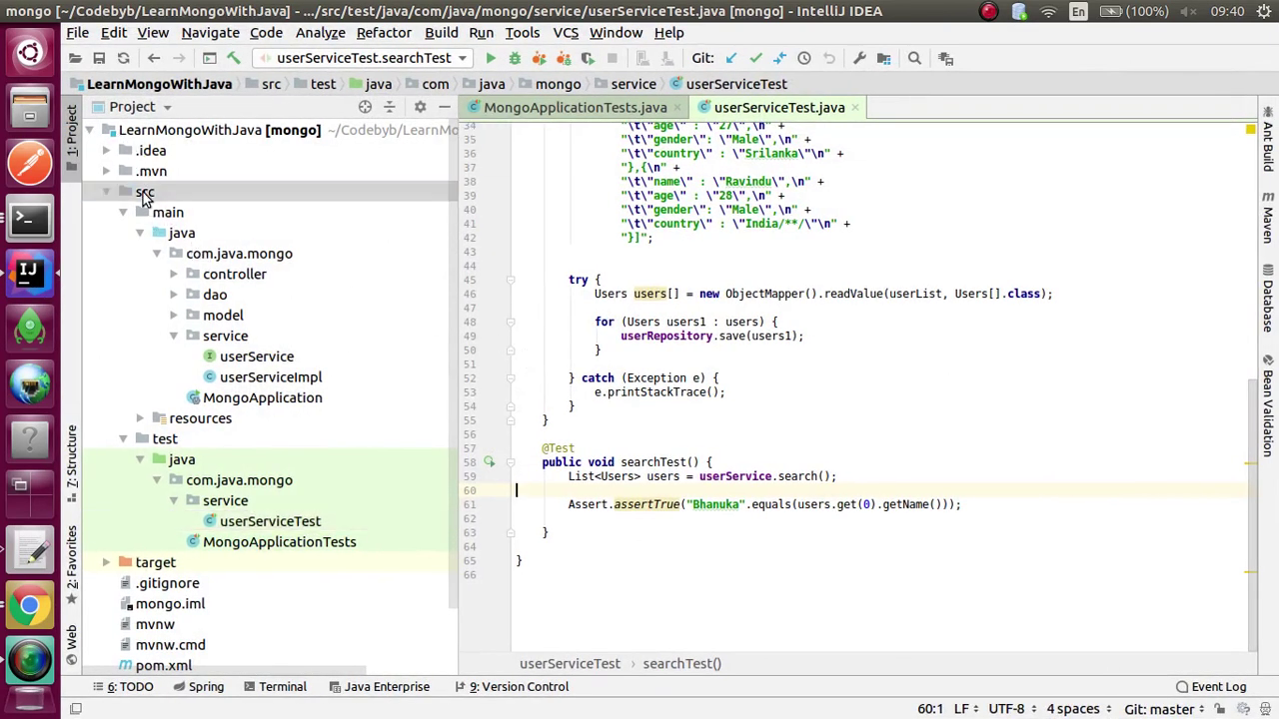
pyautogui.click(162, 212)
pyautogui.click(178, 234)
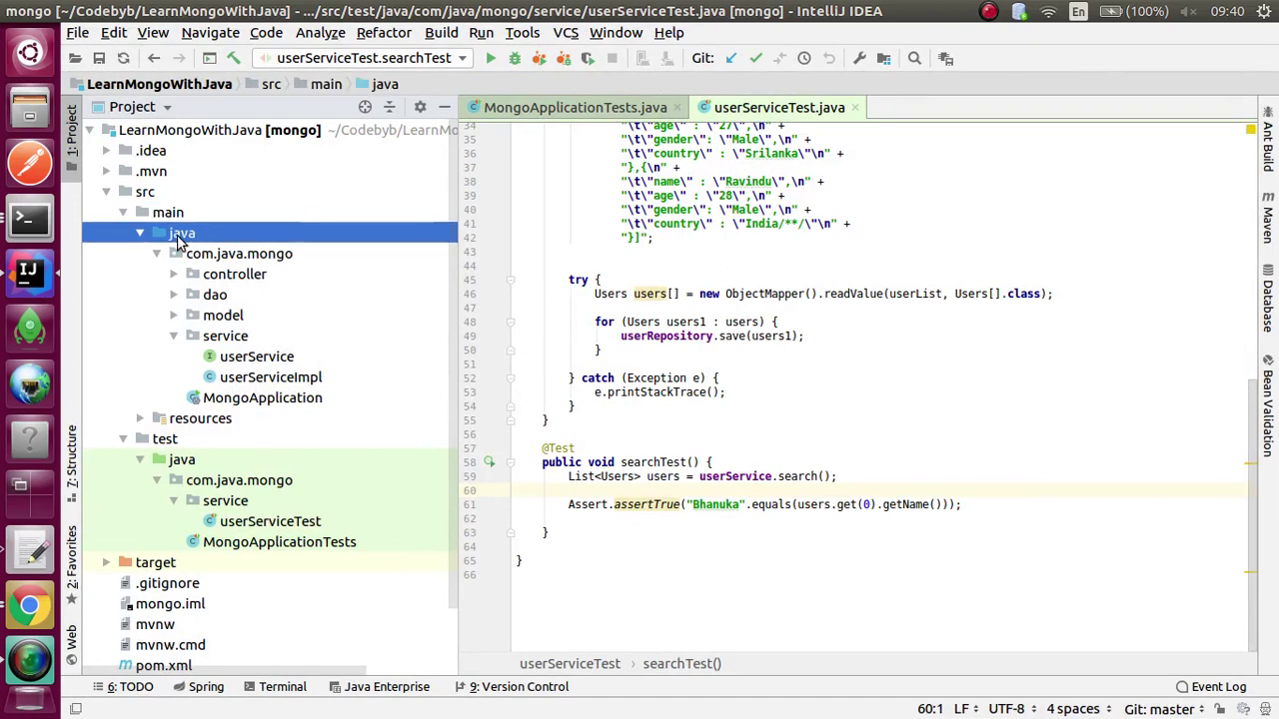
# - Copy the src/main/java folder's path in IntelliJ IDEA and insert it as the sonar.sources value in the Jenkins analysis properties
pyautogui.rightClick(180, 242)
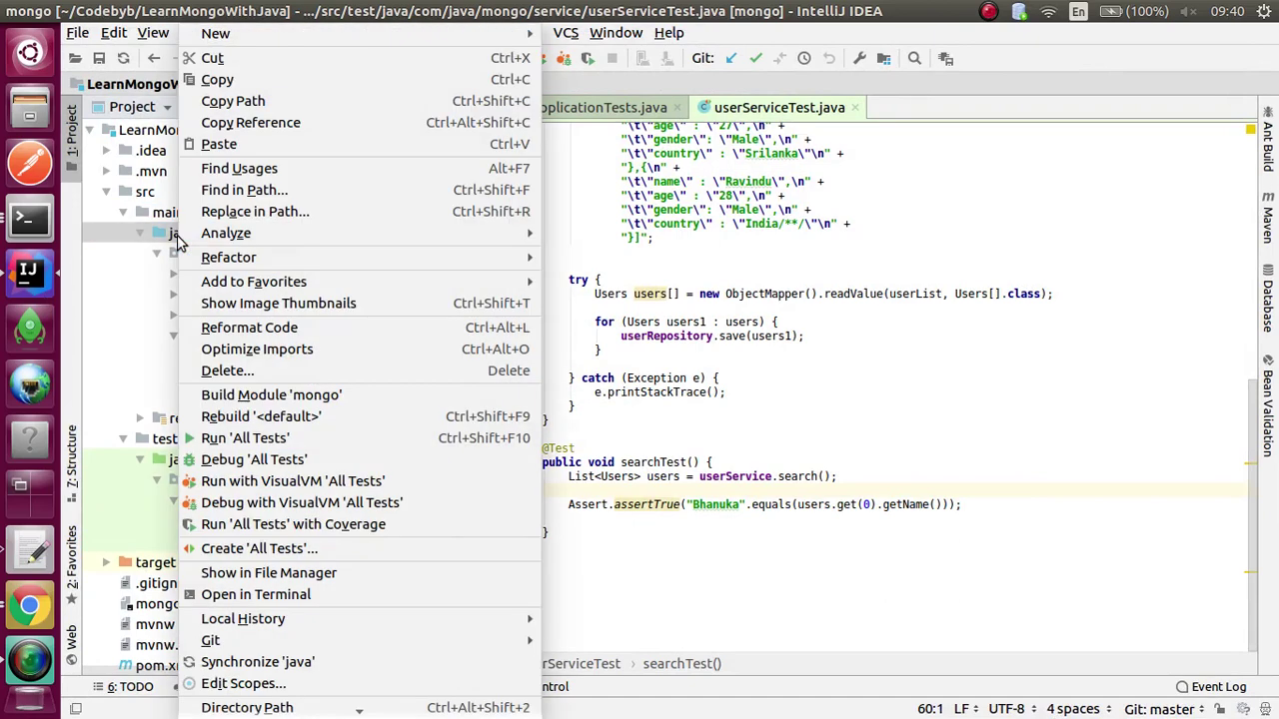
pyautogui.click(240, 101)
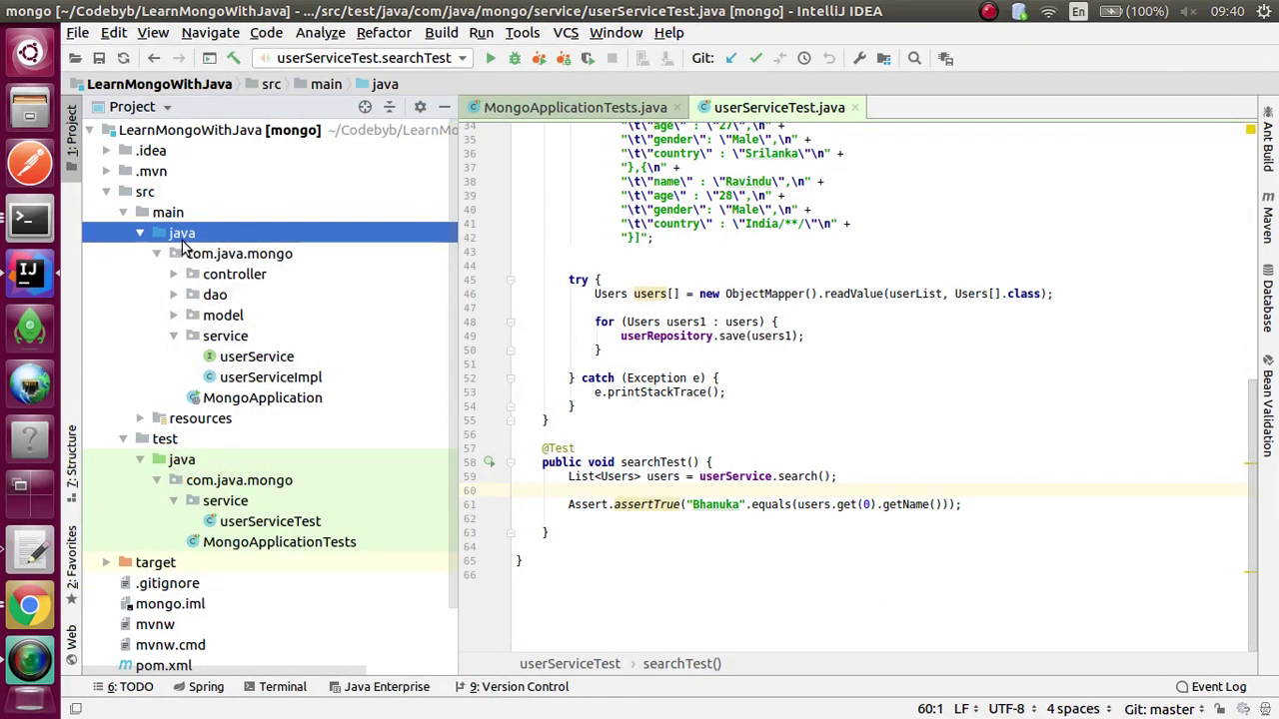
pyautogui.click(30, 604)
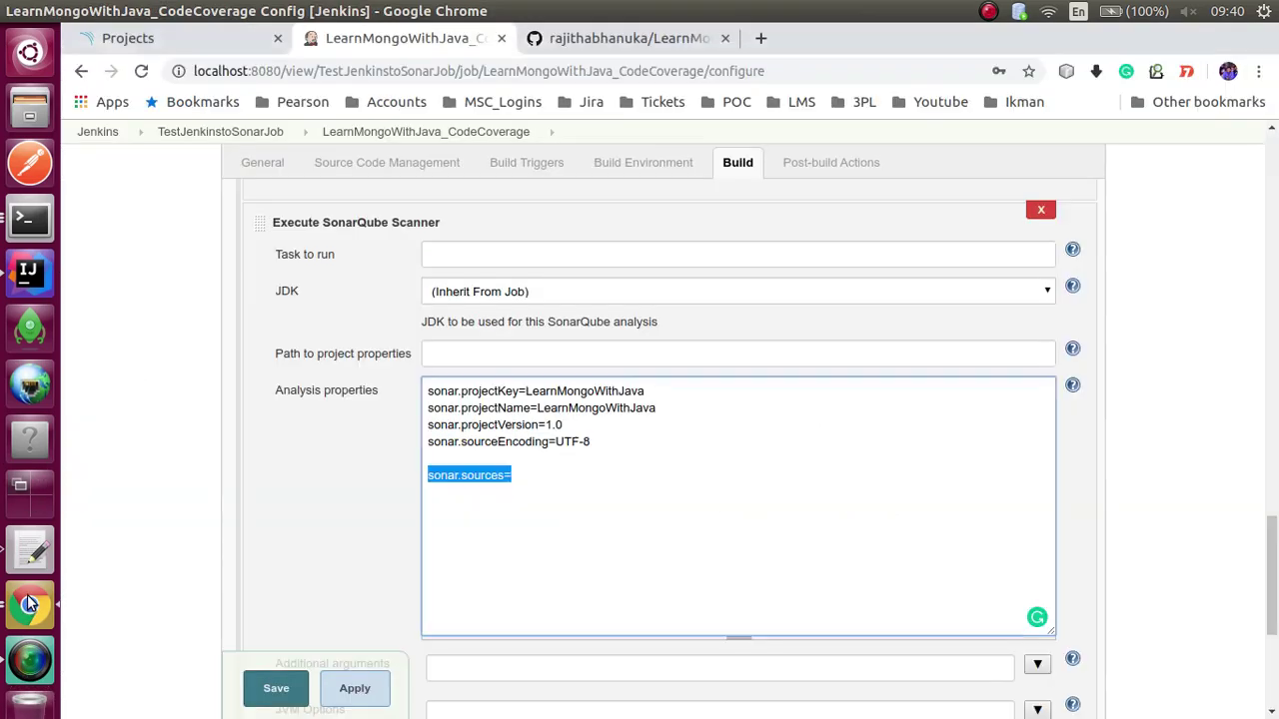
pyautogui.click(583, 480)
pyautogui.hotkey('ctrl', 'v')
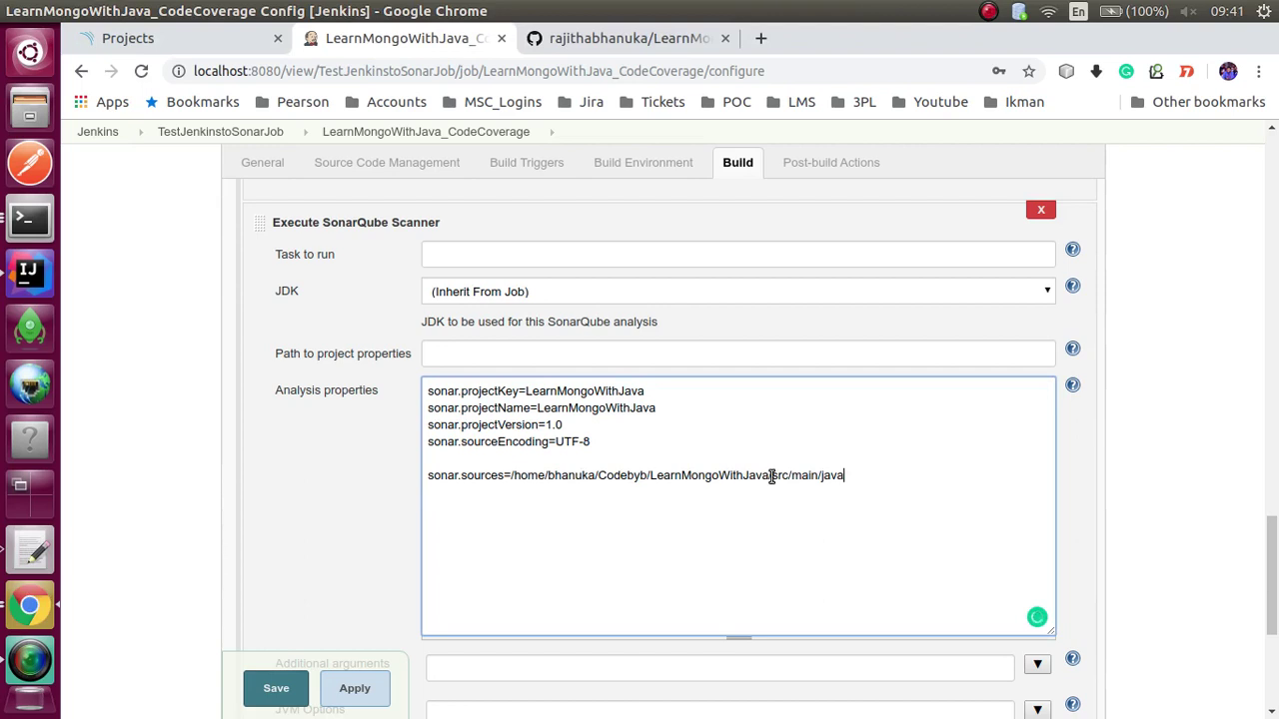
# - Trim the sonar.sources value to src/main/java and start a "sonar.java.binaries=" entry without a value on the line below
pyautogui.moveTo(773, 475); pyautogui.dragTo(512, 478)
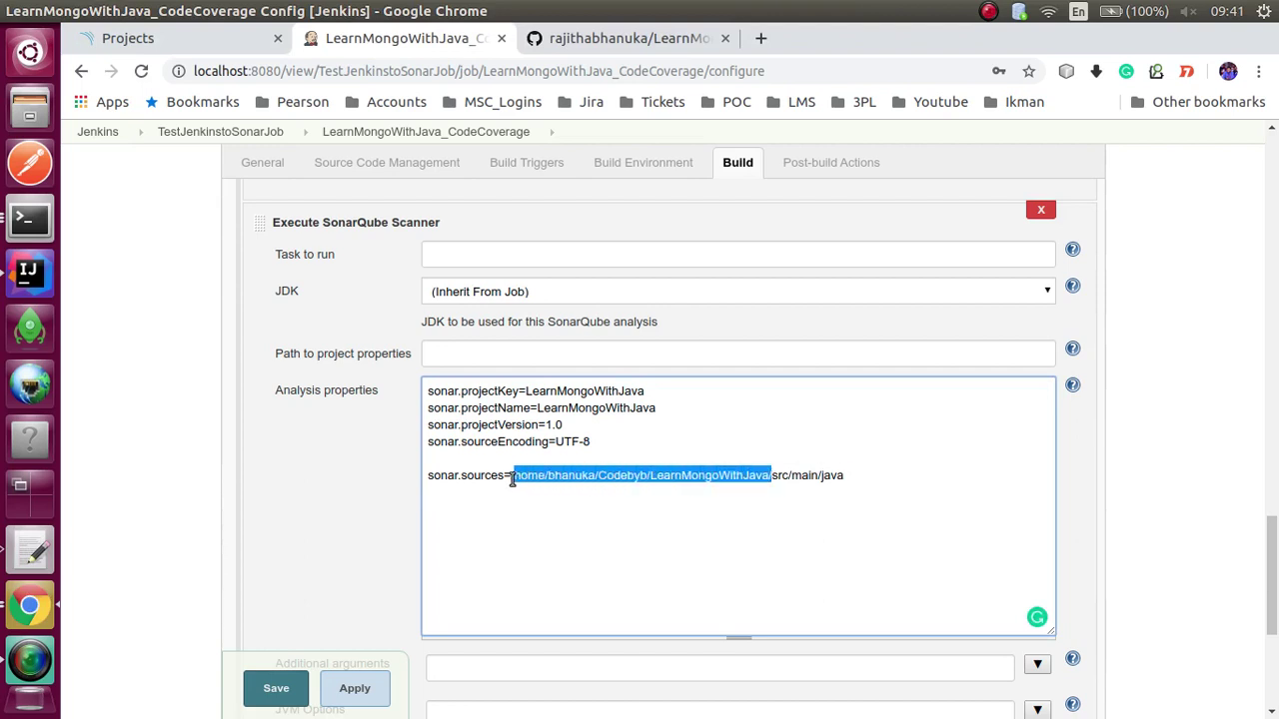
pyautogui.press('BackSpace')
pyautogui.press('BackSpace')
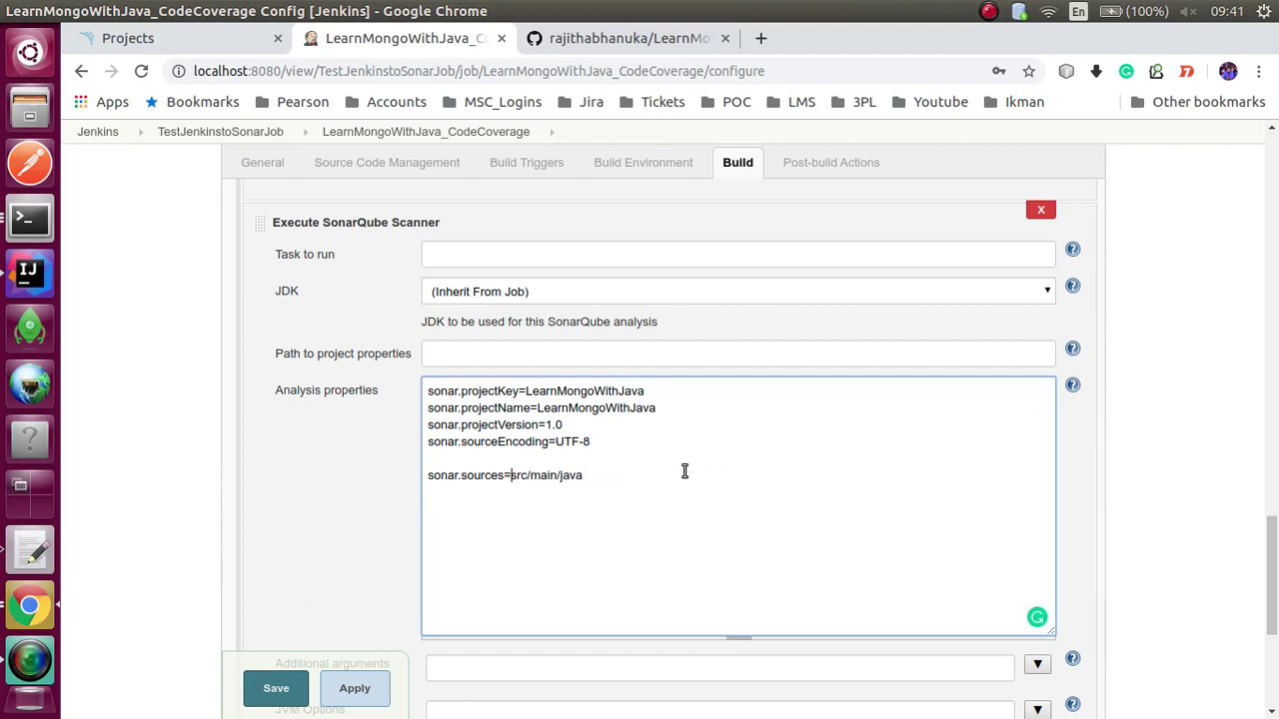
pyautogui.click(603, 476)
pyautogui.write('sonar.java.binaries=')
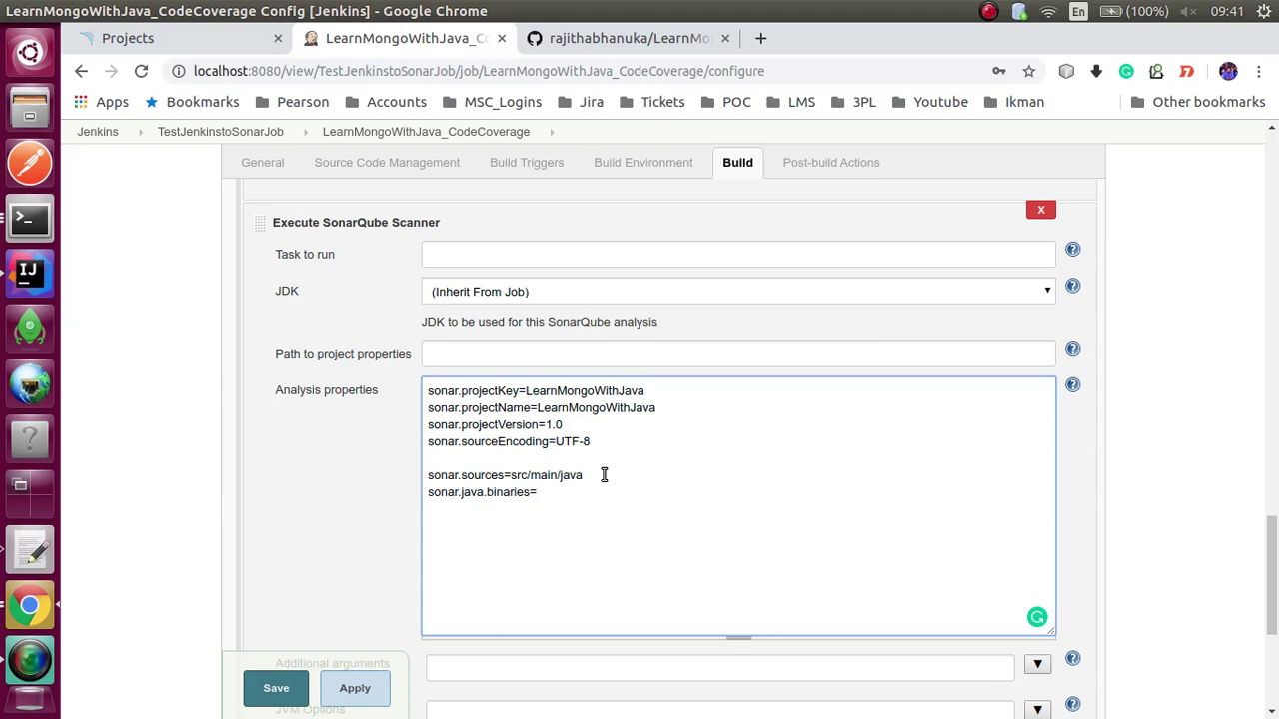
# - Switch to IntelliJ IDEA and run the Maven clean and install lifecycle goals together for the mongo project
pyautogui.click(30, 270)
pyautogui.click(210, 132)
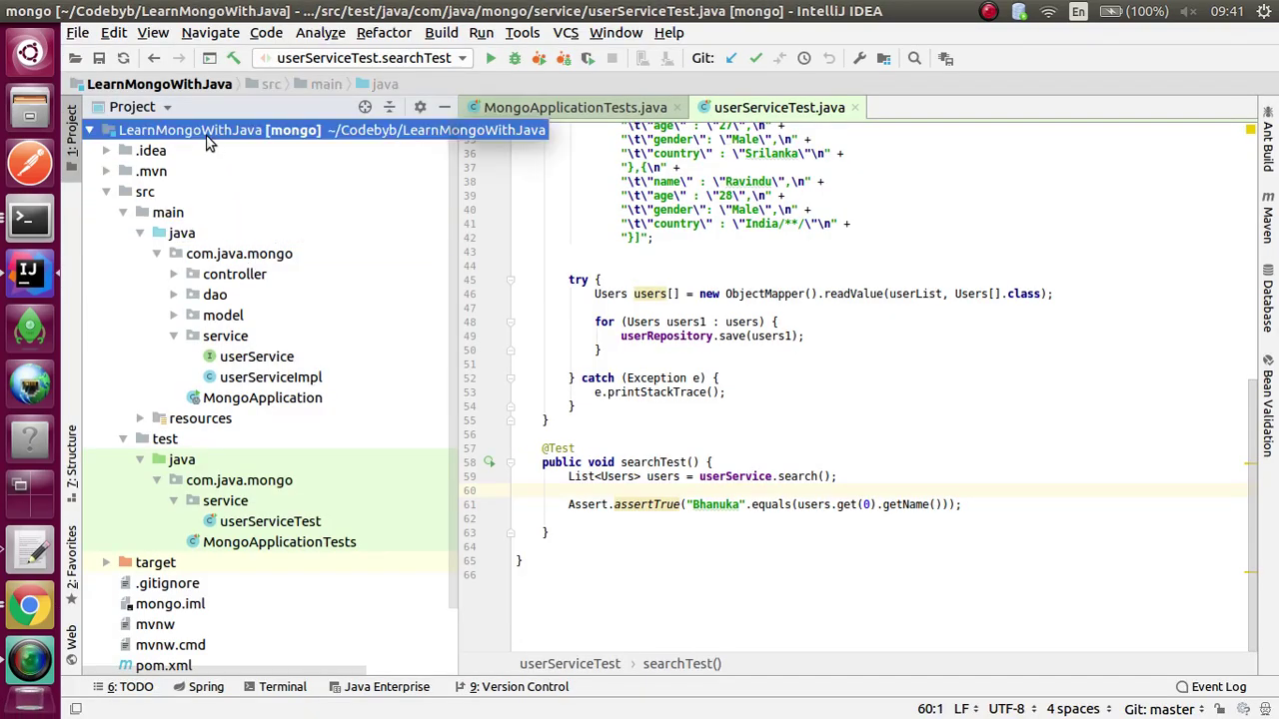
pyautogui.rightClick(209, 132)
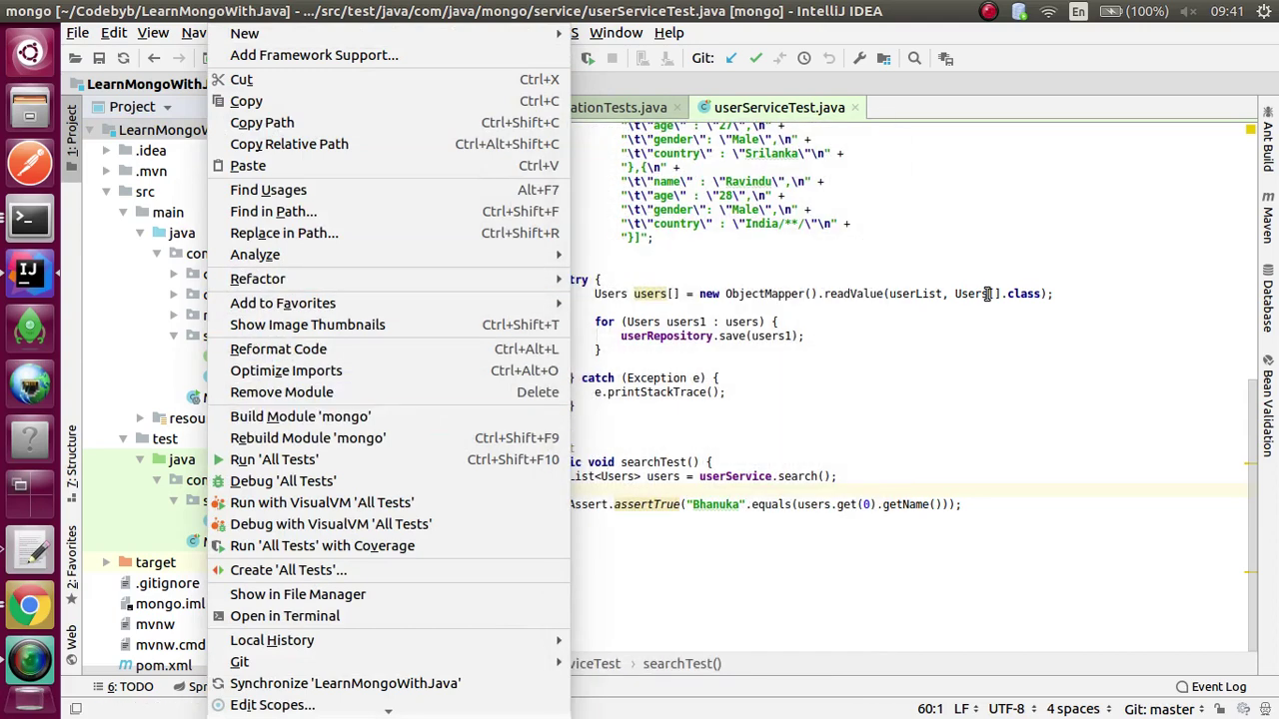
pyautogui.click(989, 293)
pyautogui.click(1265, 225)
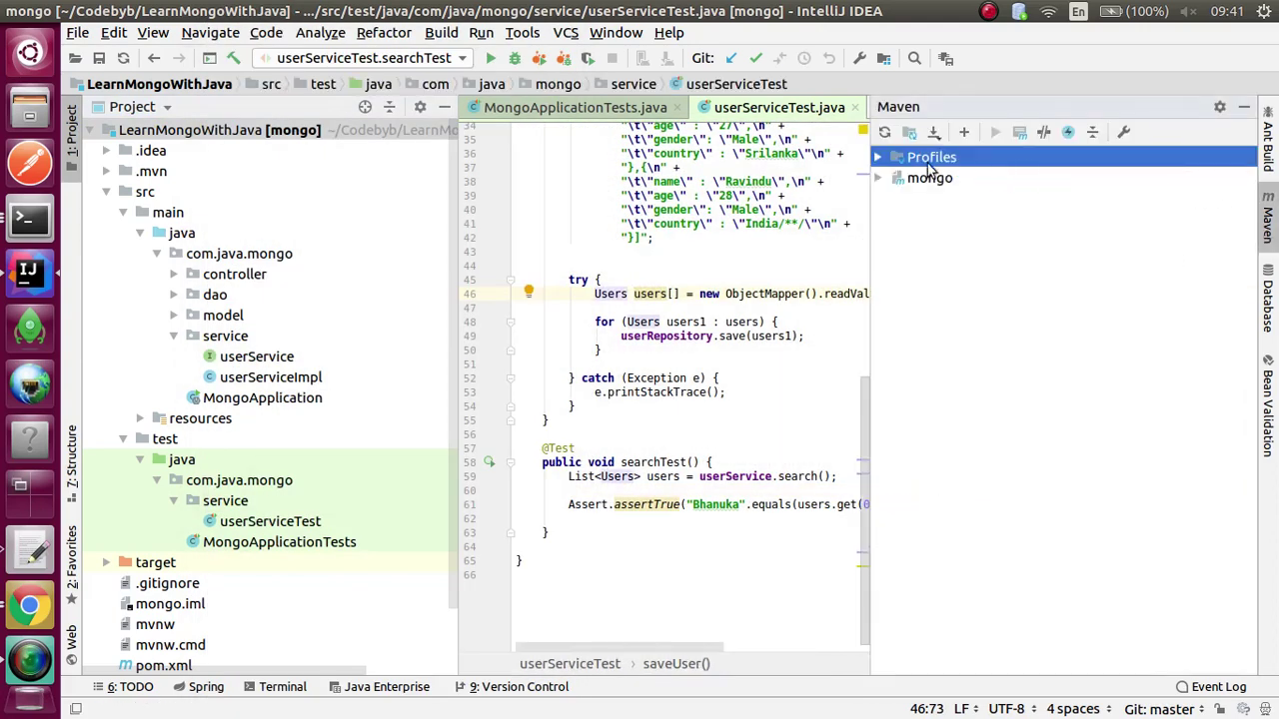
pyautogui.click(879, 157)
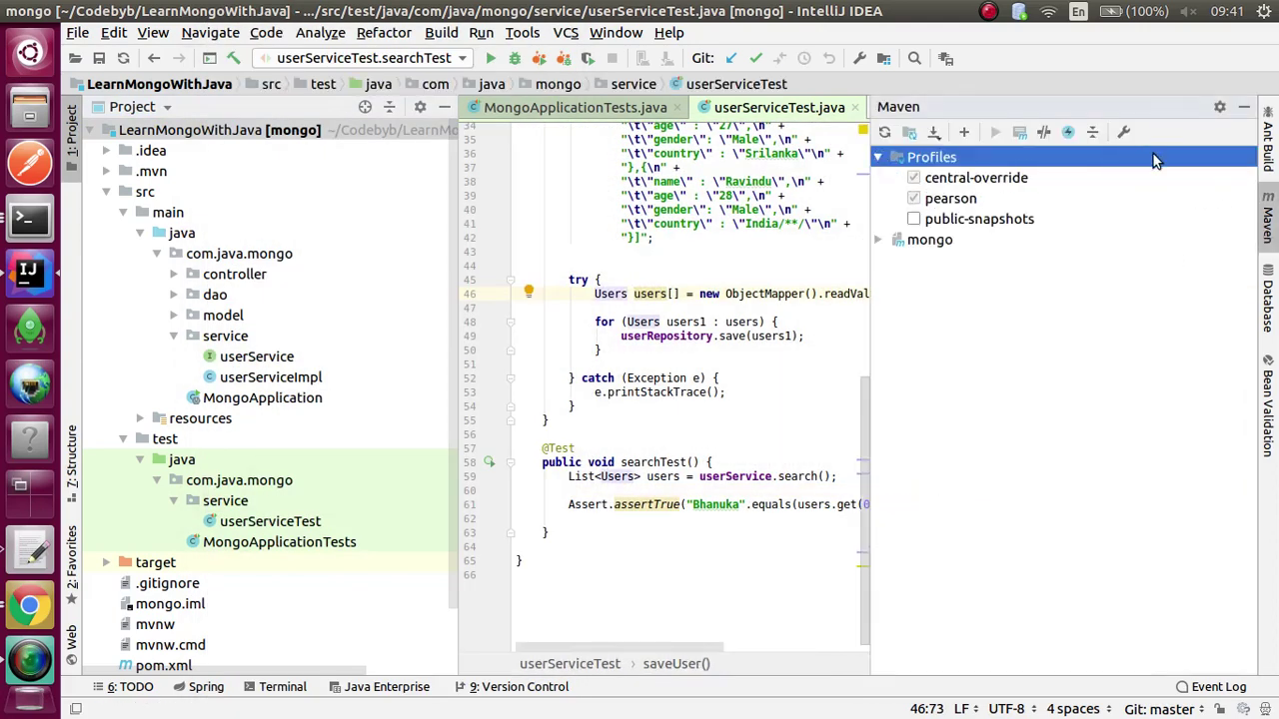
pyautogui.click(879, 240)
pyautogui.doubleClick(932, 261)
pyautogui.click(951, 282)
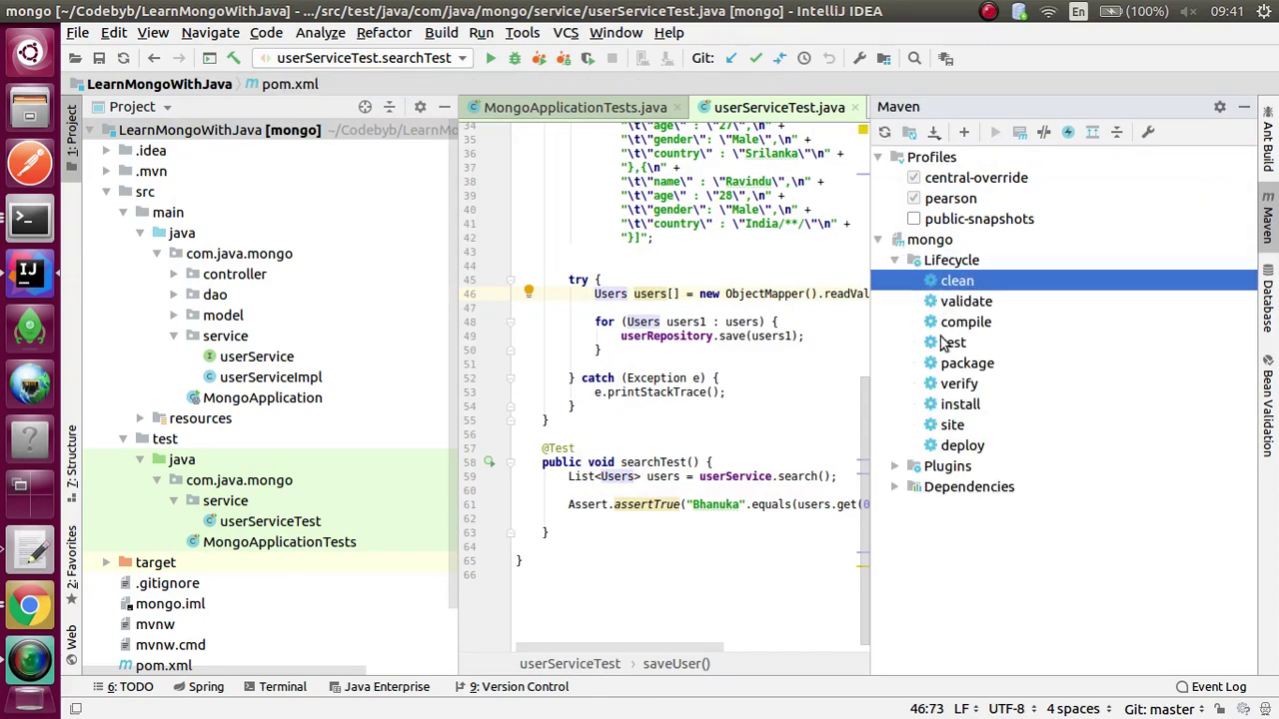
pyautogui.keyDown('ctrl'); pyautogui.click(954, 404); pyautogui.keyUp('ctrl')
pyautogui.click(995, 132)
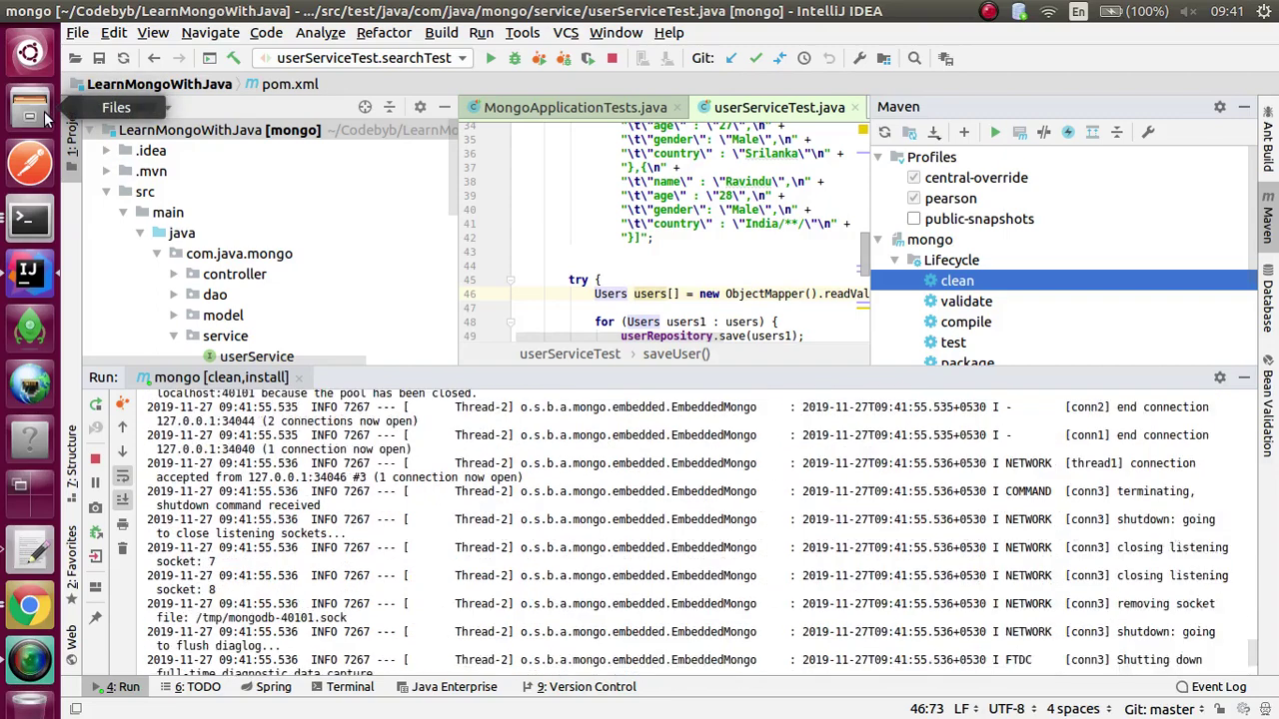
# - Switch to the file manager and open Codebyb/LearnMongoWithJava/target/classes with the location shown as an editable path
pyautogui.hotkey('alt', 'Tab')
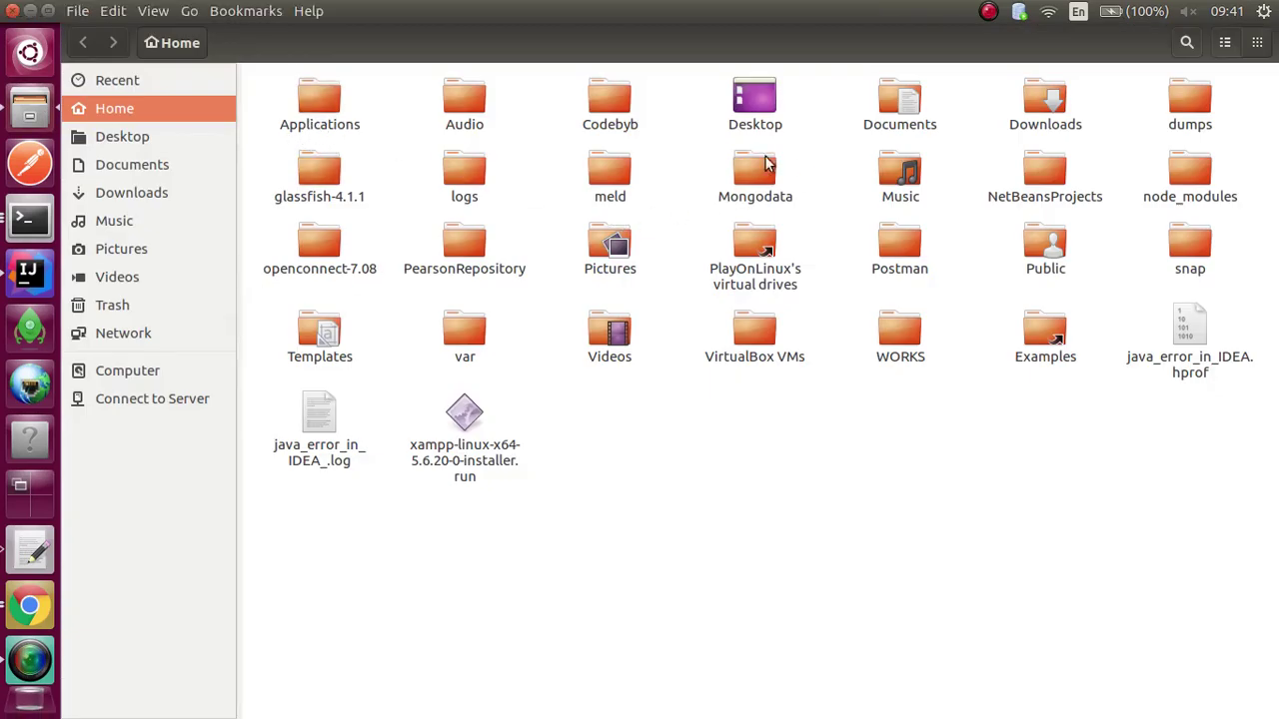
pyautogui.doubleClick(619, 118)
pyautogui.doubleClick(319, 124)
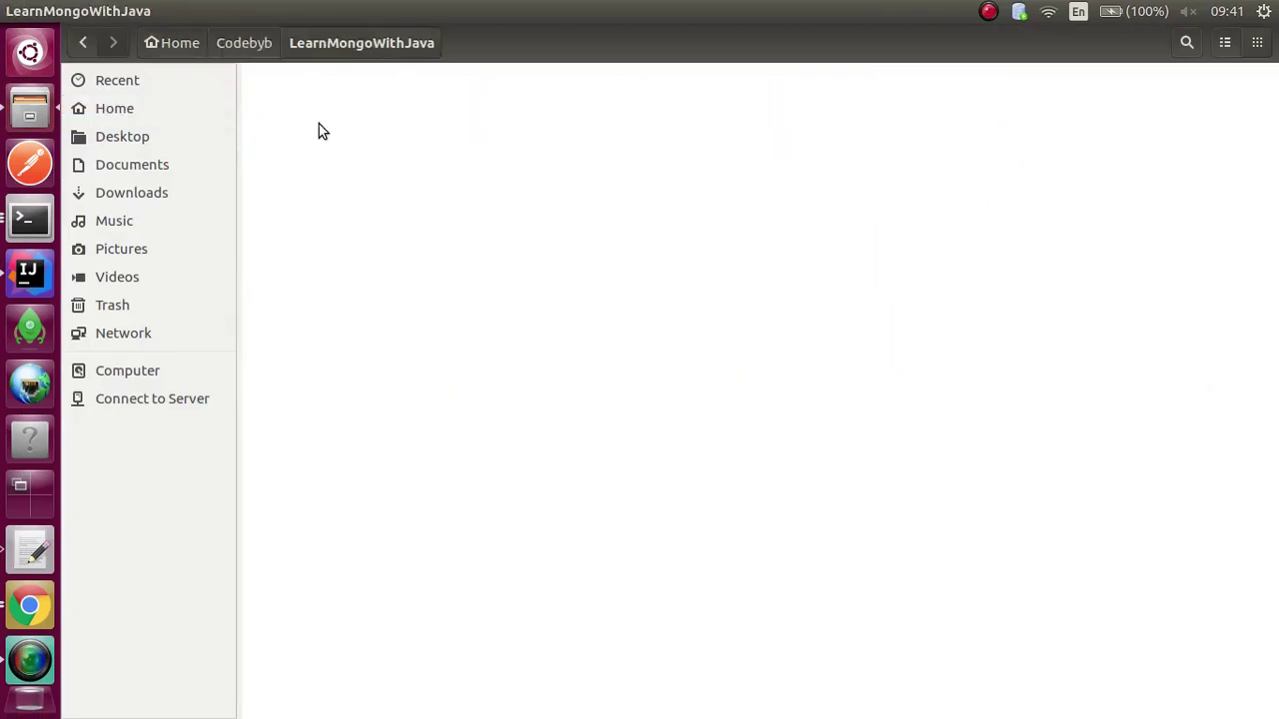
pyautogui.doubleClick(467, 106)
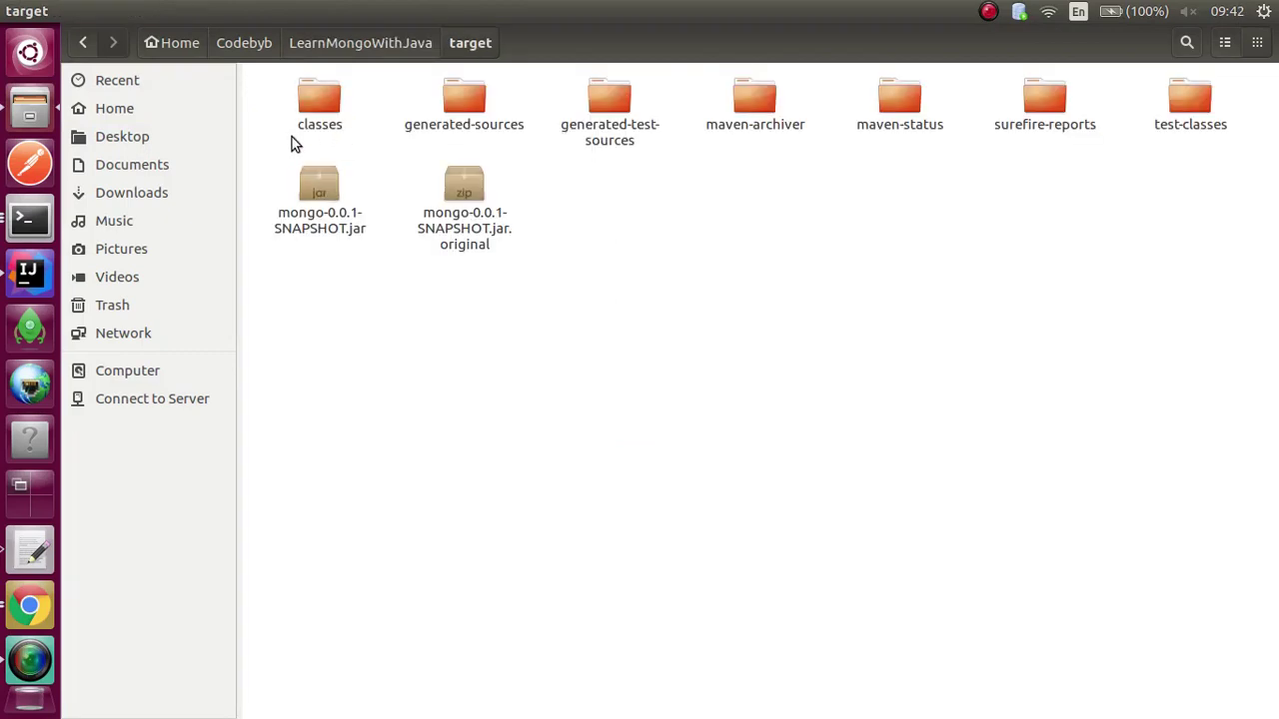
pyautogui.hotkey('ctrl', 'l')
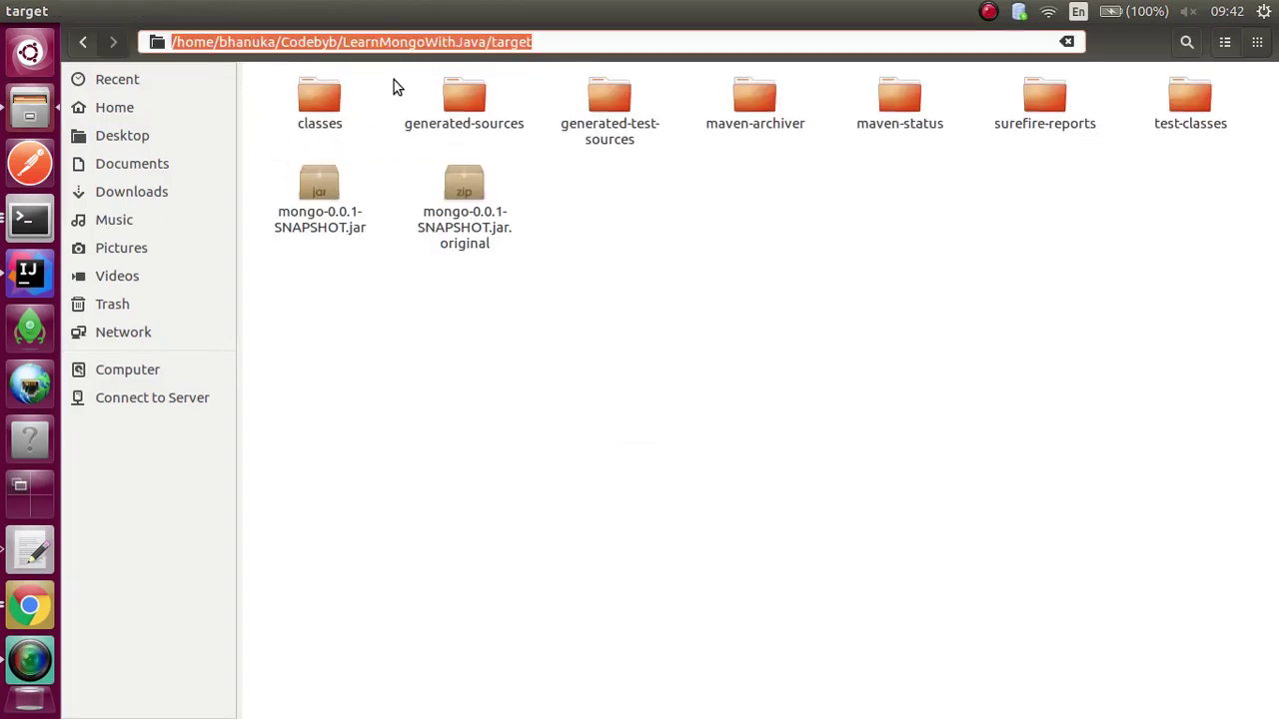
pyautogui.click(574, 41)
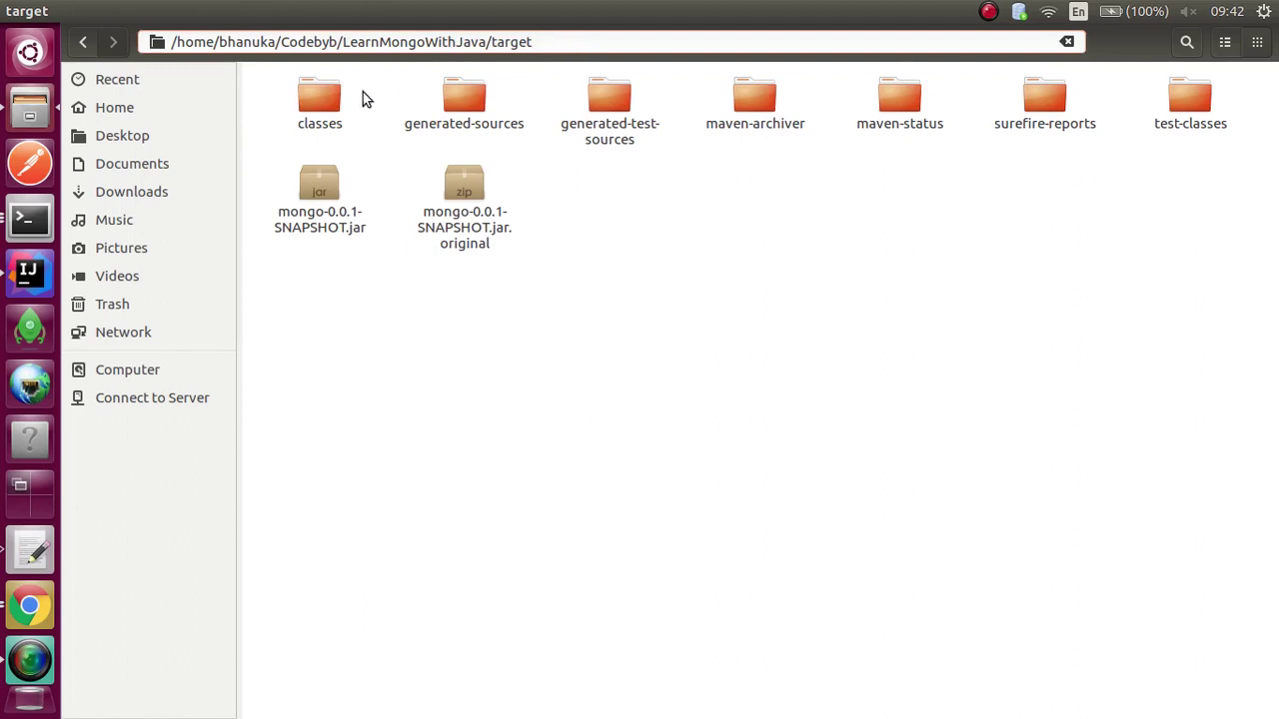
pyautogui.doubleClick(326, 98)
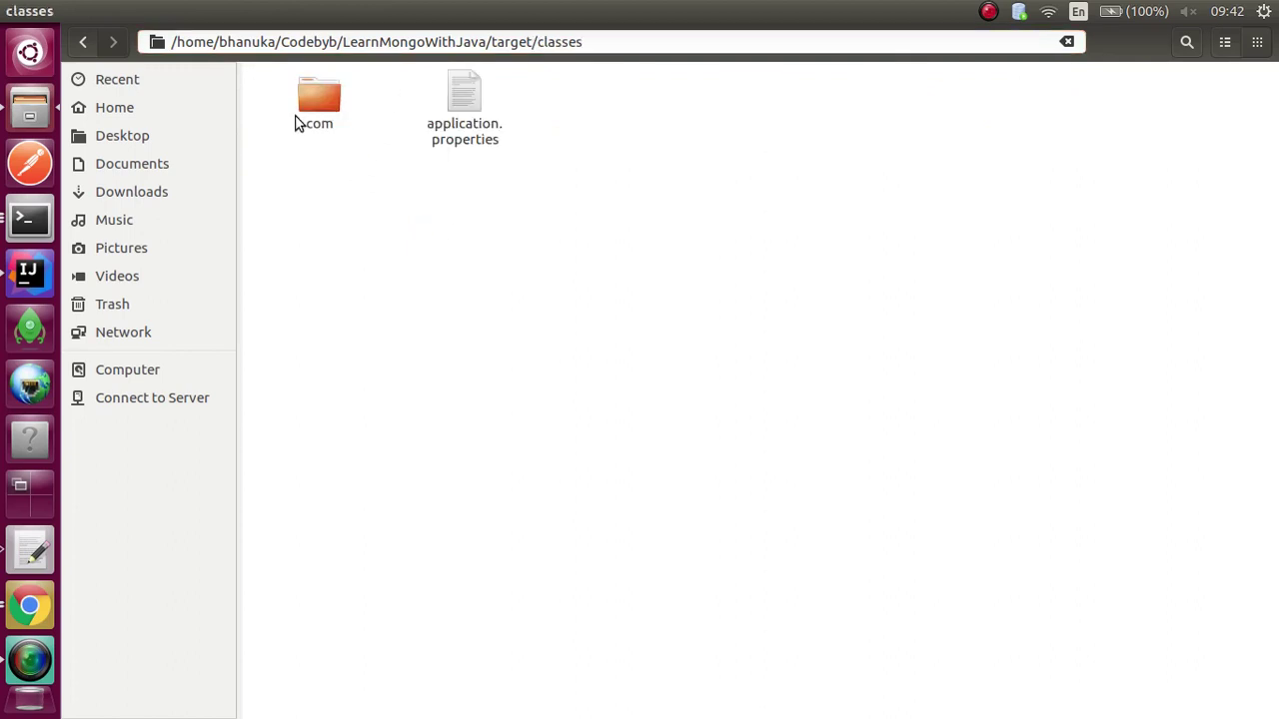
# - Copy target/classes from the folder path and insert it as the sonar.java.binaries value in the Jenkins analysis properties
pyautogui.moveTo(608, 40); pyautogui.dragTo(496, 44)
pyautogui.hotkey('ctrl', 'c')
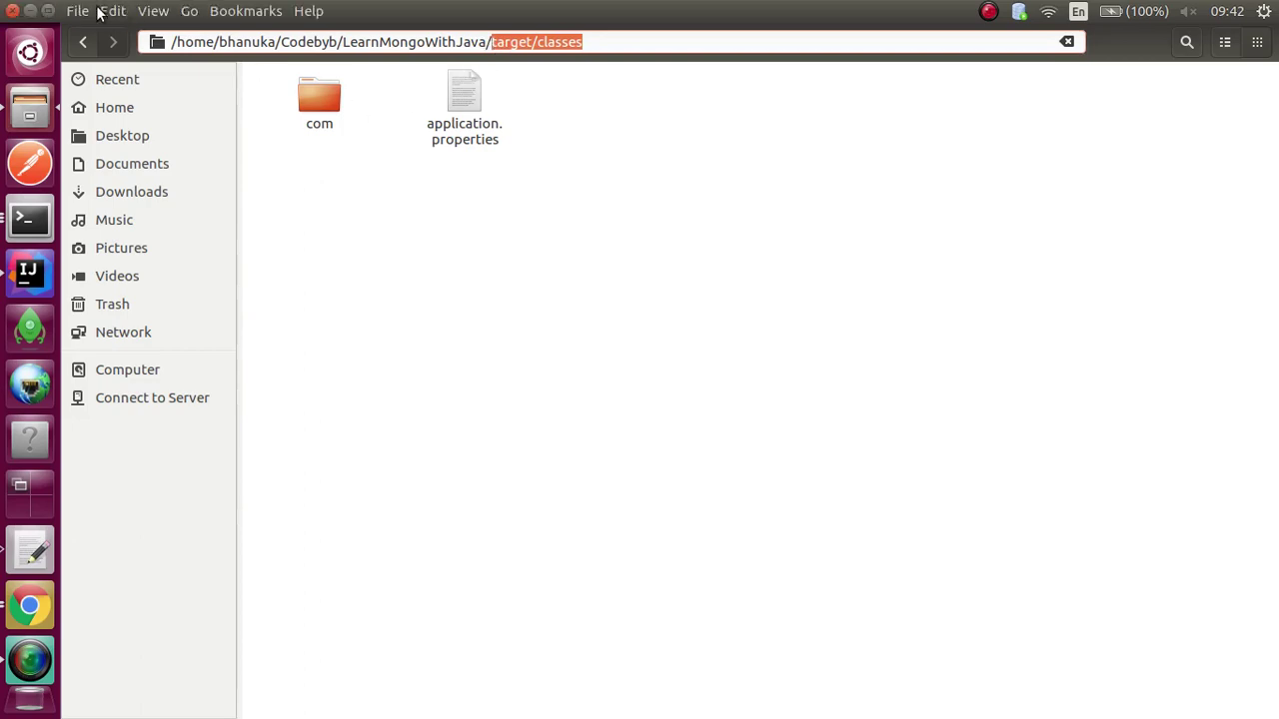
pyautogui.click(31, 11)
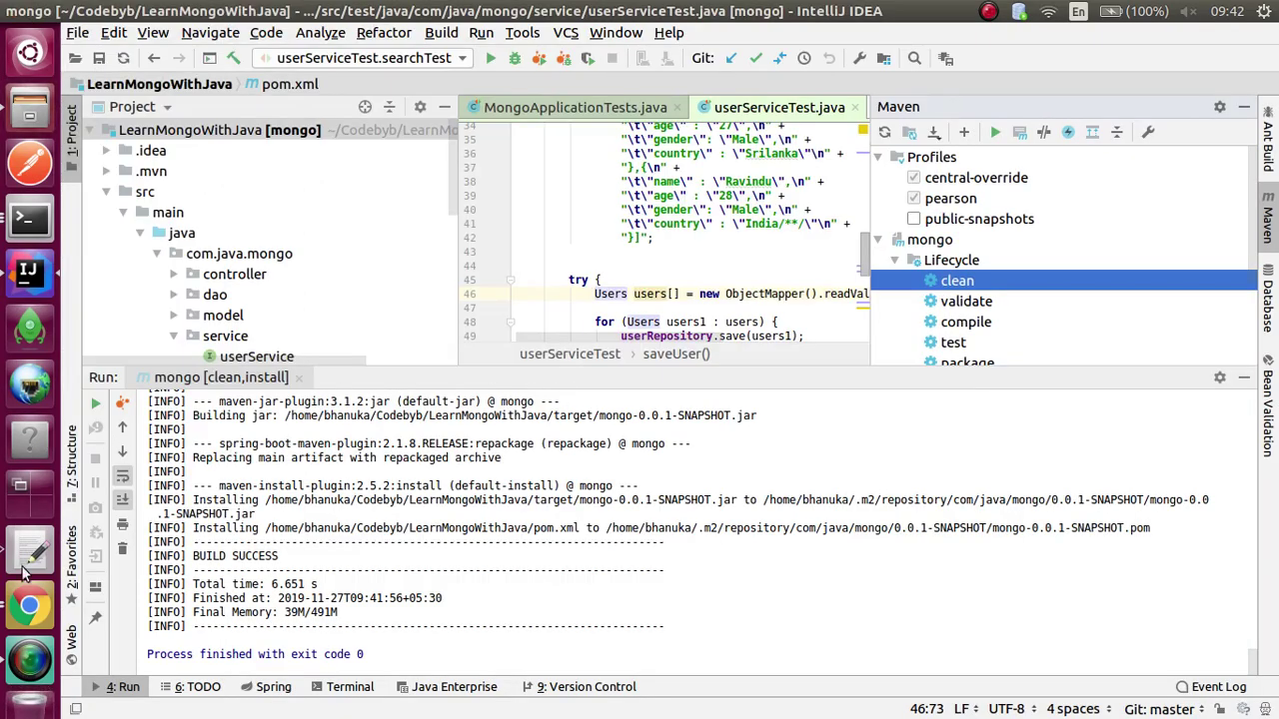
pyautogui.click(30, 602)
pyautogui.middleClick(583, 491)
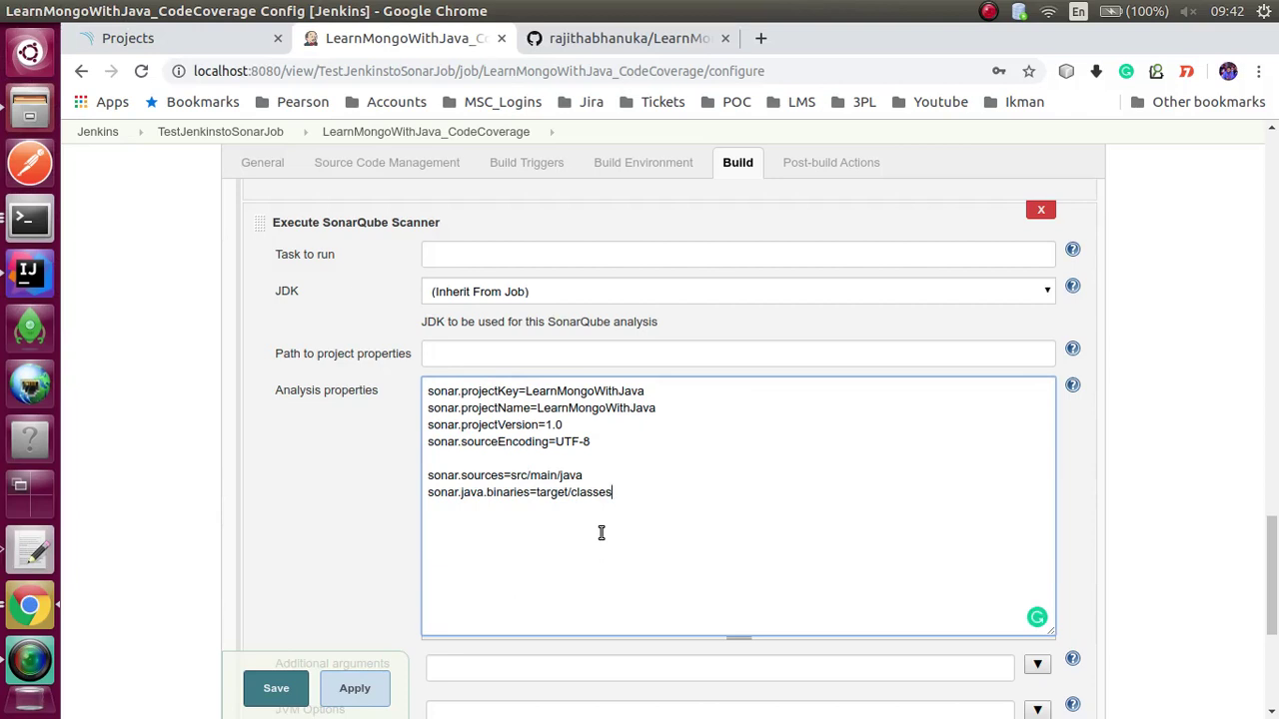
# - After a blank line, start a "sonar.junit.reportsPath=" entry without a value in the analysis properties
pyautogui.write('sonar.junit.respor')
pyautogui.press('BackSpace')
pyautogui.press('BackSpace')
pyautogui.write('pos')
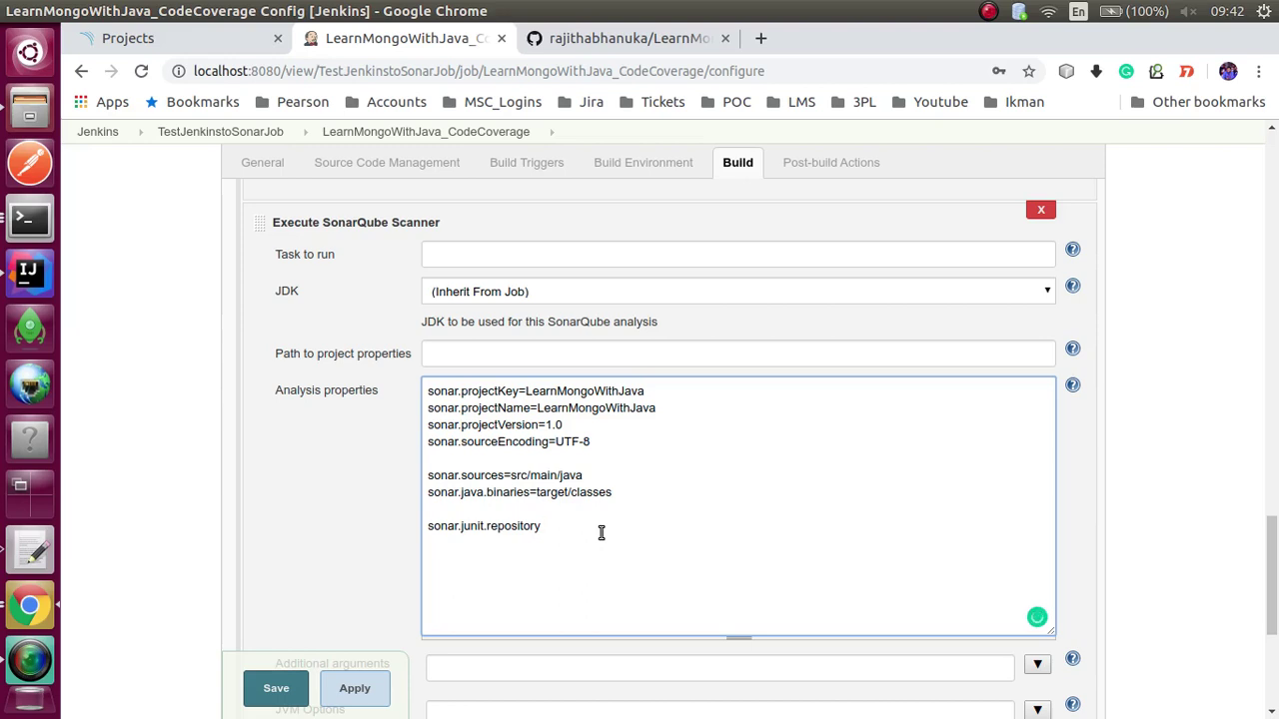
pyautogui.press('BackSpace')
pyautogui.press('BackSpace')
pyautogui.press('BackSpace')
pyautogui.press('BackSpace')
pyautogui.write('rtsPath=')
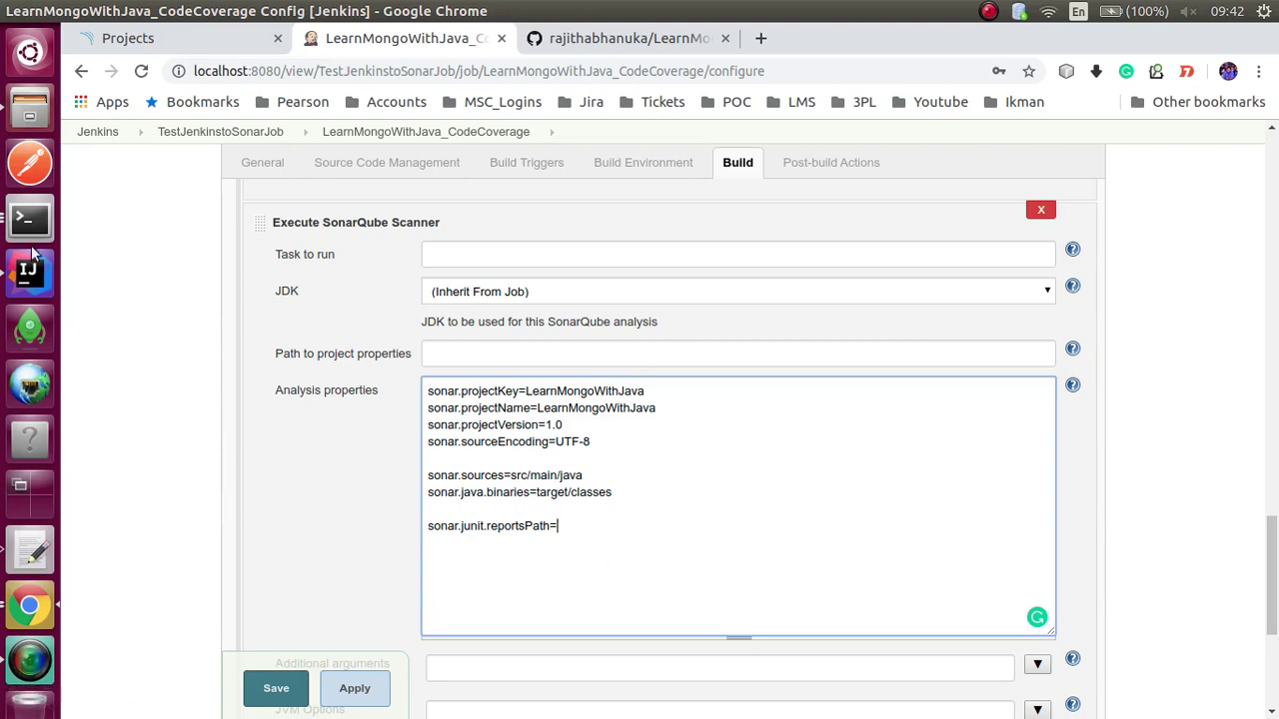
# - Replace the unfinished entry with sonar.junit.reportsPath=target/surefire-reports, sonar.surefire.reportsPath=target/surefire-reports and sonar.jacoco.reportPath=target/jacoco-ut.exec, each on its own line
pyautogui.click(30, 118)
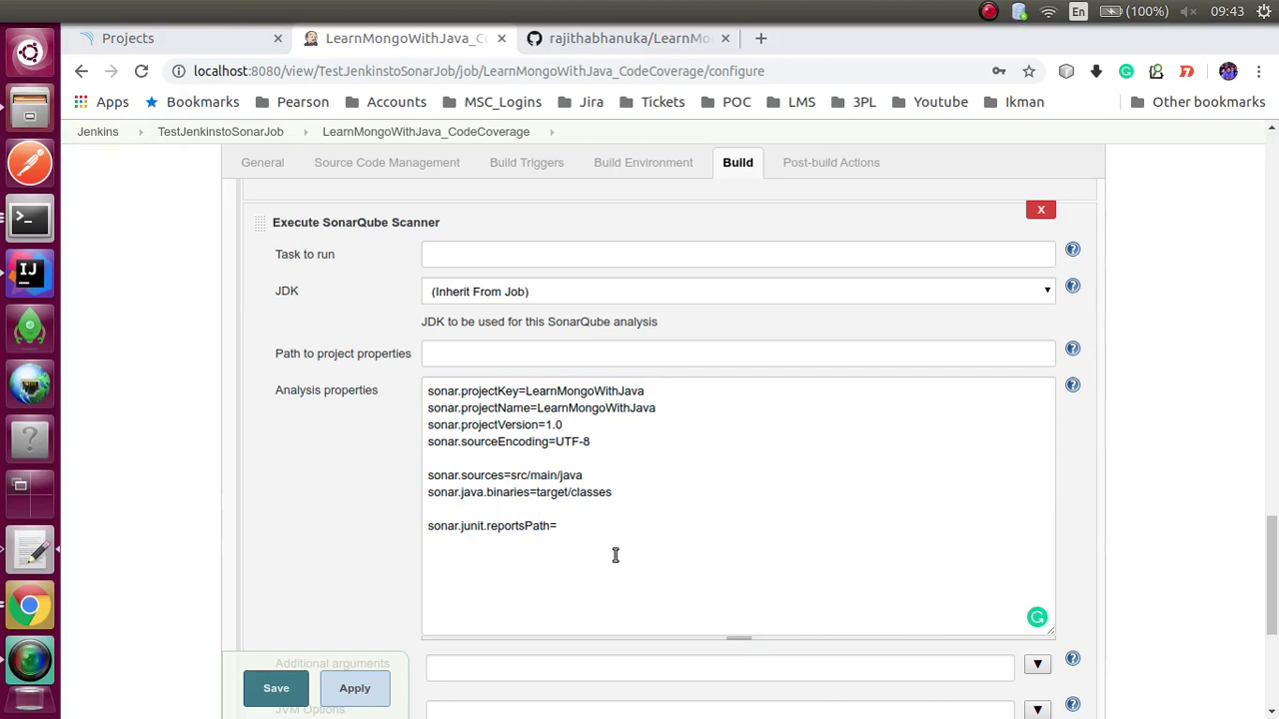
pyautogui.moveTo(577, 527); pyautogui.dragTo(412, 530)
pyautogui.write('sonar.junit.reportsPath=target/surefire-reports sonar.surefire.reportsPath=target/surefire-reports sonar.jacoco.reportPath=target/jacoco-ut.exec')
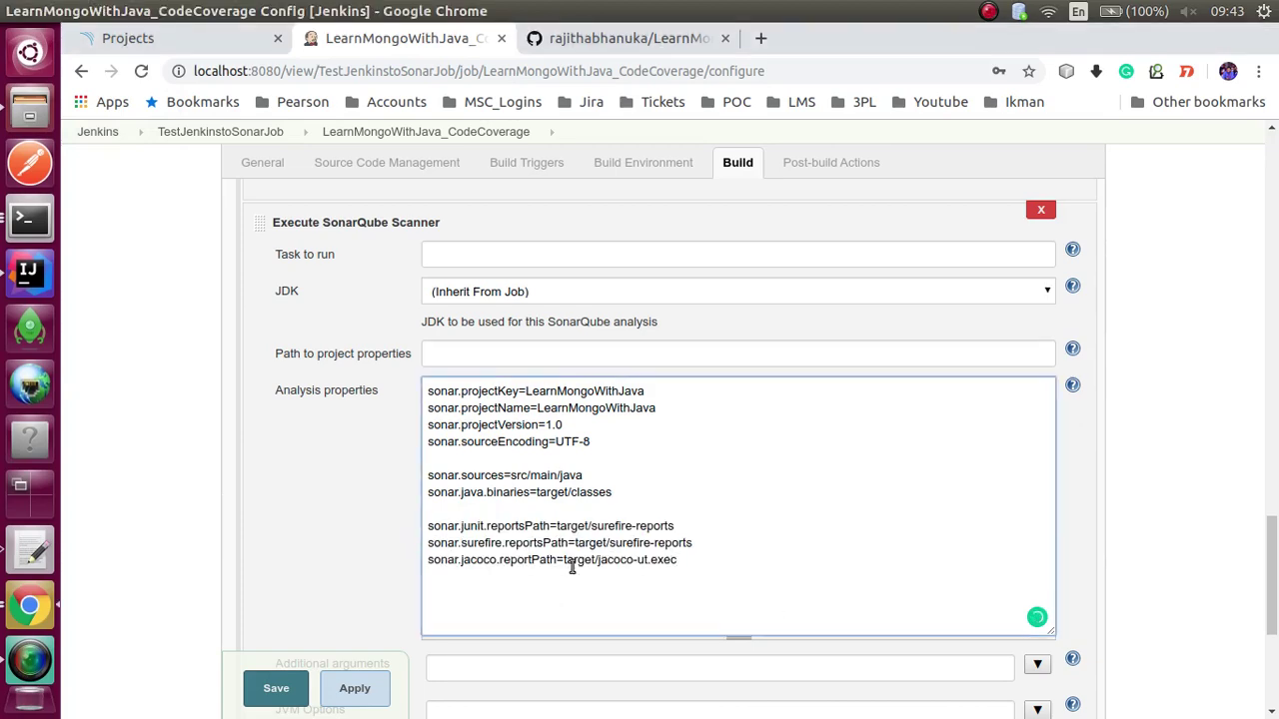
# - Examine the surefire-reports folder inside the project's target directory, and review the surefire and JaCoCo report paths in the Jenkins analysis properties
pyautogui.click(32, 112)
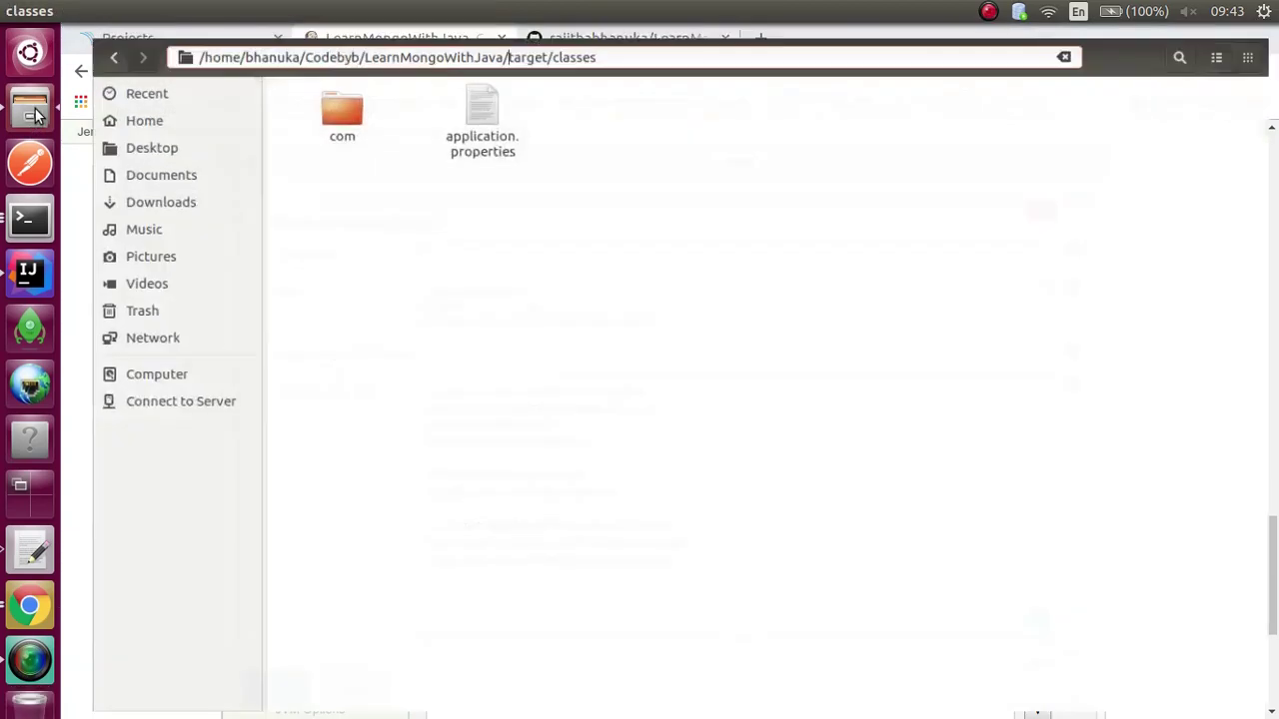
pyautogui.click(80, 43)
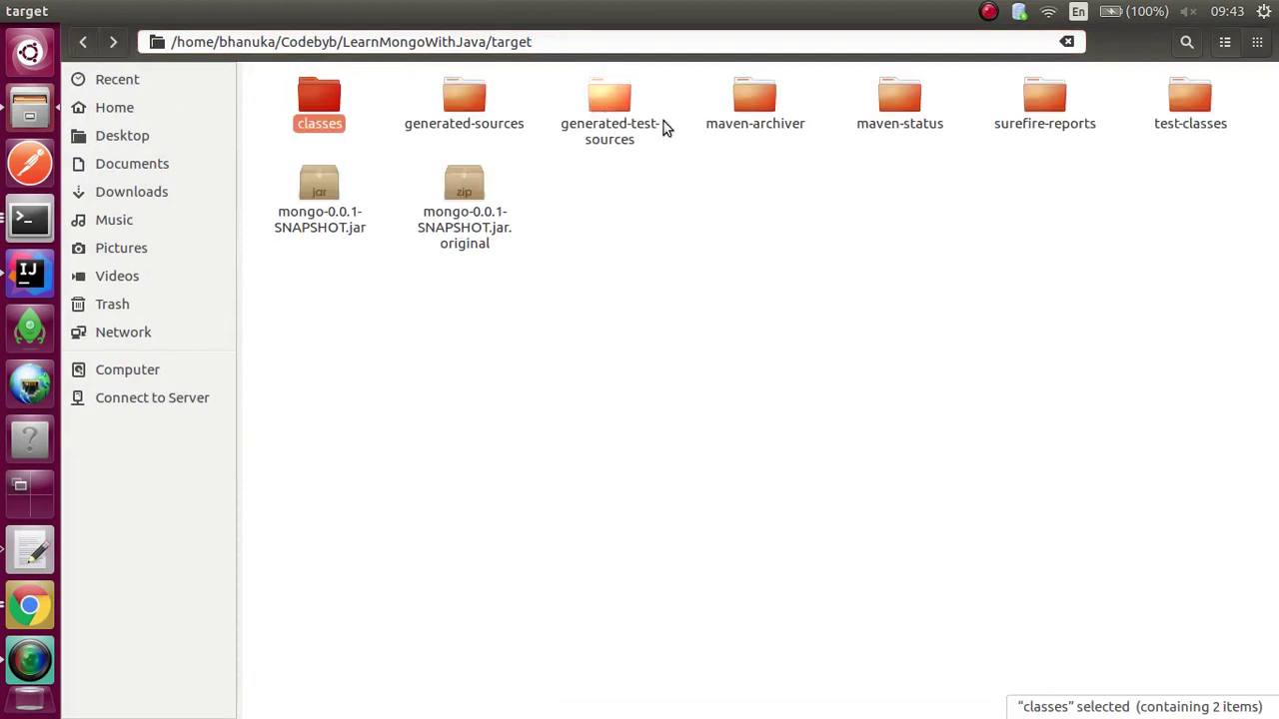
pyautogui.doubleClick(1052, 103)
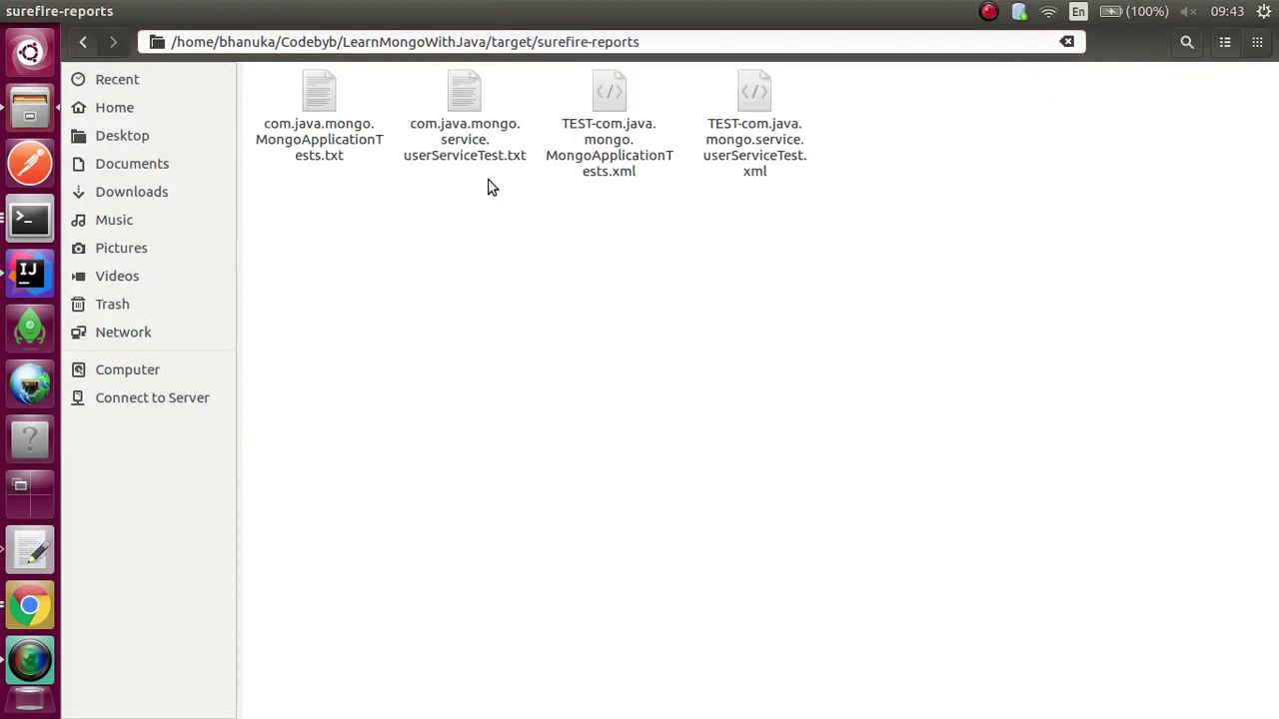
pyautogui.click(82, 43)
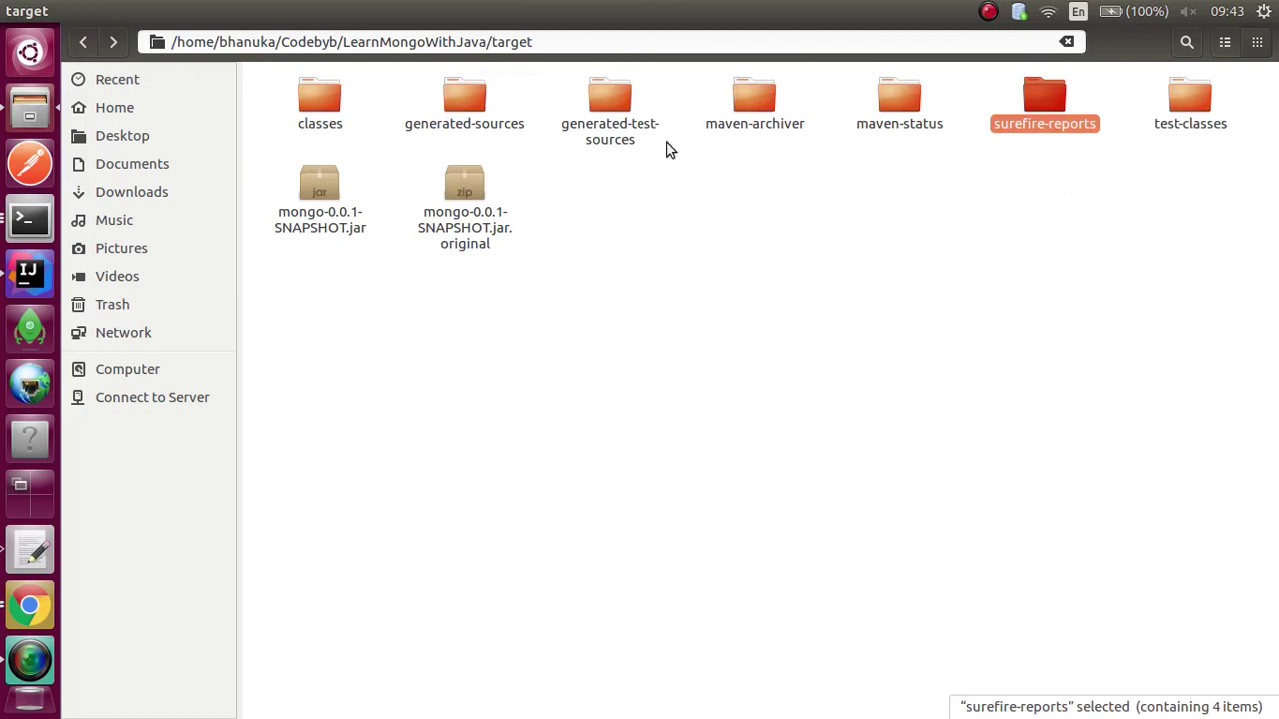
pyautogui.click(84, 43)
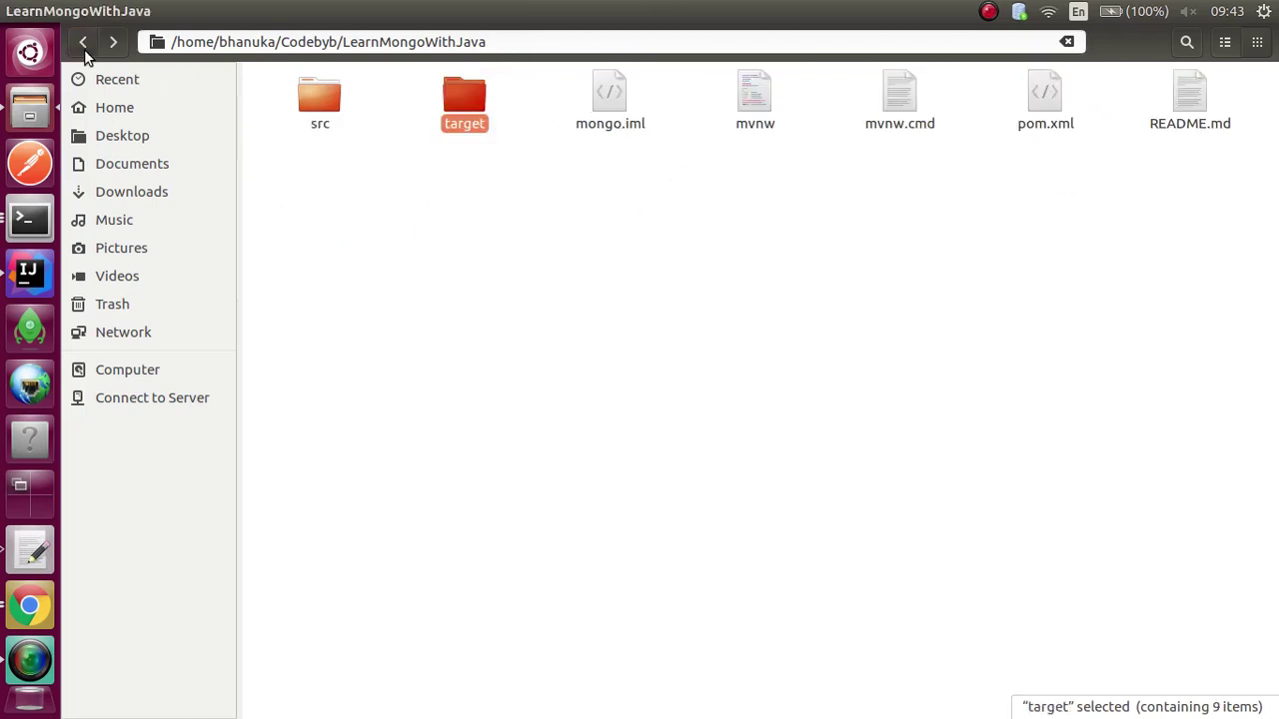
pyautogui.click(30, 10)
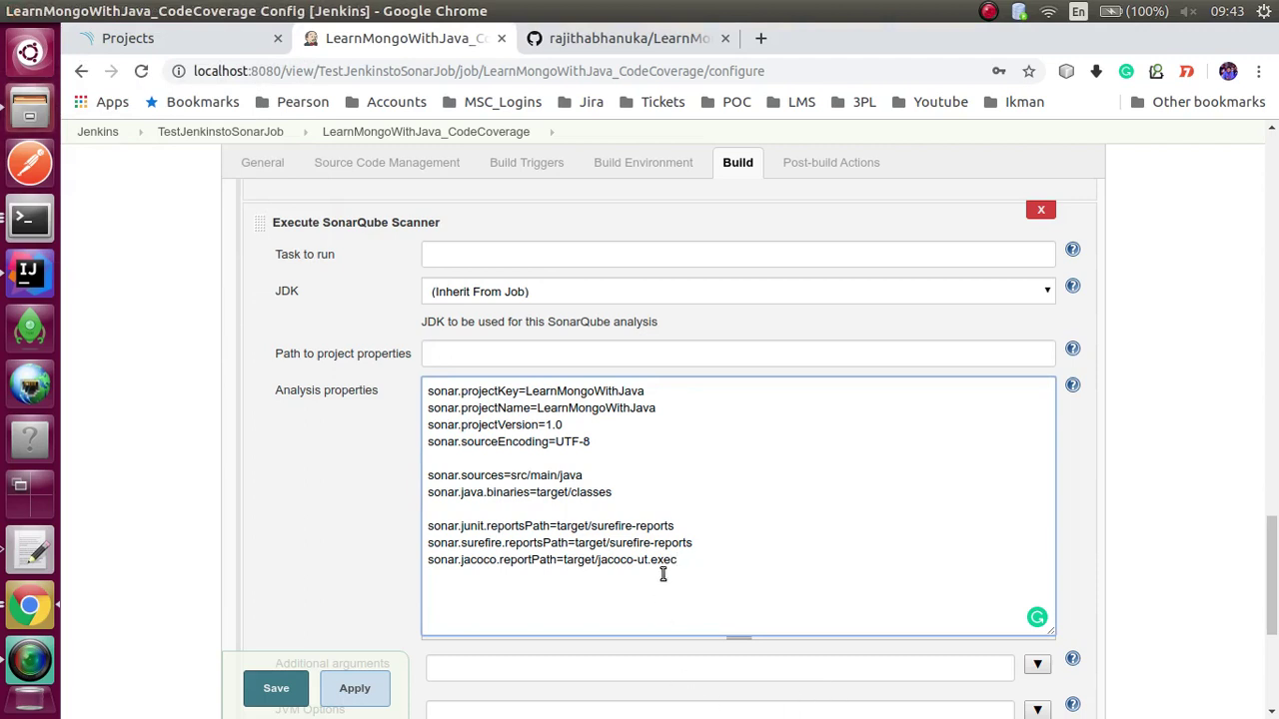
pyautogui.moveTo(695, 544); pyautogui.dragTo(461, 542)
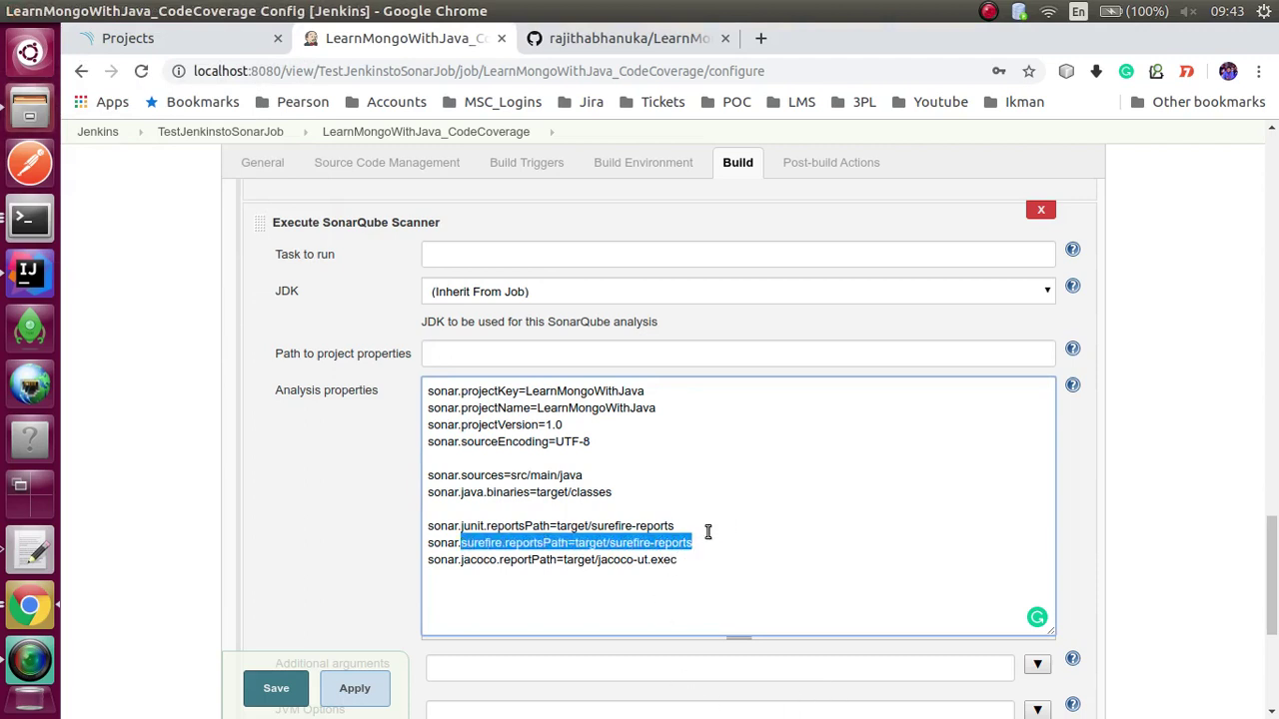
pyautogui.moveTo(678, 561); pyautogui.dragTo(598, 562)
pyautogui.click(657, 554)
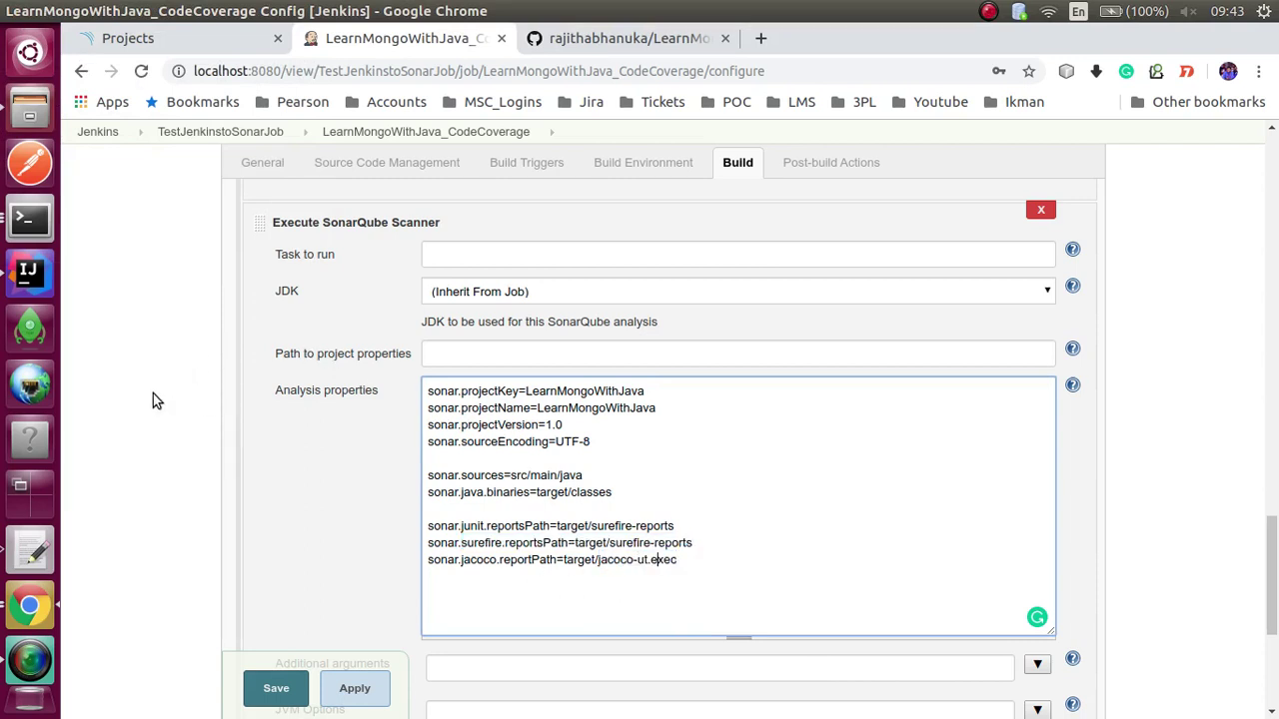
# - Search the web for "sonarqube maven dependency" in a new browser tab
pyautogui.click(760, 38)
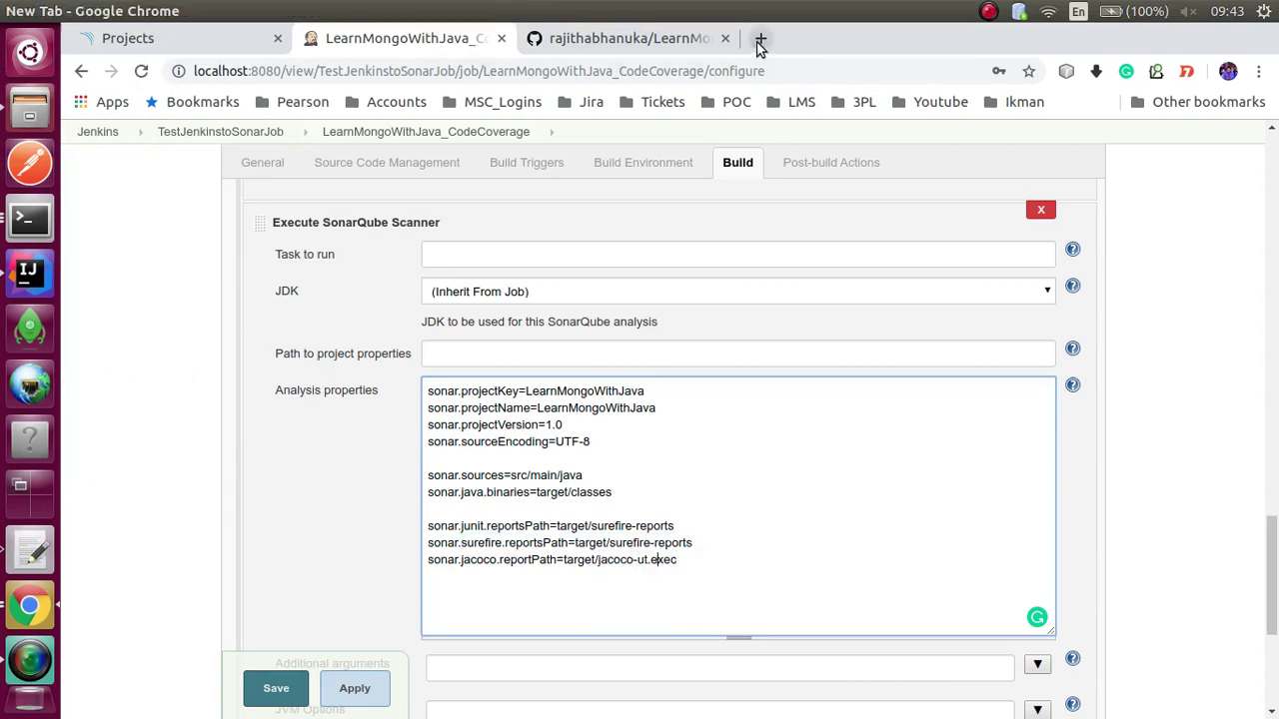
pyautogui.write('sonar')
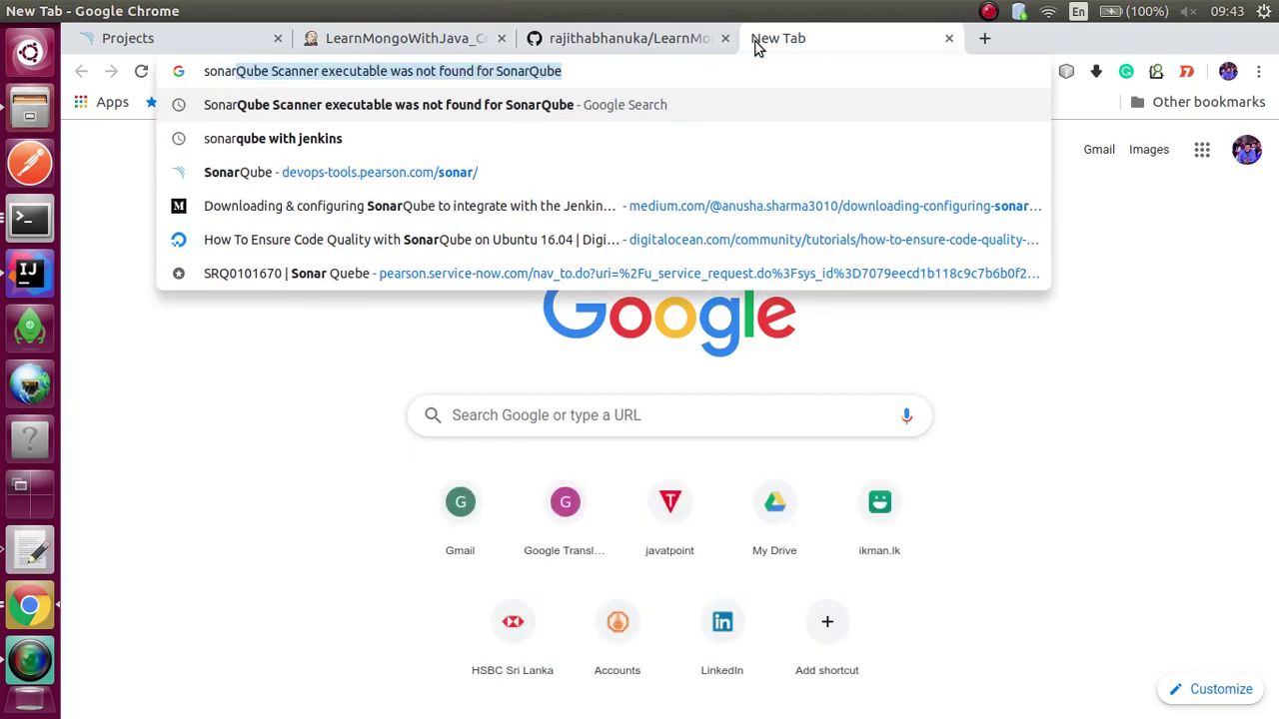
pyautogui.write('que')
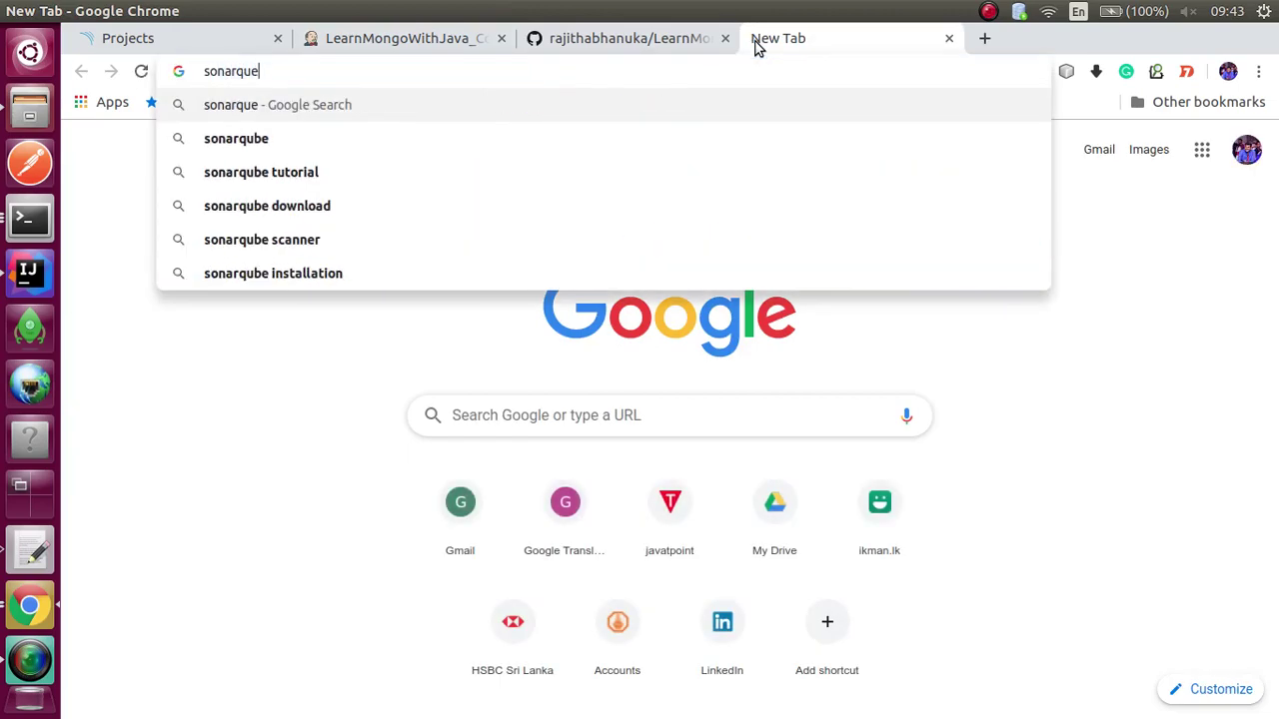
pyautogui.write(' maven')
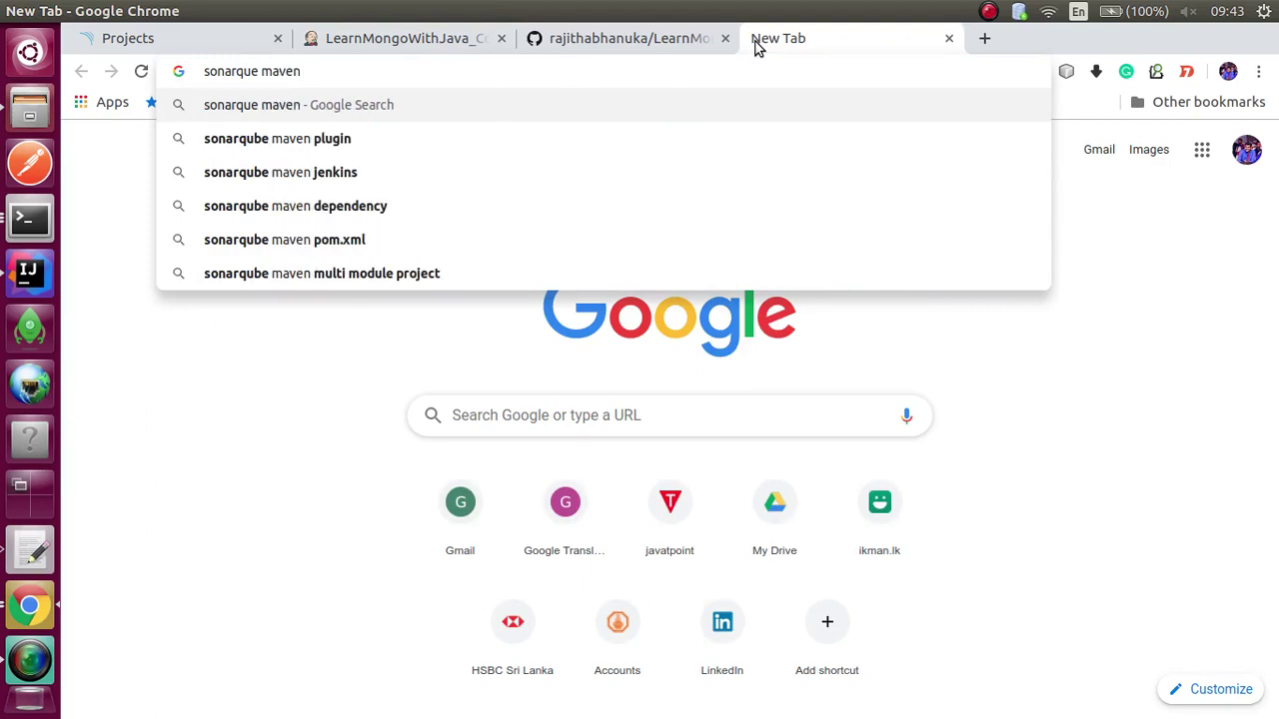
pyautogui.press('Down')
pyautogui.press('Down')
pyautogui.press('Down')
pyautogui.press('Return')
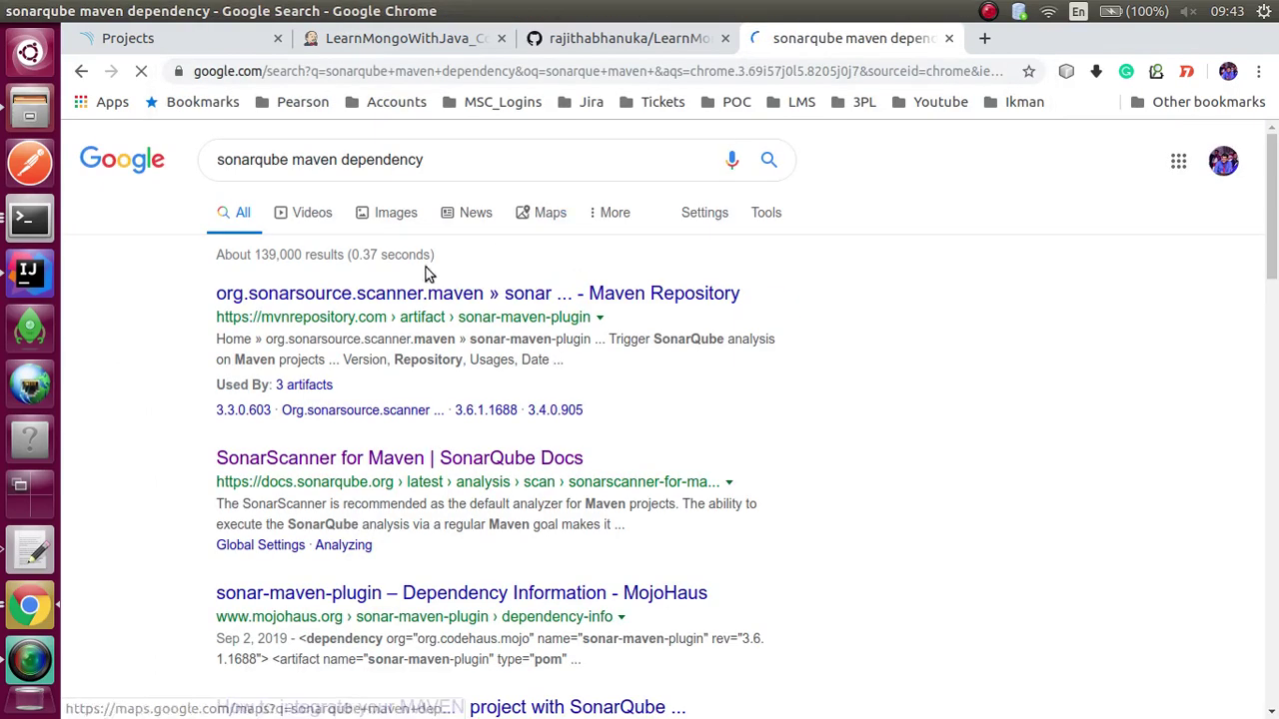
# - Open the SonarScanner for Maven docs and the sonar-maven-plugin Maven Repository result separately, and read the docs through the section on fixing the plugin version
pyautogui.rightClick(390, 465)
pyautogui.click(420, 478)
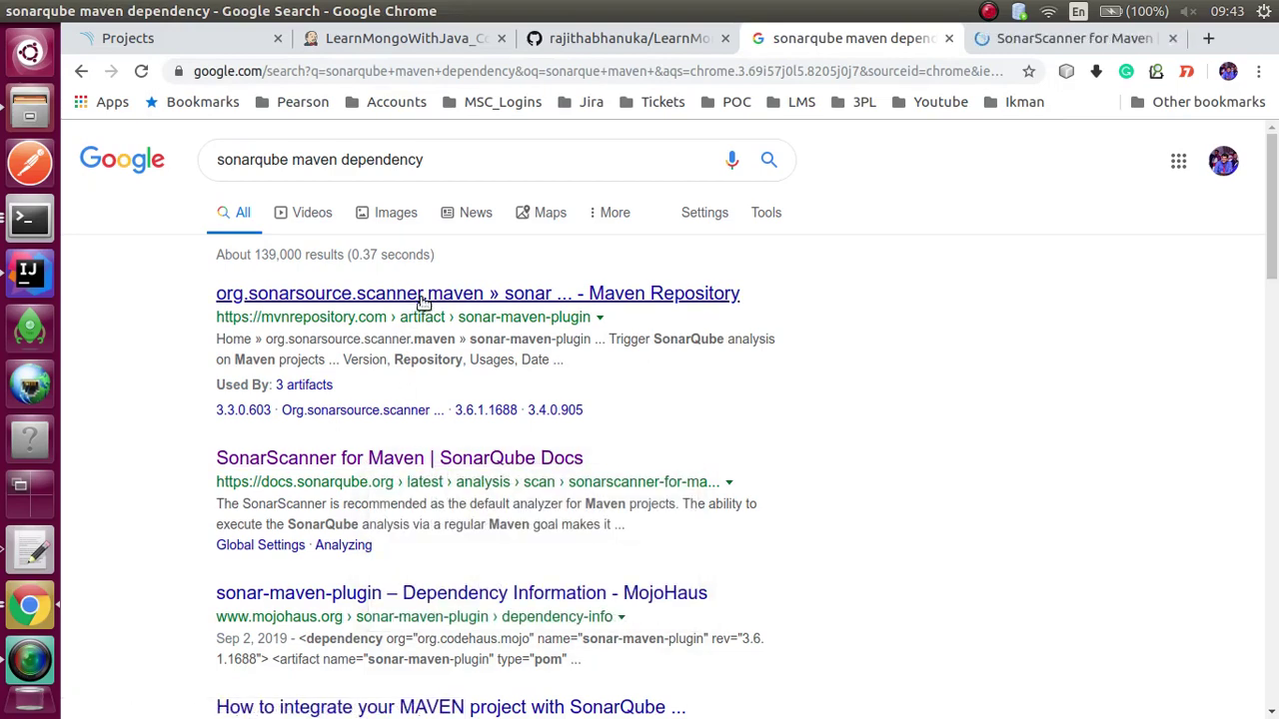
pyautogui.rightClick(424, 302)
pyautogui.click(444, 308)
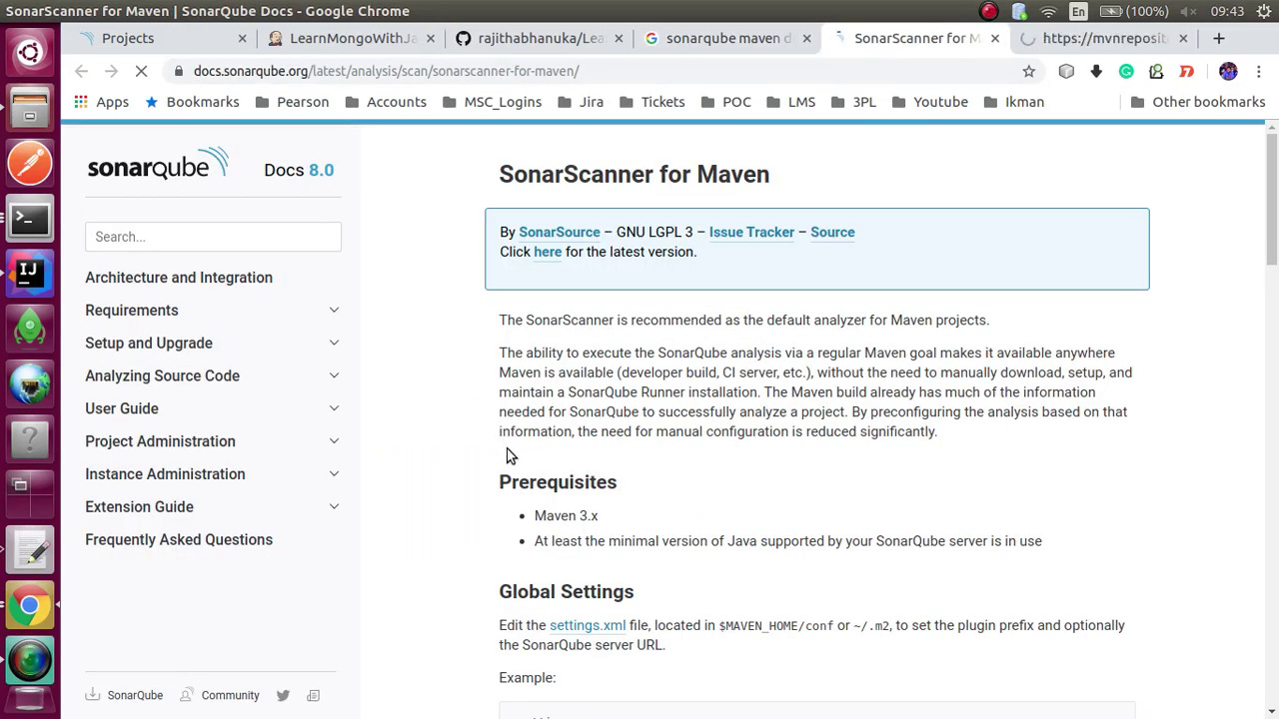
pyautogui.scroll(-5, 544, 366)
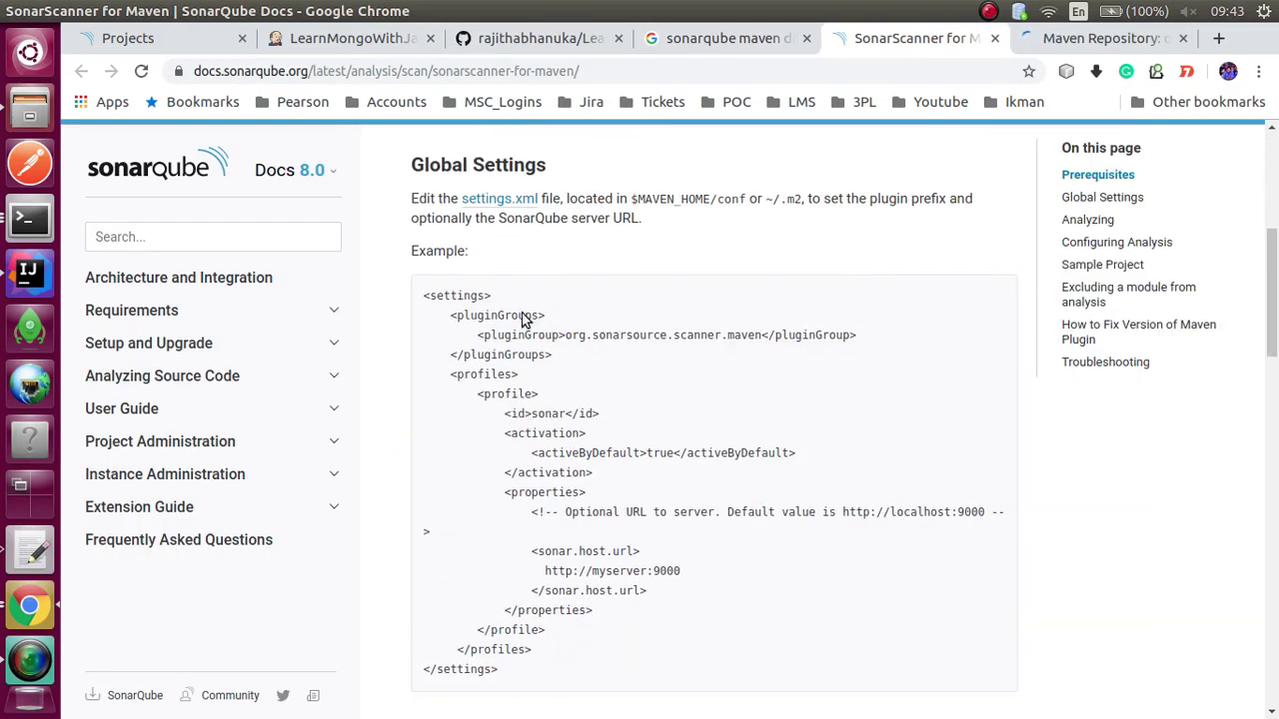
pyautogui.scroll(-1, 627, 490)
pyautogui.scroll(-10, 627, 490)
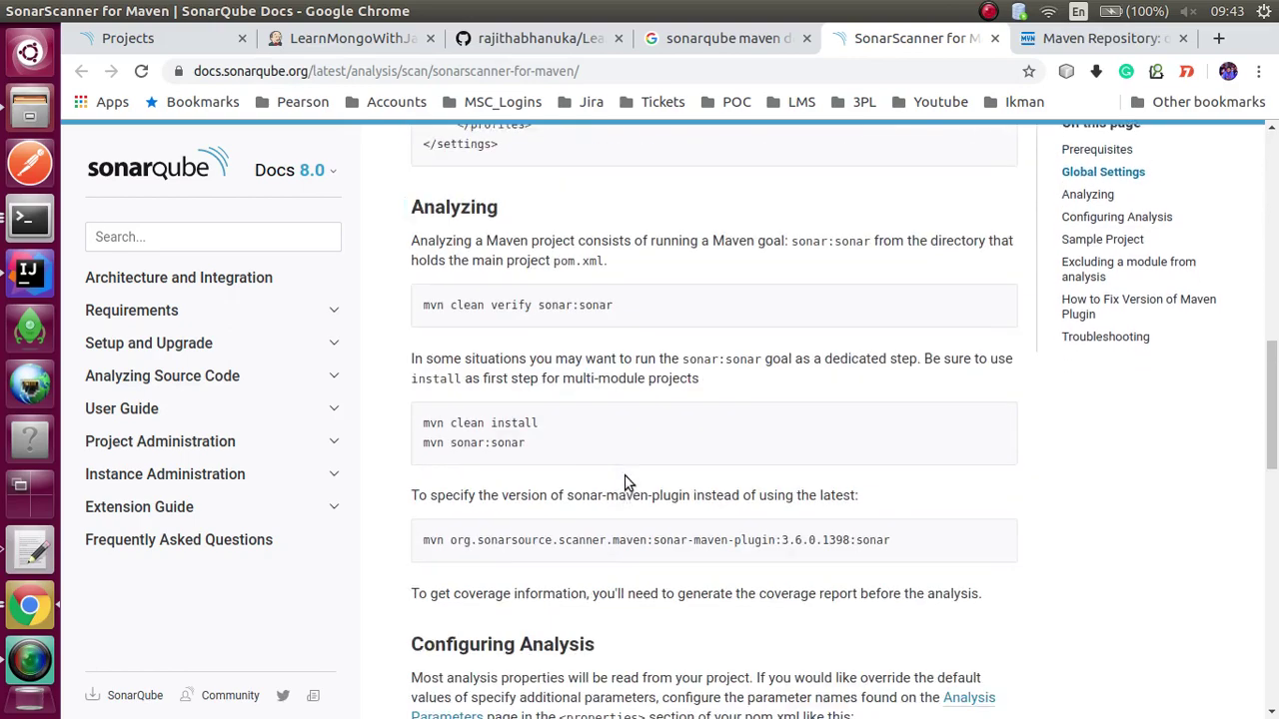
pyautogui.scroll(-8, 620, 434)
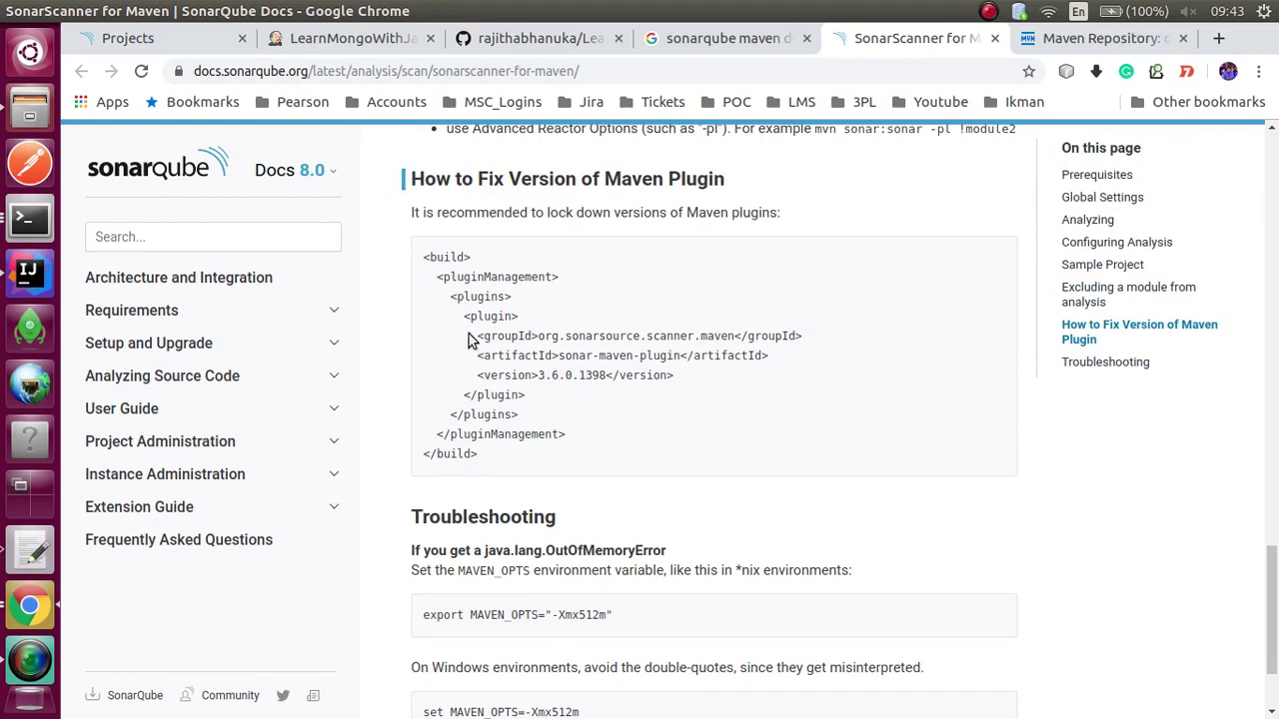
# - View the dependency snippet for sonar-maven-plugin 3.7.0.1746 on Maven Repository, and close both reference pages
pyautogui.click(1039, 40)
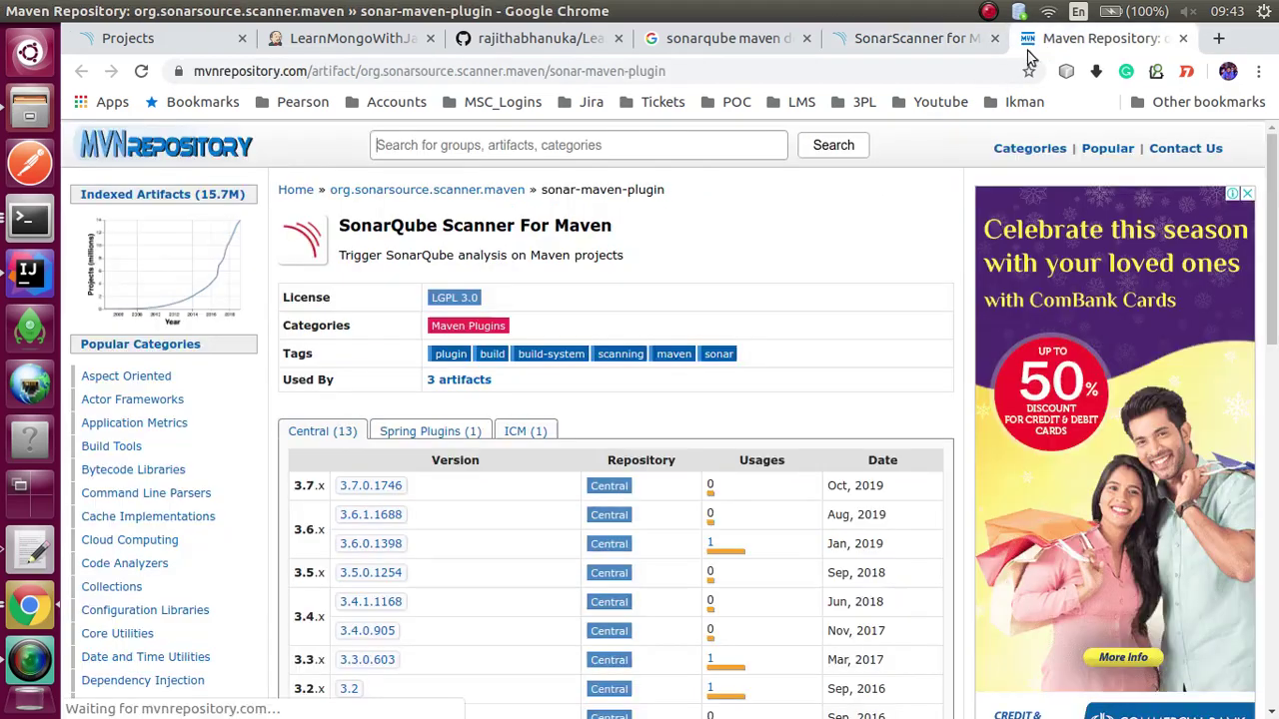
pyautogui.scroll(-5, 562, 434)
pyautogui.click(370, 187)
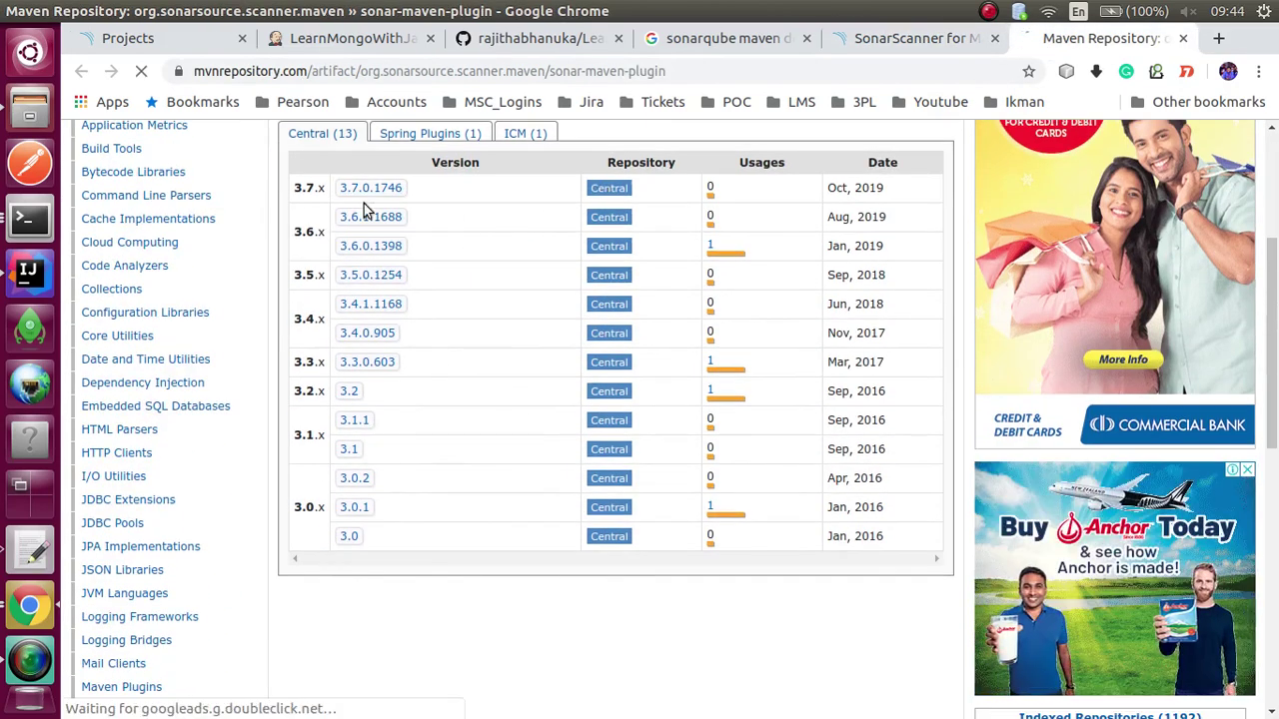
pyautogui.scroll(-5, 514, 375)
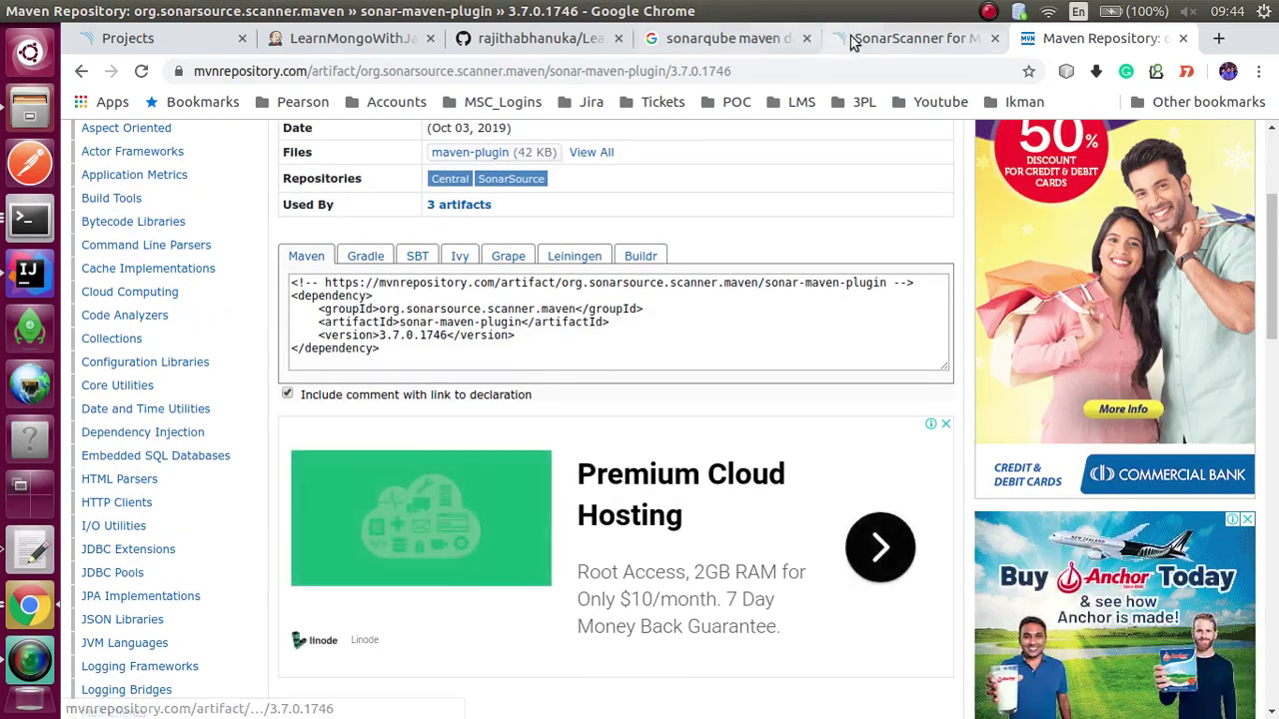
pyautogui.hotkey('ctrl', 'shift', 'Tab')
pyautogui.scroll(-3, 481, 396)
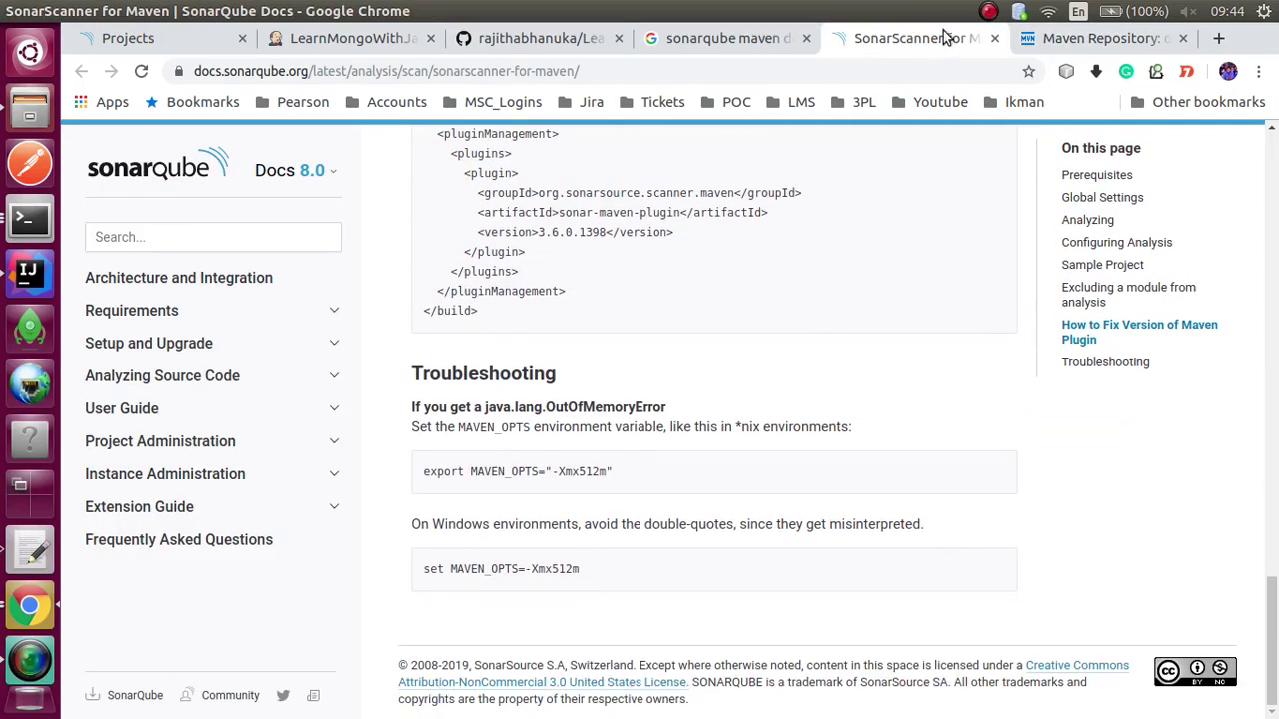
pyautogui.click(1006, 38)
pyautogui.click(1006, 38)
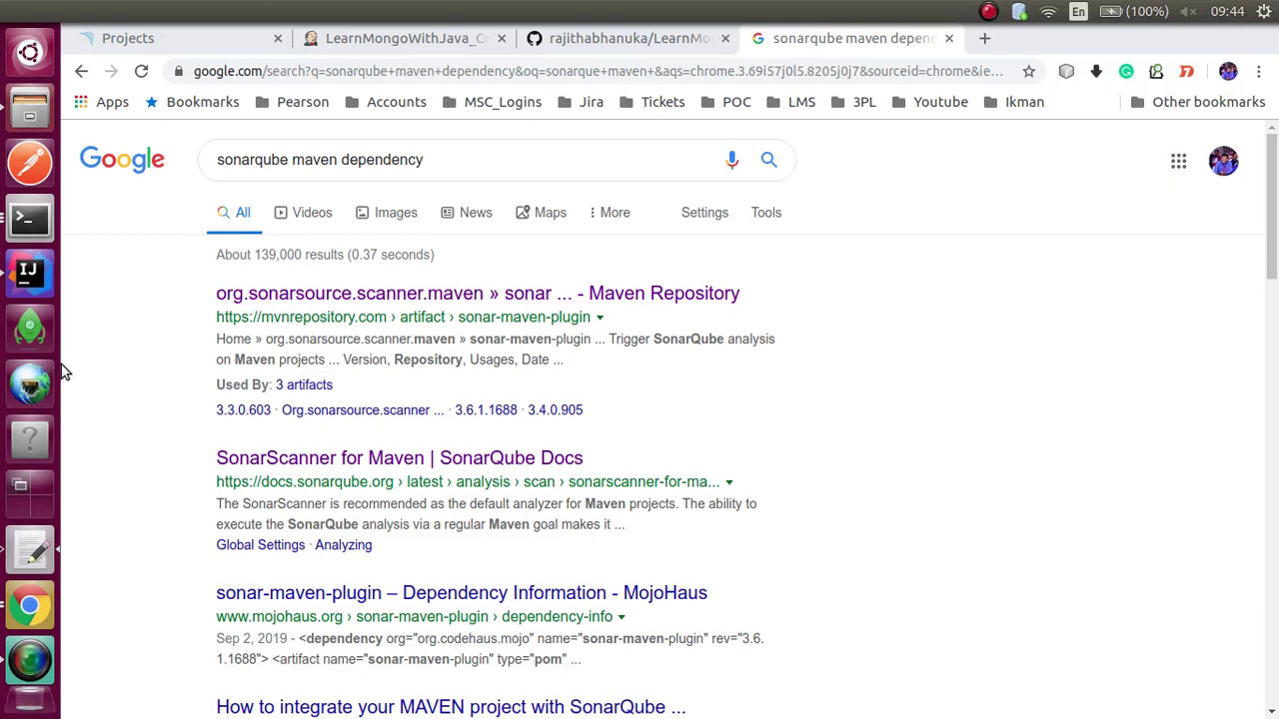
# - Switch to IntelliJ IDEA, hide the run output and Maven tool windows, and open the project's pom.xml at its build section
pyautogui.click(30, 274)
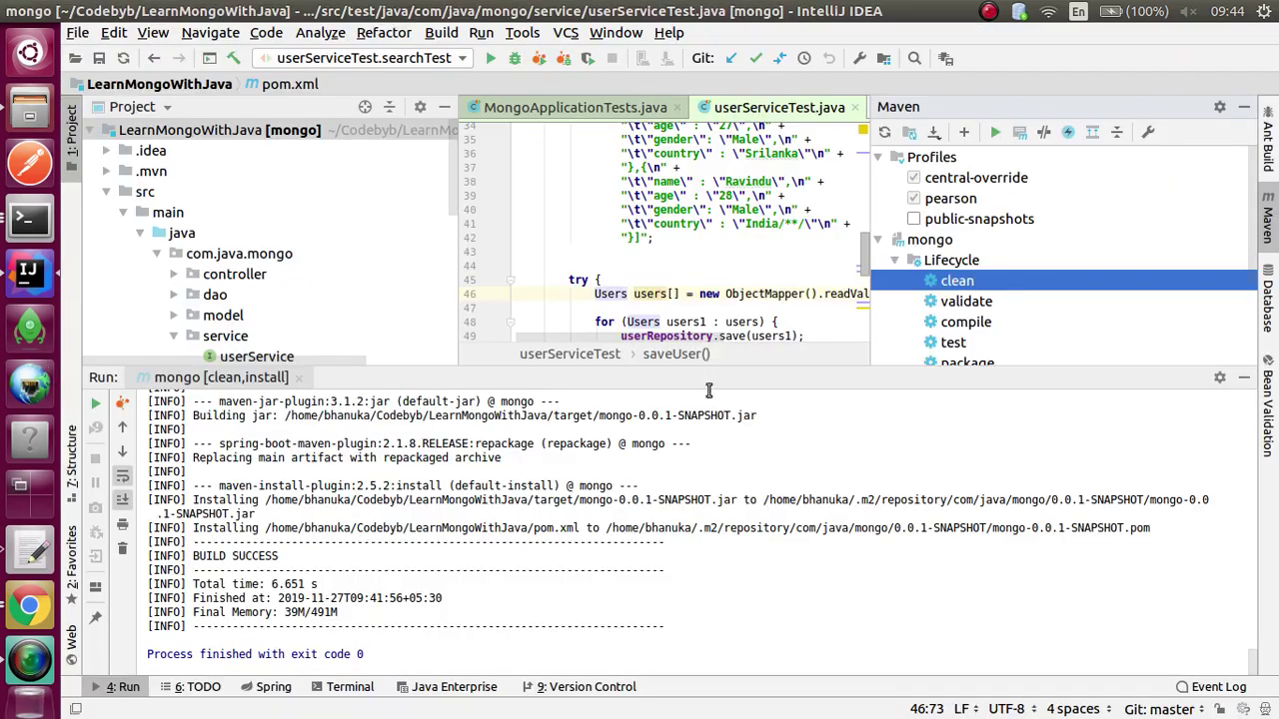
pyautogui.click(1243, 378)
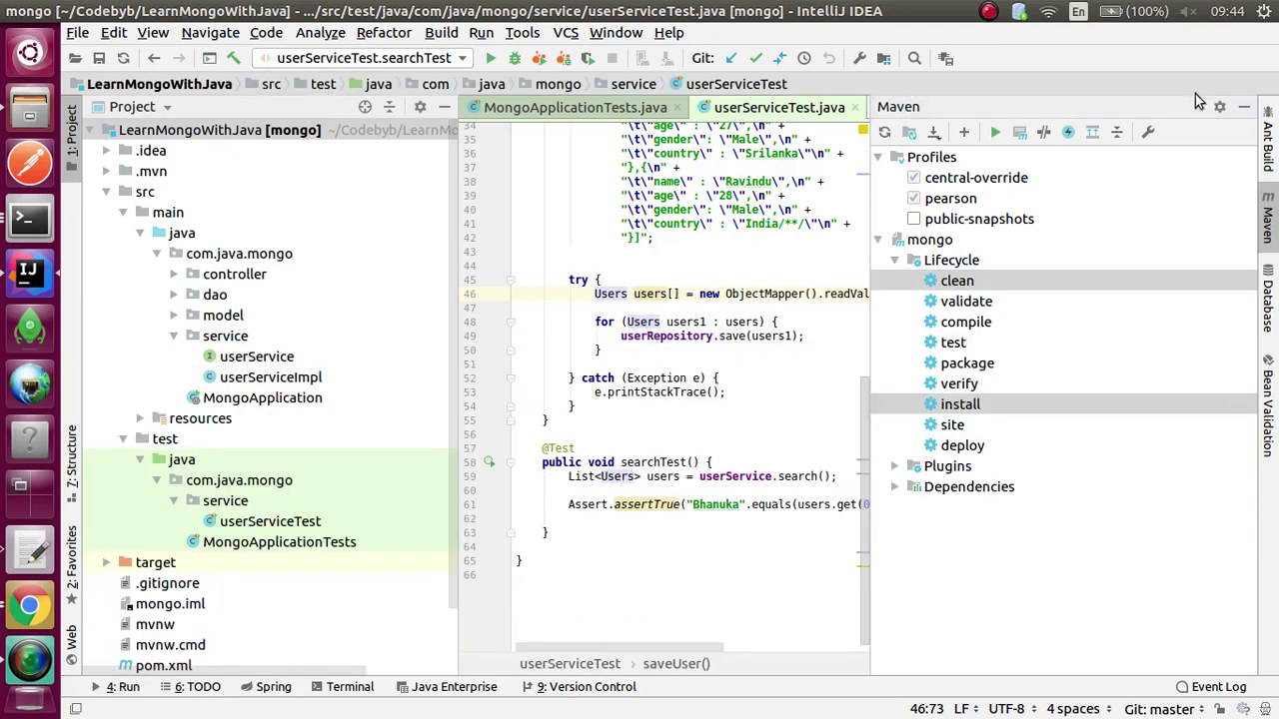
pyautogui.click(1244, 106)
pyautogui.scroll(-2, 255, 470)
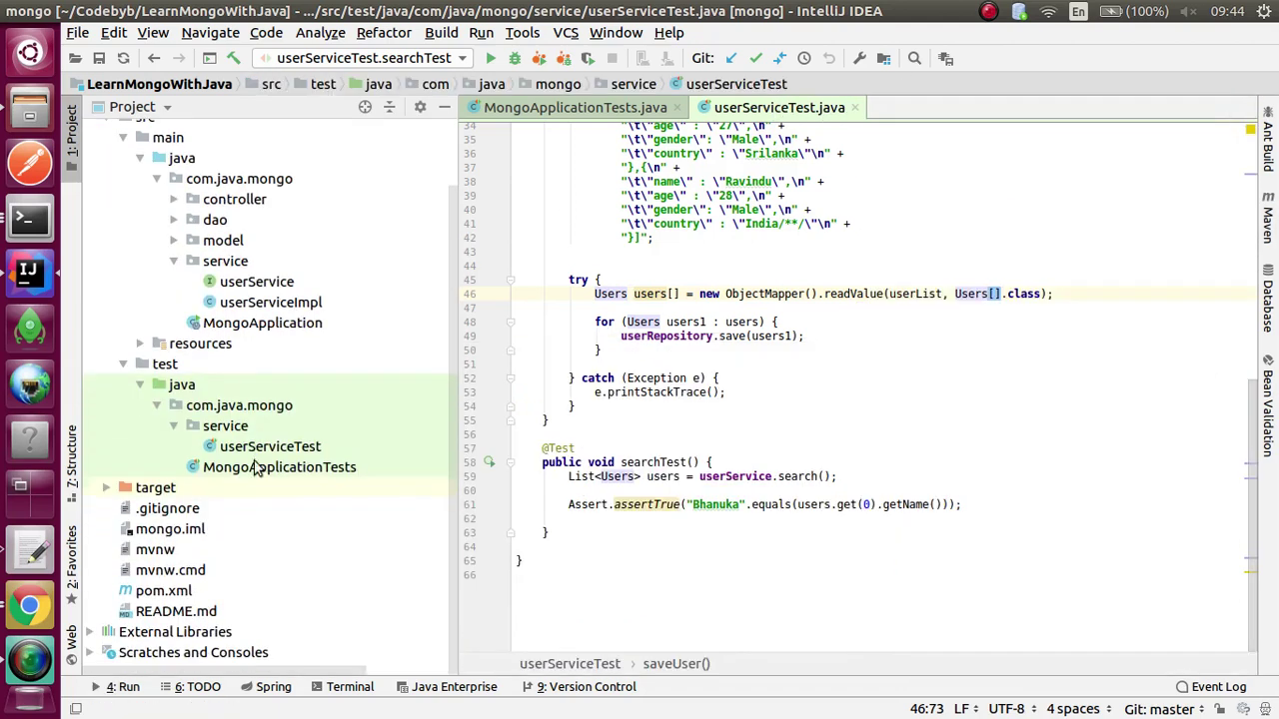
pyautogui.doubleClick(176, 597)
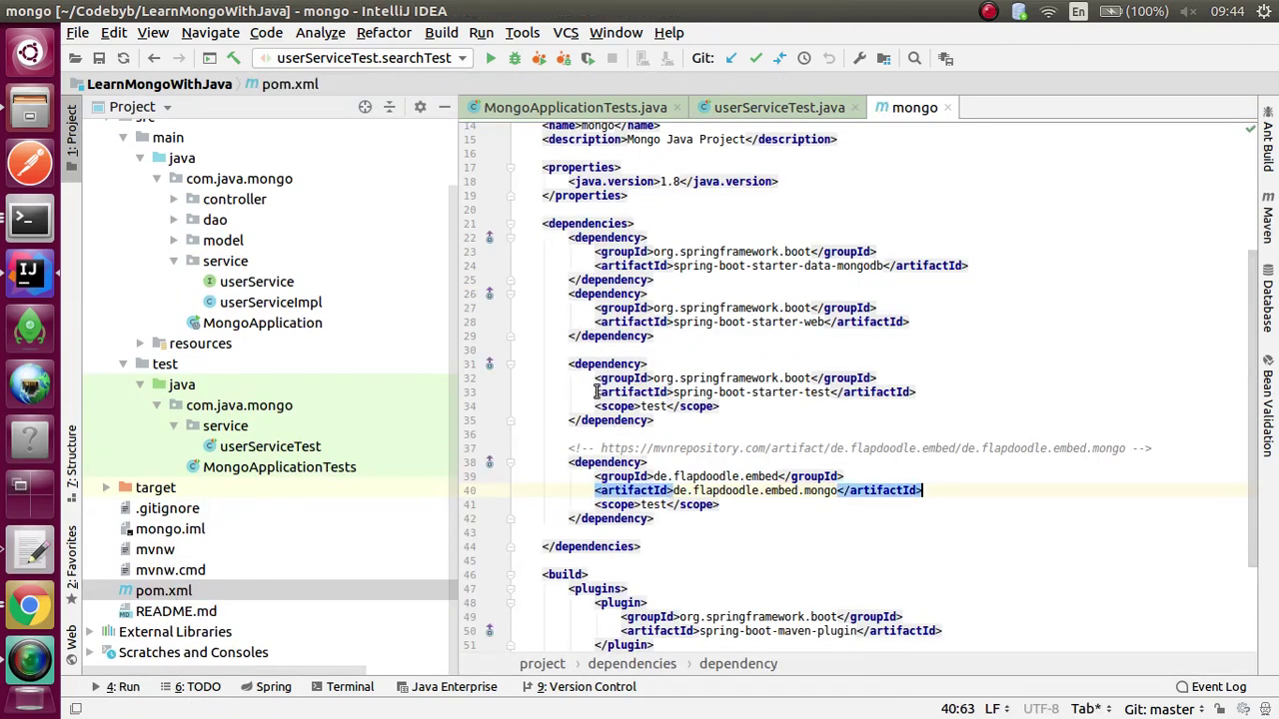
pyautogui.scroll(-3, 596, 391)
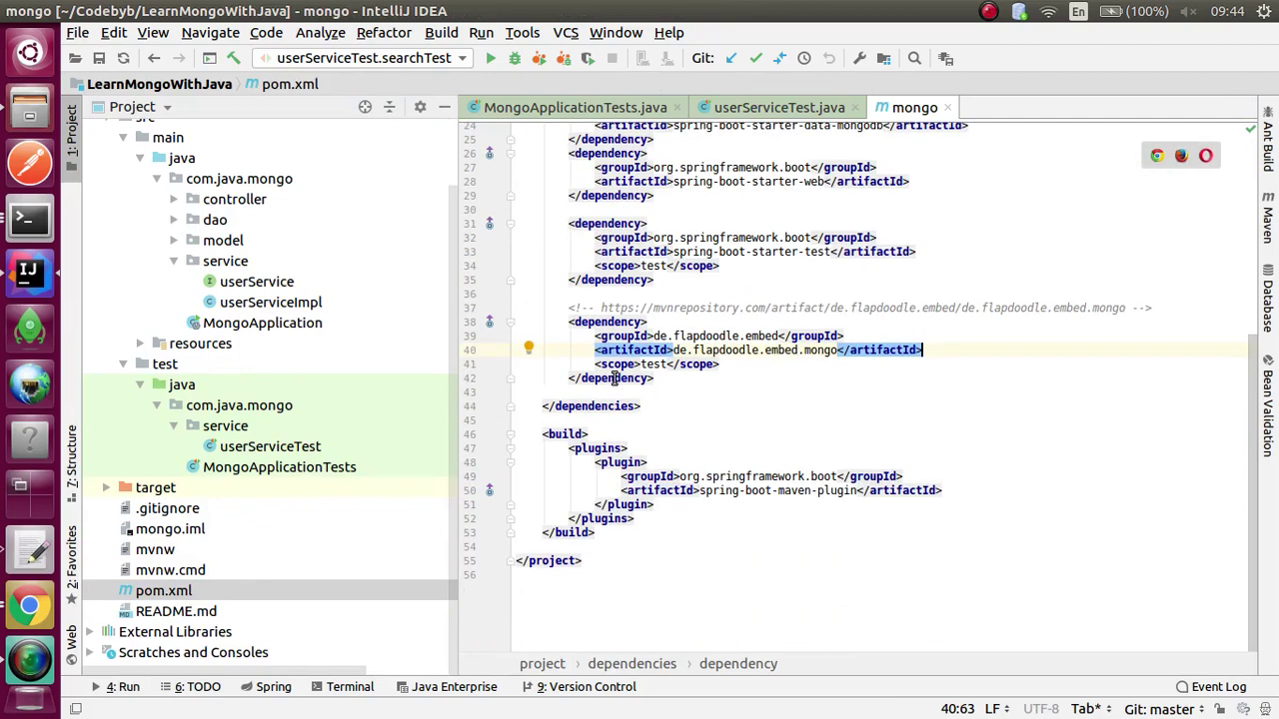
# - Paste the org.jacoco jacoco-maven-plugin block, with its jacoco-initialize and jacoco-integration-initialize executions, below the Spring Boot plugin in pom.xml
pyautogui.click(665, 504)
pyautogui.press('Return')
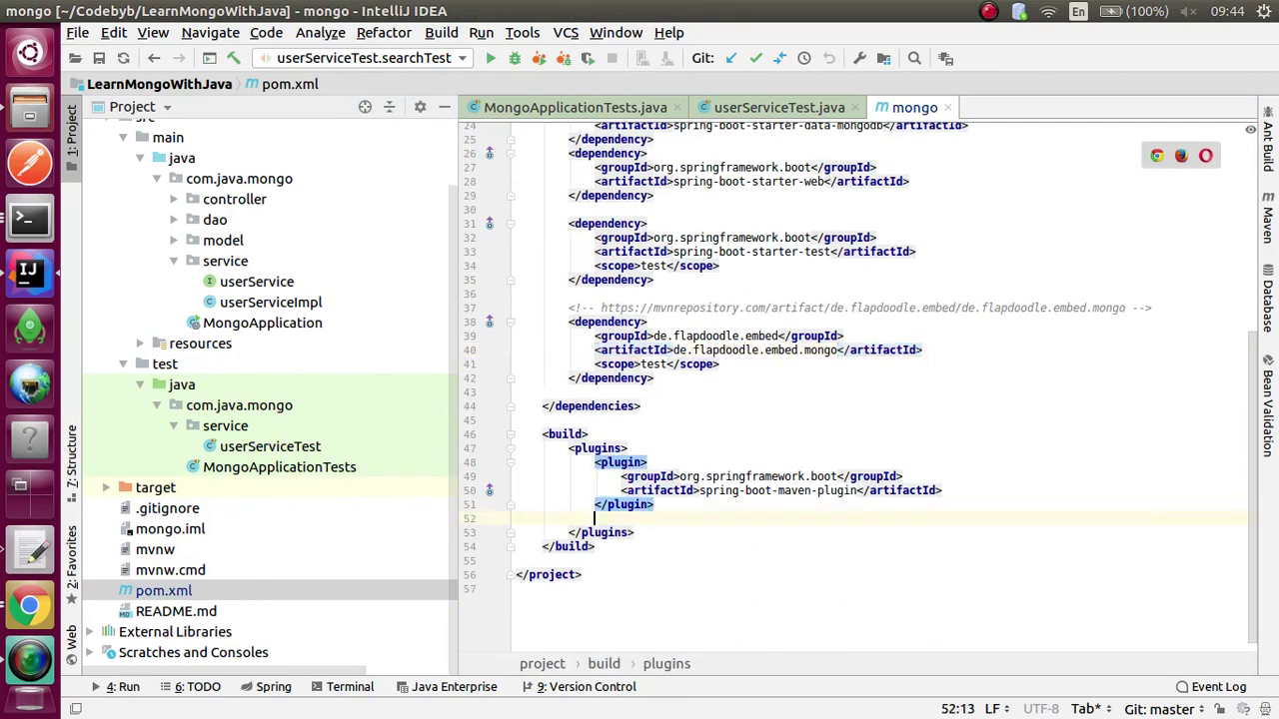
pyautogui.press('Return')
pyautogui.hotkey('ctrl', 'v')
pyautogui.scroll(-3, 657, 499)
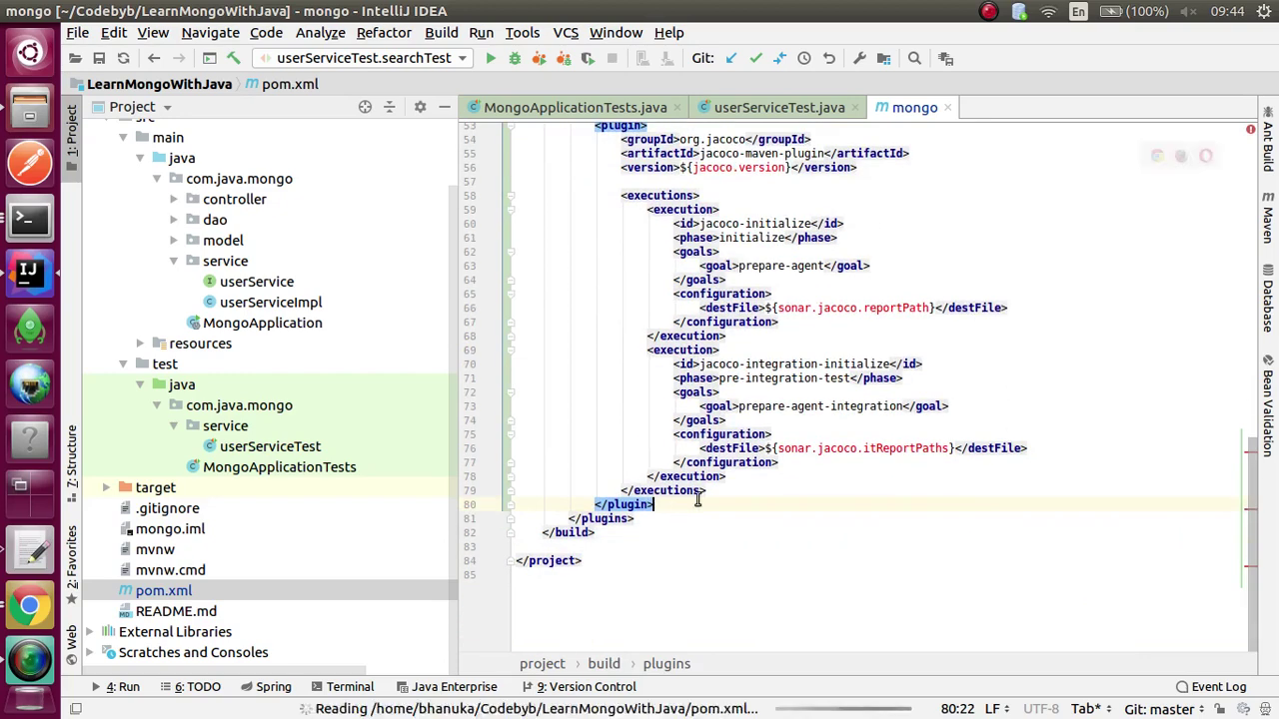
pyautogui.moveTo(595, 519); pyautogui.dragTo(622, 419)
pyautogui.click(647, 477)
pyautogui.moveTo(657, 504); pyautogui.dragTo(621, 335)
pyautogui.scroll(2, 597, 217)
pyautogui.moveTo(597, 211); pyautogui.dragTo(689, 578)
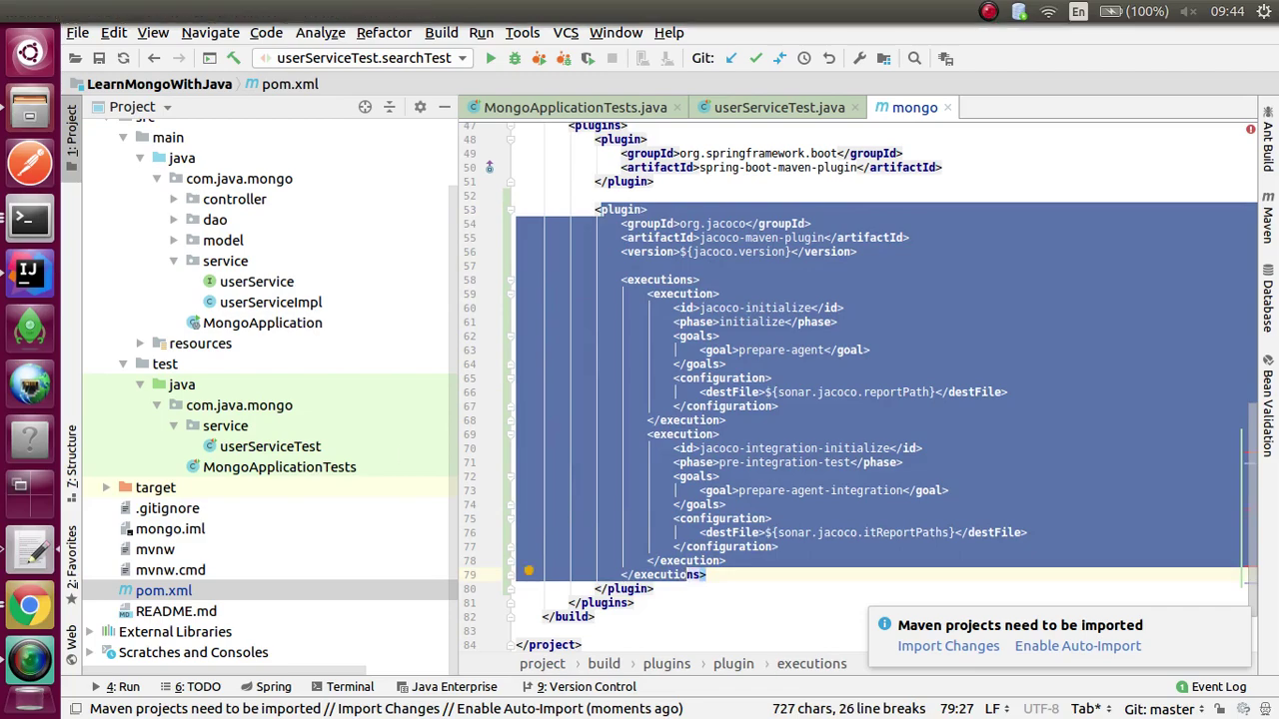
# - Below java.version, add the properties jacoco.version 0.8.5, sonar.jacoco.reportPath target/jacoco-ut.exec and sonar.jacoco.itReportPaths target/jacoco-it.exec
pyautogui.scroll(15, 781, 490)
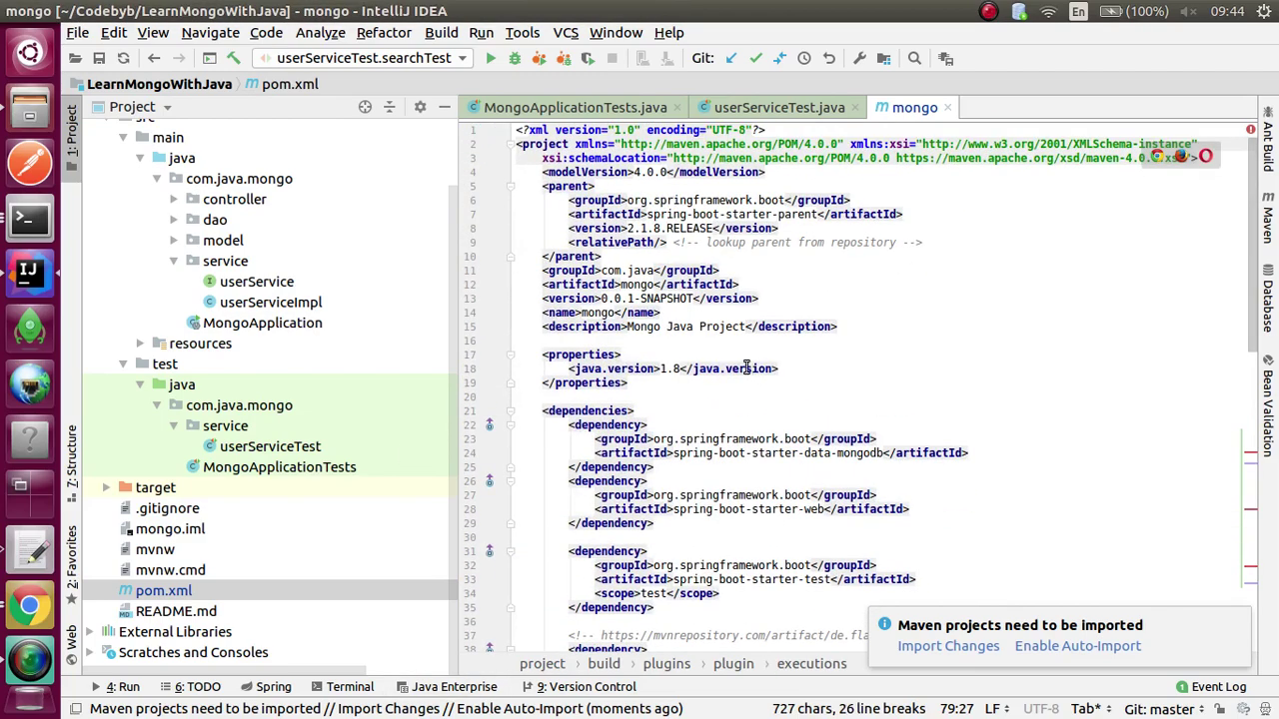
pyautogui.click(780, 368)
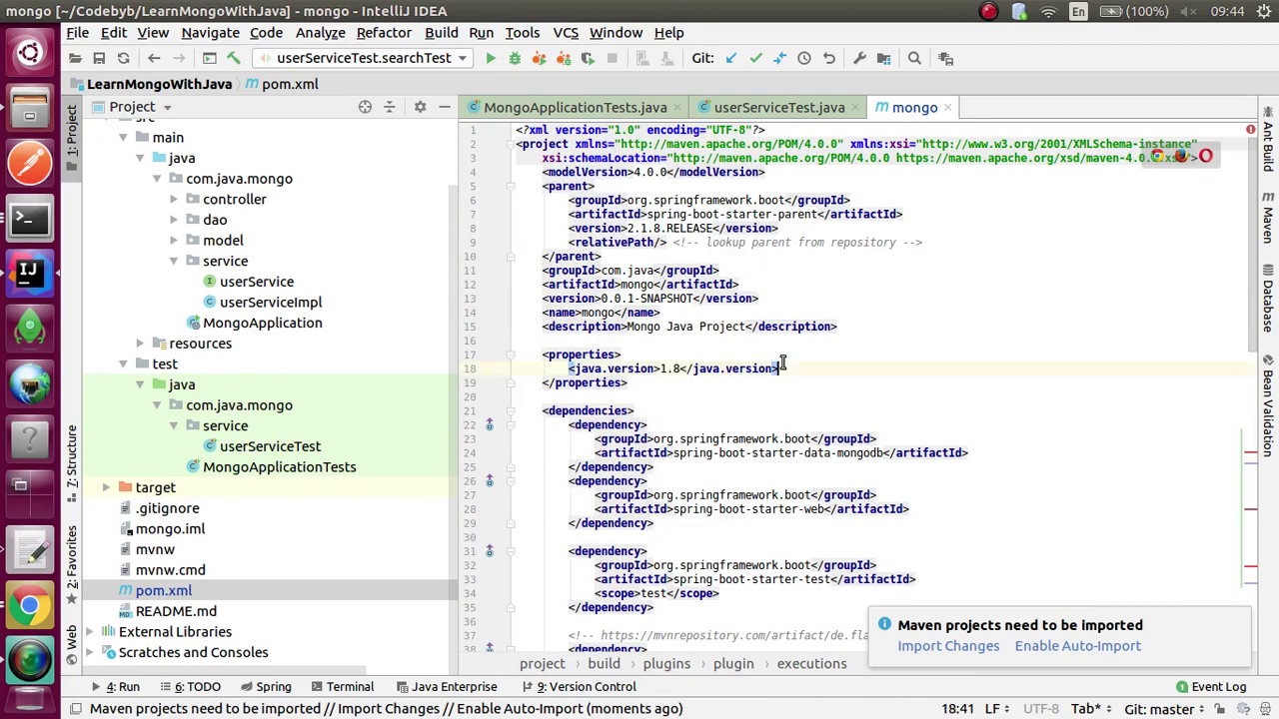
pyautogui.press('Return')
pyautogui.write('<jacoco.version>0.8.5</jacoco.version> <sonar.jacoco.reportPath>target/jacoco-ut.exec</sonar.jacoco.reportPath> <sonar.jacoco.itReportPaths>target/jacoco-it.exec</sonar.jacoco.itReportPaths>')
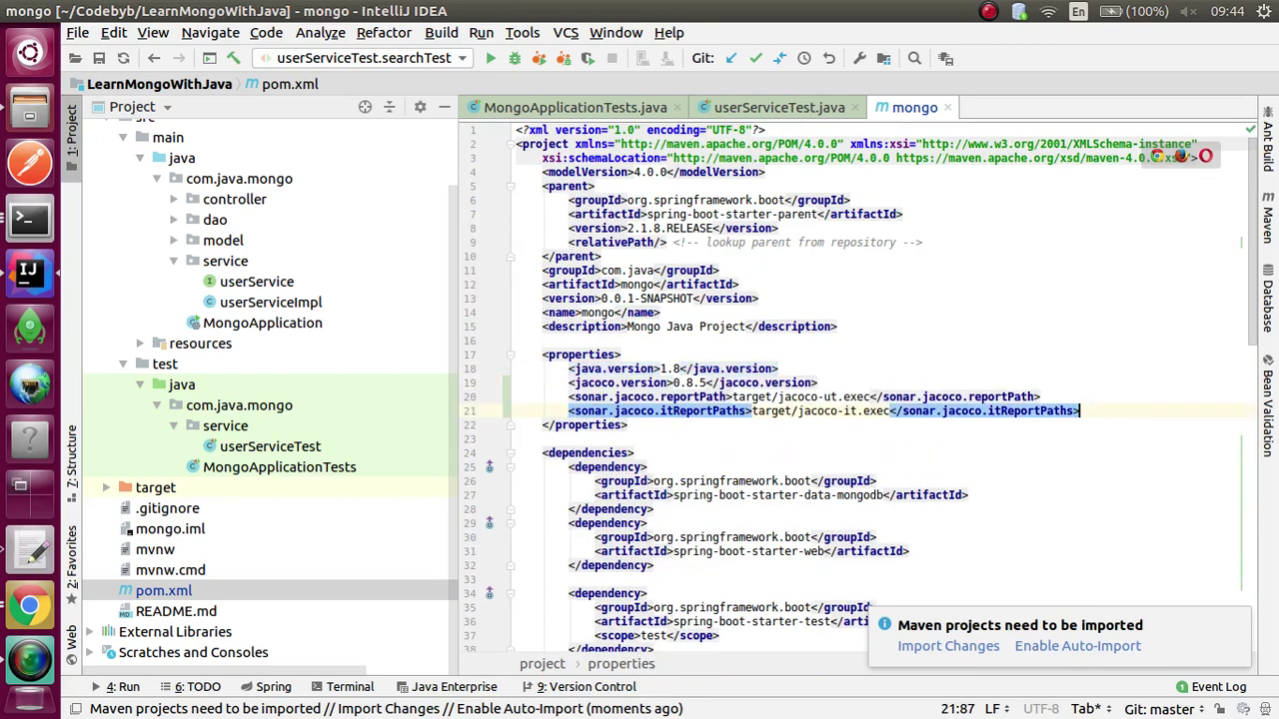
# - Review the destFile settings in the JaCoCo plugin and follow sonar.jacoco.itReportPaths back to its definition in the pom.xml properties
pyautogui.click(745, 411)
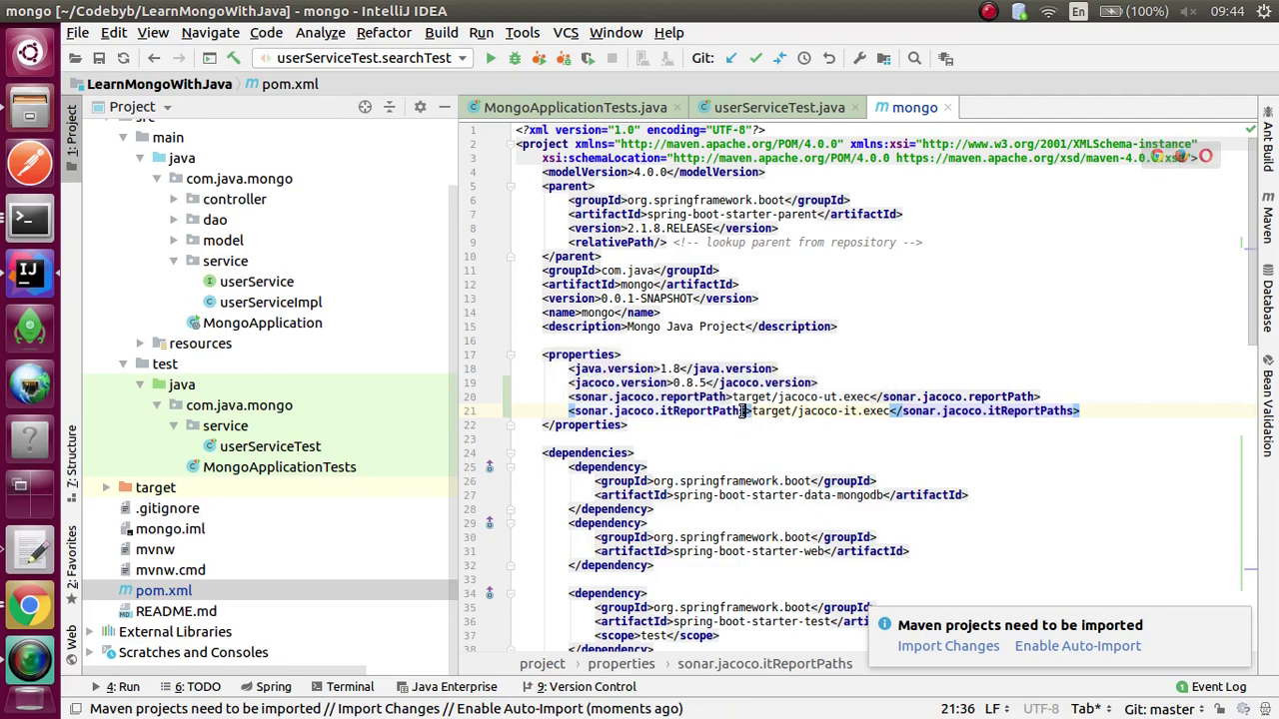
pyautogui.scroll(-4, 809, 387)
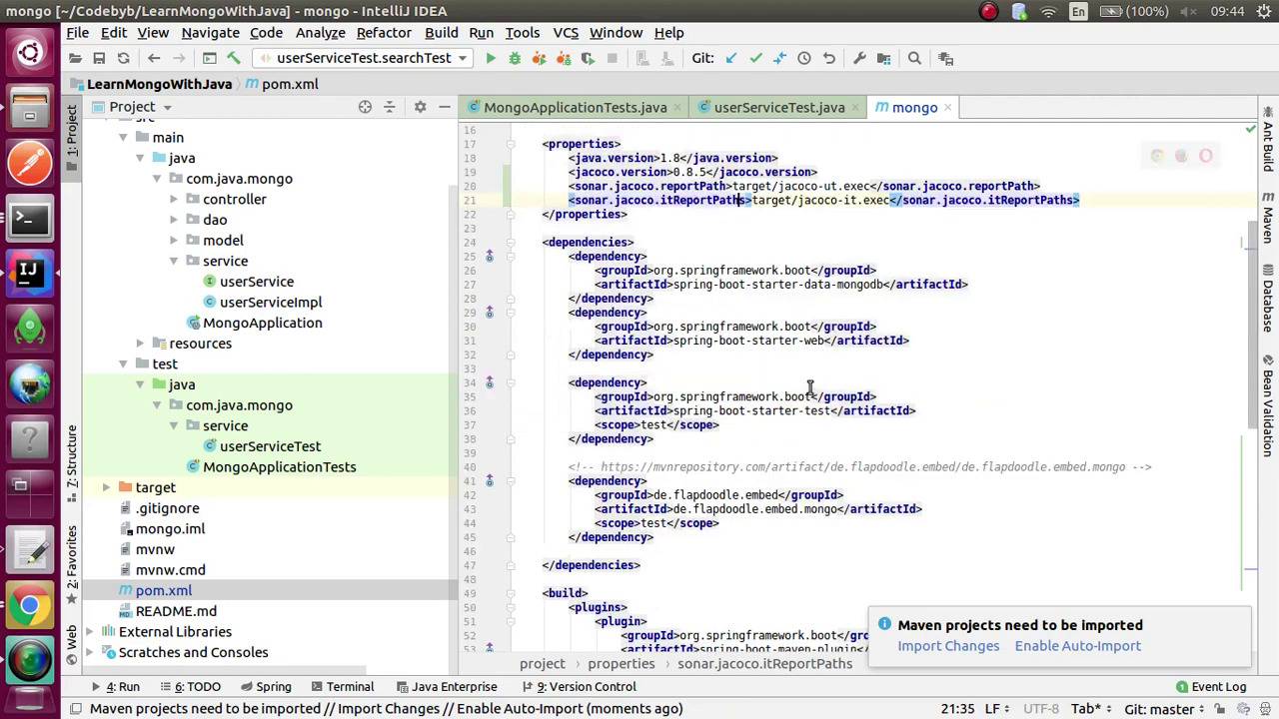
pyautogui.scroll(-10, 809, 387)
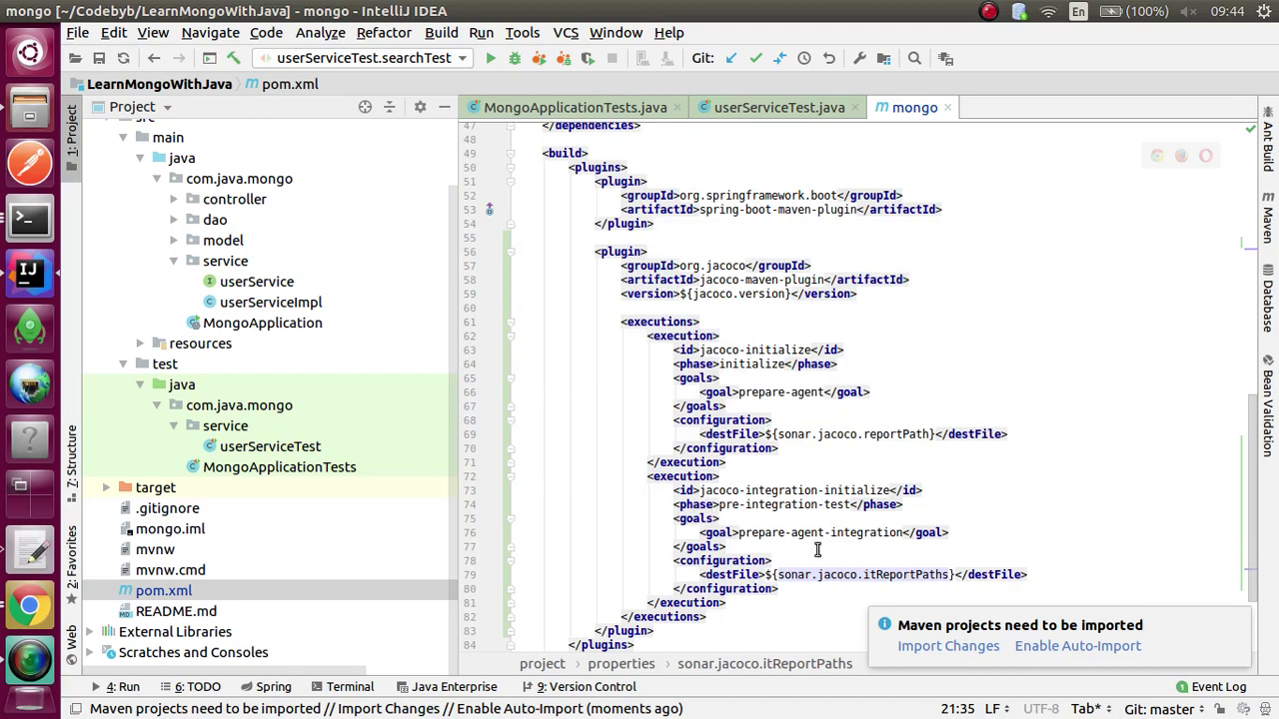
pyautogui.keyDown('ctrl'); pyautogui.click(904, 575); pyautogui.keyUp('ctrl')
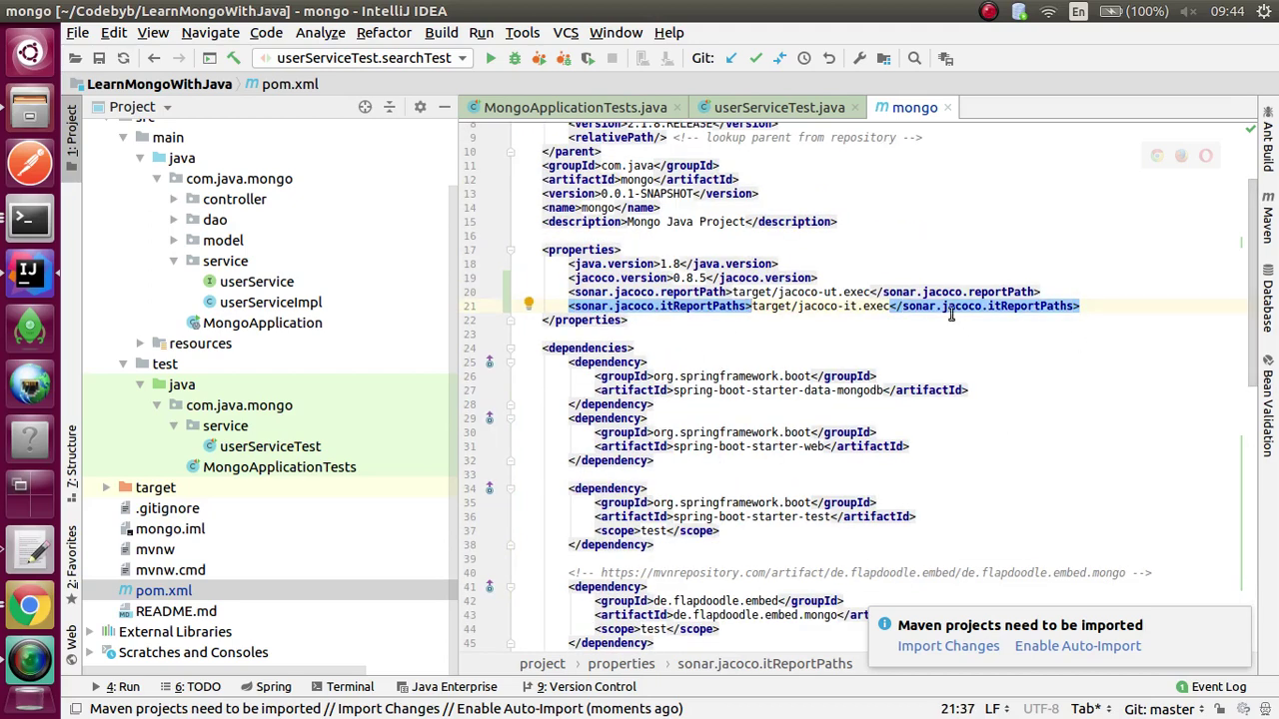
pyautogui.moveTo(889, 310); pyautogui.dragTo(752, 311)
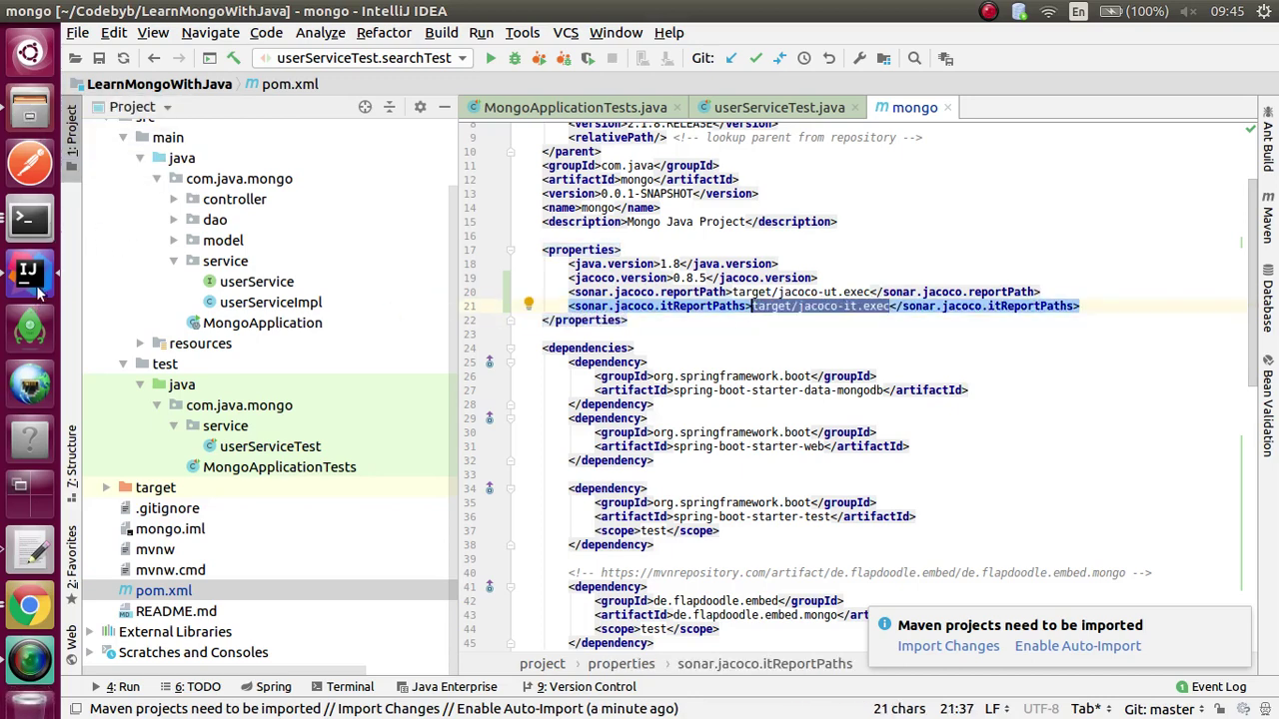
# - Run the Maven clean and install lifecycle goals for the mongo project
pyautogui.click(918, 393)
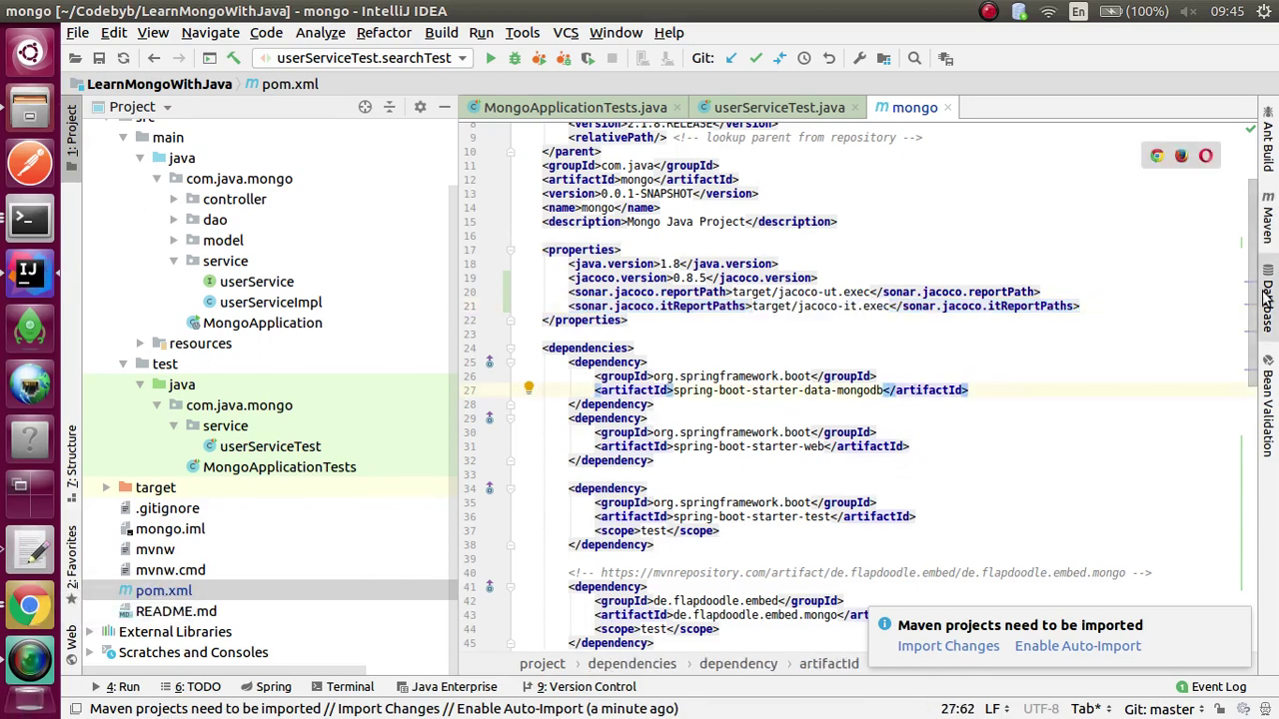
pyautogui.click(1267, 218)
pyautogui.click(995, 131)
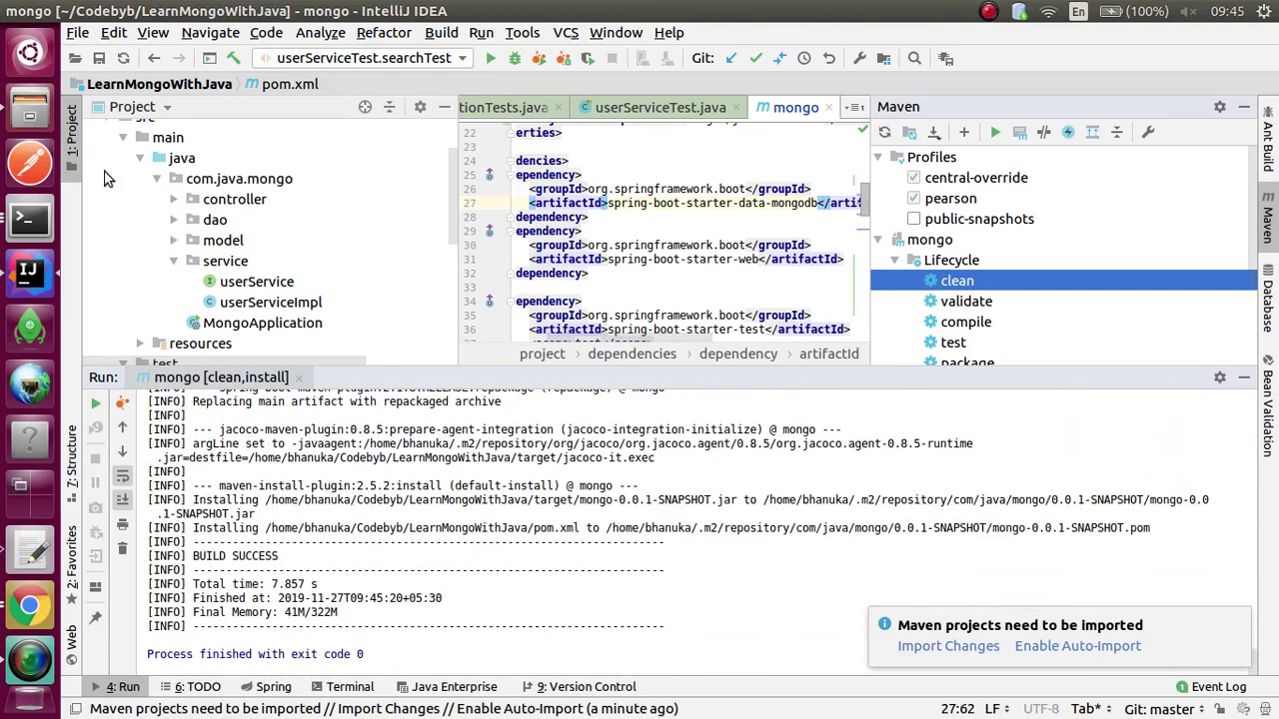
# - Switch to the file manager and locate jacoco-ut.exec in the LearnMongoWithJava target folder
pyautogui.click(32, 110)
pyautogui.doubleClick(462, 99)
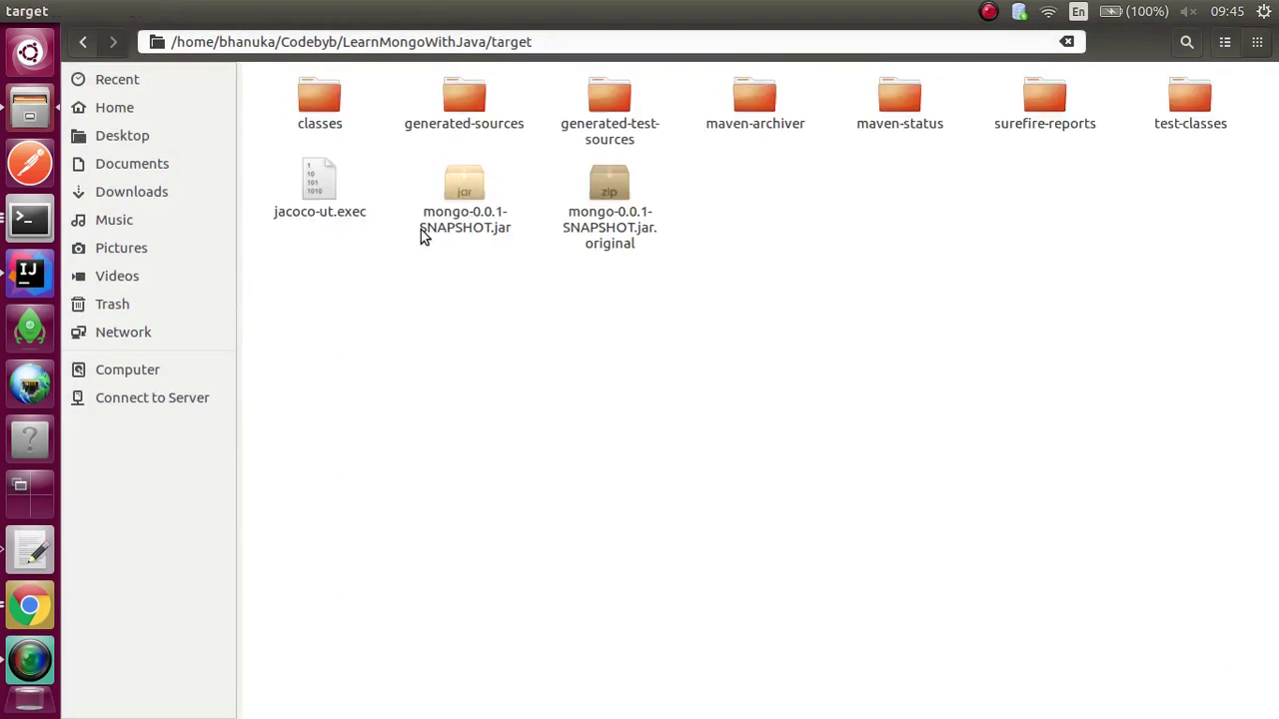
pyautogui.click(340, 215)
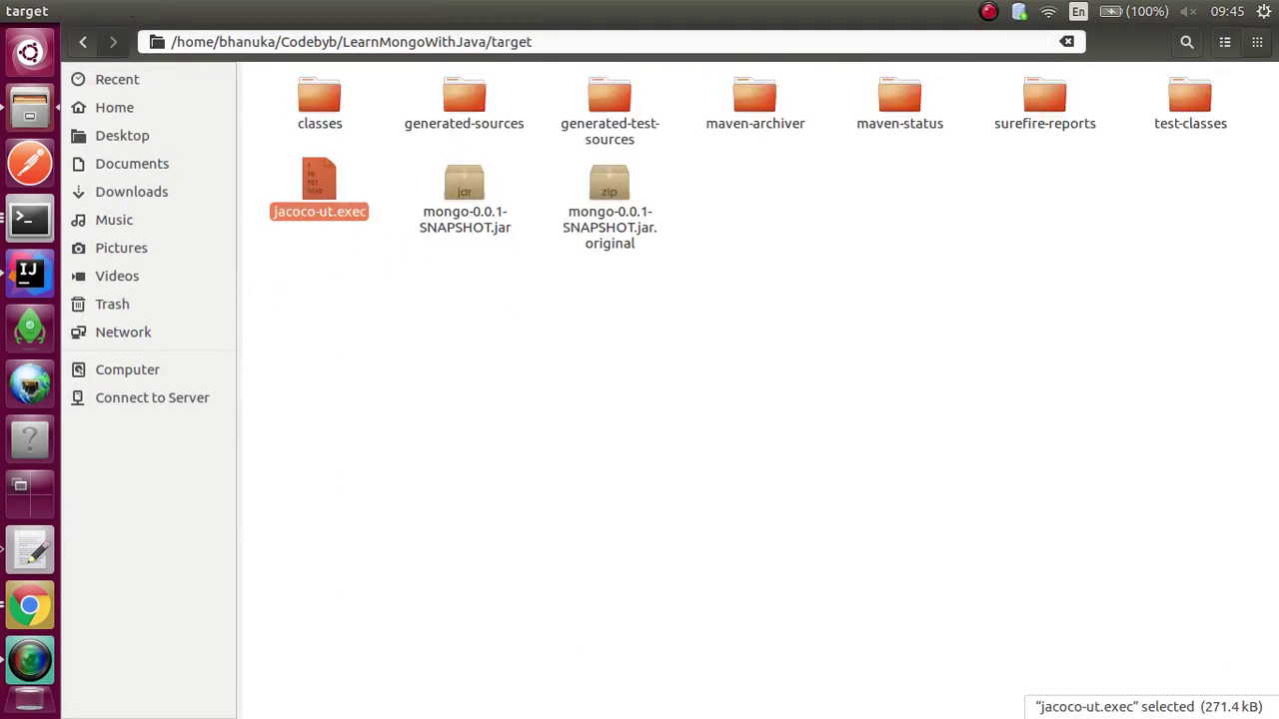
# - Switch to the Jenkins job configuration in Chrome and review the Execute SonarQube Scanner analysis properties
pyautogui.click(551, 536)
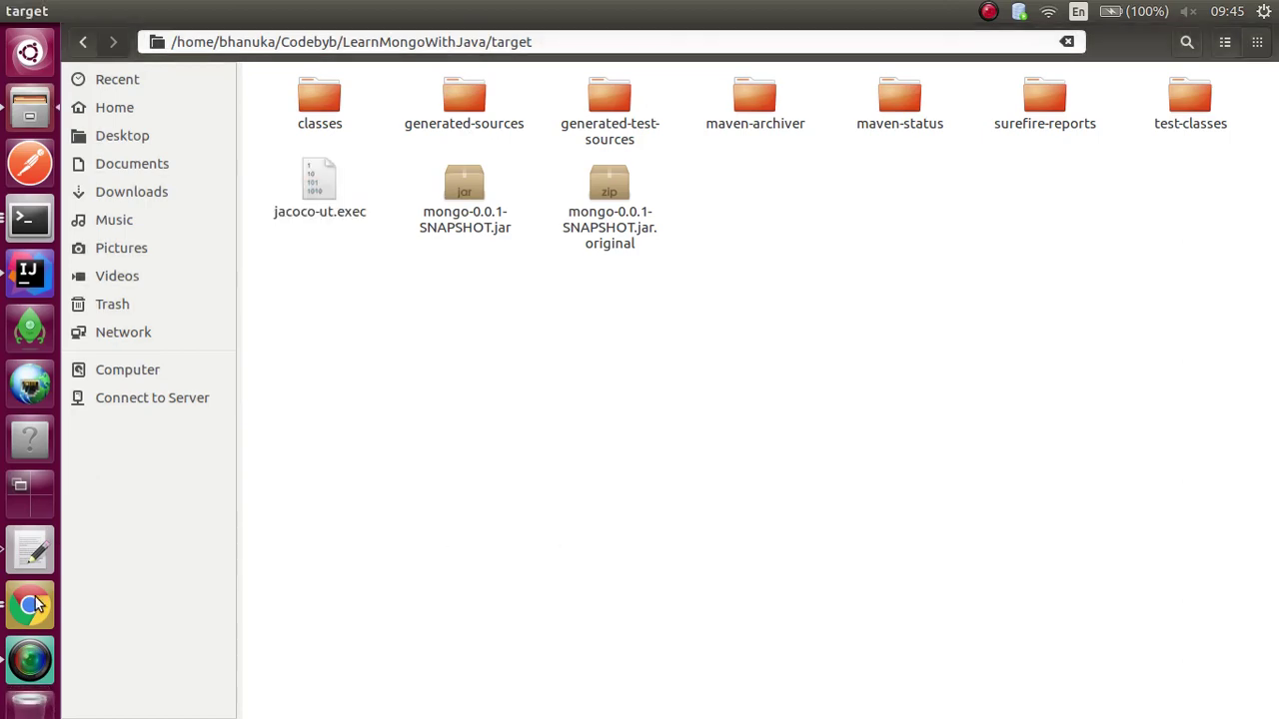
pyautogui.click(30, 605)
pyautogui.click(971, 38)
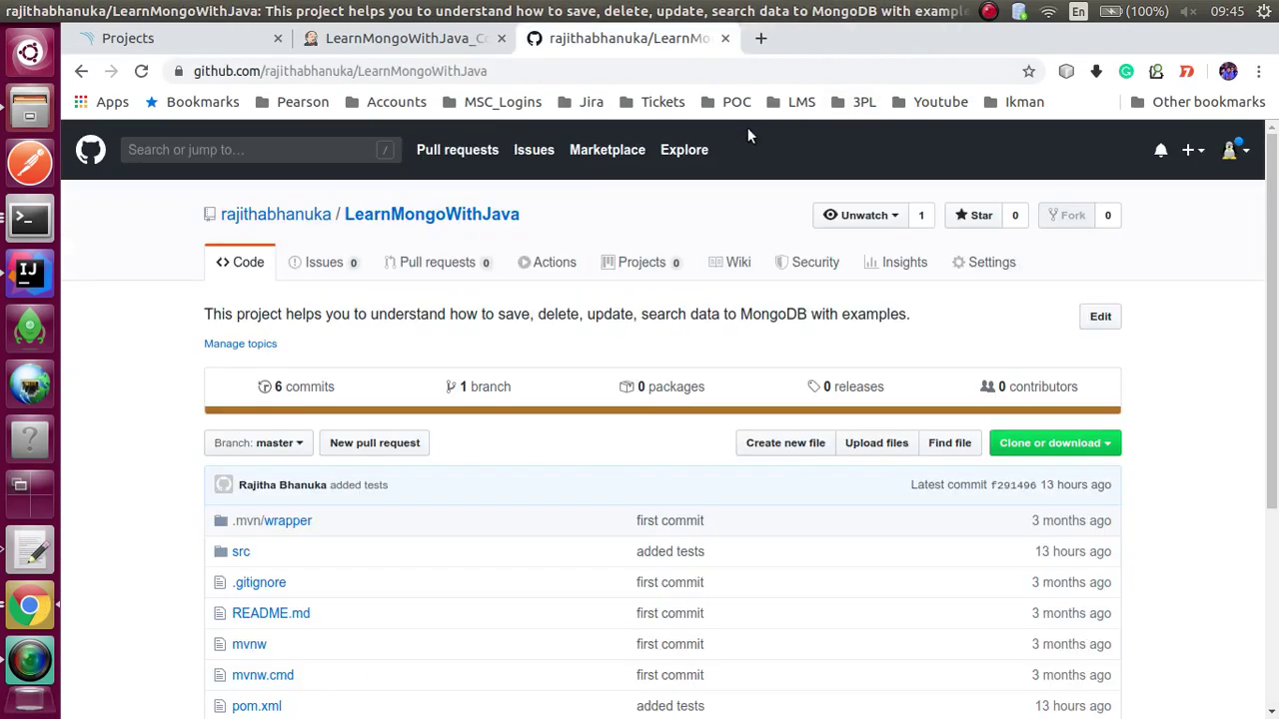
pyautogui.click(412, 38)
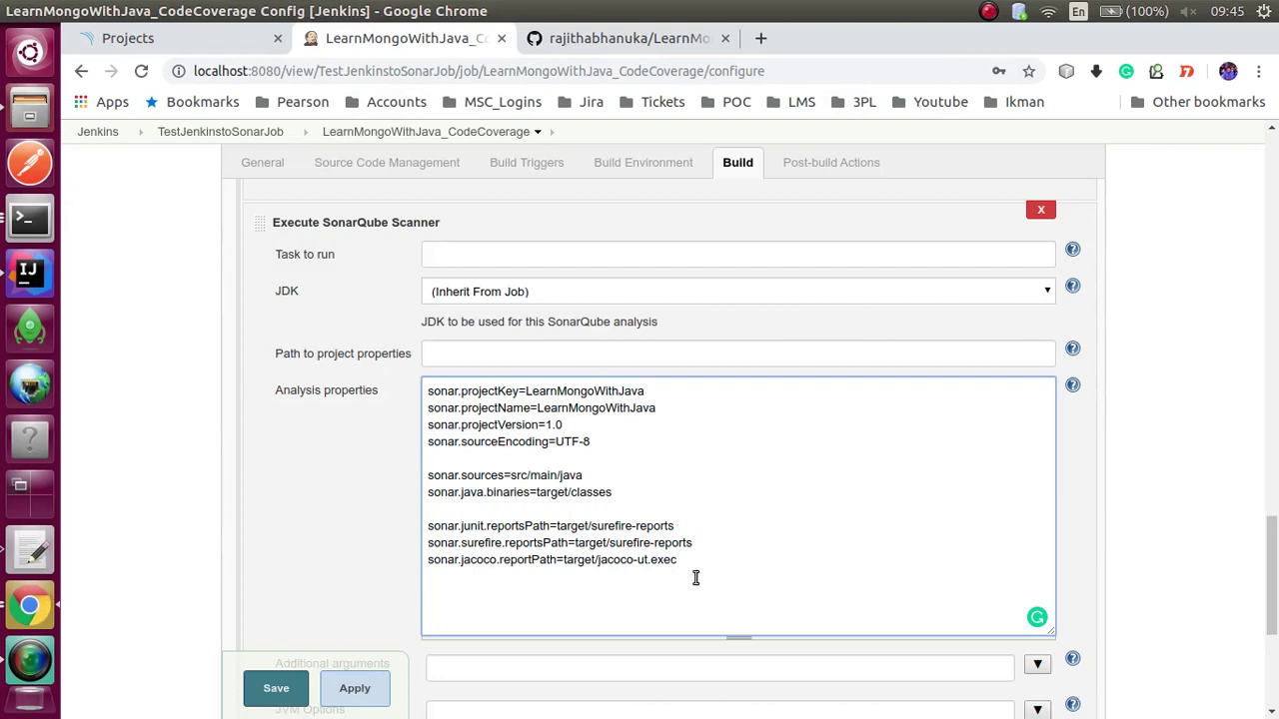
pyautogui.moveTo(703, 566); pyautogui.dragTo(424, 390)
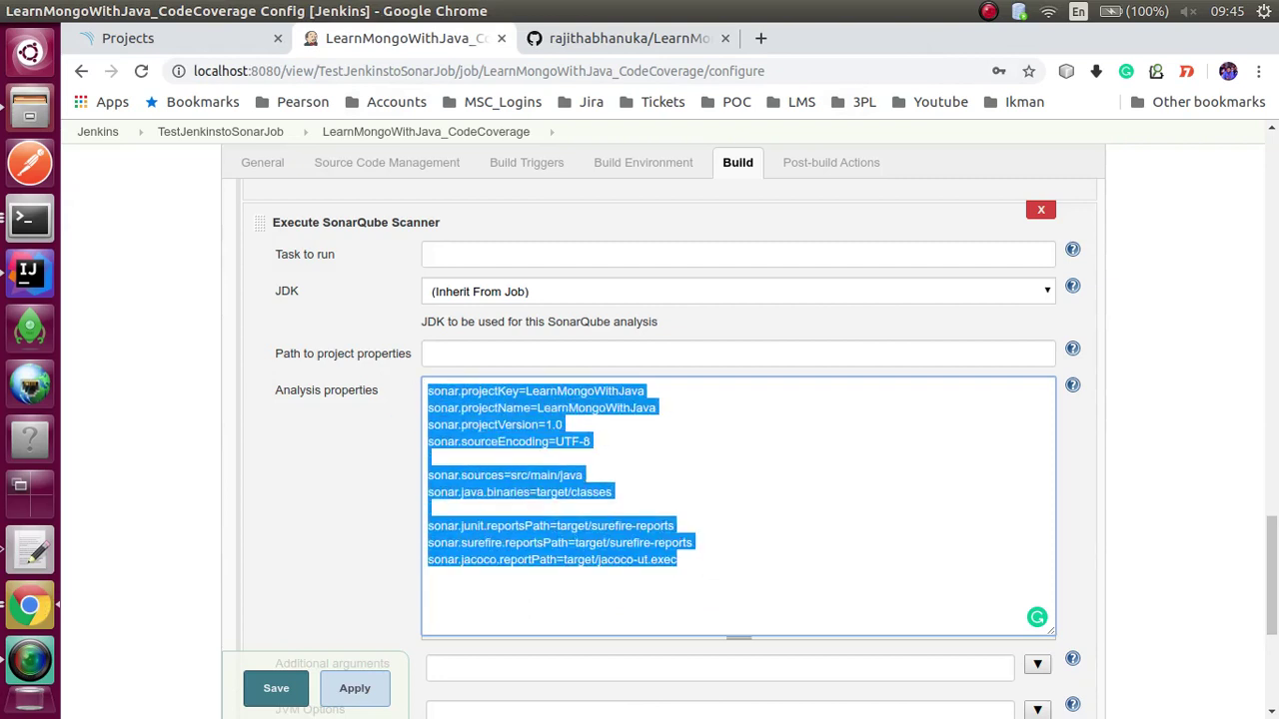
pyautogui.hotkey('alt', 'Tab')
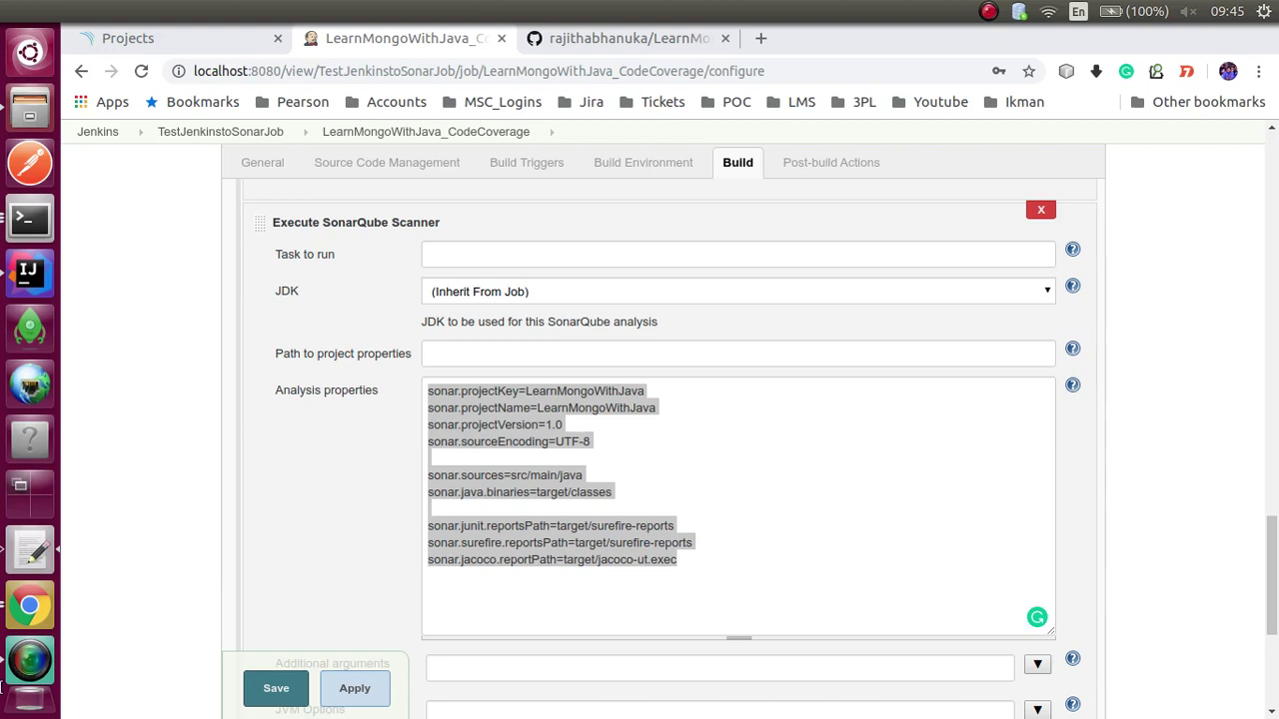
pyautogui.click(531, 458)
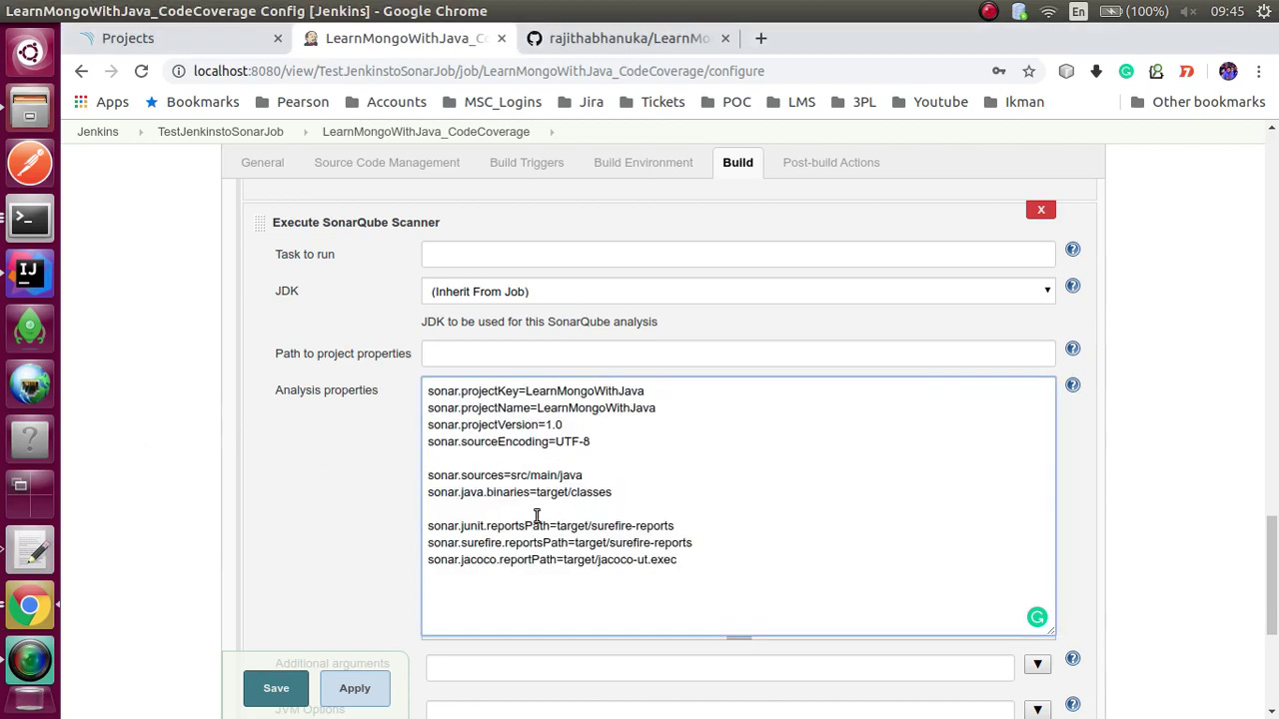
pyautogui.scroll(-3, 529, 494)
pyautogui.scroll(-2, 475, 471)
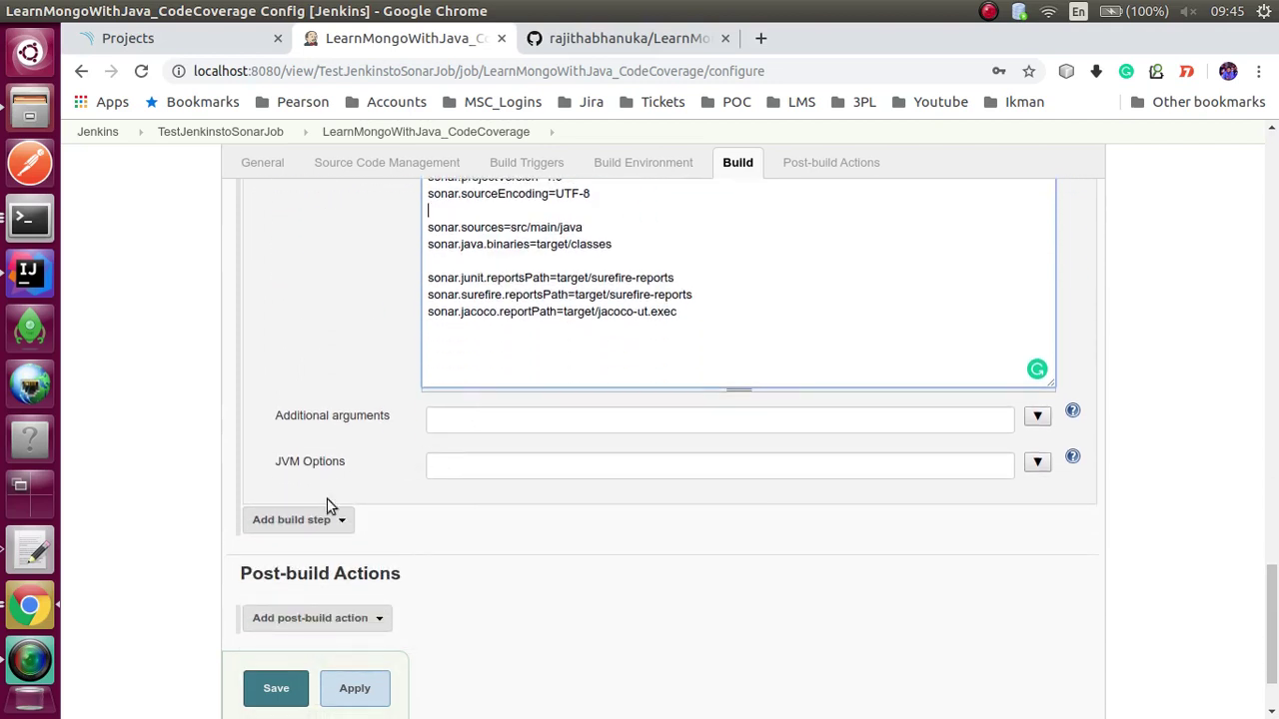
pyautogui.scroll(1, 734, 378)
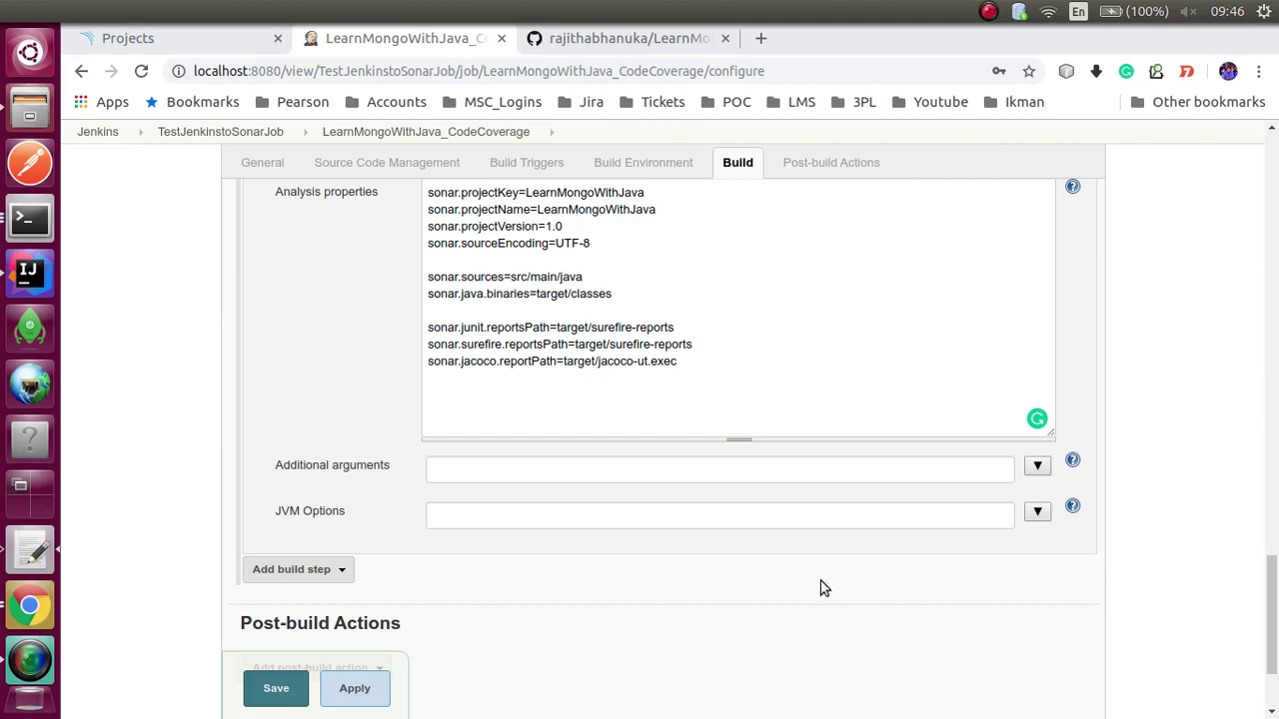
# - Paste sonar.host.url=$sonar_host_url and the JDBC username/password and sonar.login/sonar.password properties below sonar.jacoco.reportPath, removing blank lines between the four credential properties
pyautogui.click(639, 379)
pyautogui.hotkey('ctrl', 'v')
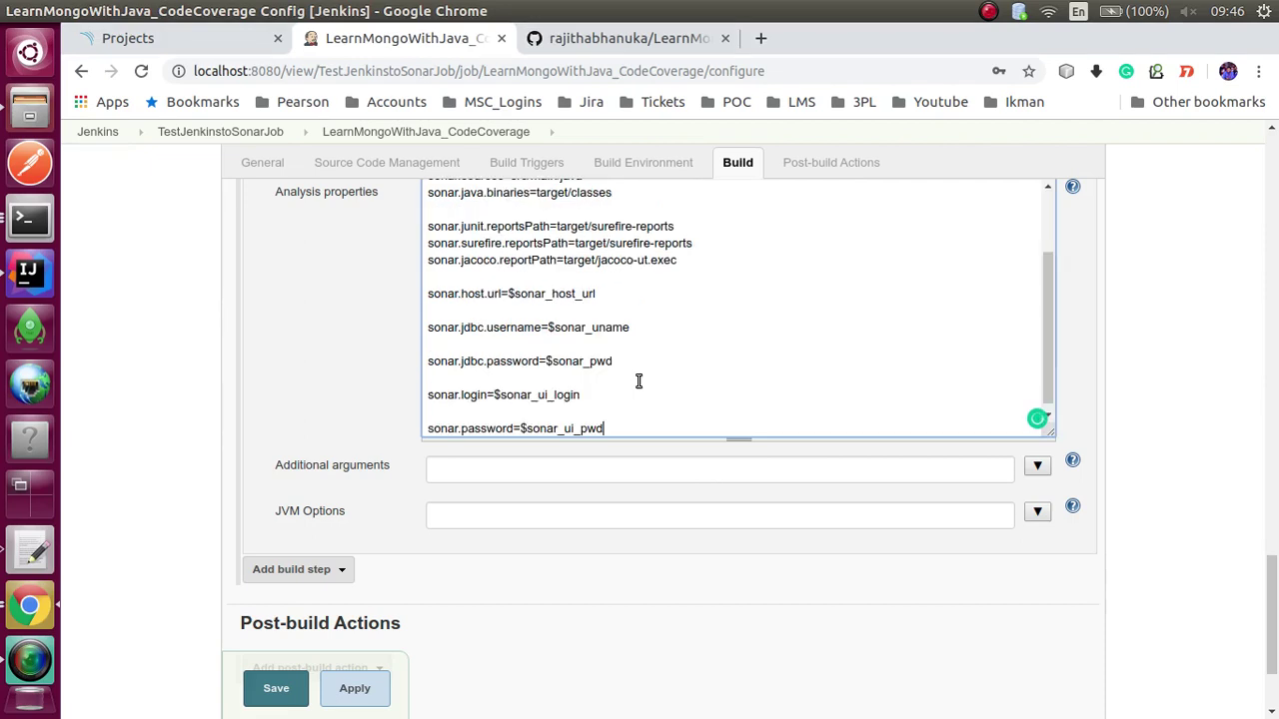
pyautogui.click(577, 407)
pyautogui.press('BackSpace')
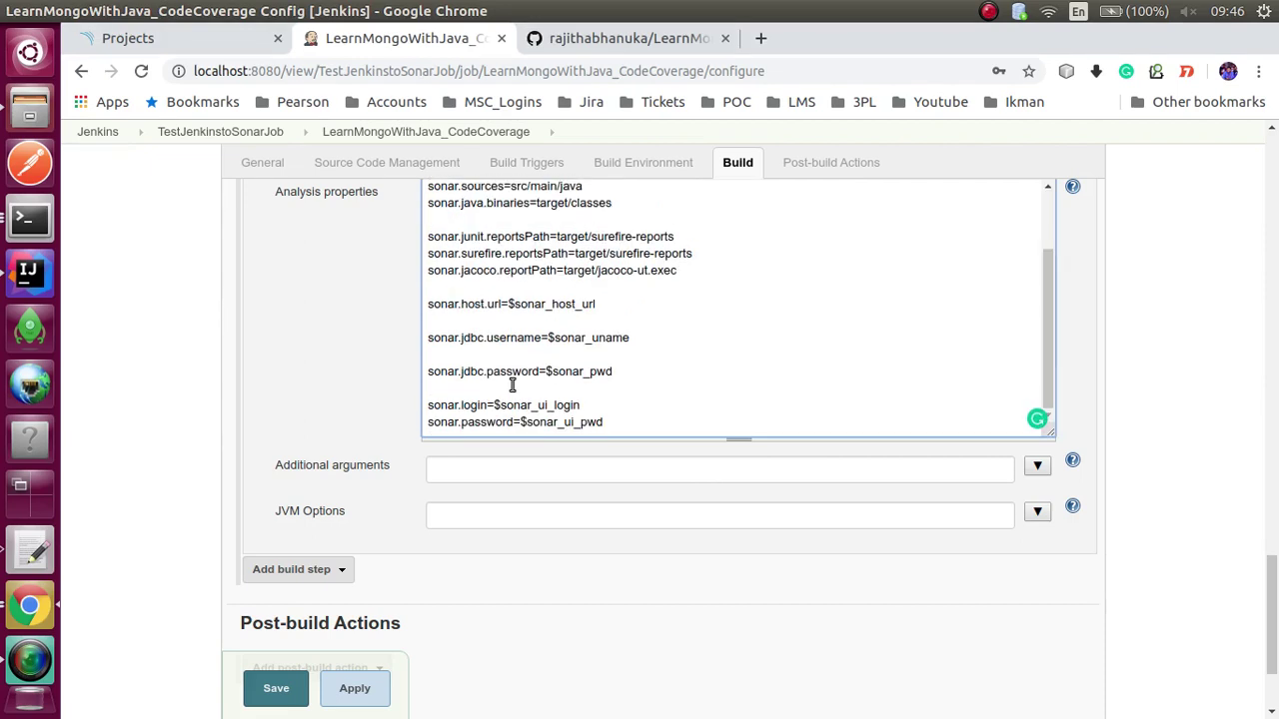
pyautogui.click(513, 385)
pyautogui.press('BackSpace')
pyautogui.click(484, 366)
pyautogui.press('BackSpace')
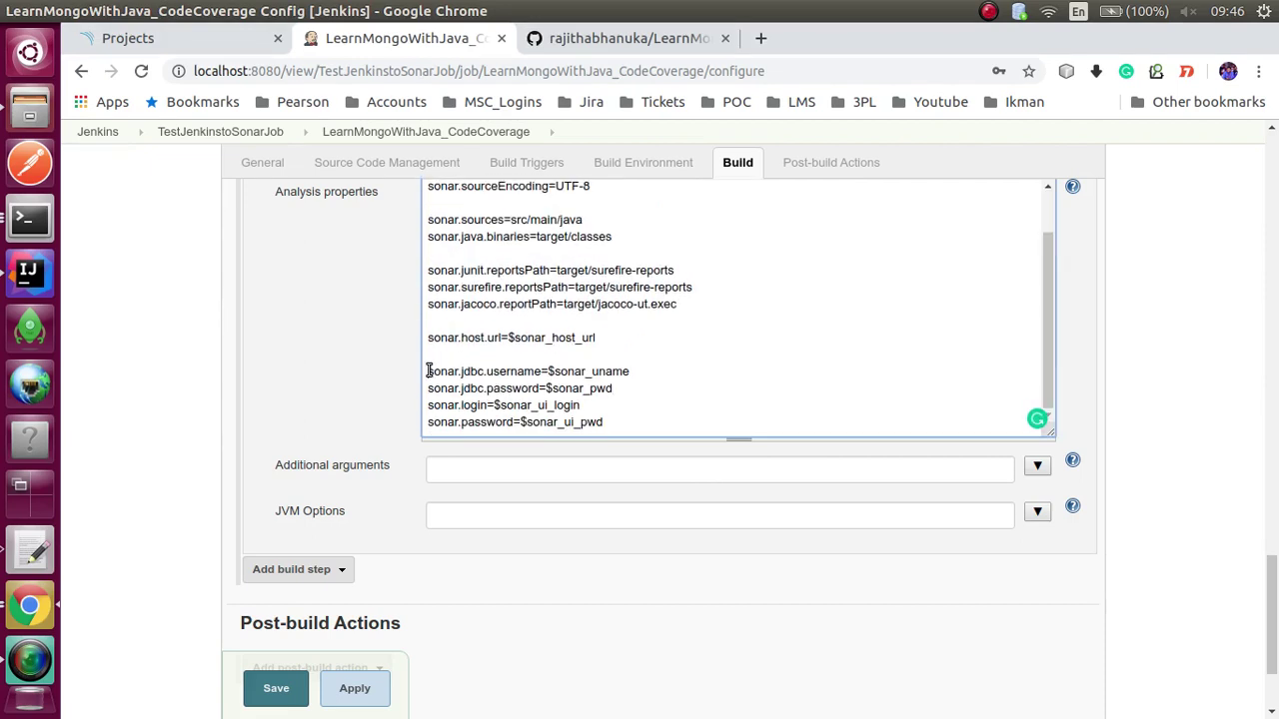
# - Comment out the sonar.jdbc.username, sonar.jdbc.password, sonar.login and sonar.password properties with #
pyautogui.click(428, 371)
pyautogui.write('#')
pyautogui.click(430, 388)
pyautogui.write('#')
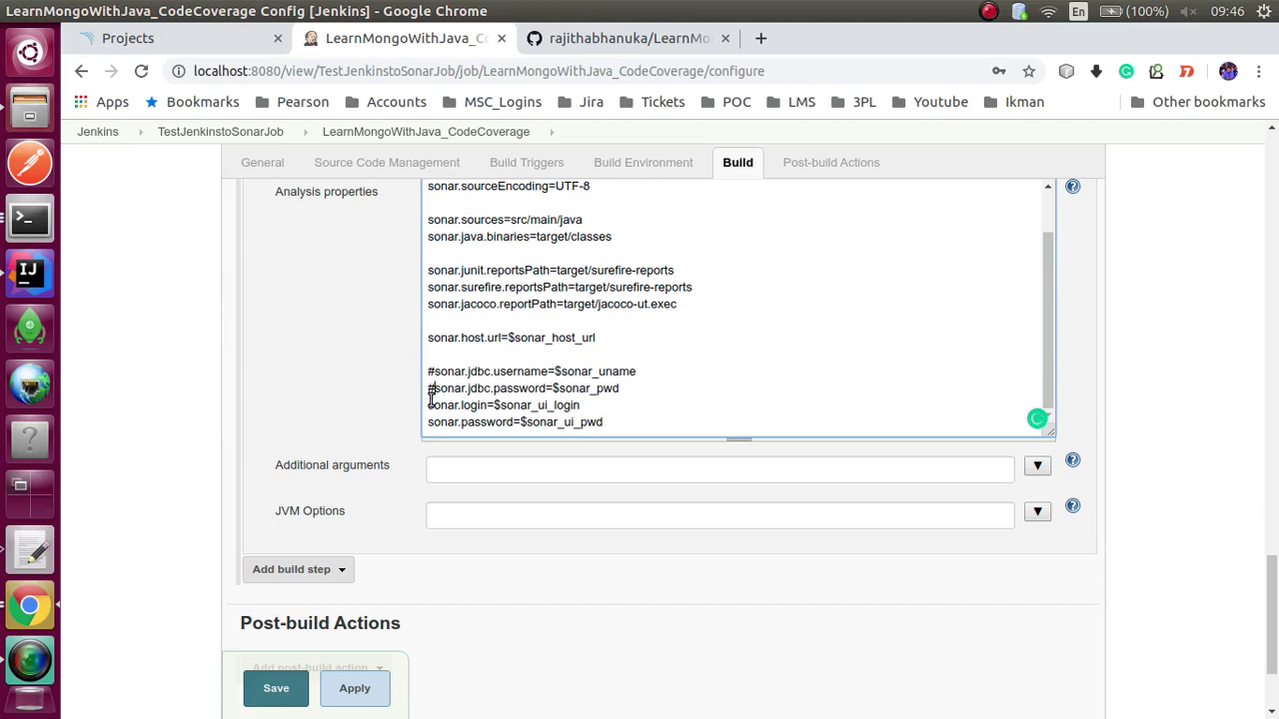
pyautogui.click(430, 406)
pyautogui.write('#')
pyautogui.click(429, 421)
pyautogui.write('#')
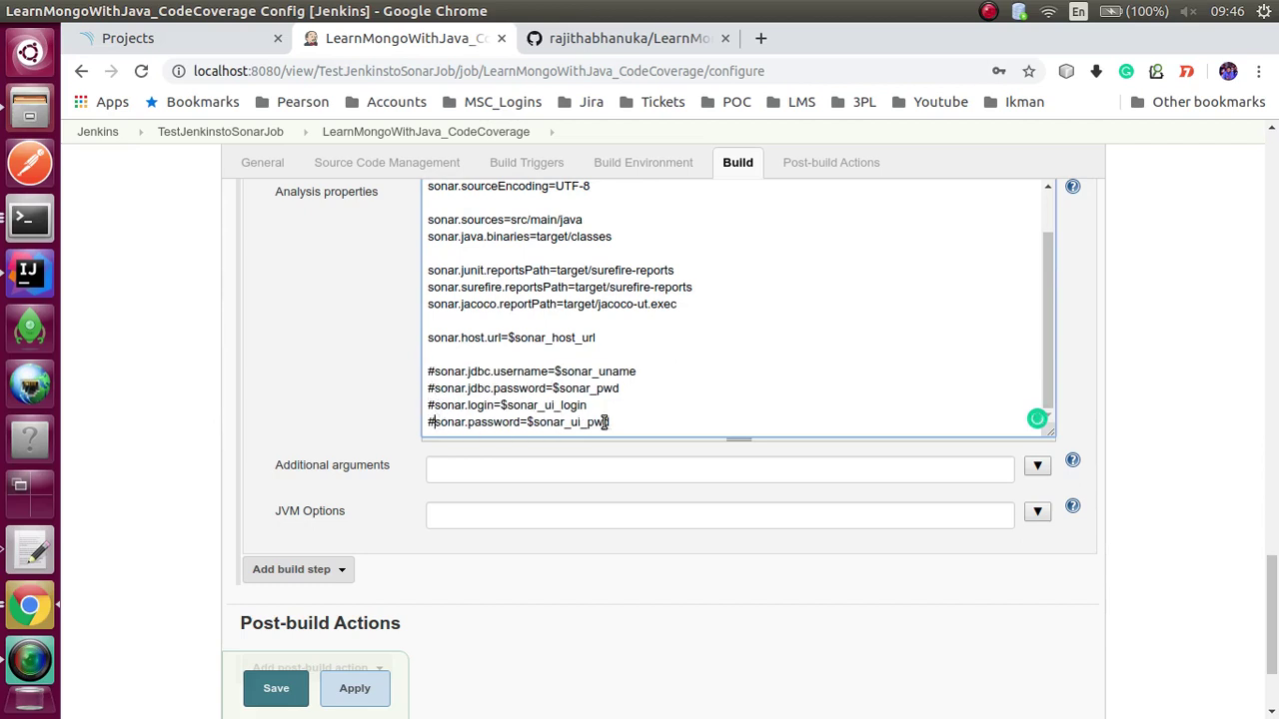
# - Clear the variable values after the equals signs of the four commented-out credential properties and save the job configuration
pyautogui.doubleClick(586, 423)
pyautogui.press('BackSpace')
pyautogui.press('BackSpace')
pyautogui.doubleClick(572, 406)
pyautogui.press('BackSpace')
pyautogui.press('BackSpace')
pyautogui.doubleClick(593, 388)
pyautogui.press('BackSpace')
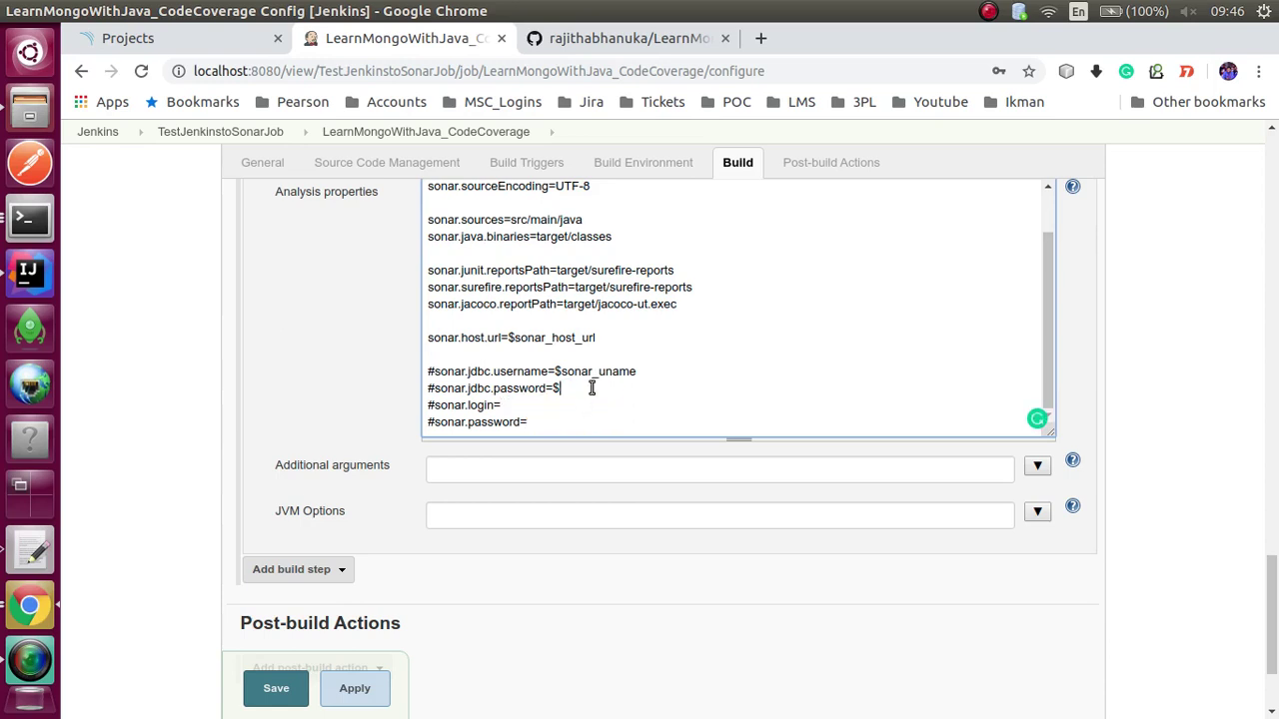
pyautogui.press('BackSpace')
pyautogui.doubleClick(601, 372)
pyautogui.press('BackSpace')
pyautogui.press('BackSpace')
pyautogui.click(280, 689)
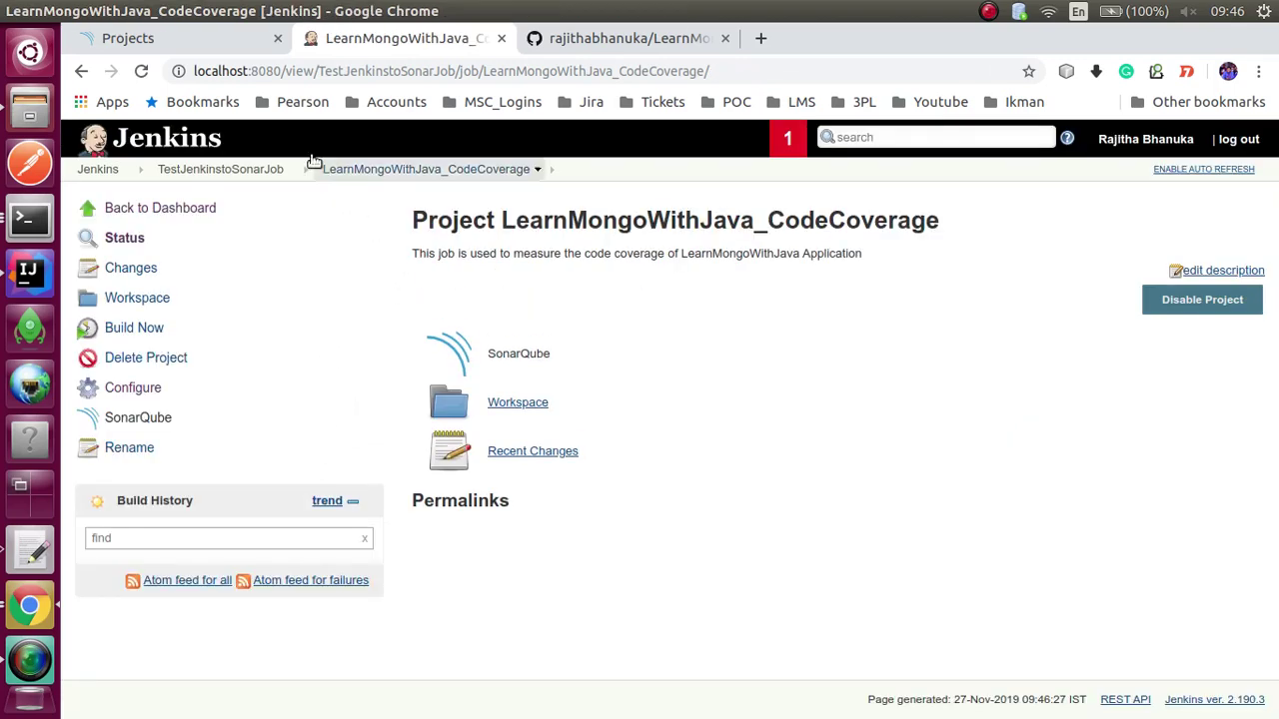
# - Refresh the SonarQube projects page, and start and abort a build of the LearnMongoWithJava_CodeCoverage job in Jenkins
pyautogui.click(225, 40)
pyautogui.click(141, 71)
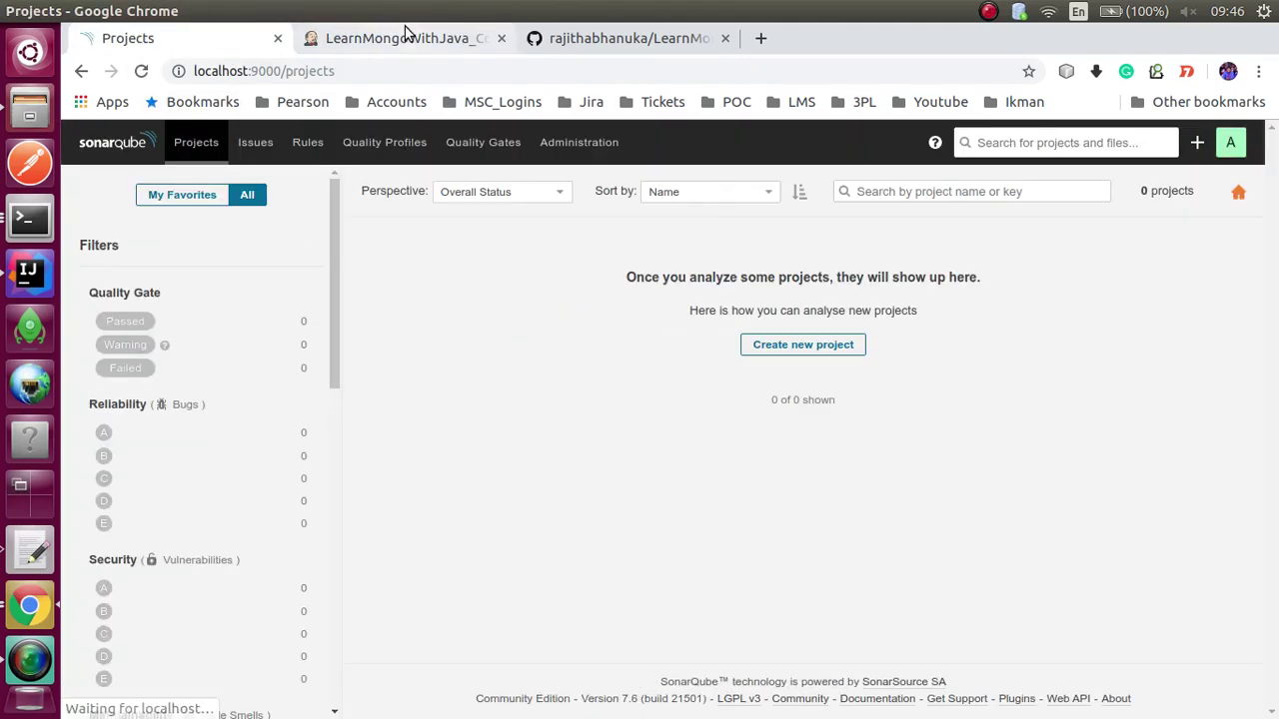
pyautogui.hotkey('ctrl', 'Tab')
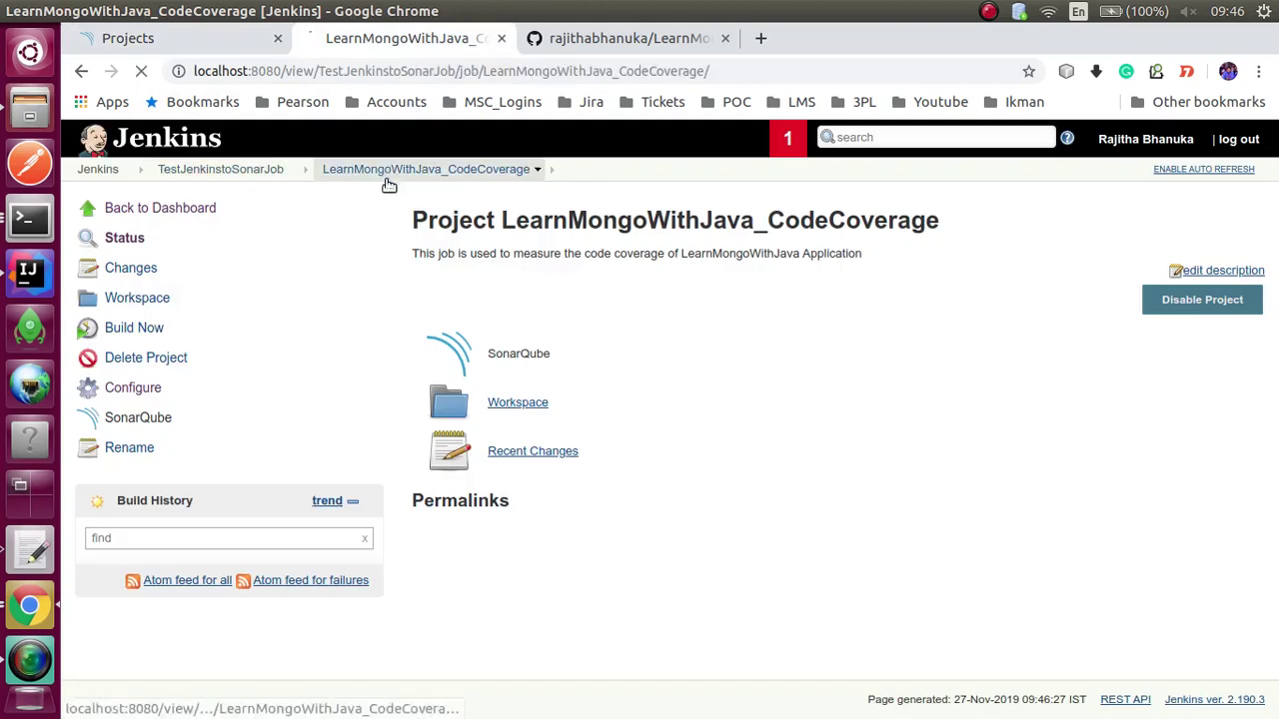
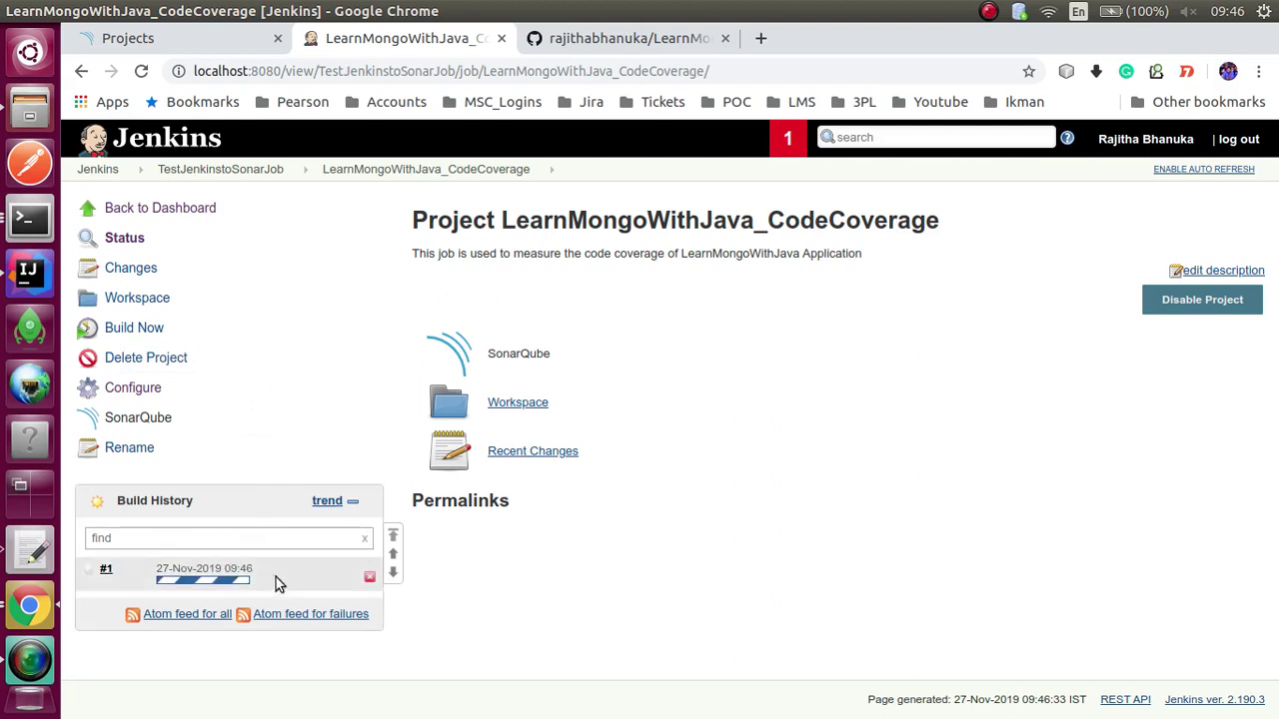
pyautogui.click(370, 577)
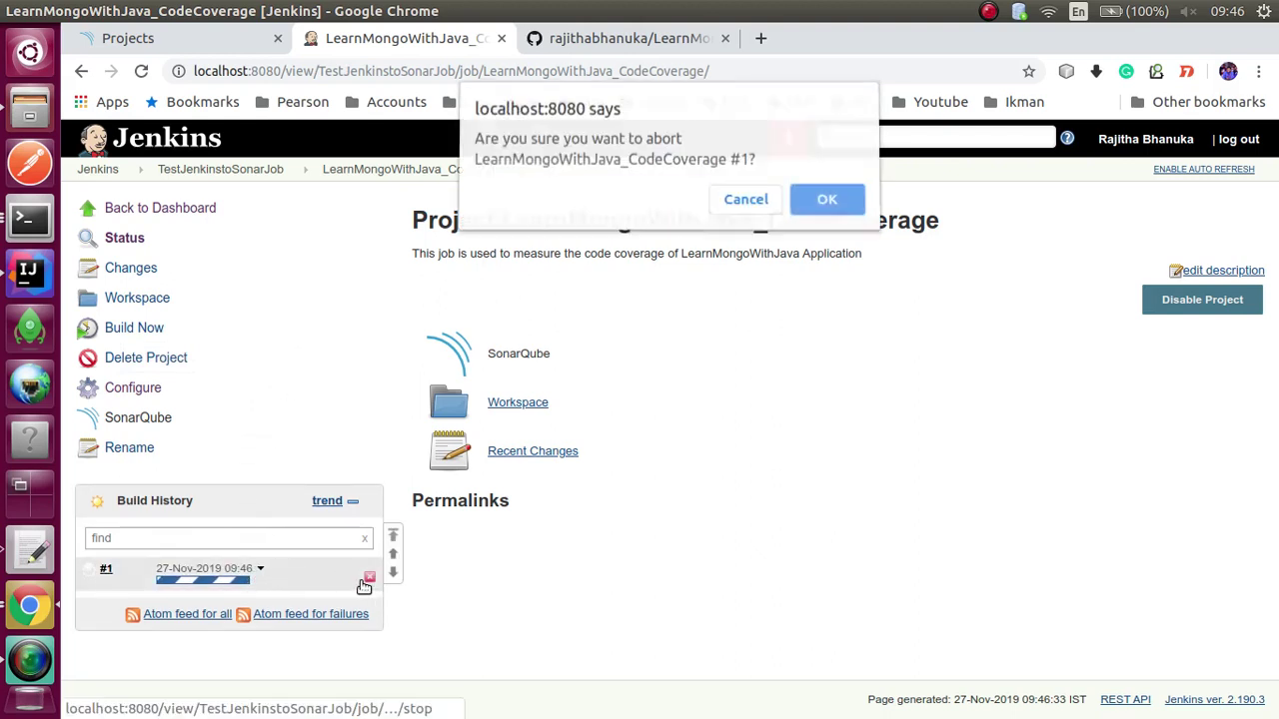
pyautogui.click(822, 208)
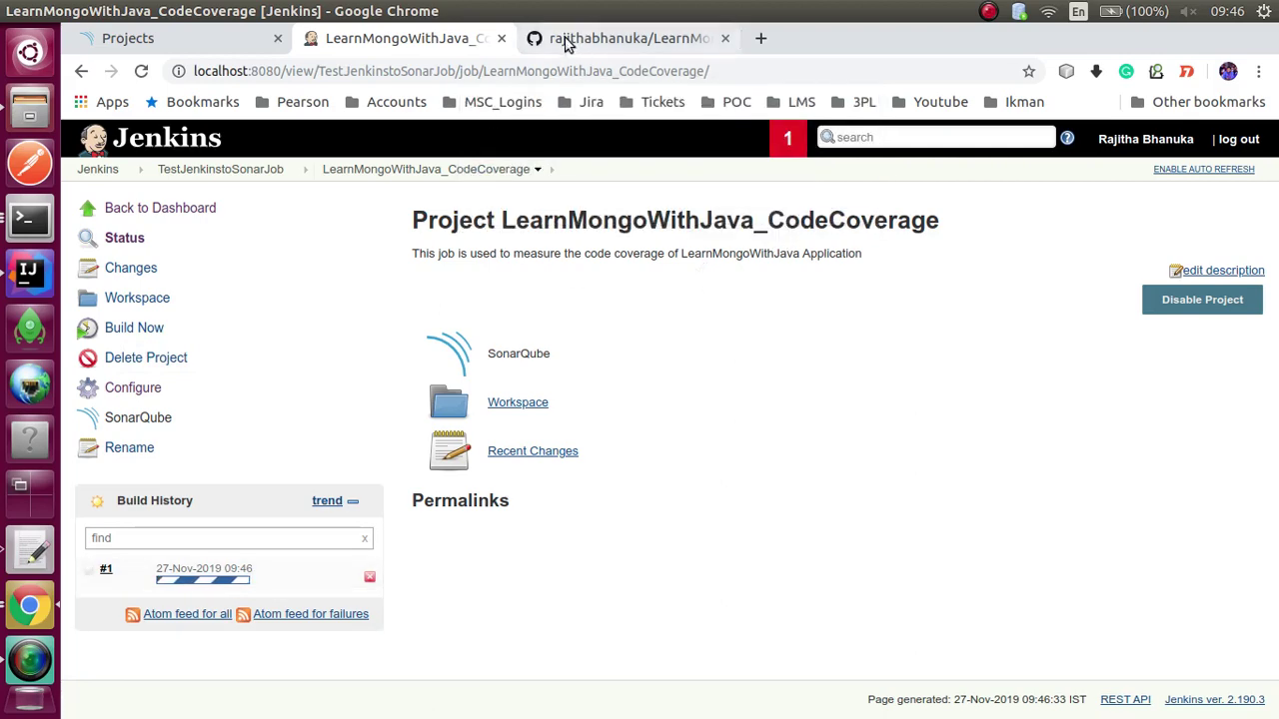
# - Switch to IntelliJ IDEA, commit pom.xml with the message "jacoco added" and push the commit to origin/master
pyautogui.hotkey('alt', 'Tab')
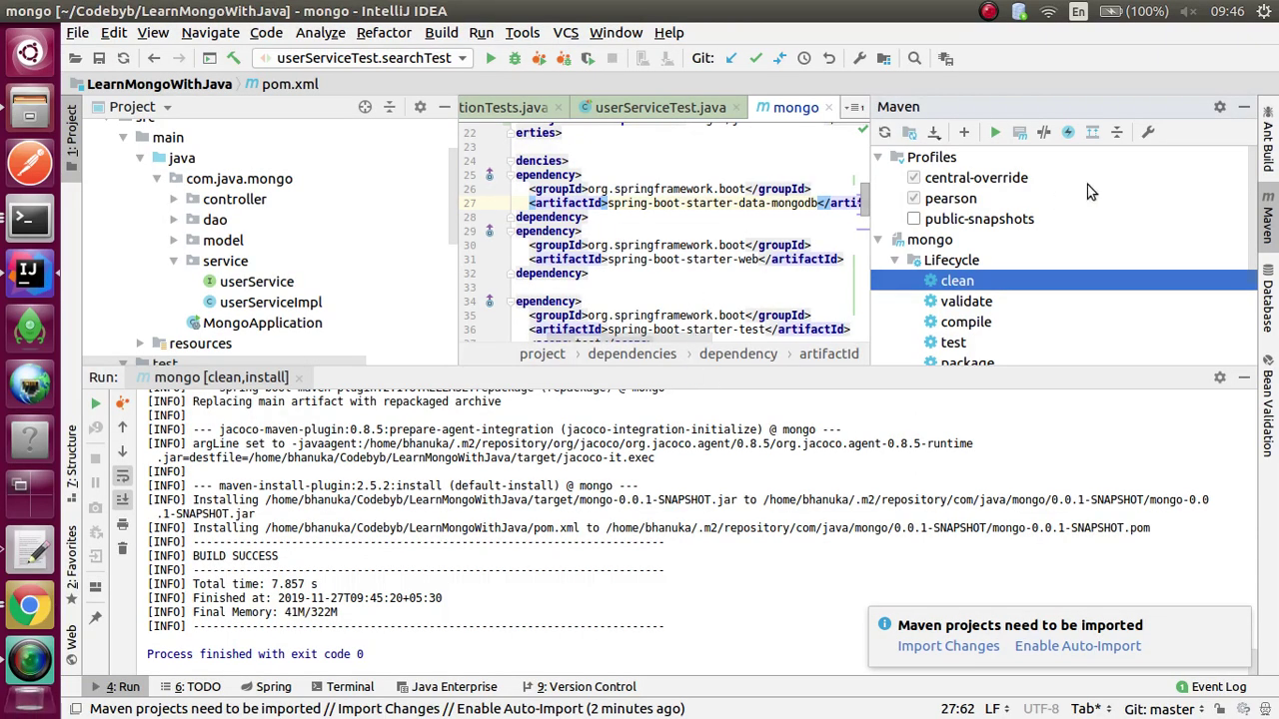
pyautogui.rightClick(679, 250)
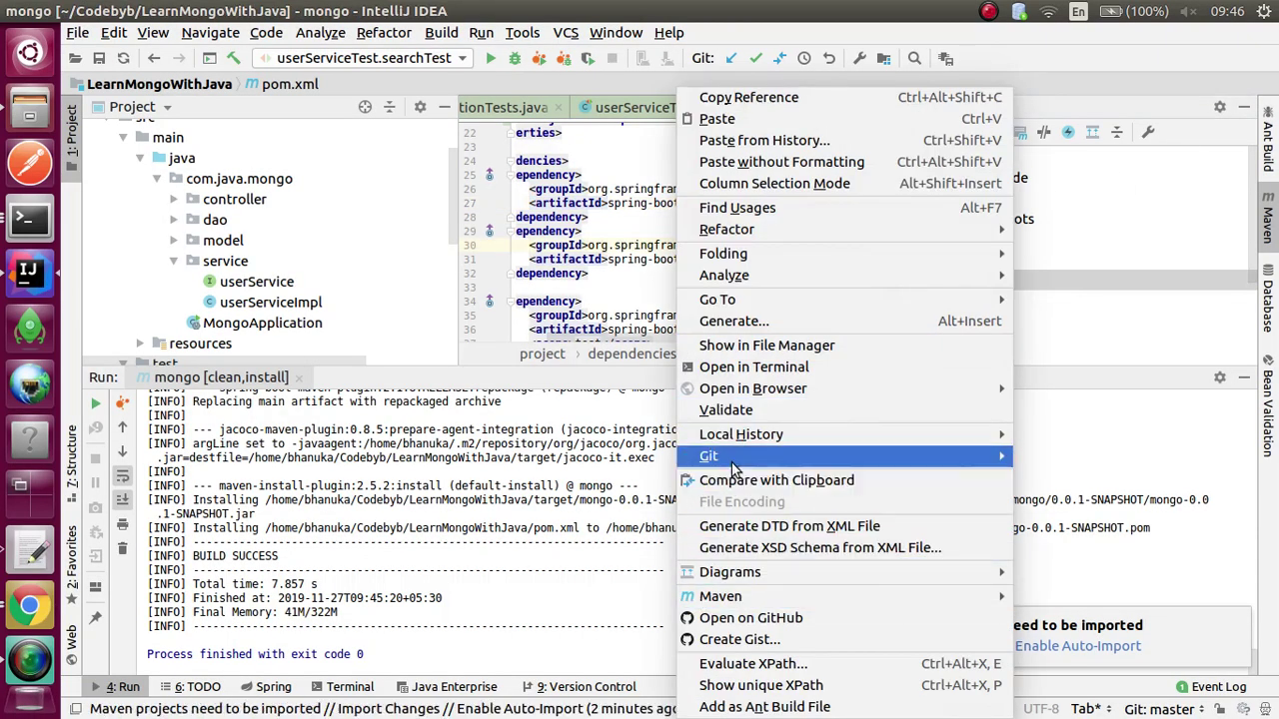
pyautogui.moveTo(708, 457)
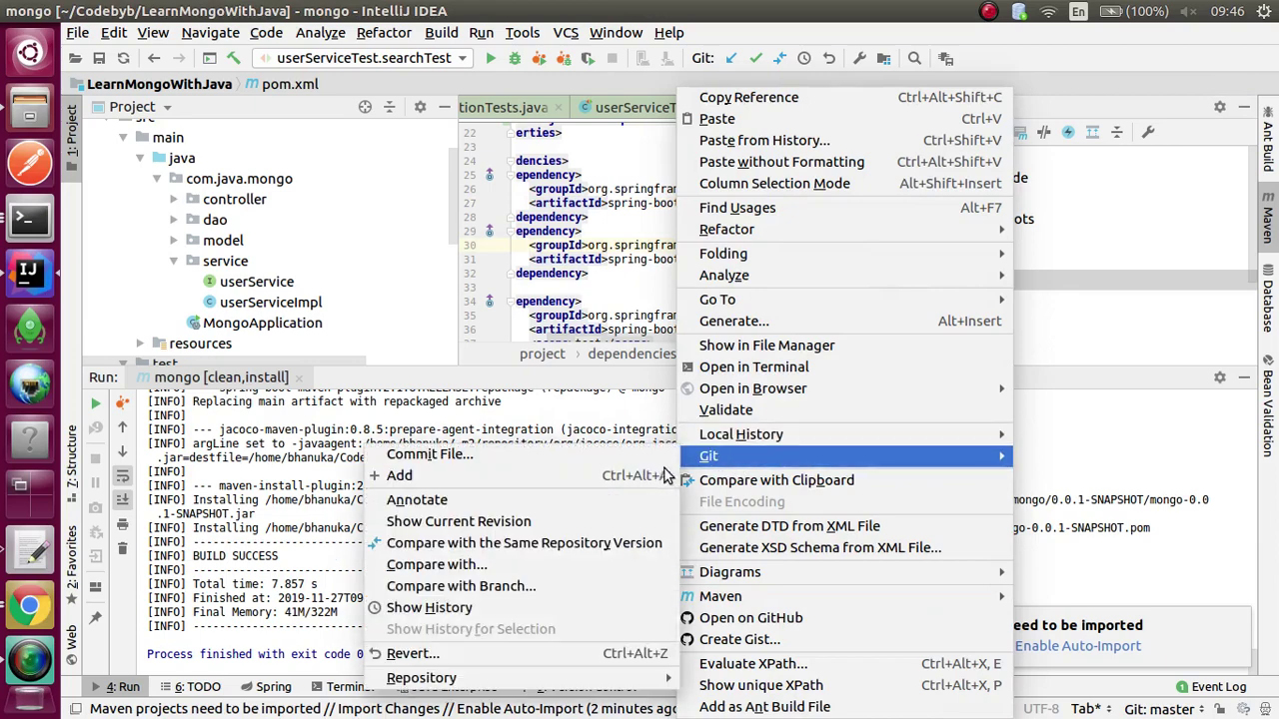
pyautogui.click(547, 456)
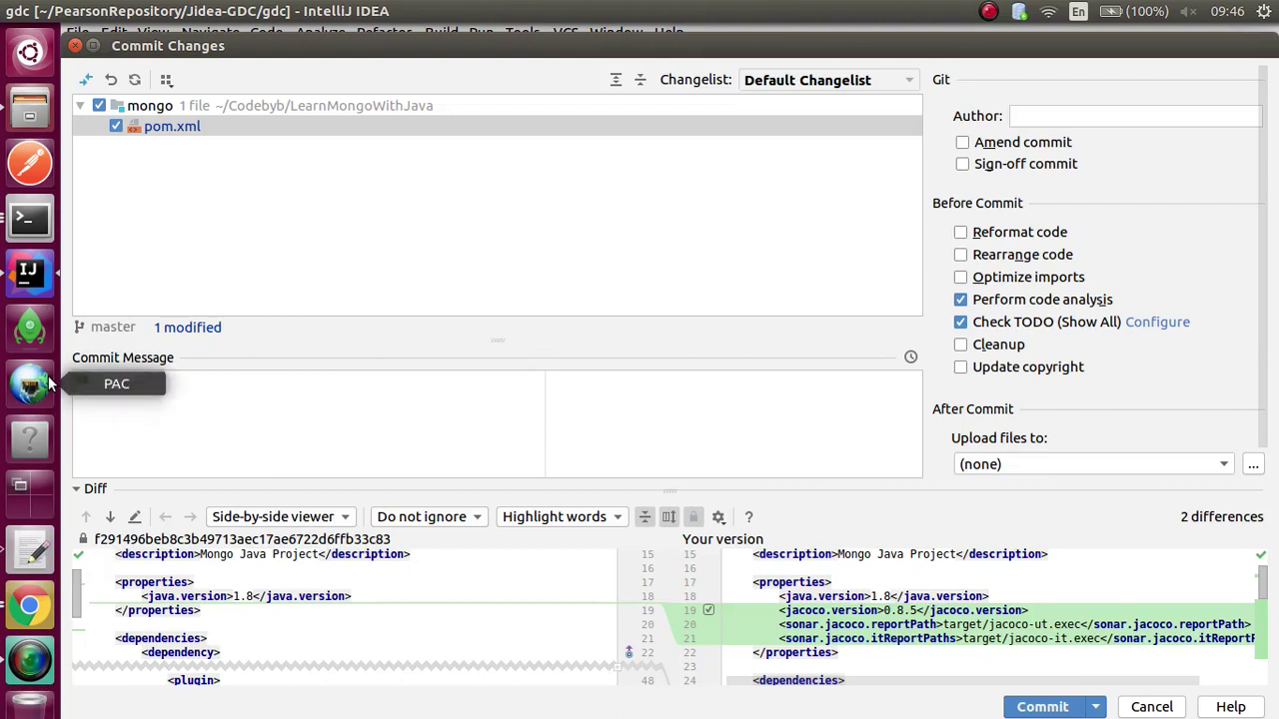
pyautogui.write('added jacoco a')
pyautogui.write('dded')
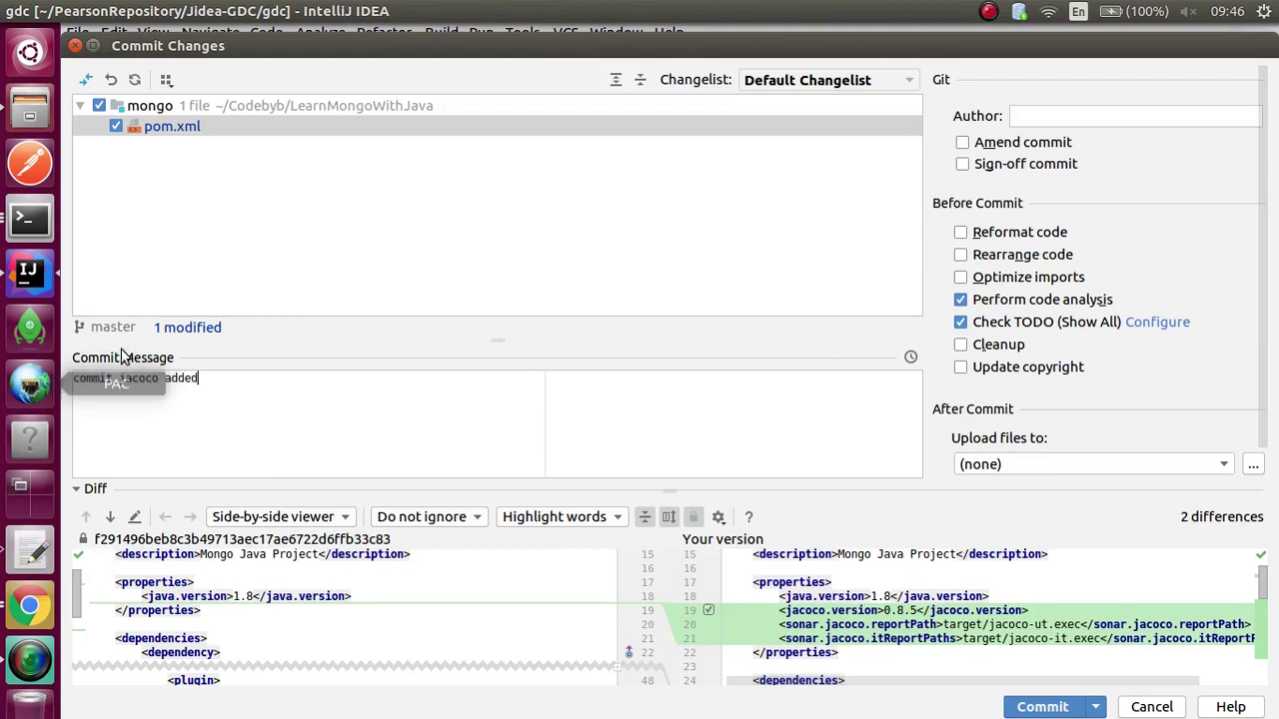
pyautogui.doubleClick(107, 377)
pyautogui.press('BackSpace')
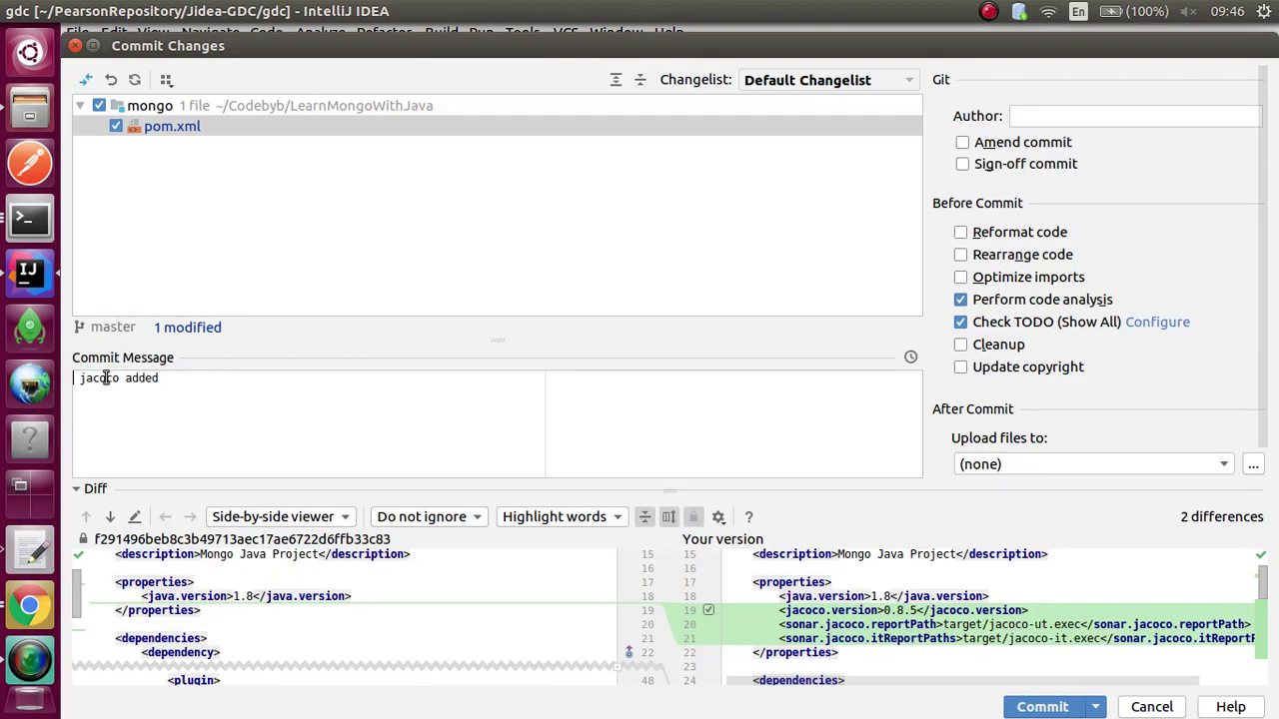
pyautogui.press('Delete')
pyautogui.click(1095, 706)
pyautogui.click(1061, 635)
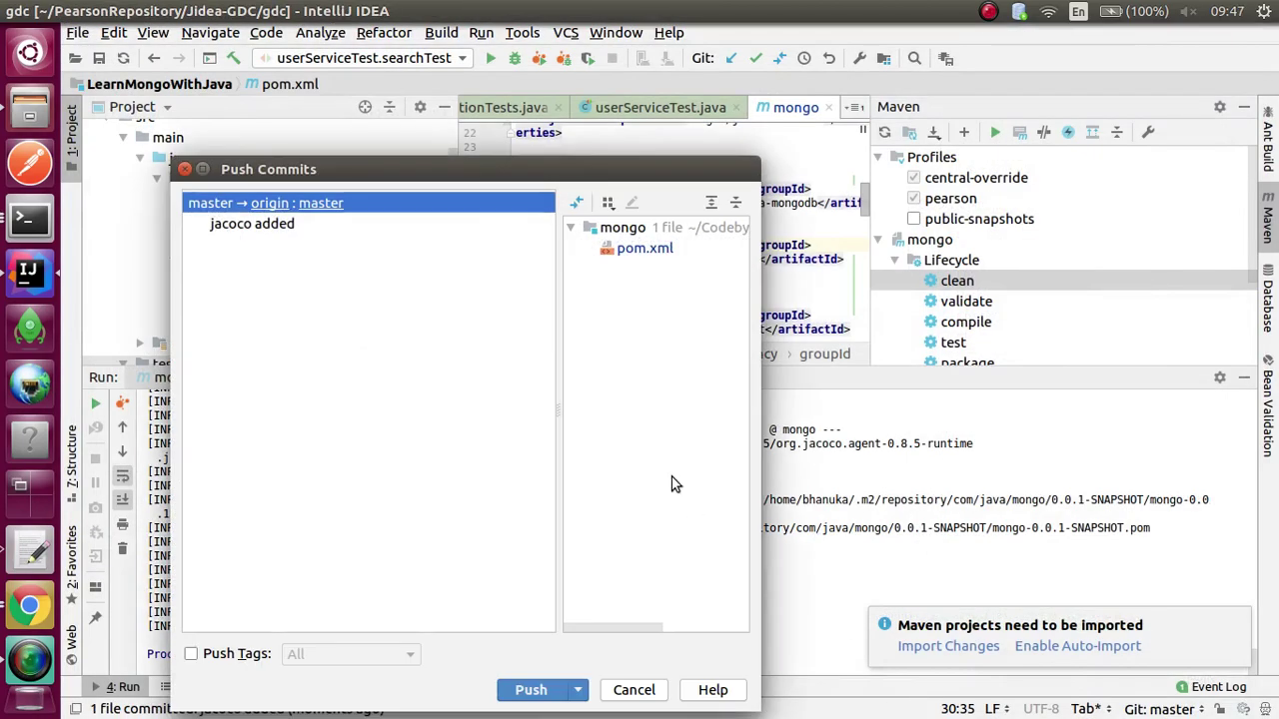
pyautogui.click(531, 690)
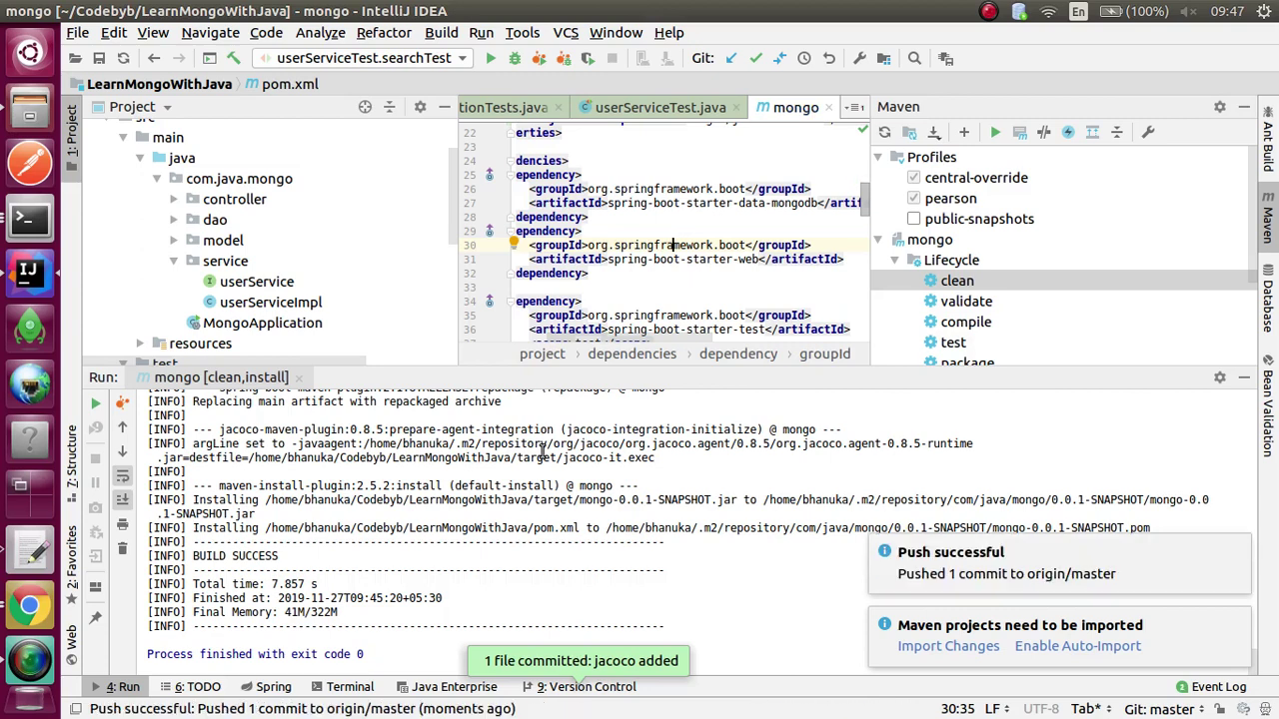
# - Switch back to Chrome and start a new build of the LearnMongoWithJava_CodeCoverage job in Jenkins
pyautogui.click(38, 604)
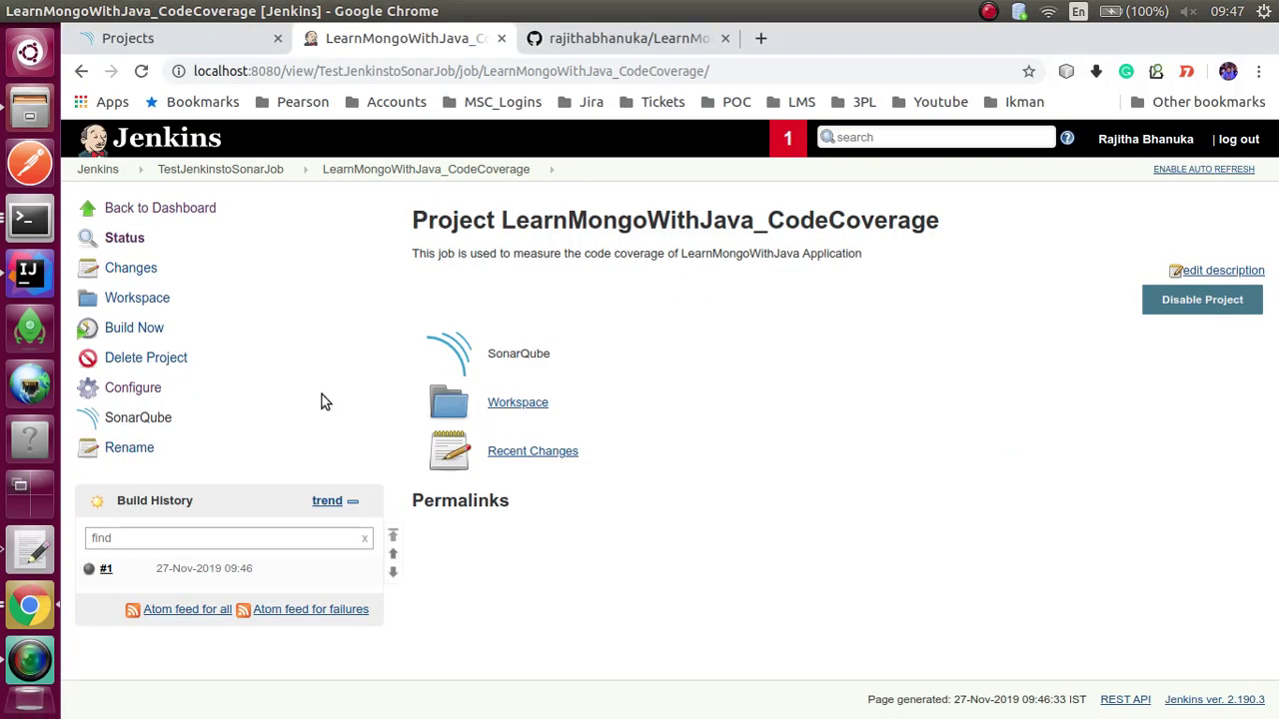
pyautogui.click(130, 328)
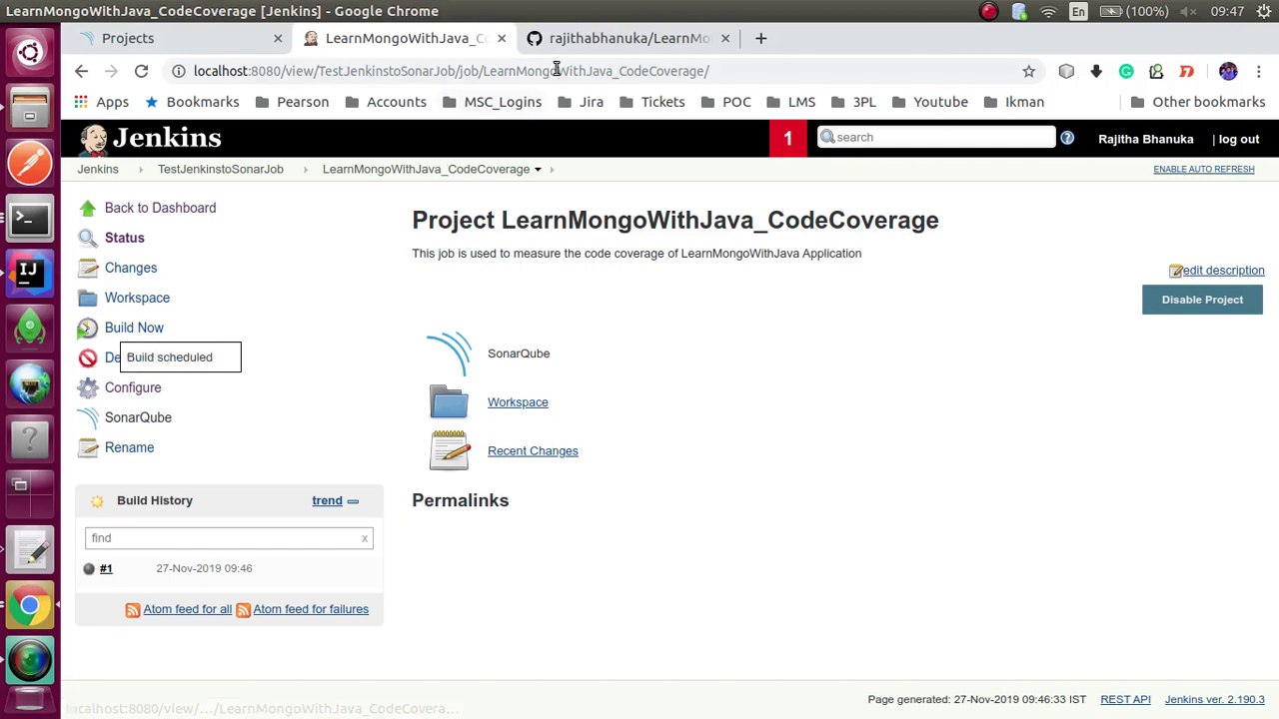
# - Reload the LearnMongoWithJava repository on GitHub, check the latest commit on pom.xml, and return to the Jenkins job page
pyautogui.click(590, 38)
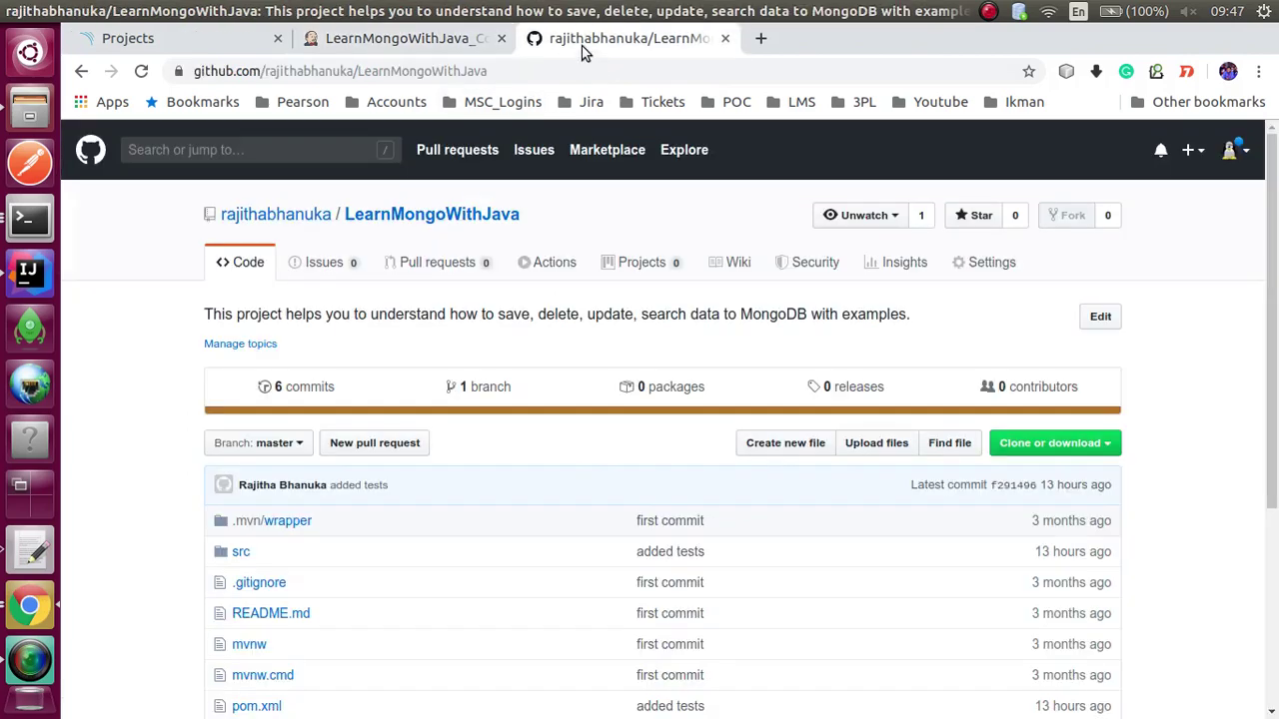
pyautogui.click(142, 71)
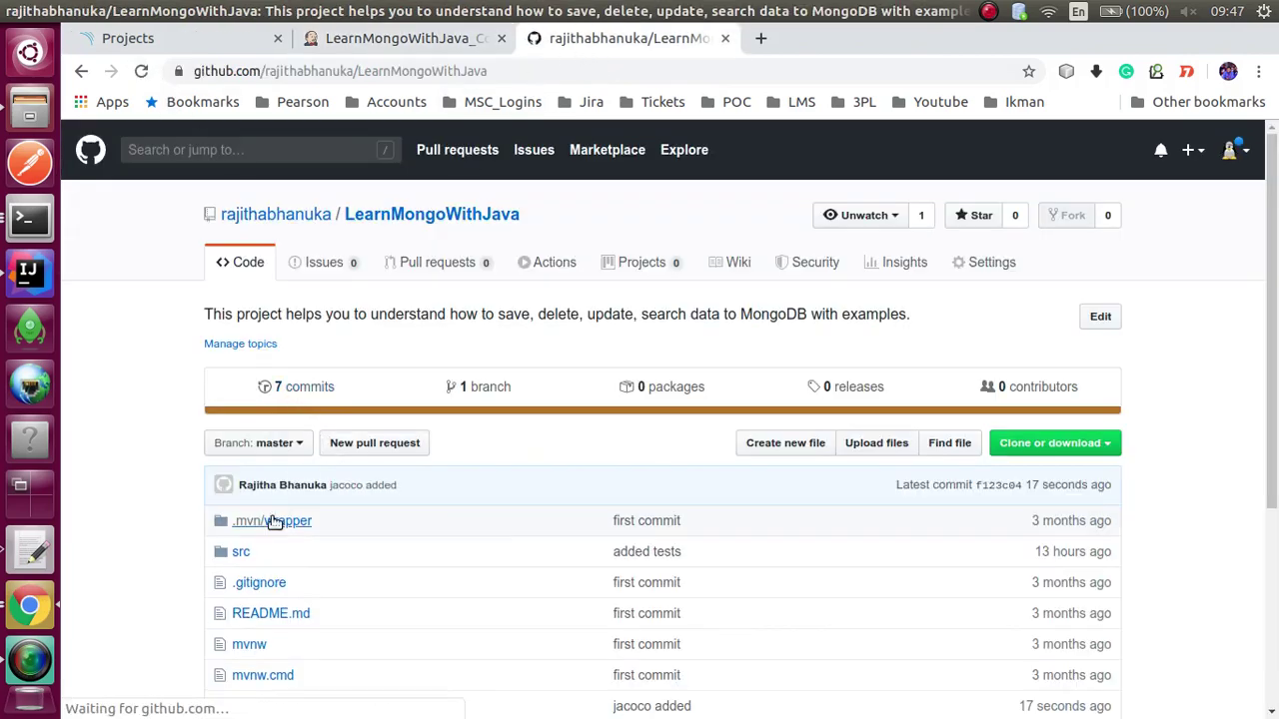
pyautogui.scroll(-1, 602, 565)
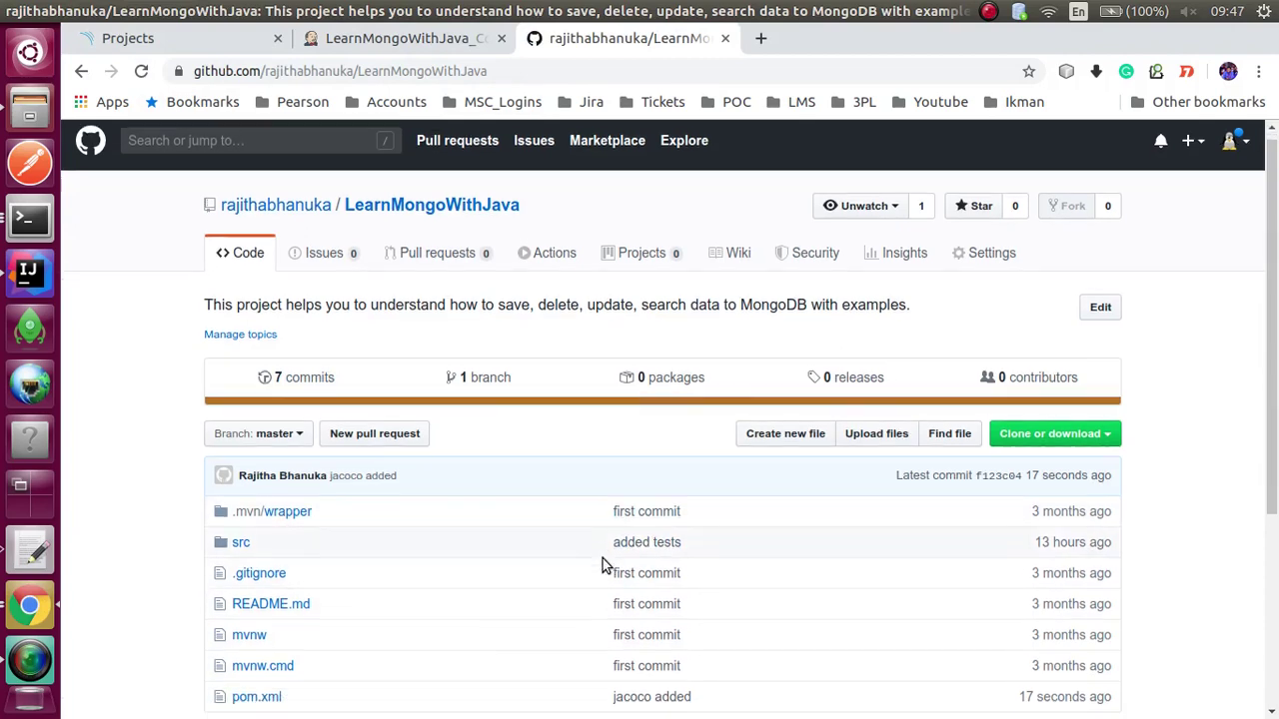
pyautogui.scroll(-3, 603, 566)
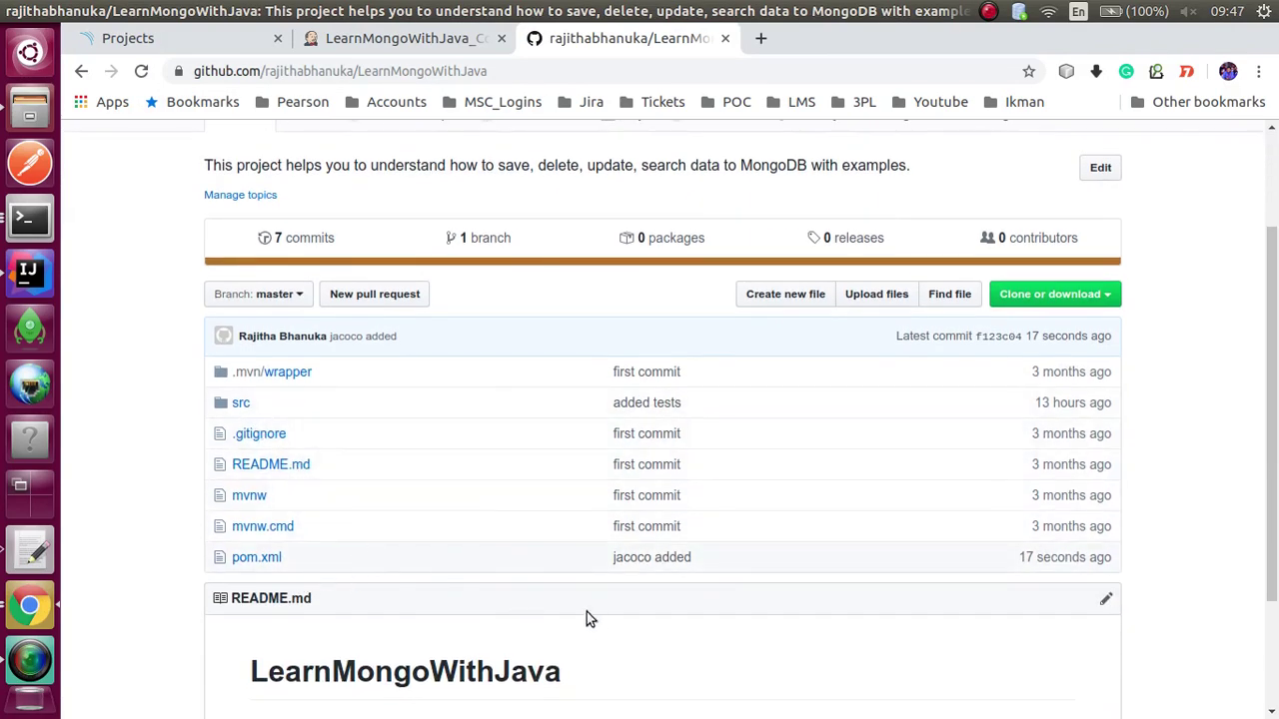
pyautogui.click(399, 40)
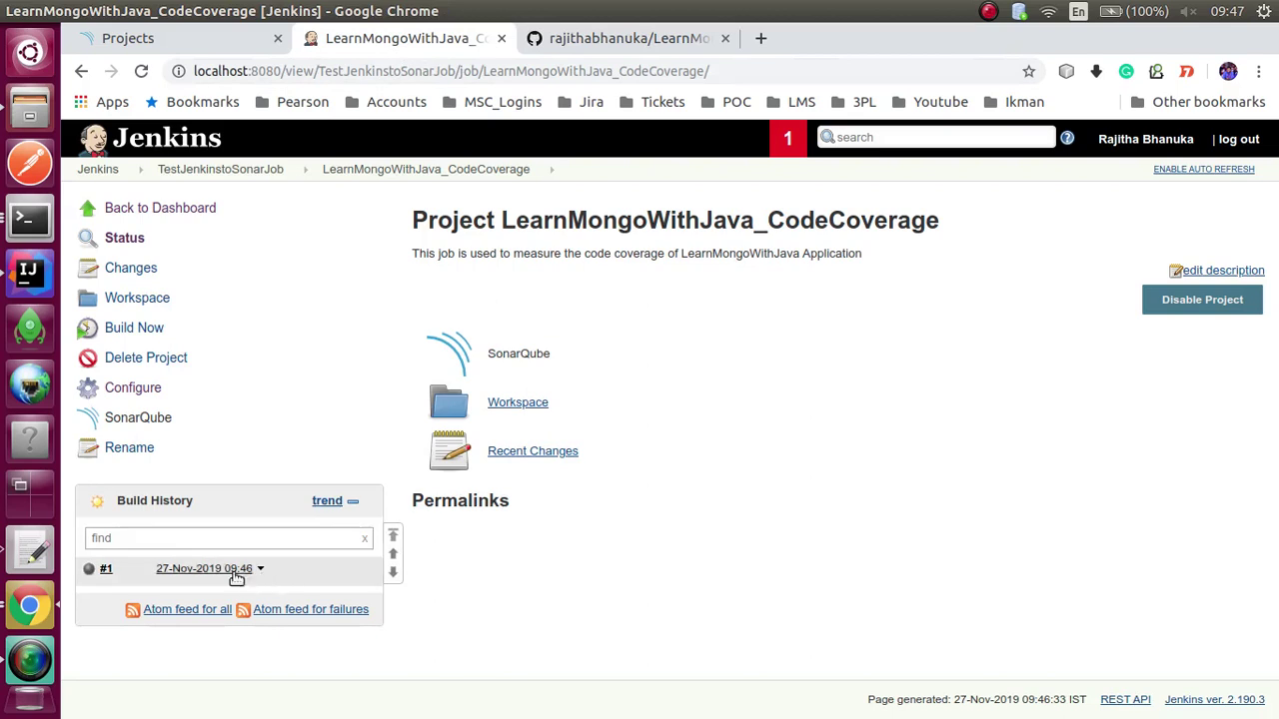
# - Start another build of the LearnMongoWithJava_CodeCoverage job and open the console output of build #3
pyautogui.doubleClick(143, 330)
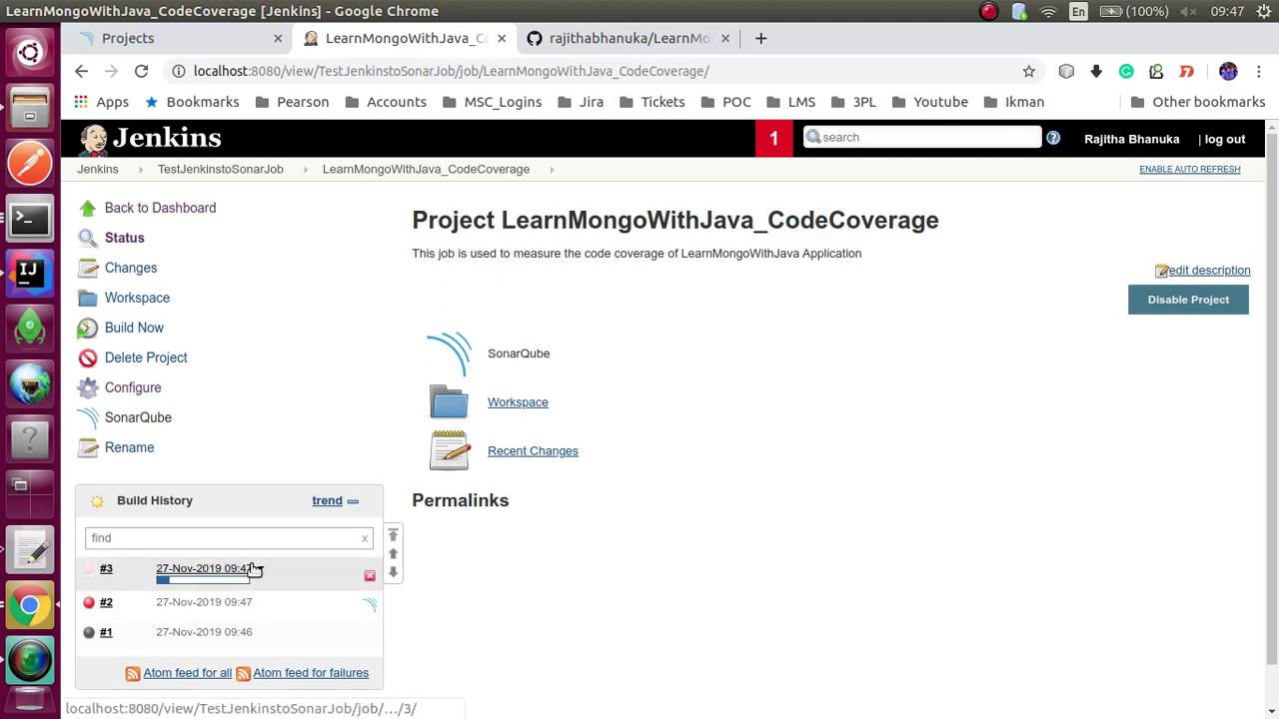
pyautogui.click(247, 570)
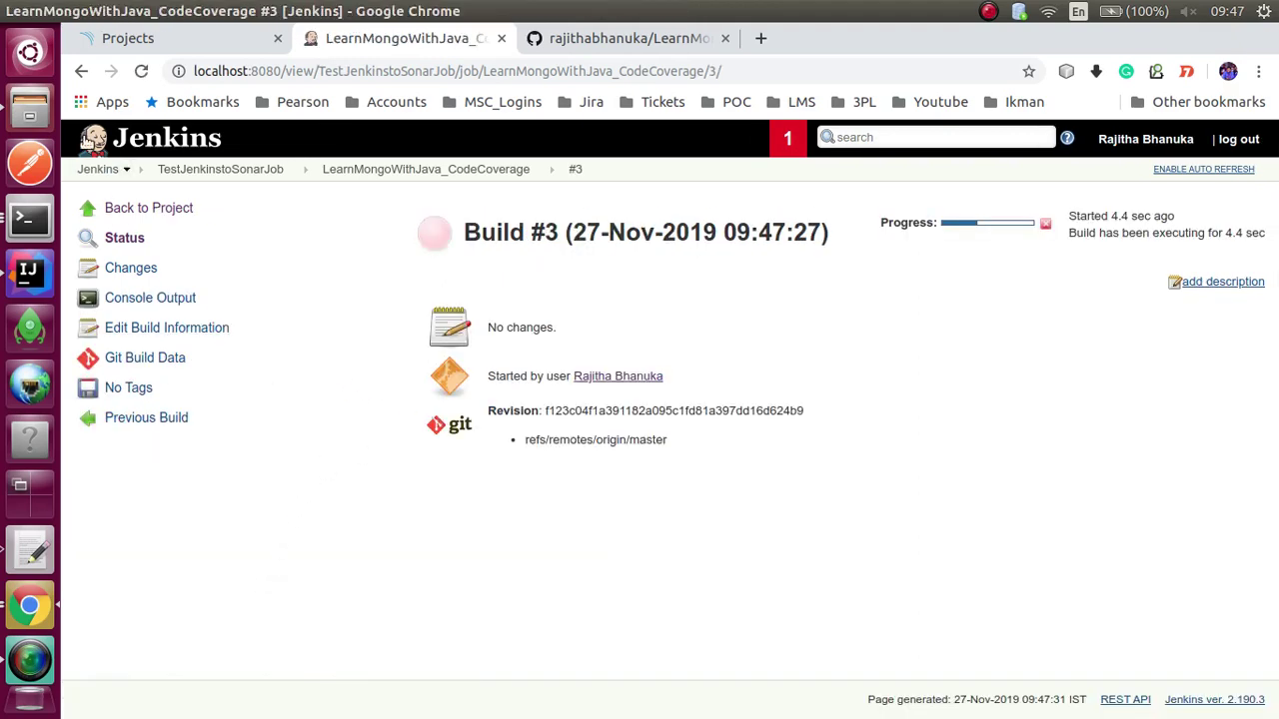
pyautogui.click(81, 71)
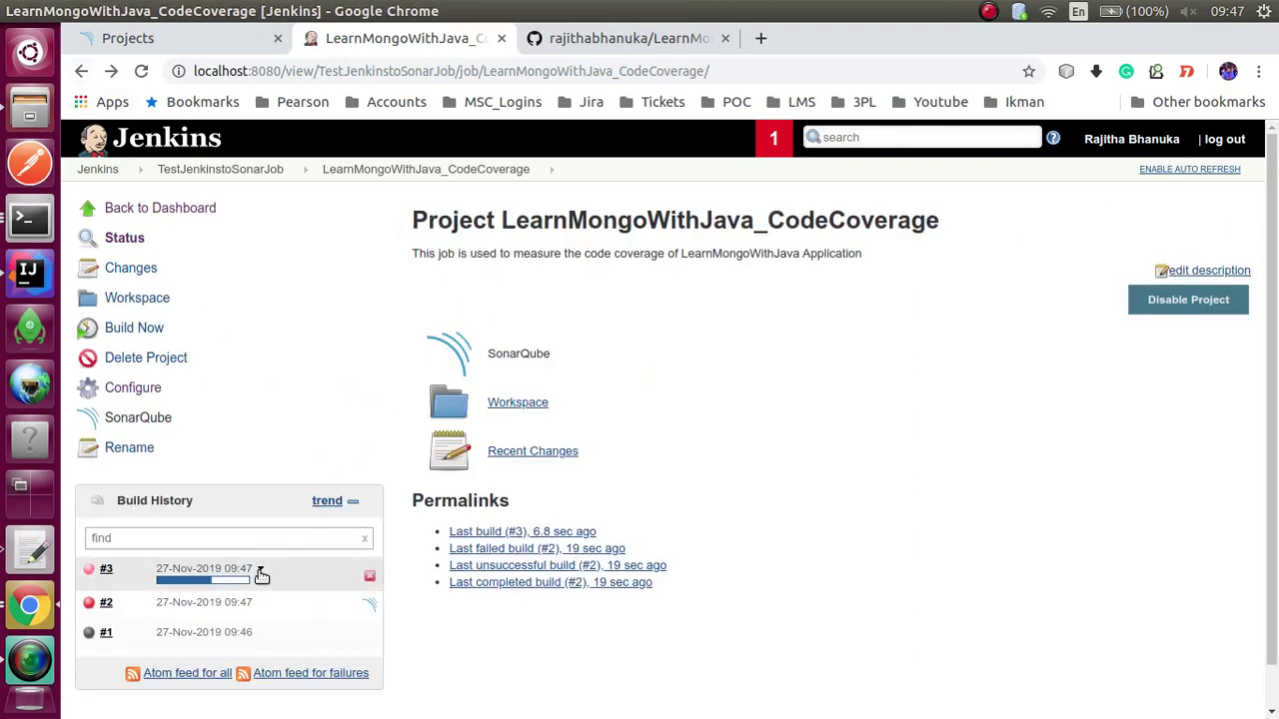
pyautogui.click(258, 570)
pyautogui.click(279, 640)
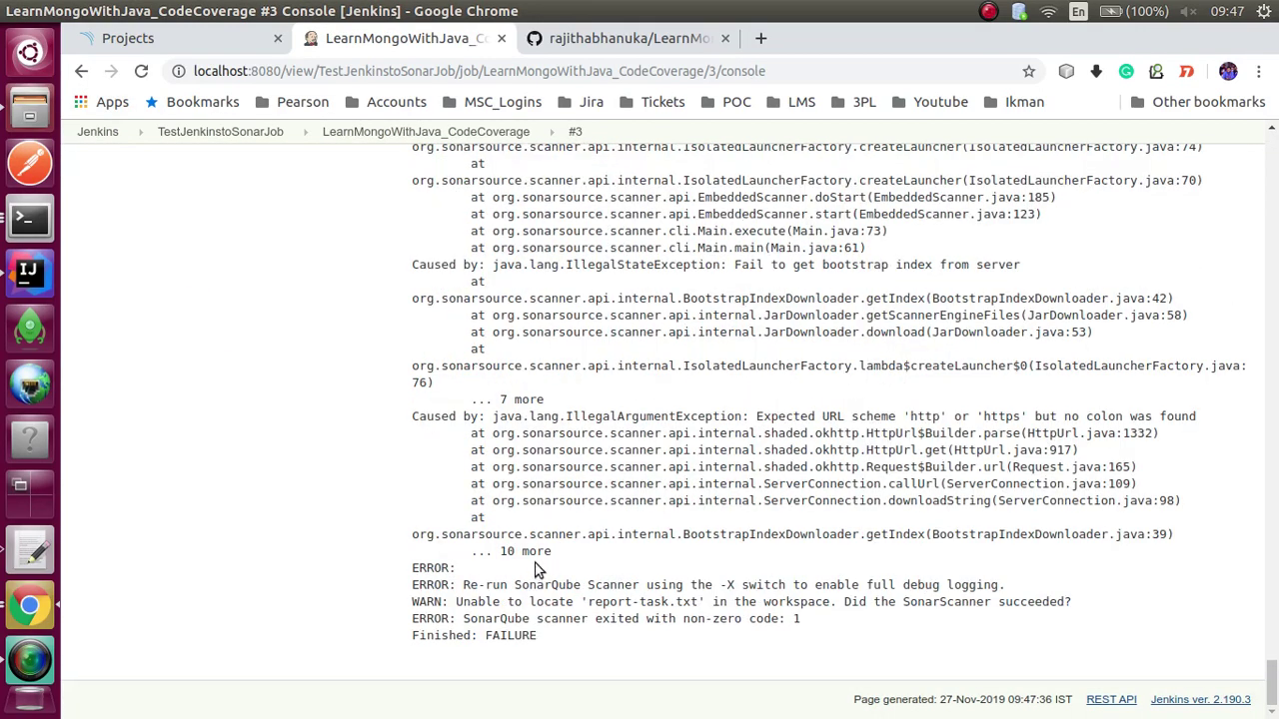
# - Examine the SonarQube scanner errors and parameters in the console output of build #3, glancing at the GitHub repository in between
pyautogui.scroll(2, 591, 484)
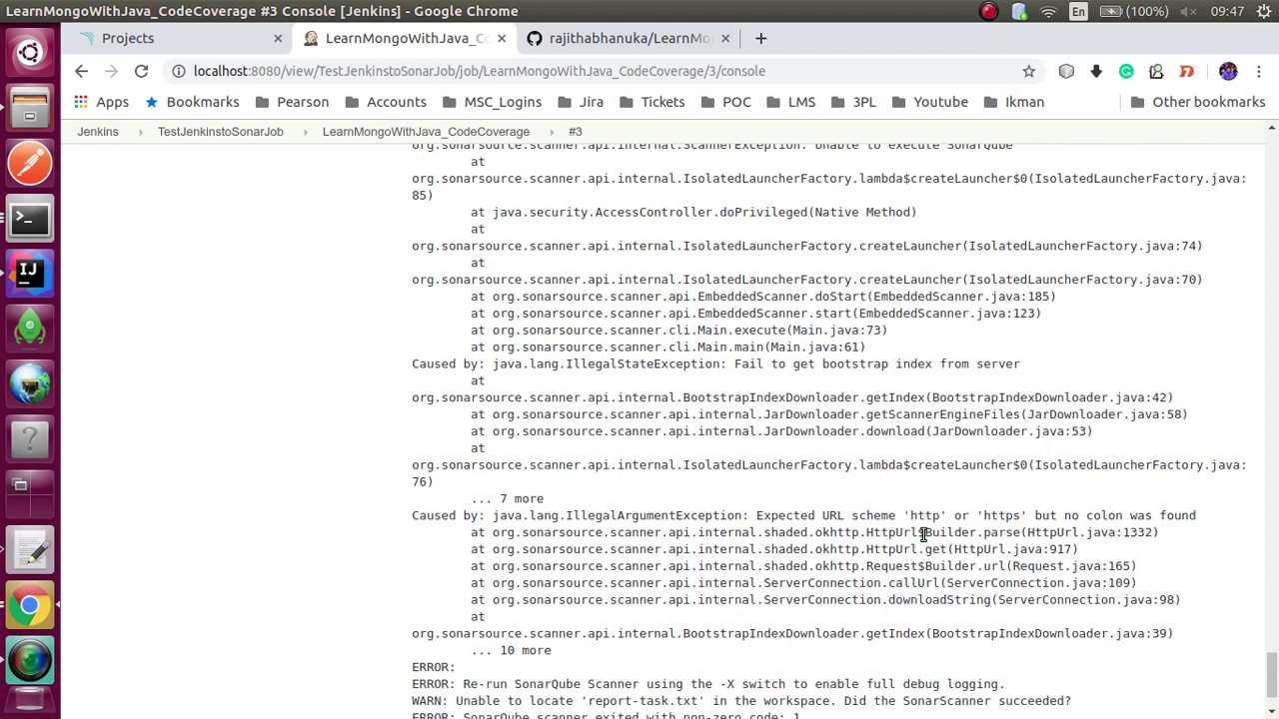
pyautogui.scroll(3, 674, 497)
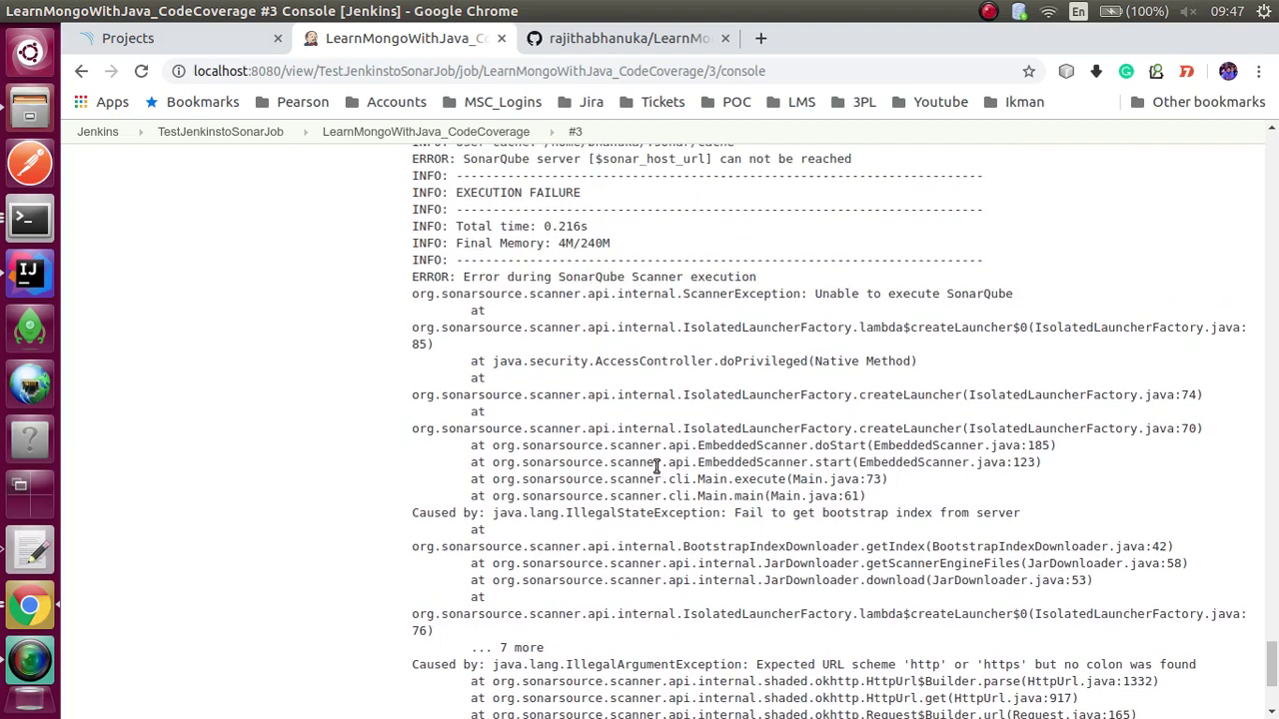
pyautogui.click(628, 40)
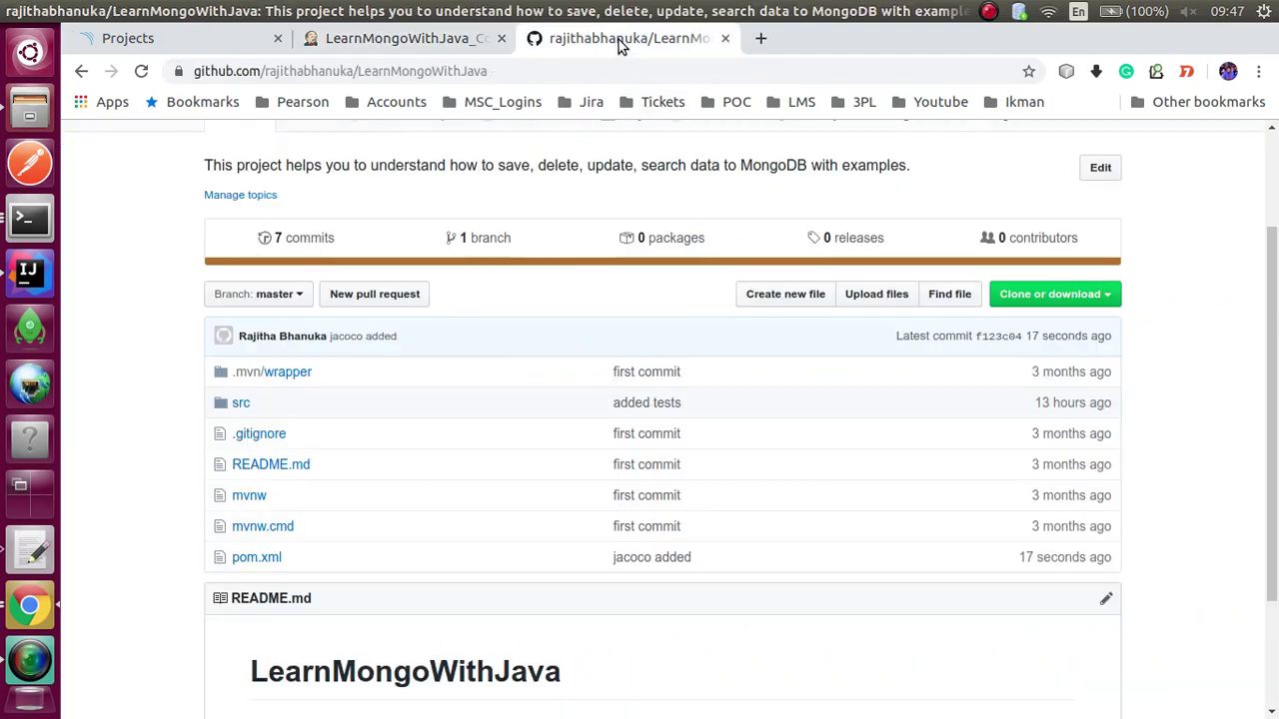
pyautogui.click(410, 40)
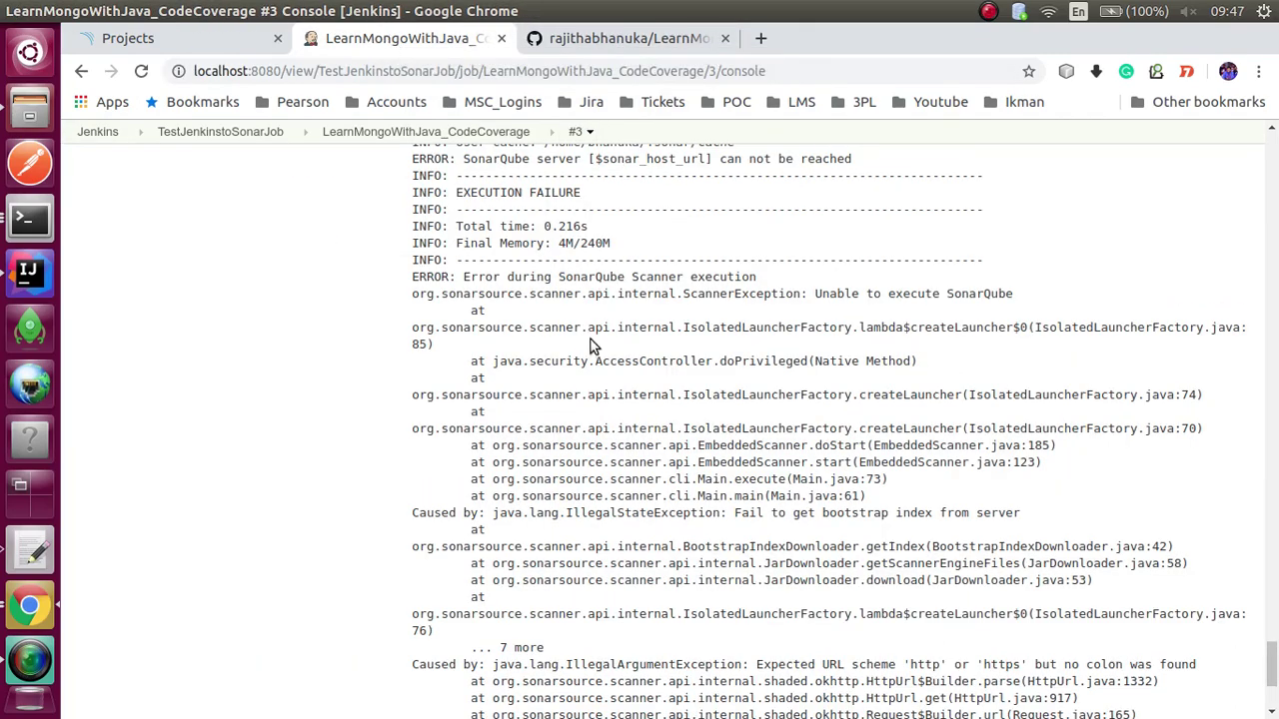
pyautogui.scroll(4, 590, 344)
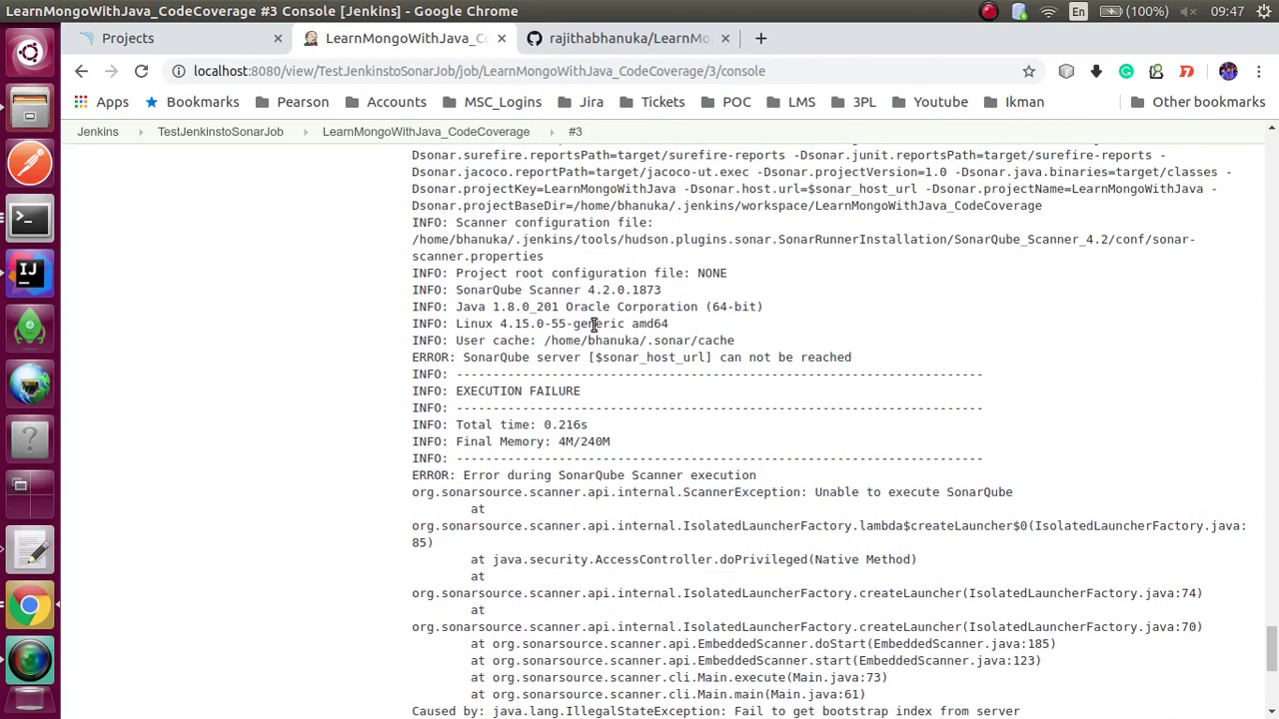
pyautogui.scroll(1, 880, 205)
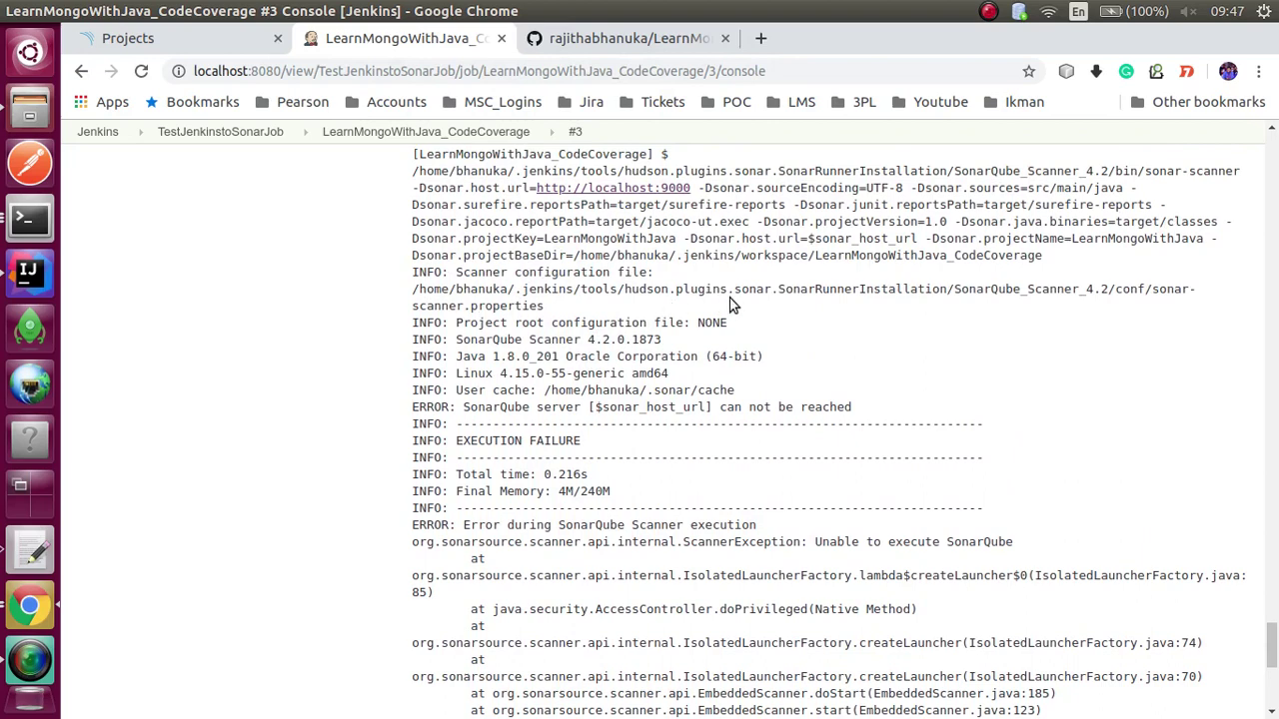
pyautogui.click(988, 11)
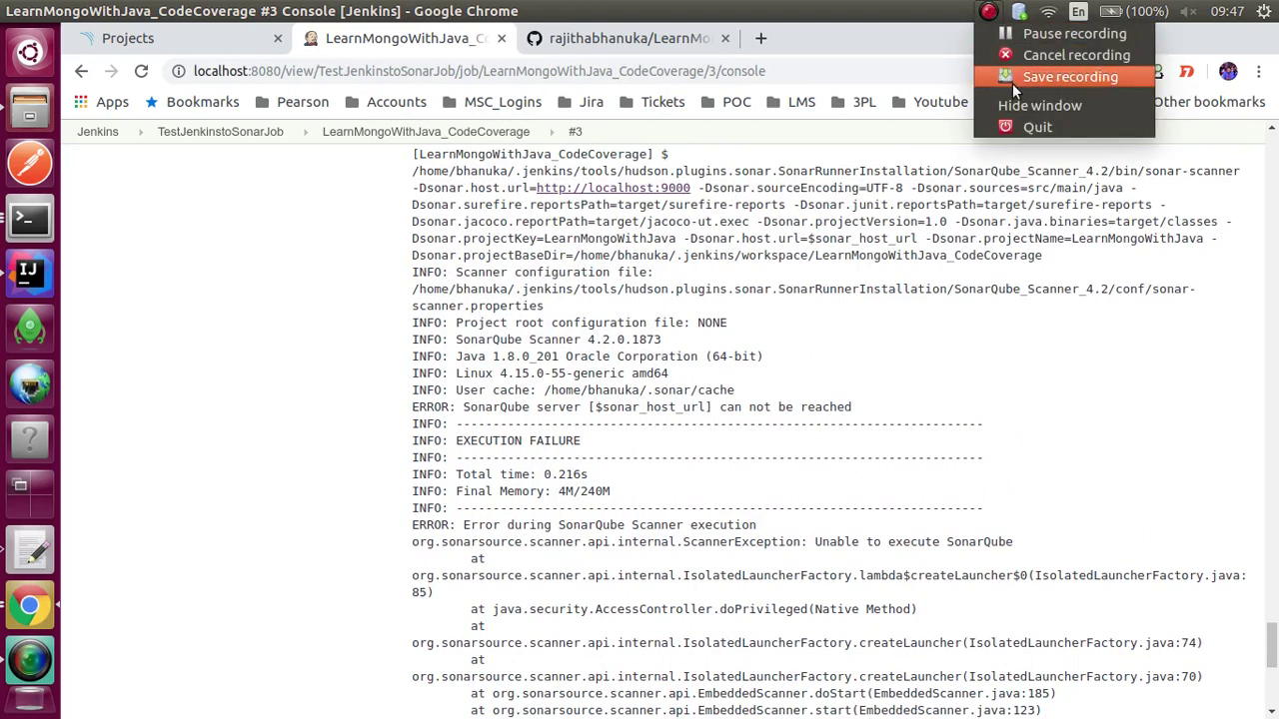
pyautogui.click(1026, 36)
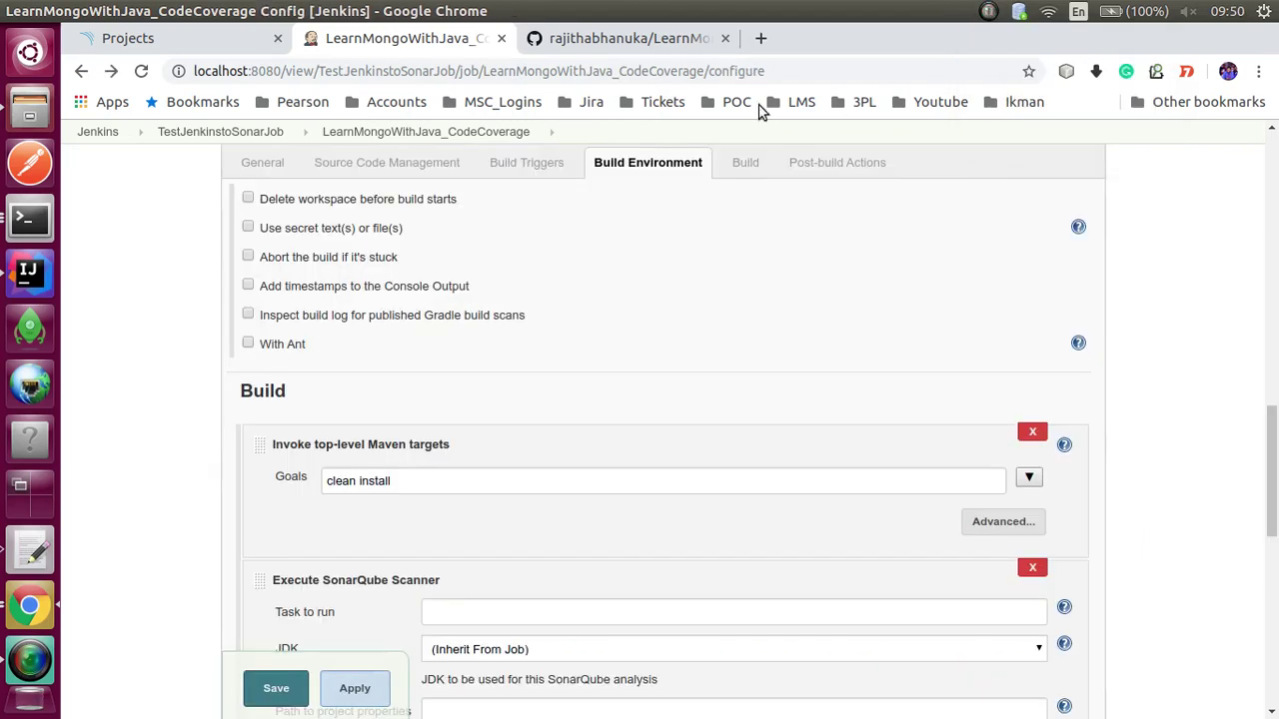
# - Comment out sonar.host.url in the SonarQube Scanner's analysis properties, remove its value and the blank line below, and save the job configuration
pyautogui.scroll(-5, 154, 397)
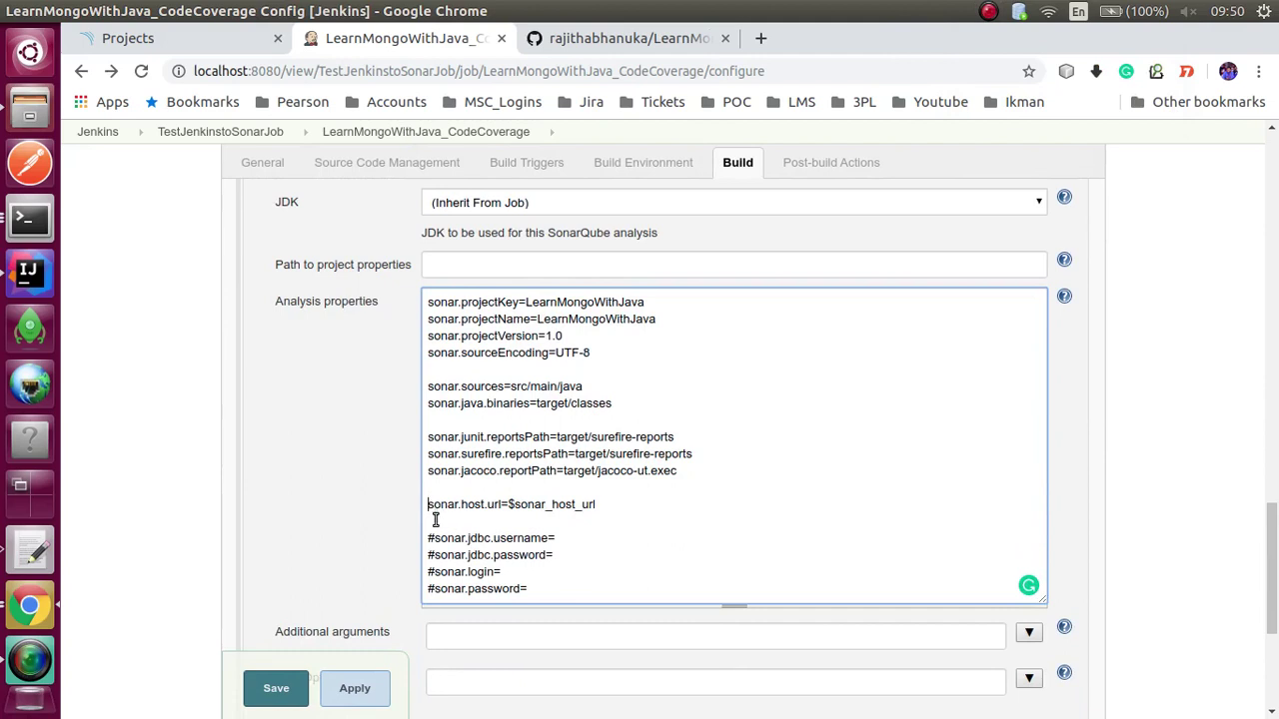
pyautogui.write('#')
pyautogui.press('BackSpace')
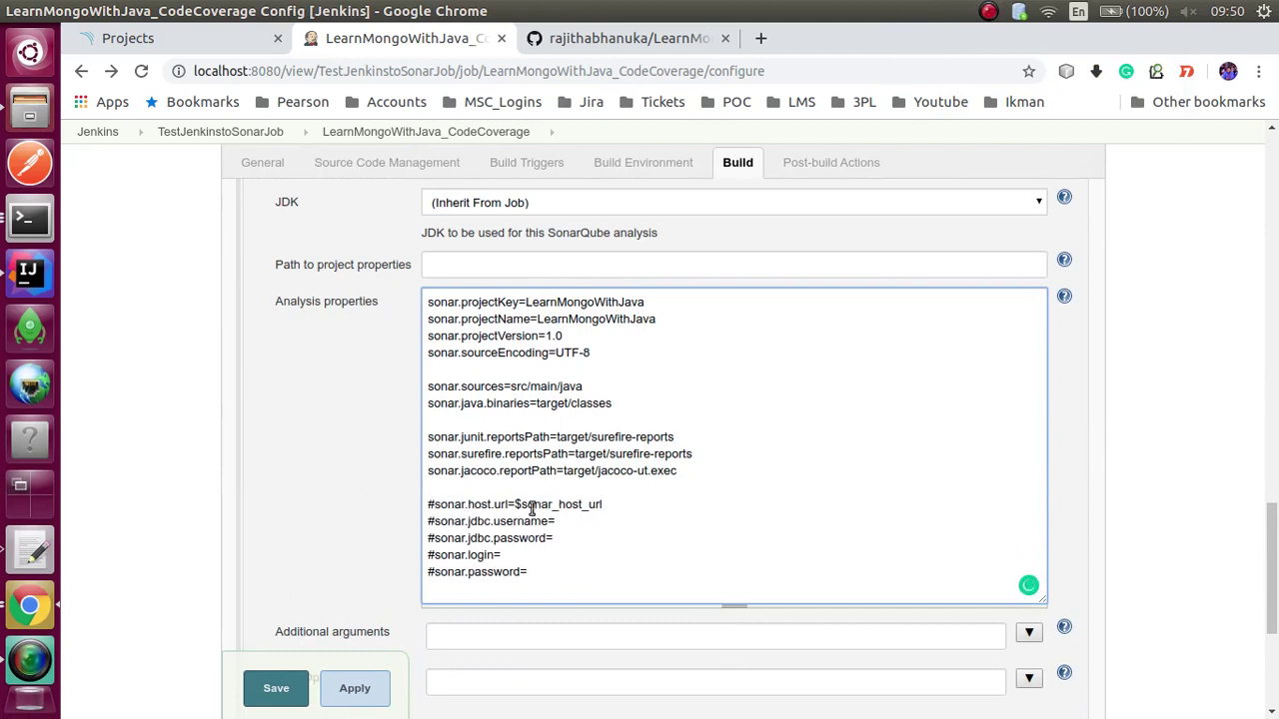
pyautogui.moveTo(517, 503); pyautogui.dragTo(619, 508)
pyautogui.press('BackSpace')
pyautogui.scroll(-4, 285, 537)
pyautogui.click(276, 688)
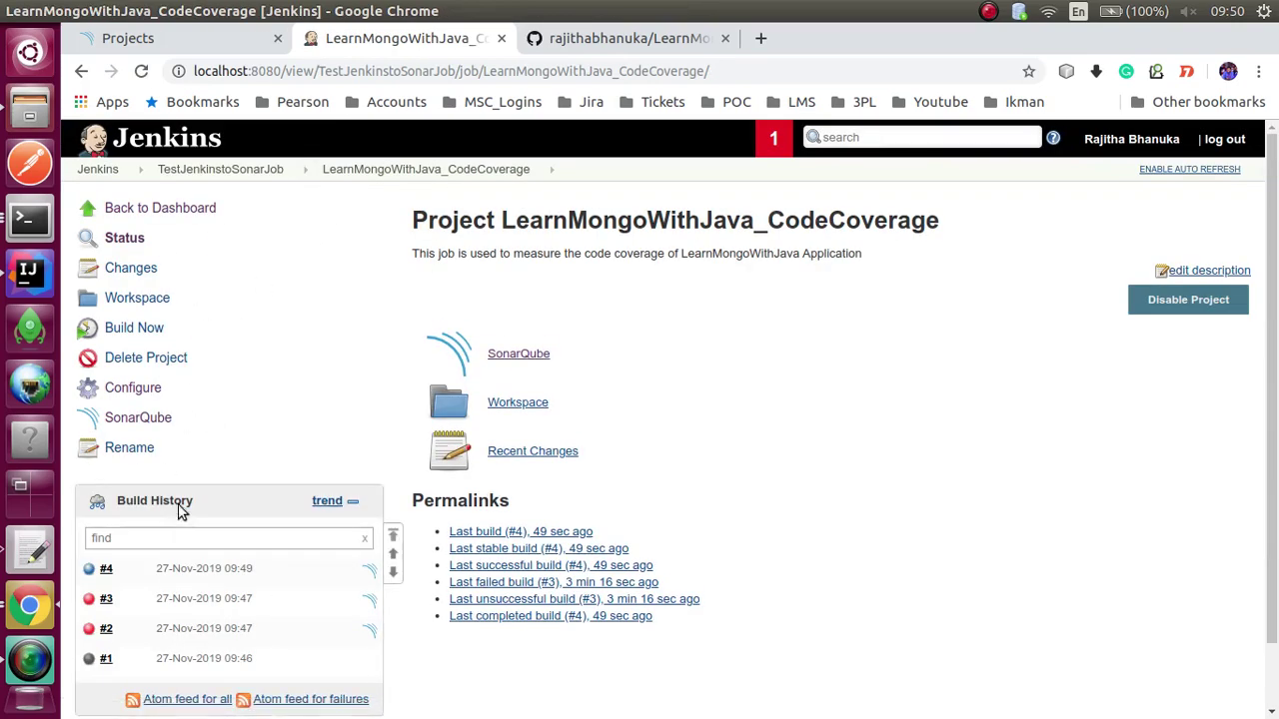
# - Start a new build of the LearnMongoWithJava_CodeCoverage job and view the console output of build #4
pyautogui.click(142, 329)
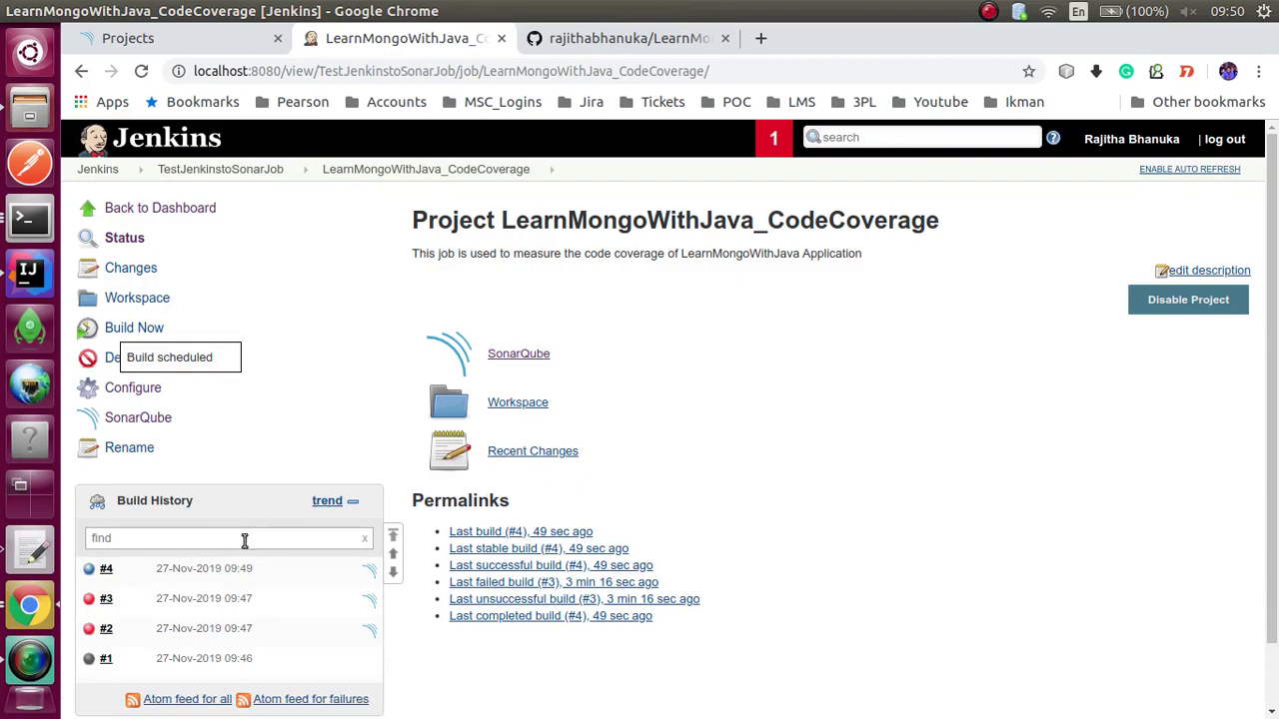
pyautogui.click(258, 602)
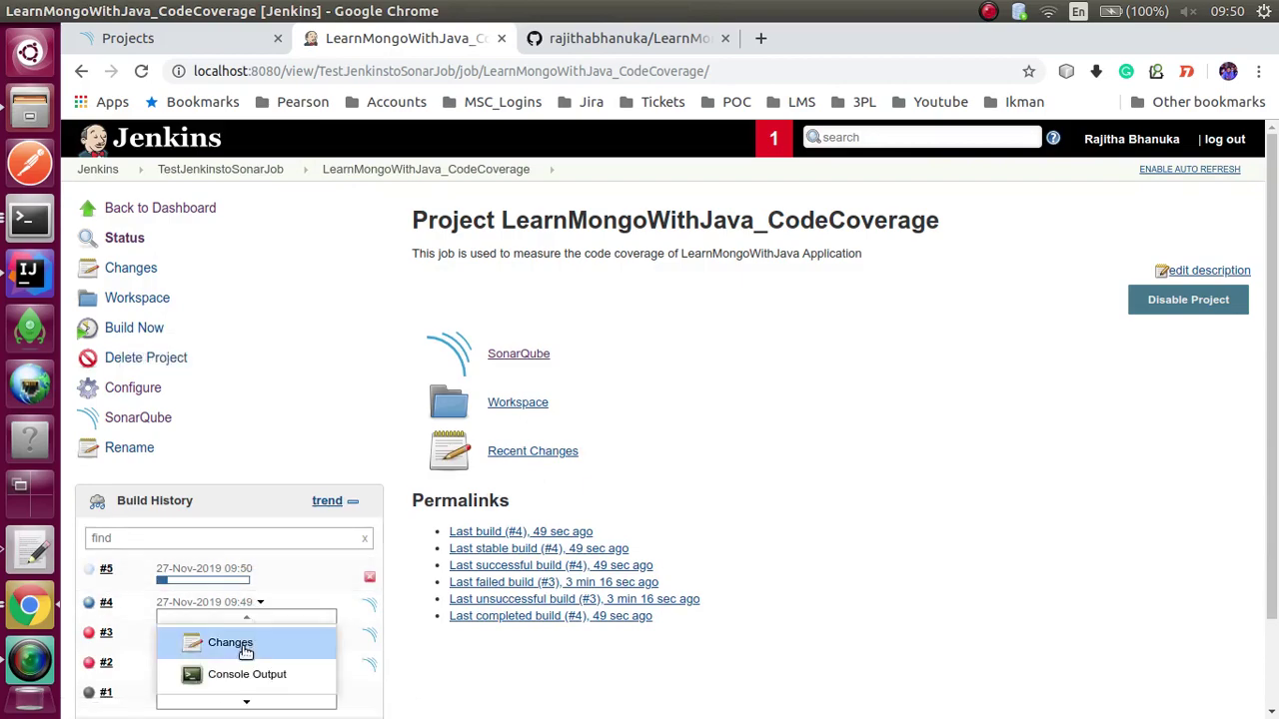
pyautogui.click(246, 675)
pyautogui.scroll(-6, 396, 368)
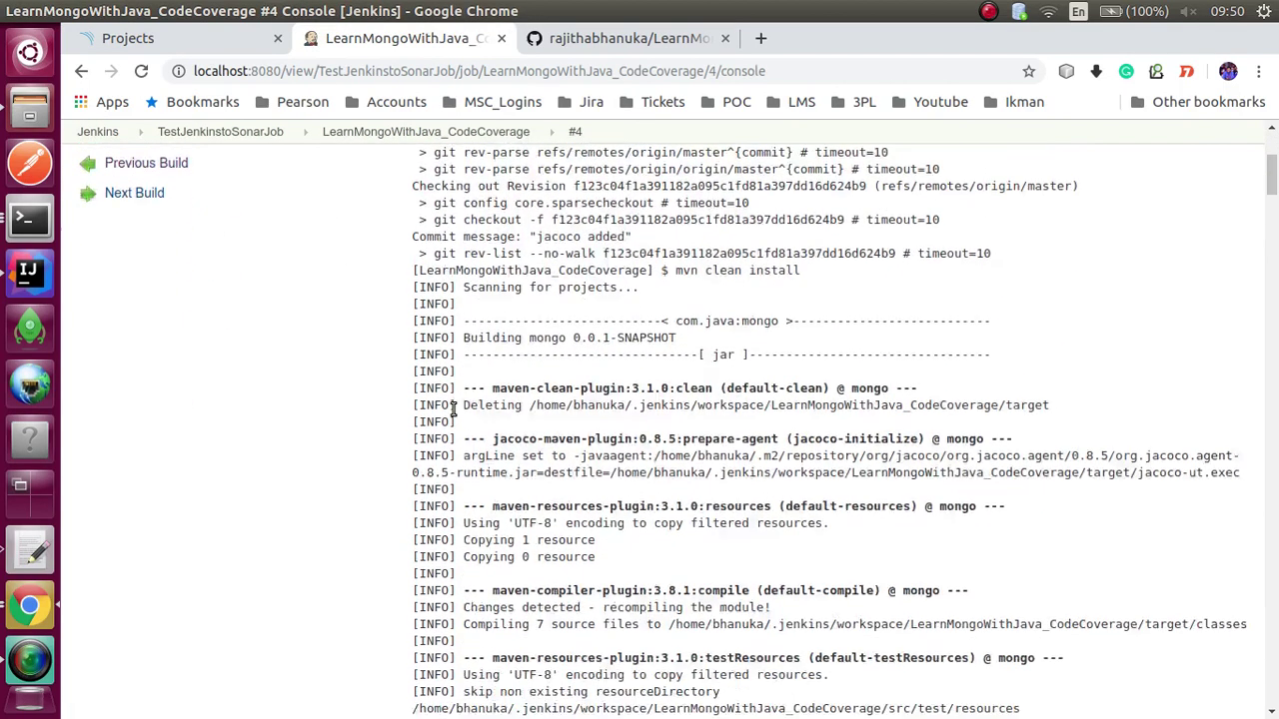
# - Refresh the SonarQube projects page until the analysed project is listed, checking the Jenkins console output of build #4 in between
pyautogui.click(197, 46)
pyautogui.click(140, 72)
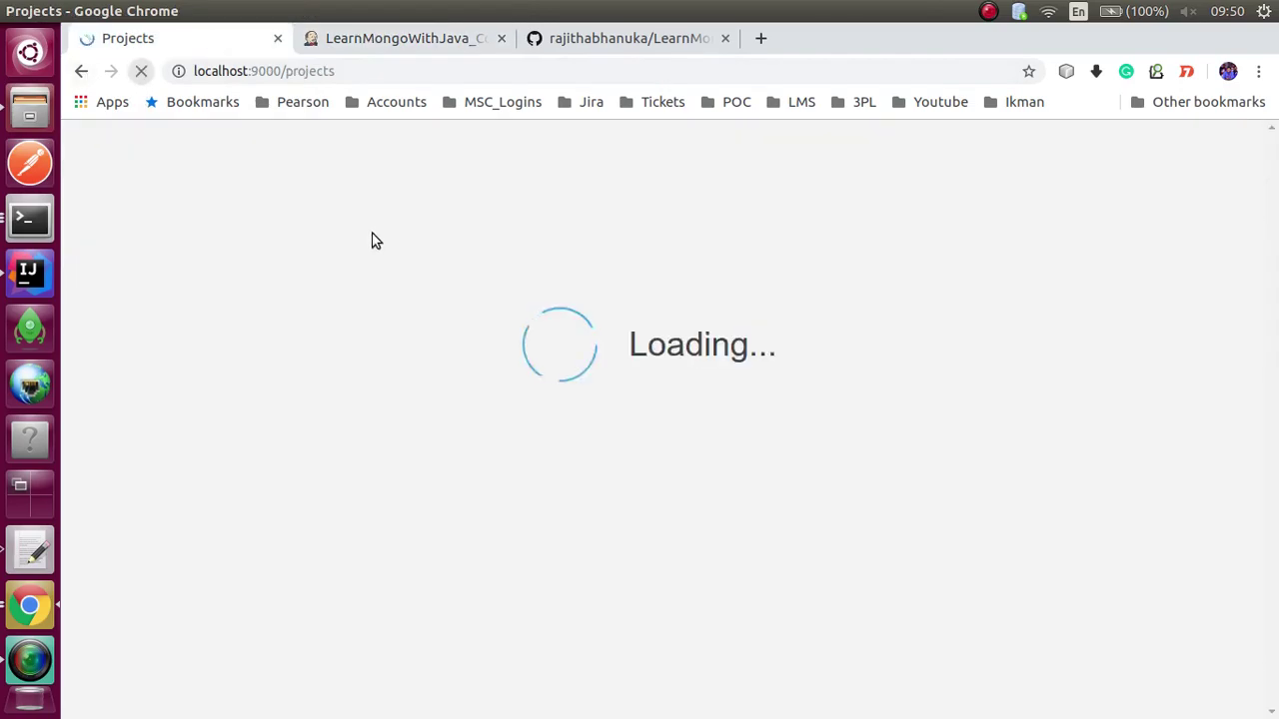
pyautogui.click(385, 44)
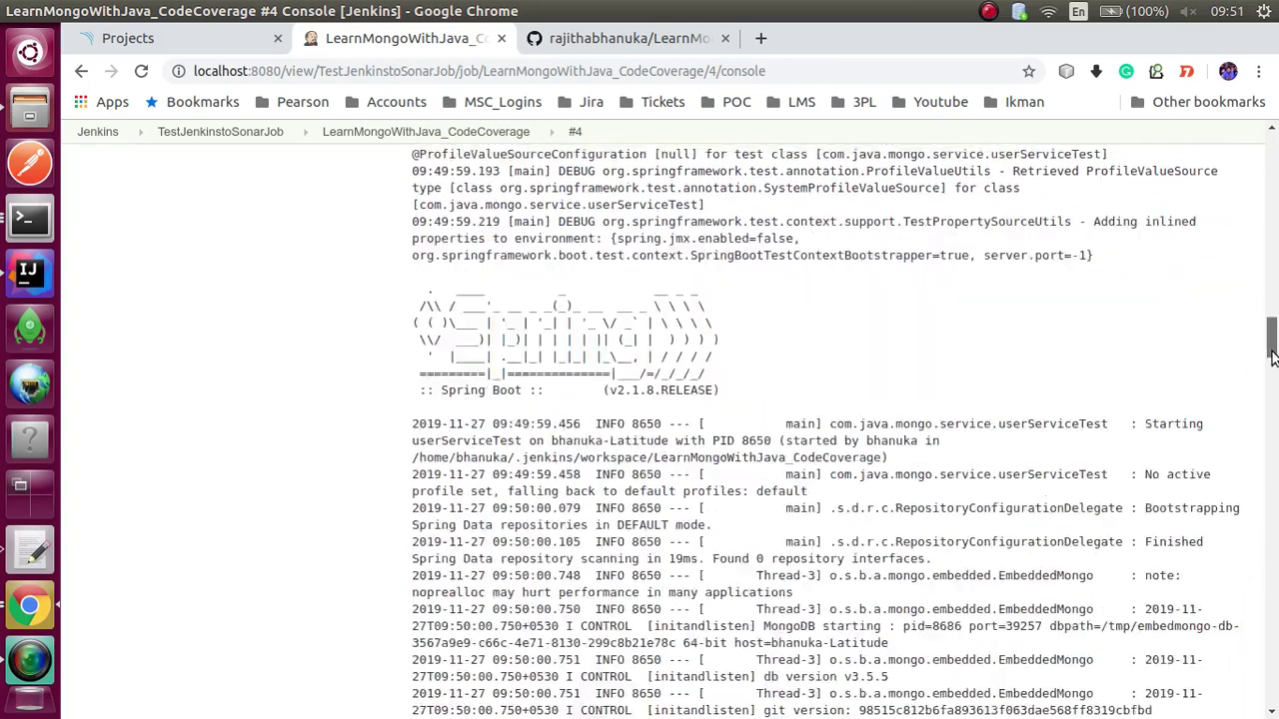
pyautogui.click(238, 33)
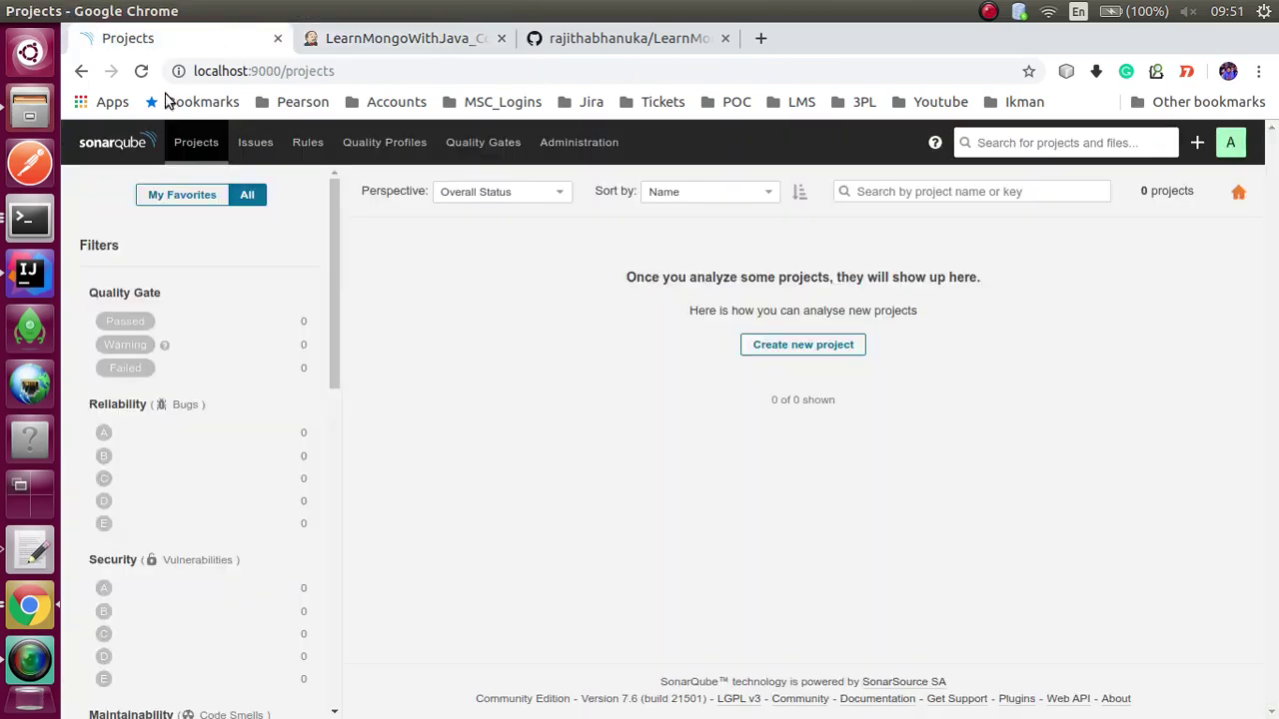
pyautogui.click(141, 71)
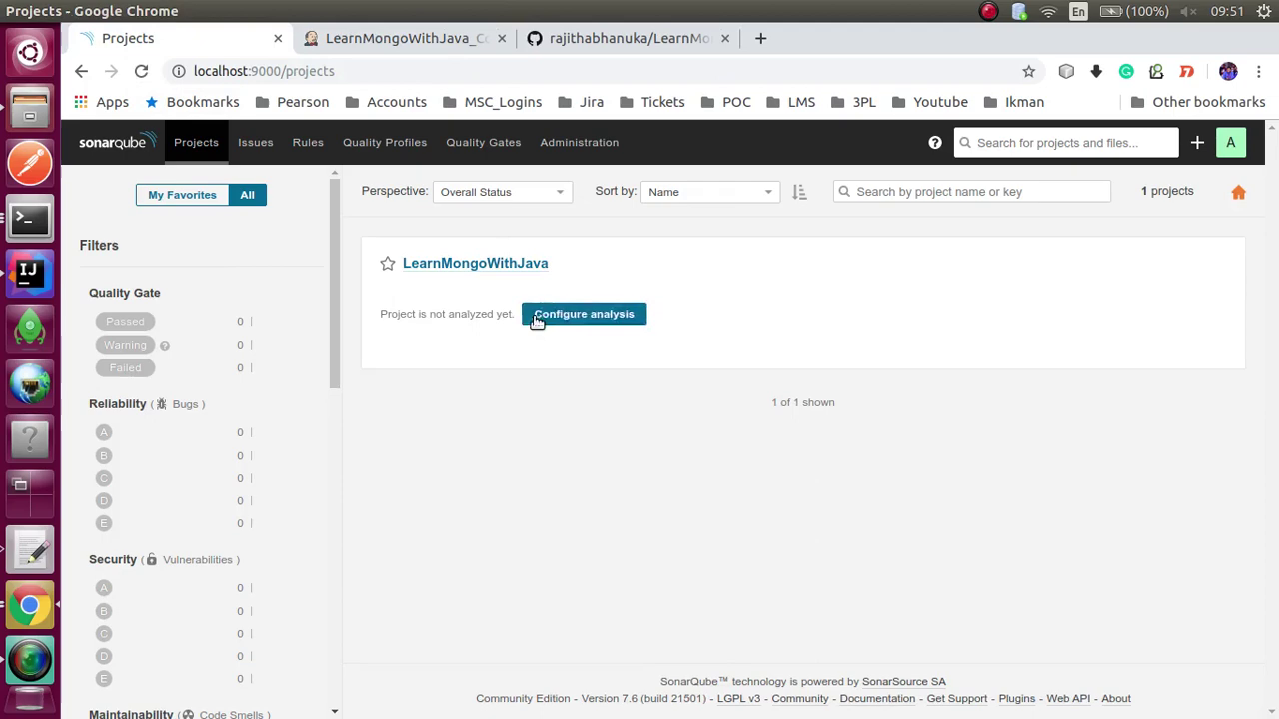
# - Open the LearnMongoWithJava project in SonarQube and review its code smells, coverage and duplications on the overview
pyautogui.click(470, 264)
pyautogui.scroll(-3, 451, 518)
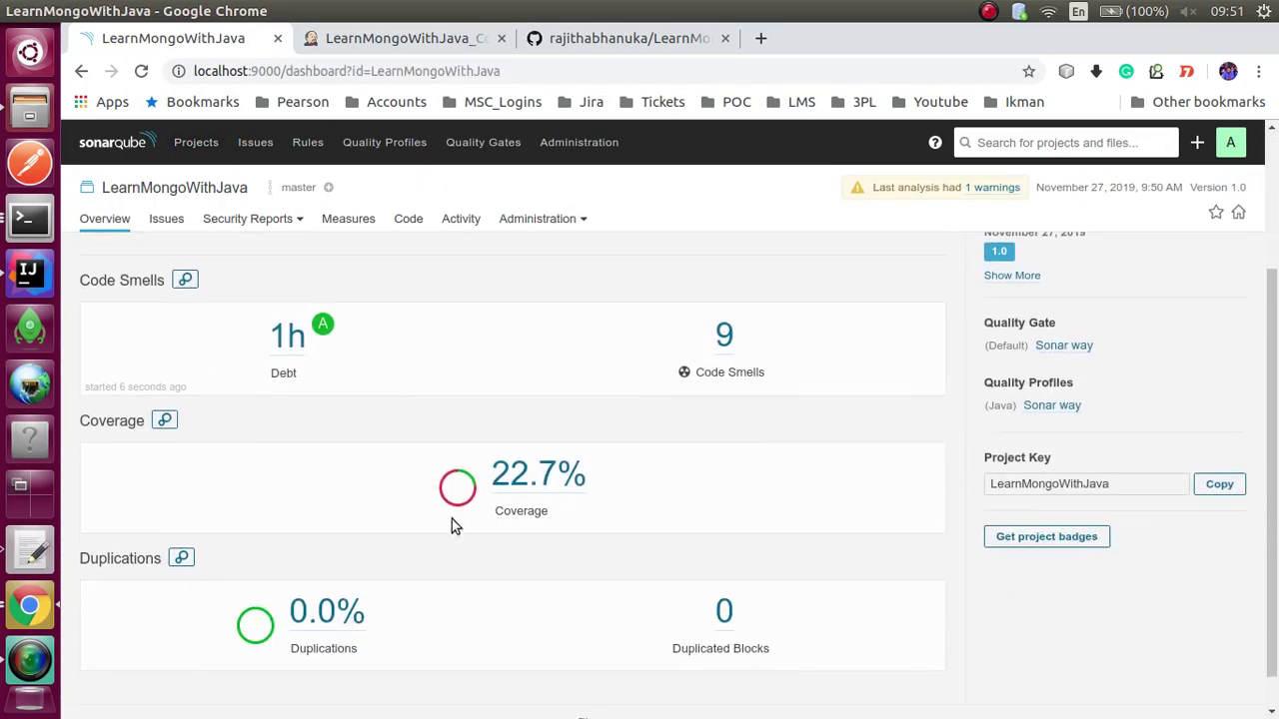
pyautogui.scroll(3, 399, 499)
pyautogui.scroll(-3, 392, 481)
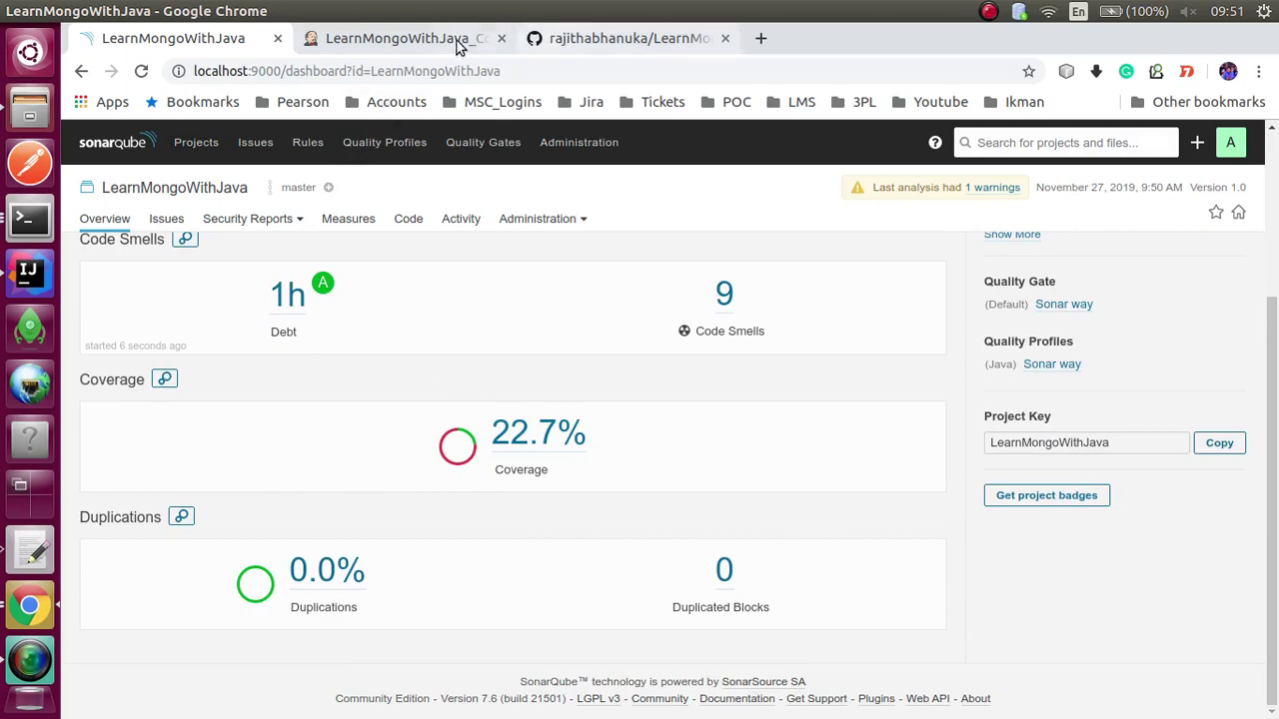
# - Switch to IntelliJ IDEA, hide the Run and Maven tool windows and close pom.xml to show userServiceTest.java
pyautogui.hotkey('alt', 'Tab')
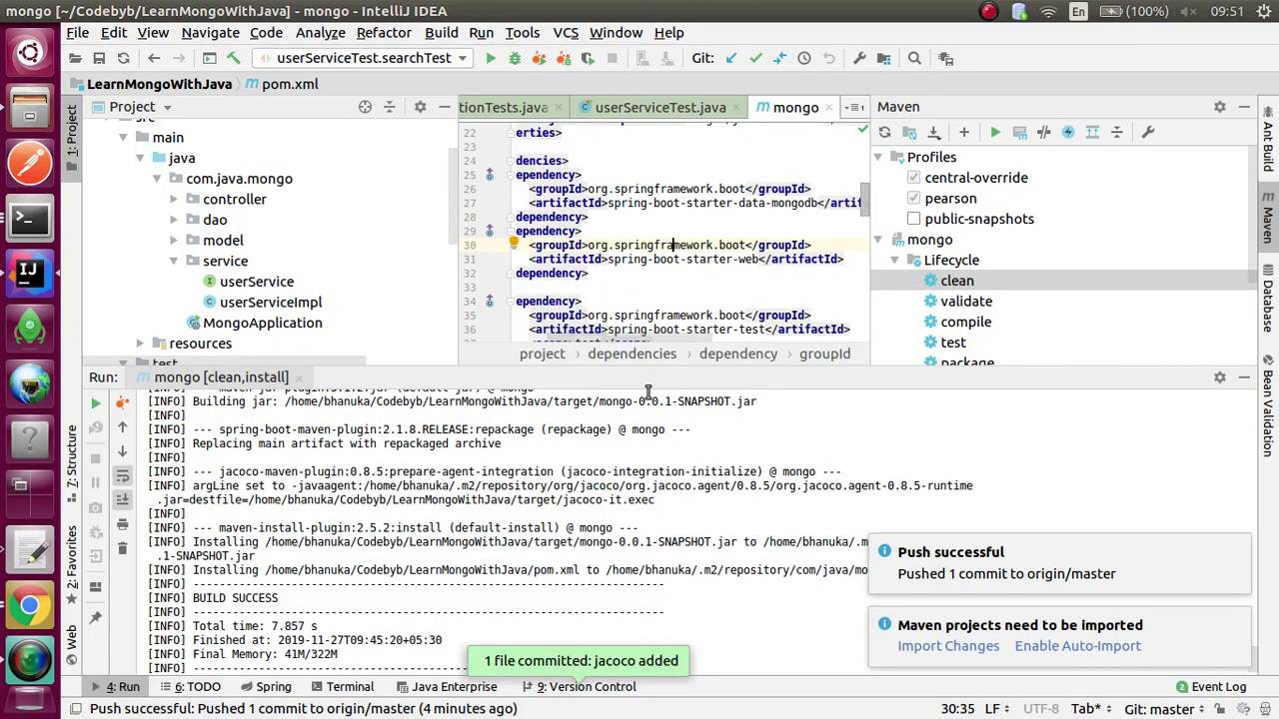
pyautogui.click(1244, 377)
pyautogui.click(1244, 106)
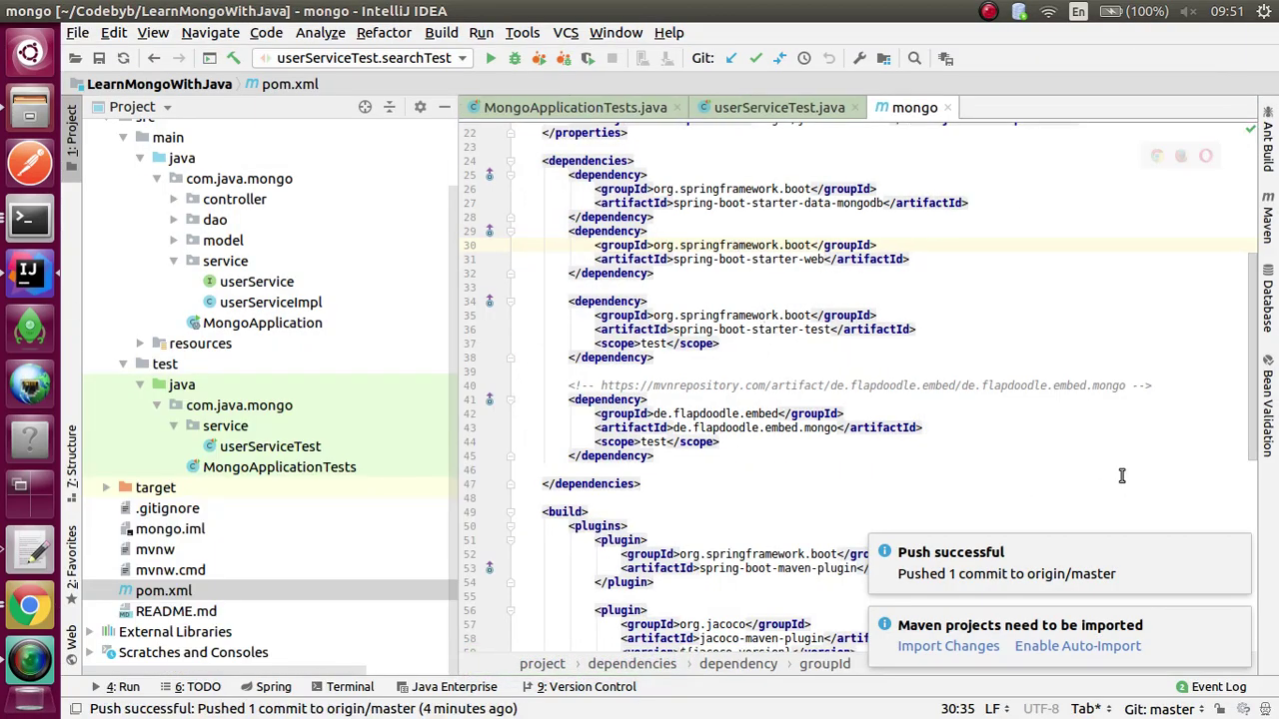
pyautogui.click(948, 108)
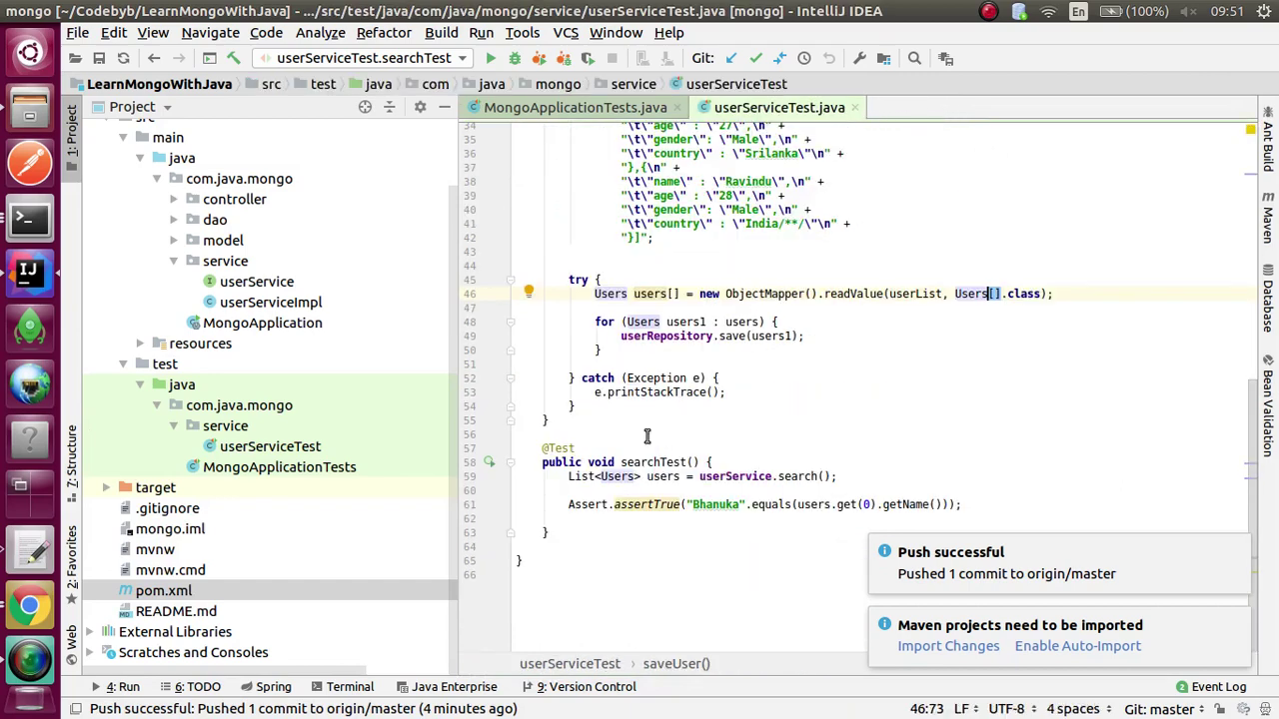
pyautogui.click(565, 532)
pyautogui.press('Return')
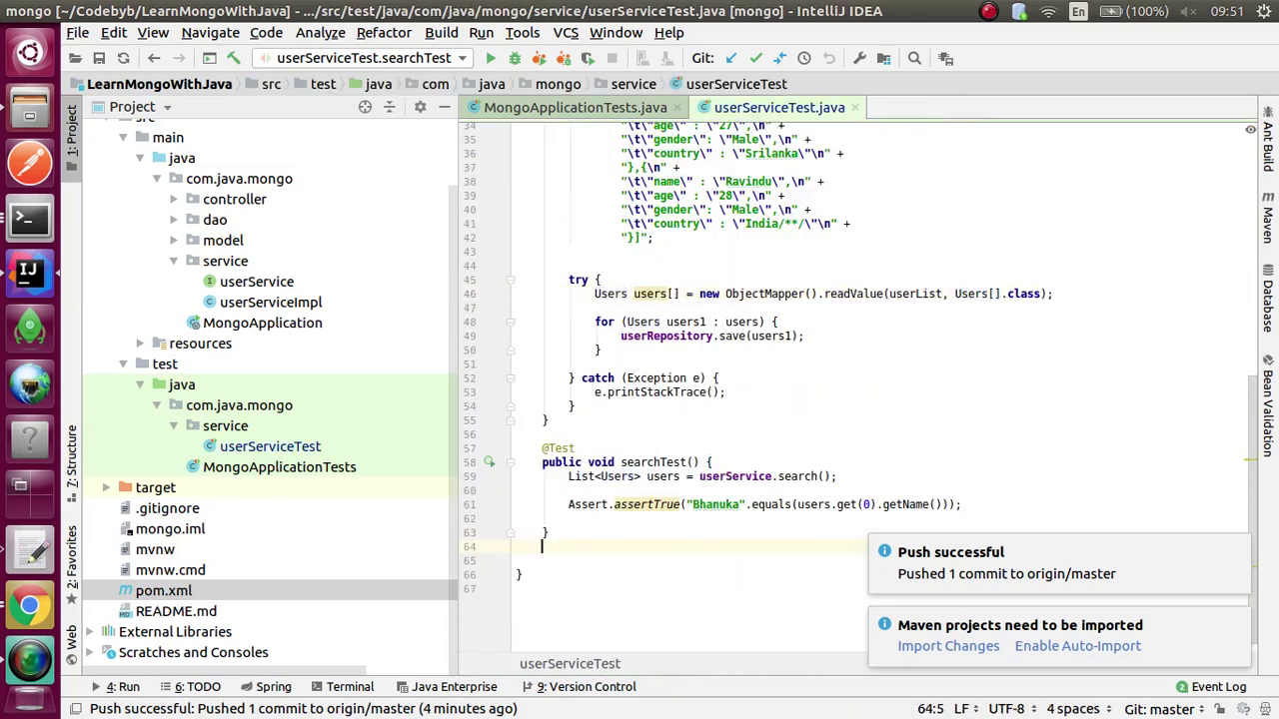
pyautogui.click(589, 427)
pyautogui.press('Return')
pyautogui.press('Return')
pyautogui.press('Return')
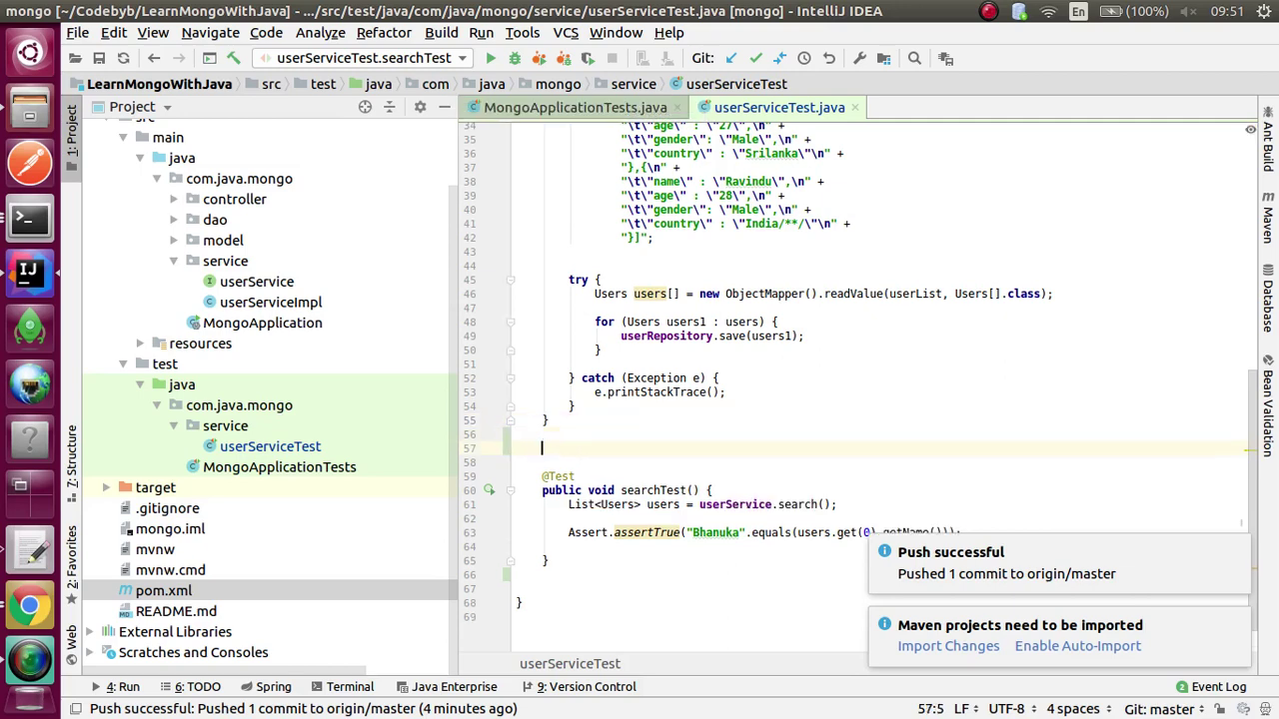
pyautogui.write('@Test')
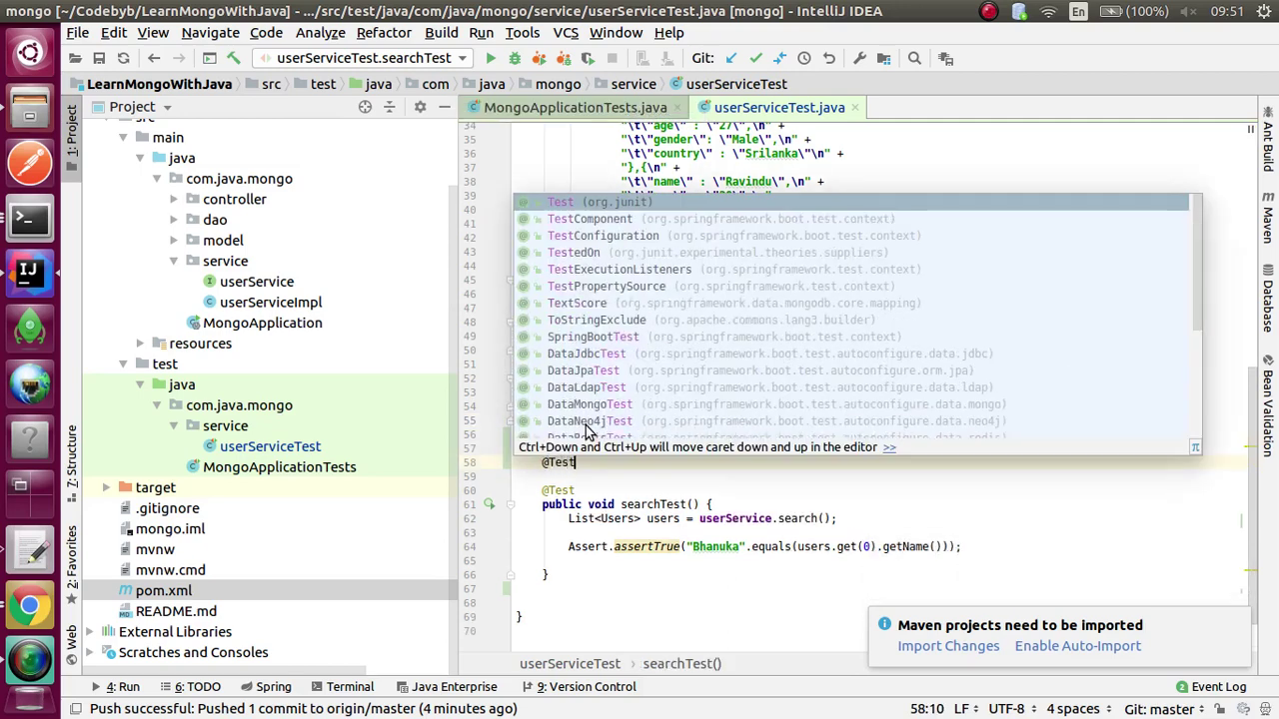
pyautogui.press('Return')
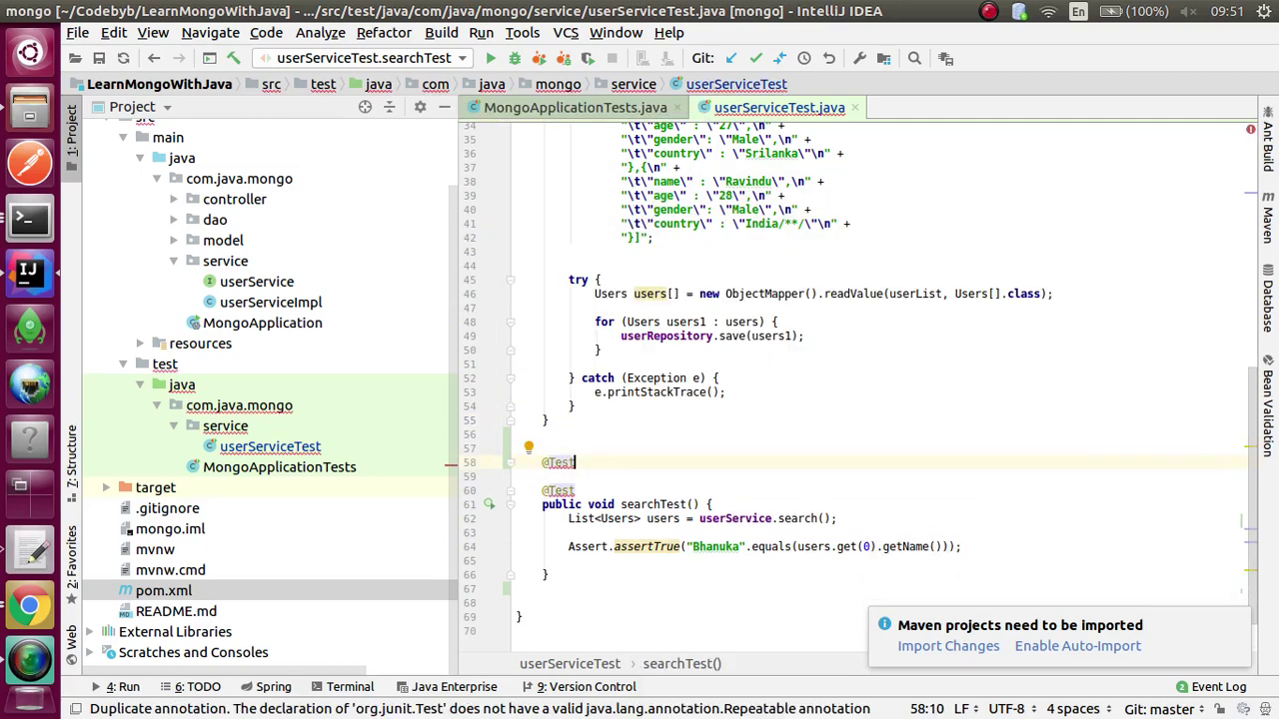
pyautogui.press('Return')
pyautogui.write('pu')
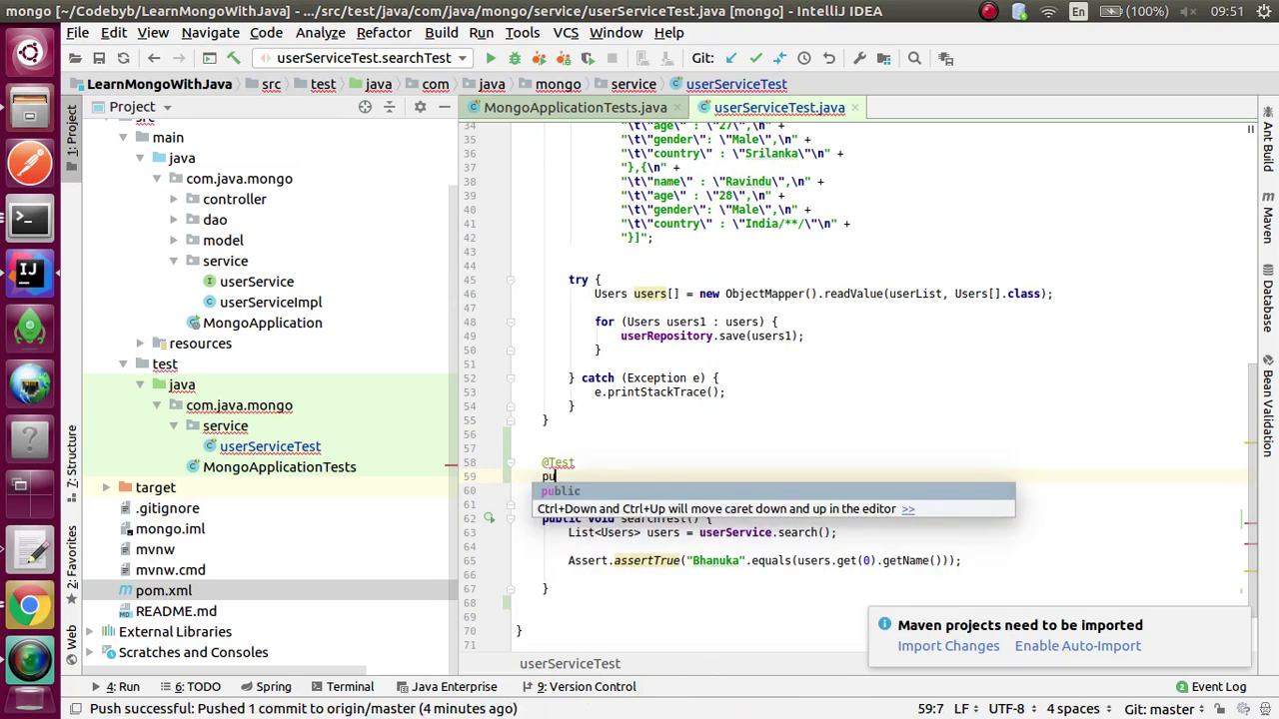
pyautogui.press('Return')
pyautogui.write('void')
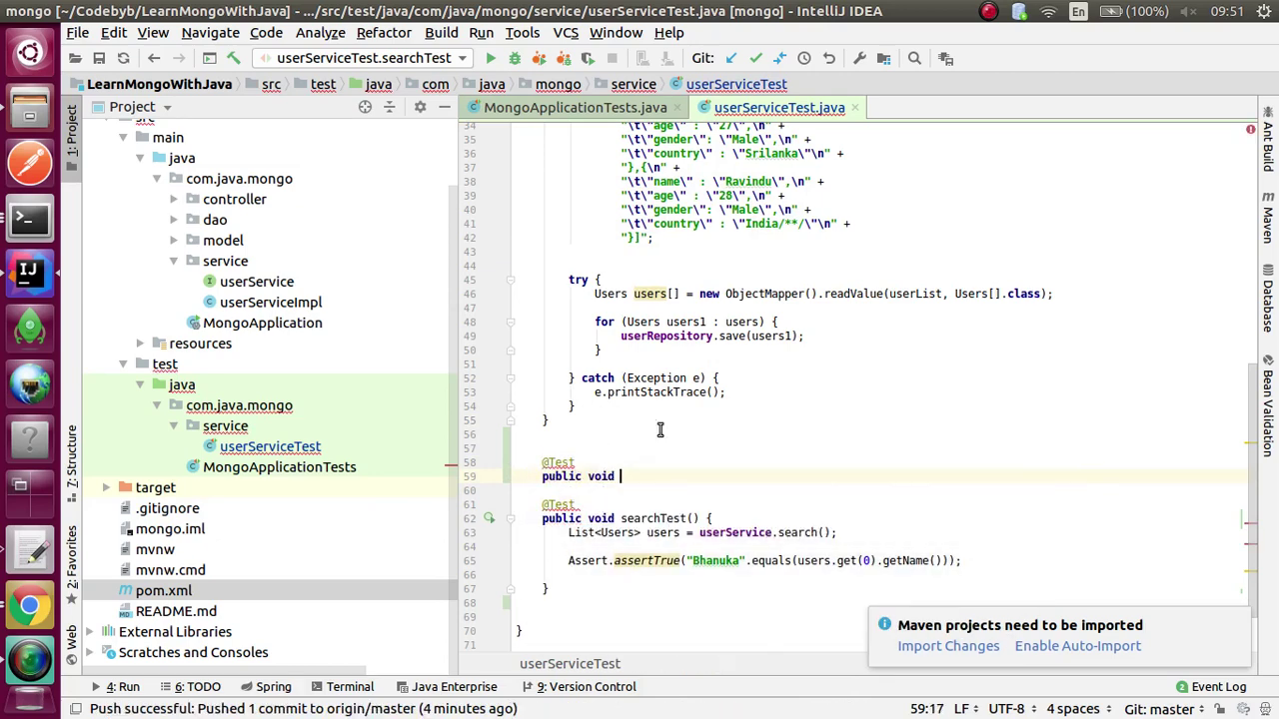
# - Close MongoApplicationTests.java and open the userServiceImpl class from the main service package
pyautogui.click(639, 104)
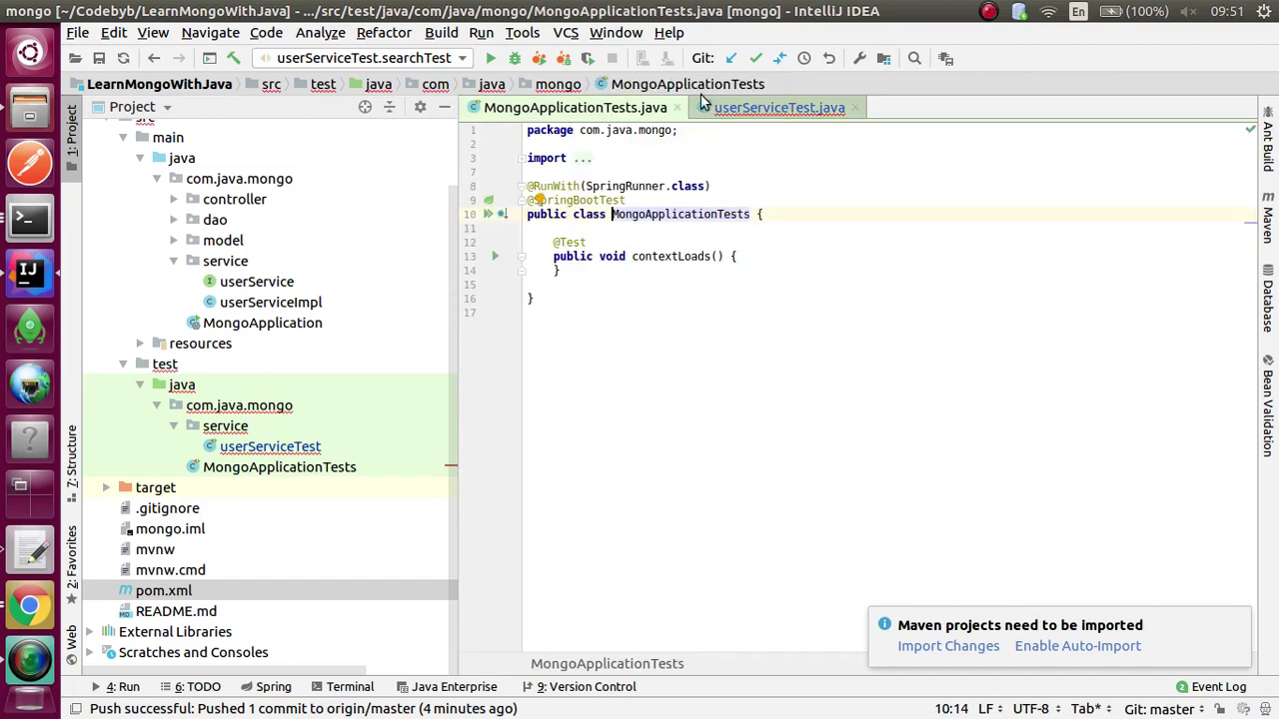
pyautogui.click(678, 107)
pyautogui.doubleClick(276, 309)
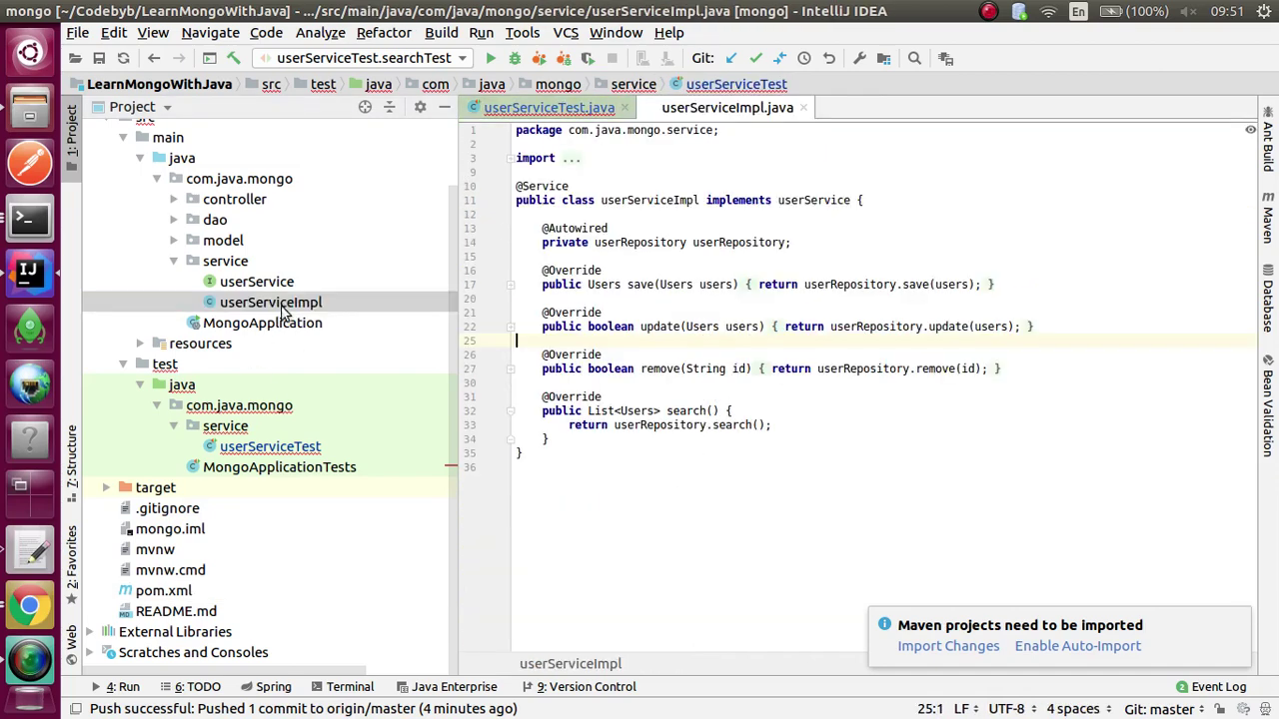
# - Name the new test method saveTest after the save method in userServiceImpl and give it an empty body
pyautogui.doubleClick(637, 285)
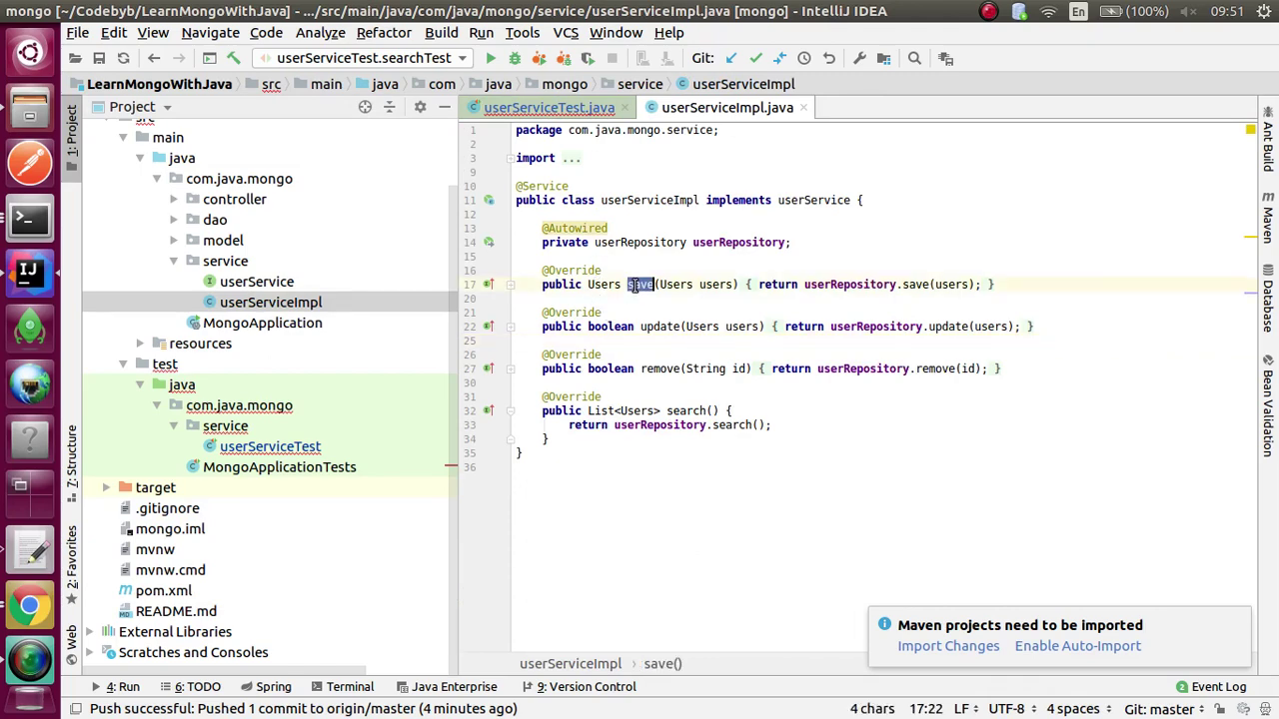
pyautogui.click(581, 112)
pyautogui.write('saveTe')
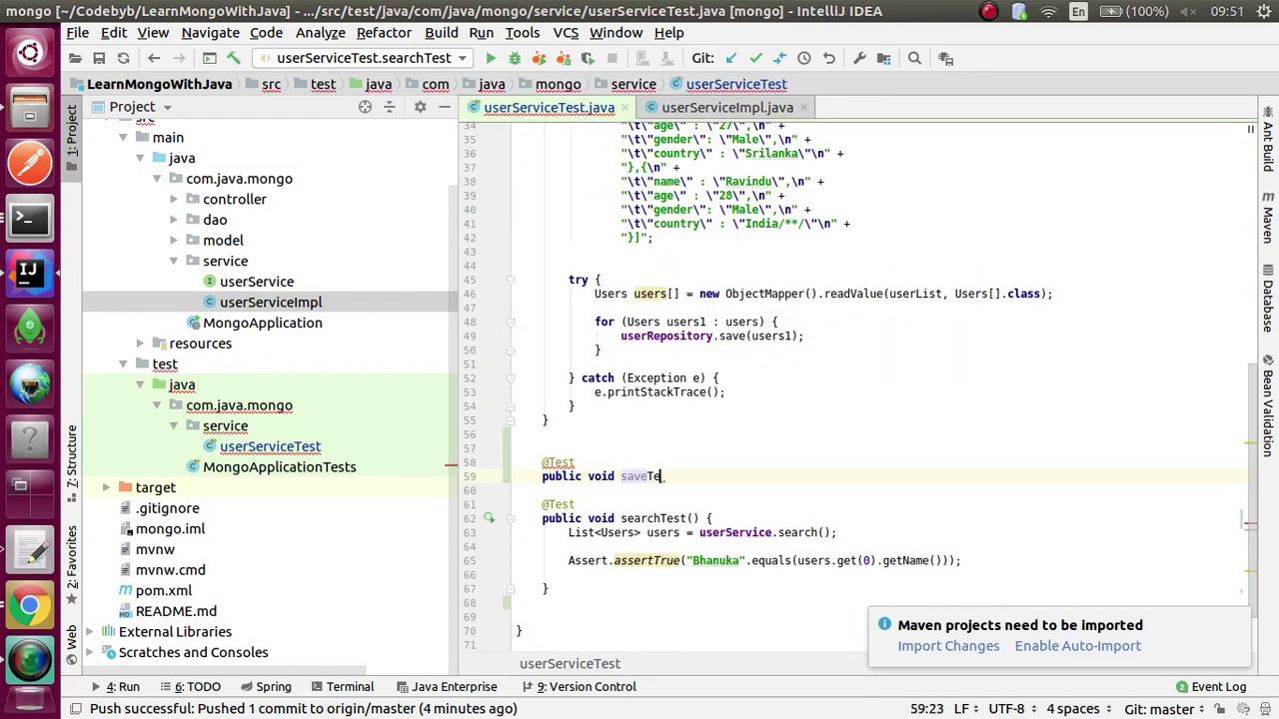
pyautogui.write('st(){')
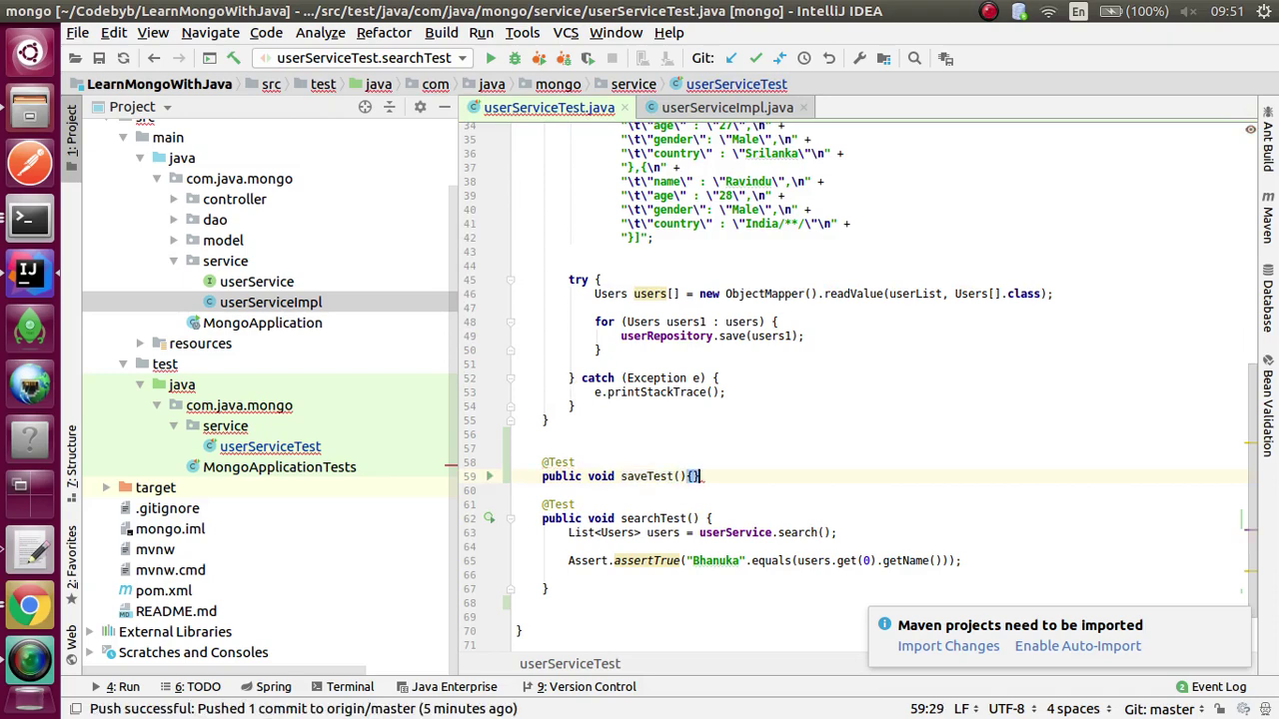
pyautogui.press('Return')
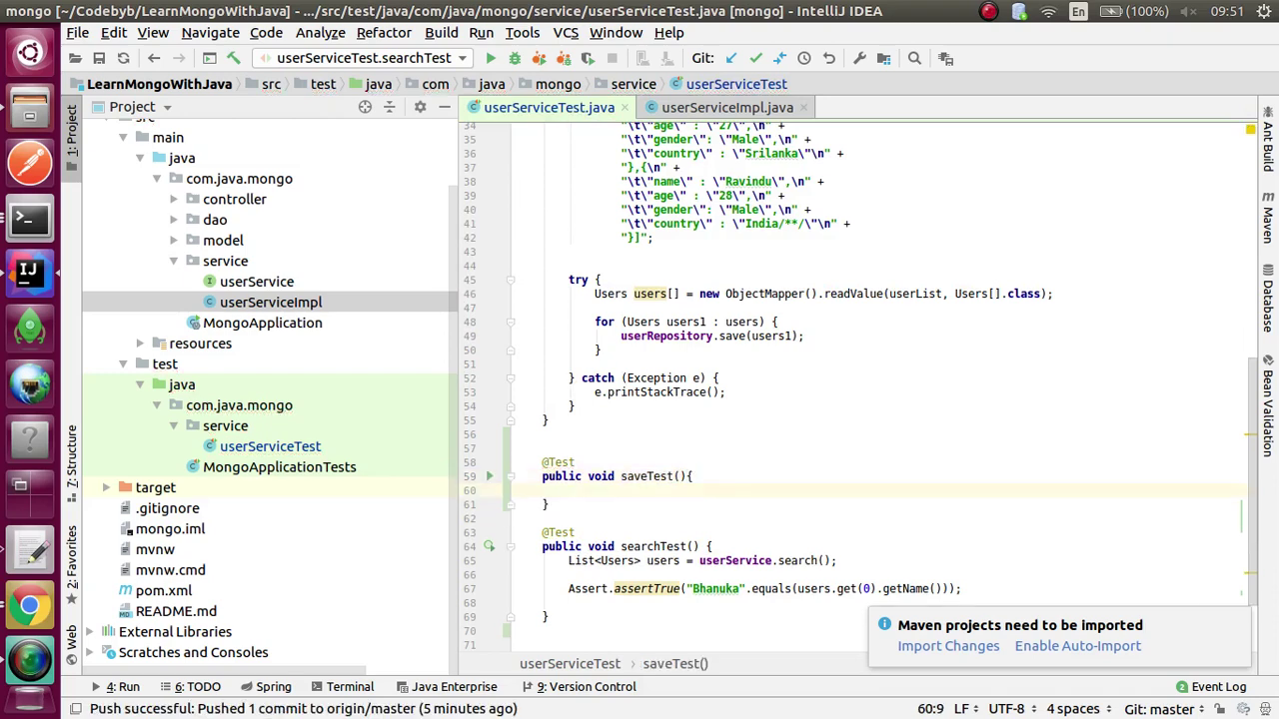
# - Switch to Postman, copy the JSON body of the localhost:8080/test/mongo/save request and return to IntelliJ IDEA
pyautogui.scroll(2, 659, 460)
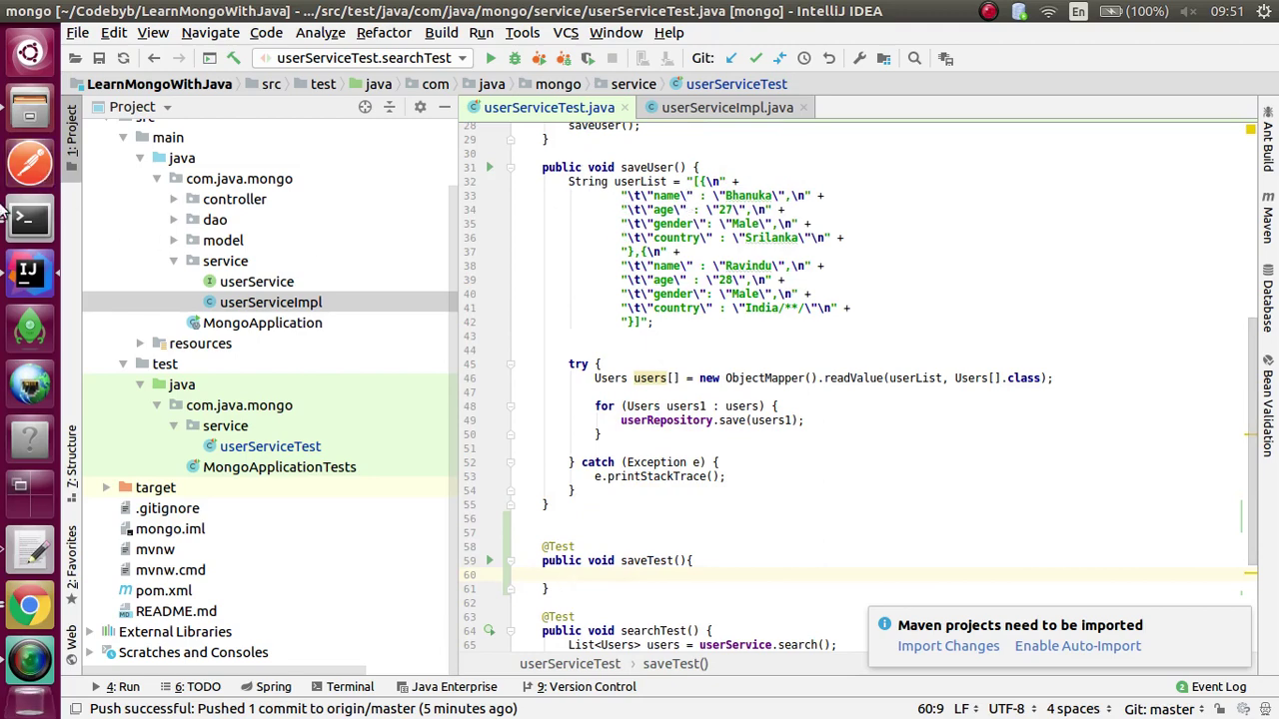
pyautogui.click(30, 160)
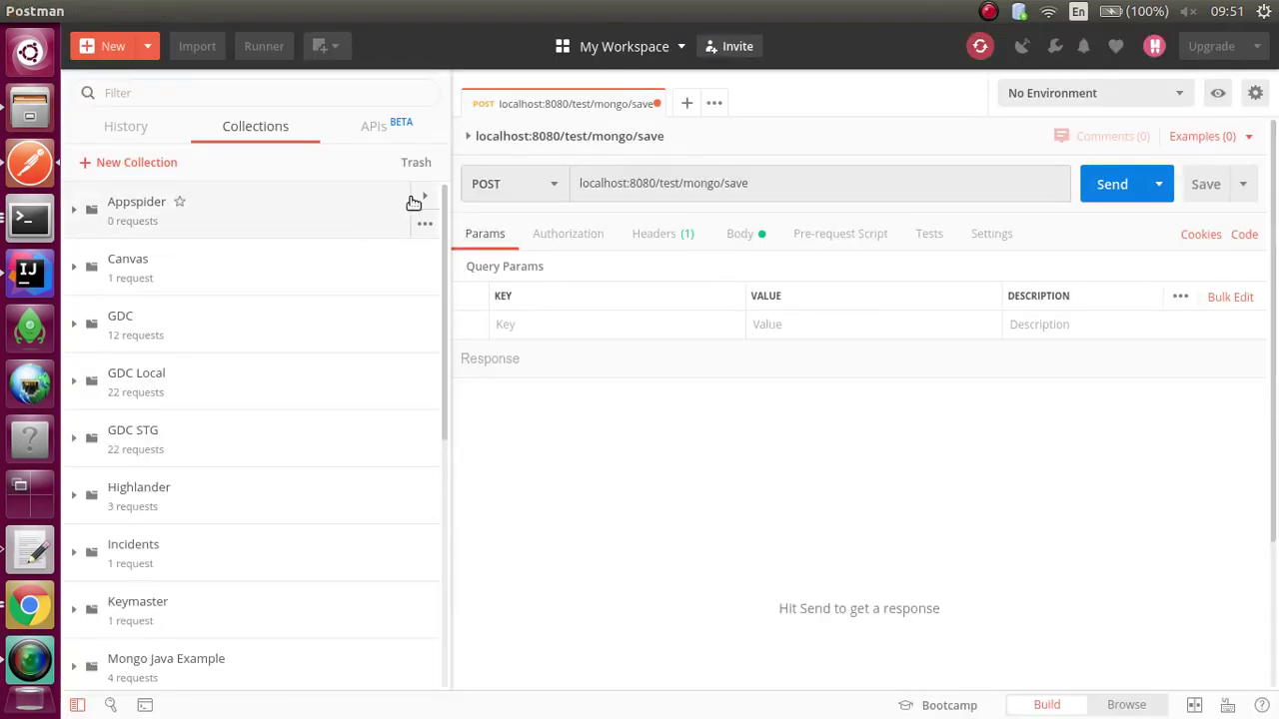
pyautogui.click(656, 240)
pyautogui.click(756, 242)
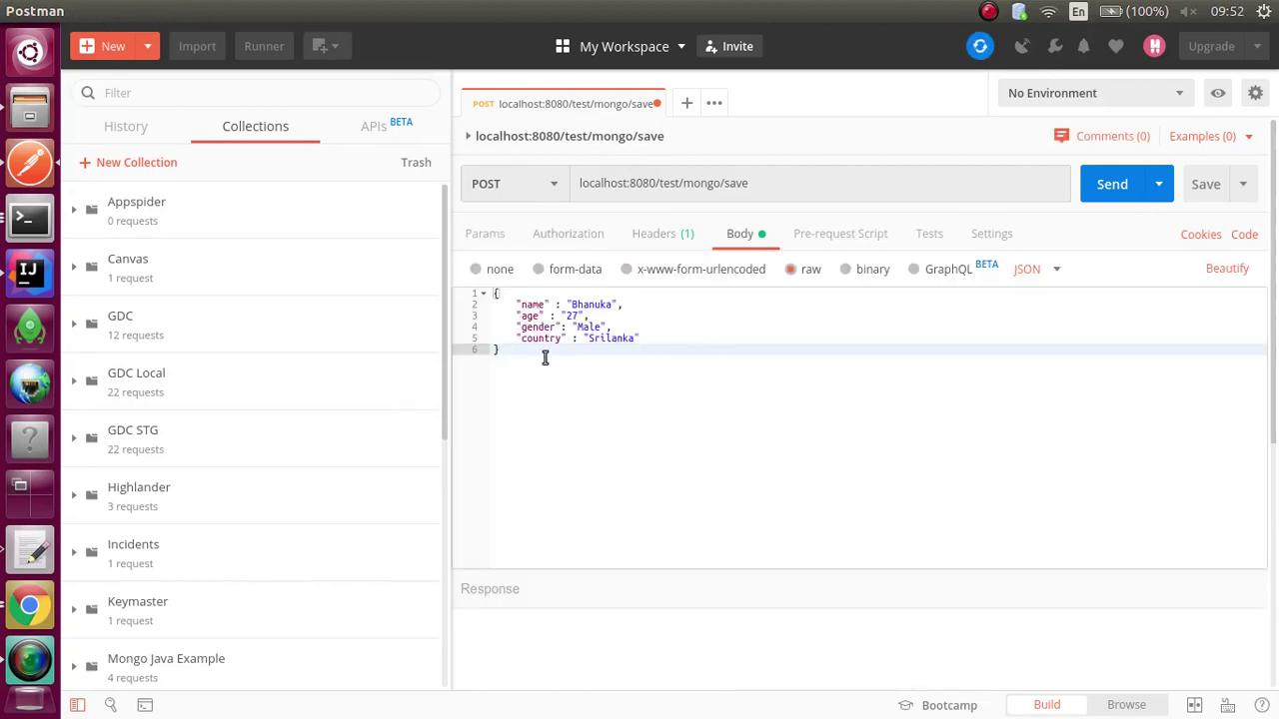
pyautogui.moveTo(545, 358); pyautogui.dragTo(493, 294)
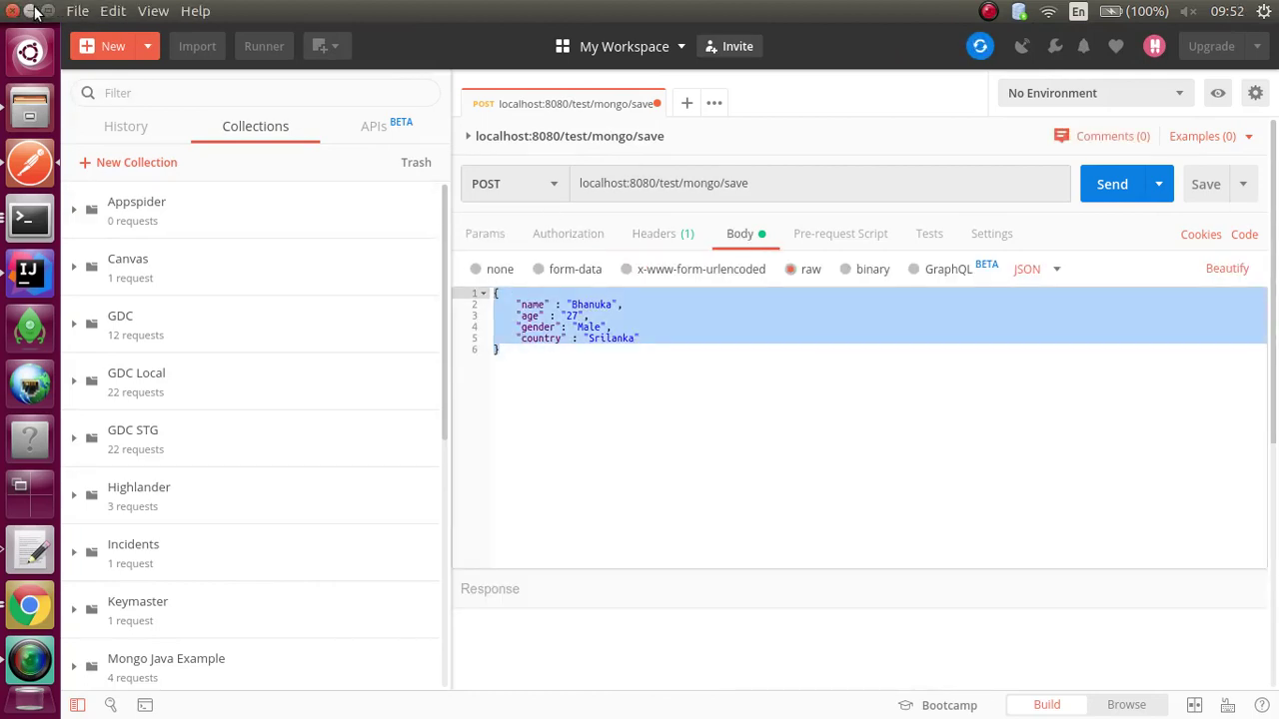
pyautogui.click(31, 11)
# - Declare a String variable user in saveTest holding the copied JSON and replace the person's name in it with a different one
pyautogui.scroll(-3, 797, 426)
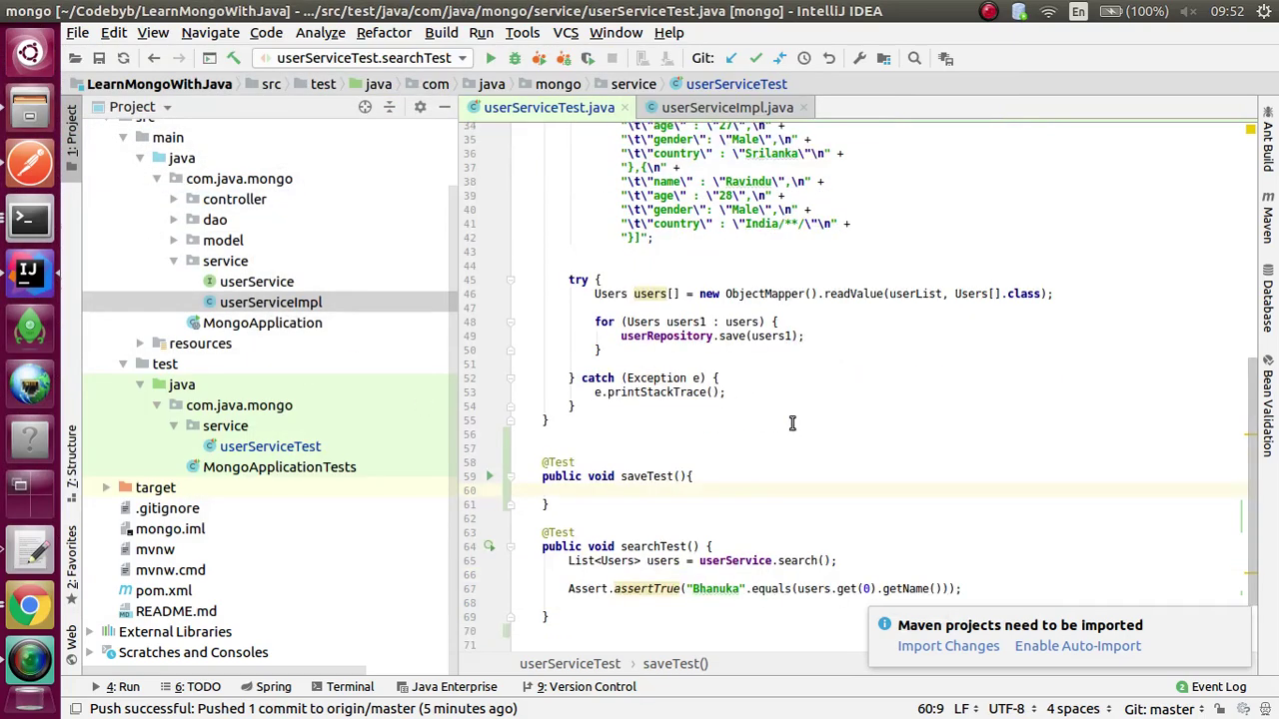
pyautogui.scroll(1, 717, 461)
pyautogui.click(1238, 626)
pyautogui.write('String')
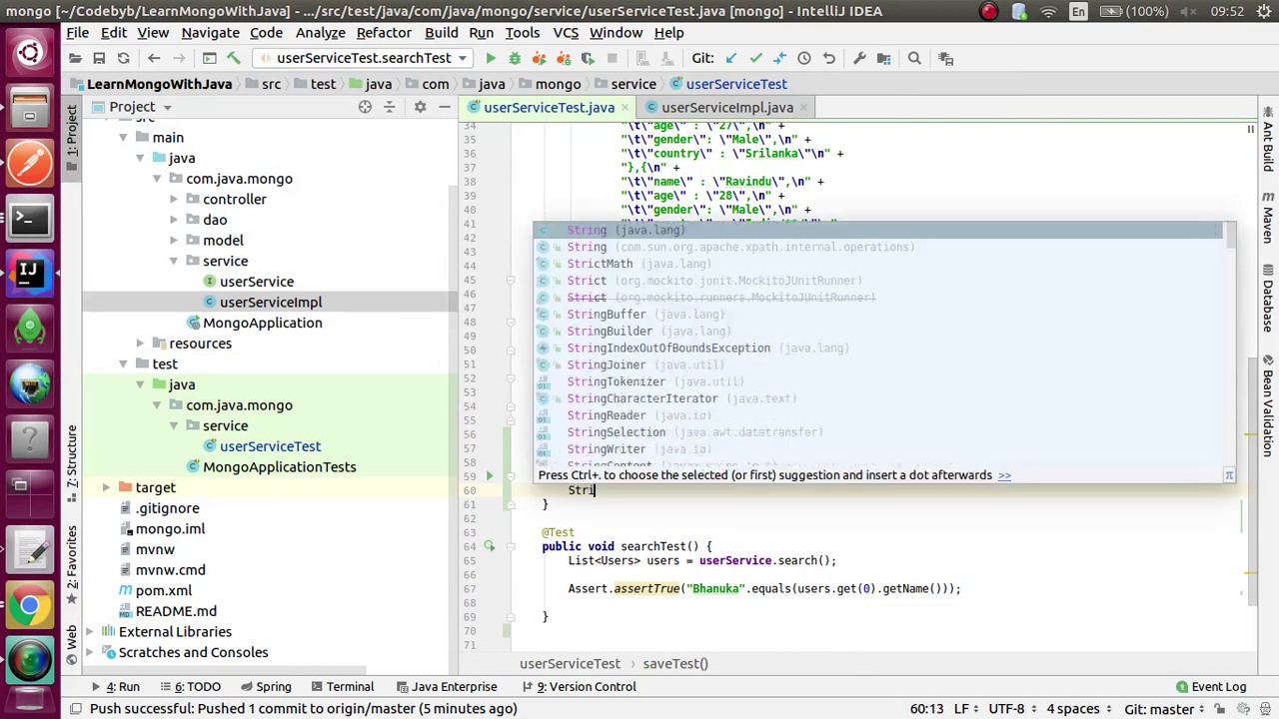
pyautogui.press('Escape')
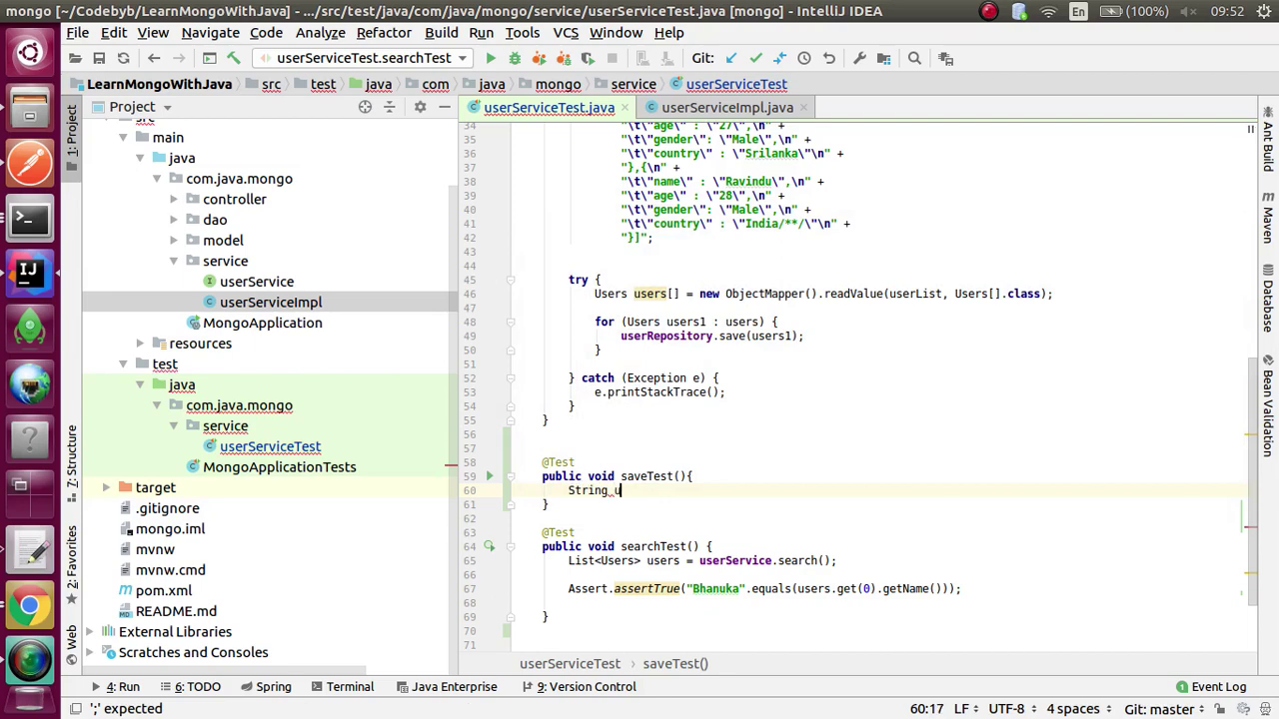
pyautogui.write('user = ')
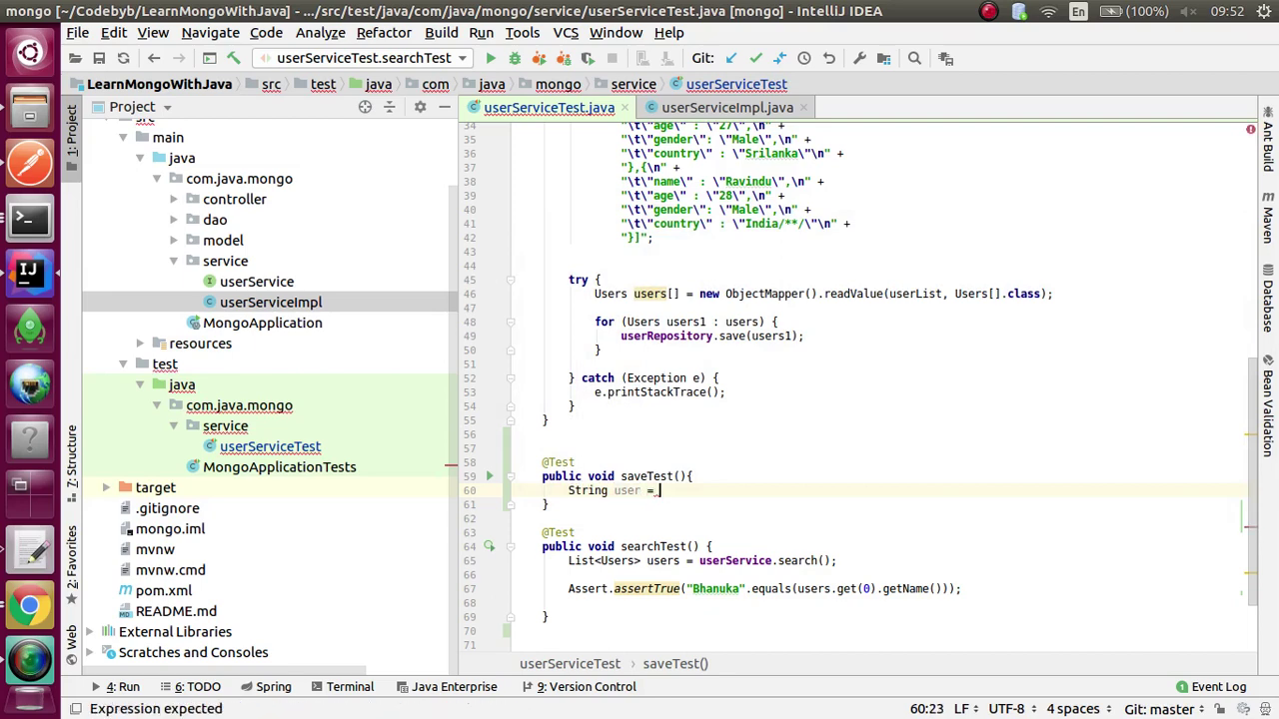
pyautogui.write('"')
pyautogui.write('{\\n" + "\\t\\"name\\" : \\"Bhanuka\\",\\n" + "\\t\\"age\\" : \\"27\\",\\n" + "\\t\\"gender\\": \\"Male\\",\\n" + "\\t\\"country\\" : \\"Srilanka\\"\\n" + "}')
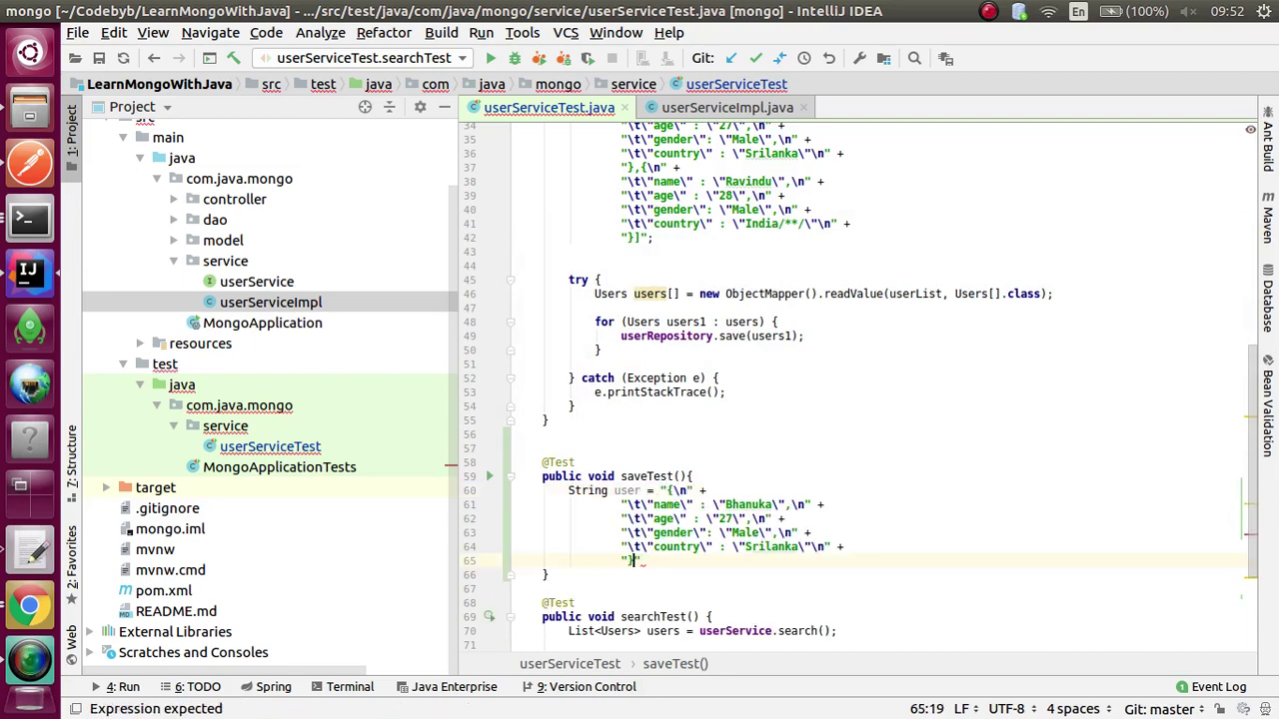
pyautogui.write('";')
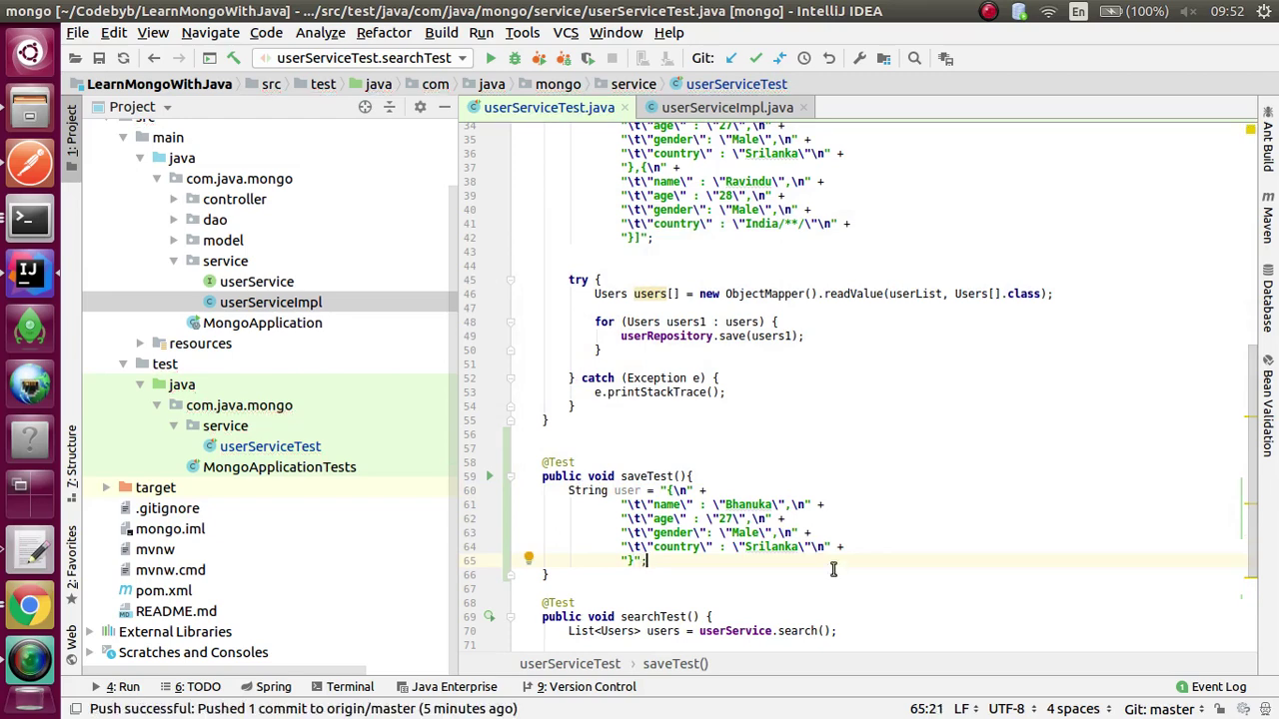
pyautogui.doubleClick(765, 504)
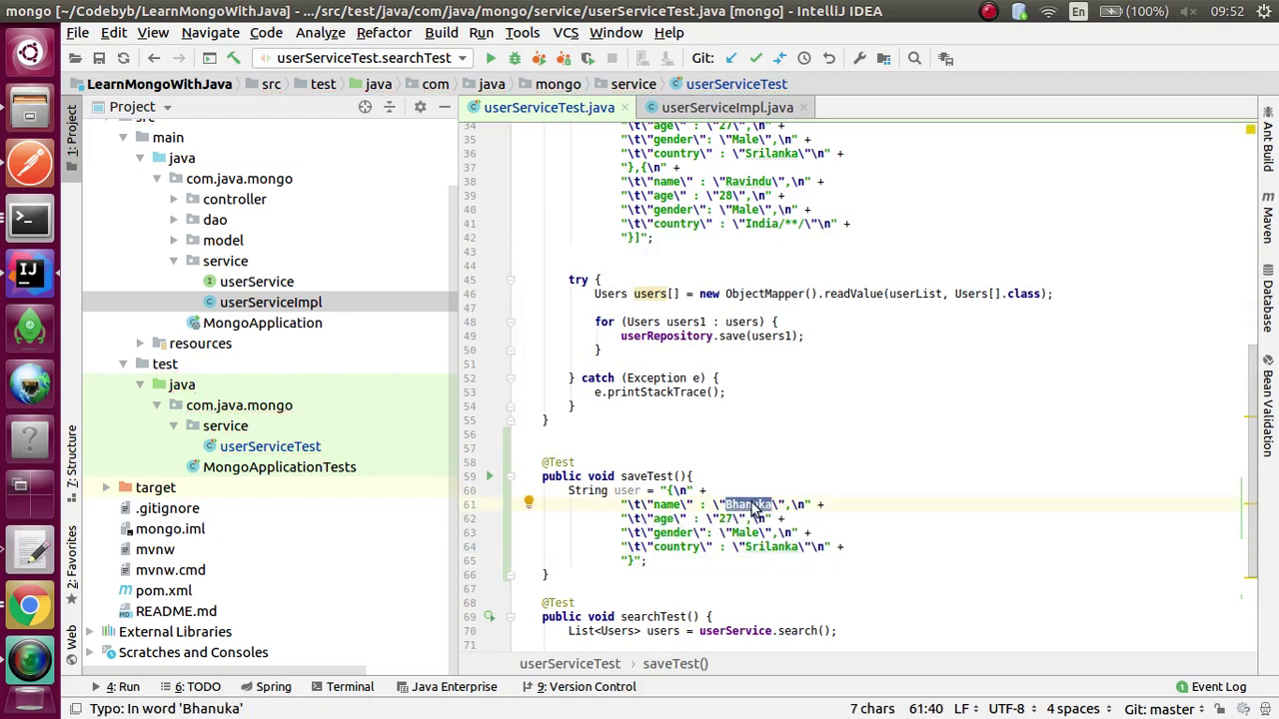
pyautogui.write('Sajith')
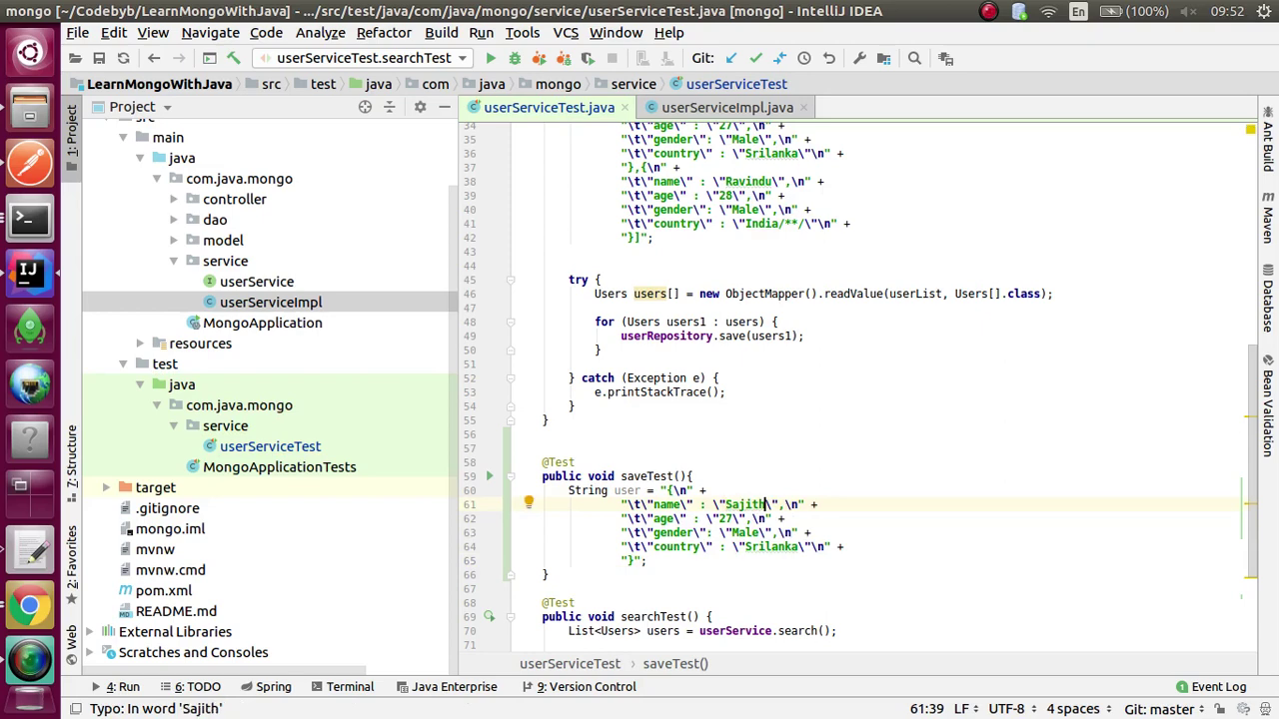
# - Below the user string in saveTest, declare "Users users" and assign it a new ObjectMapper().readValue() call
pyautogui.scroll(-2, 744, 540)
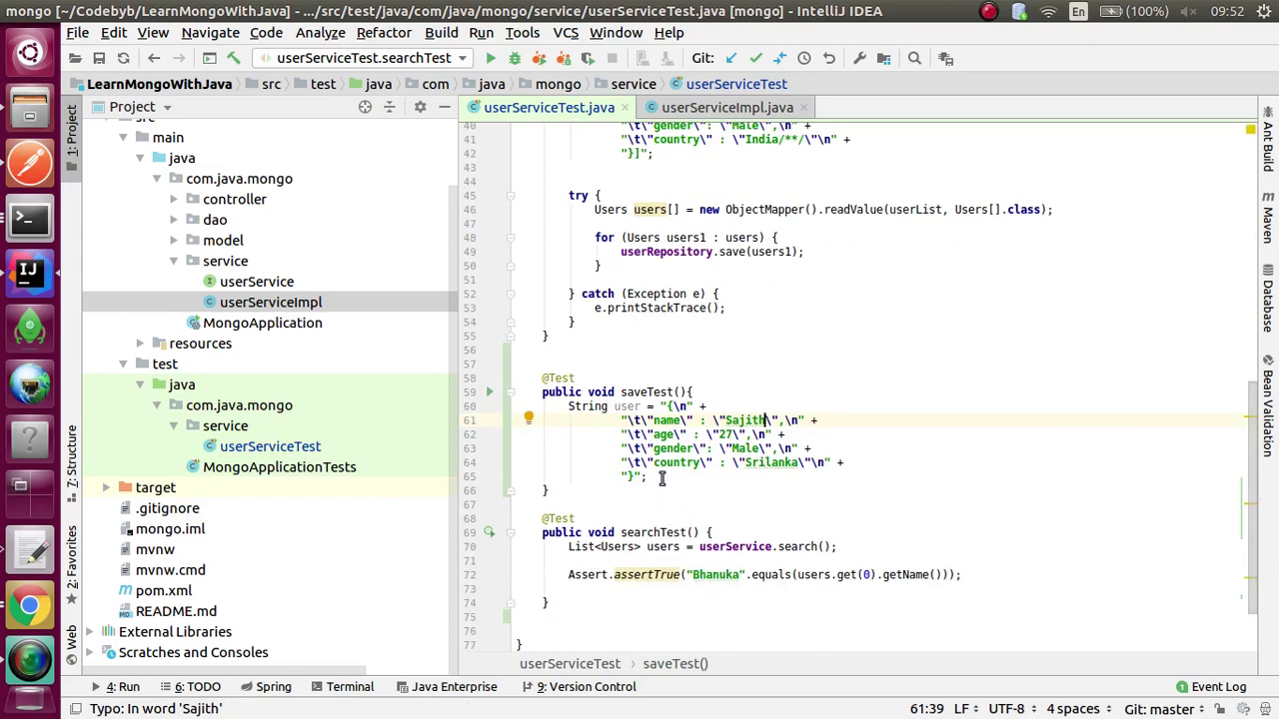
pyautogui.click(661, 478)
pyautogui.press('Return')
pyautogui.press('Return')
pyautogui.press('Return')
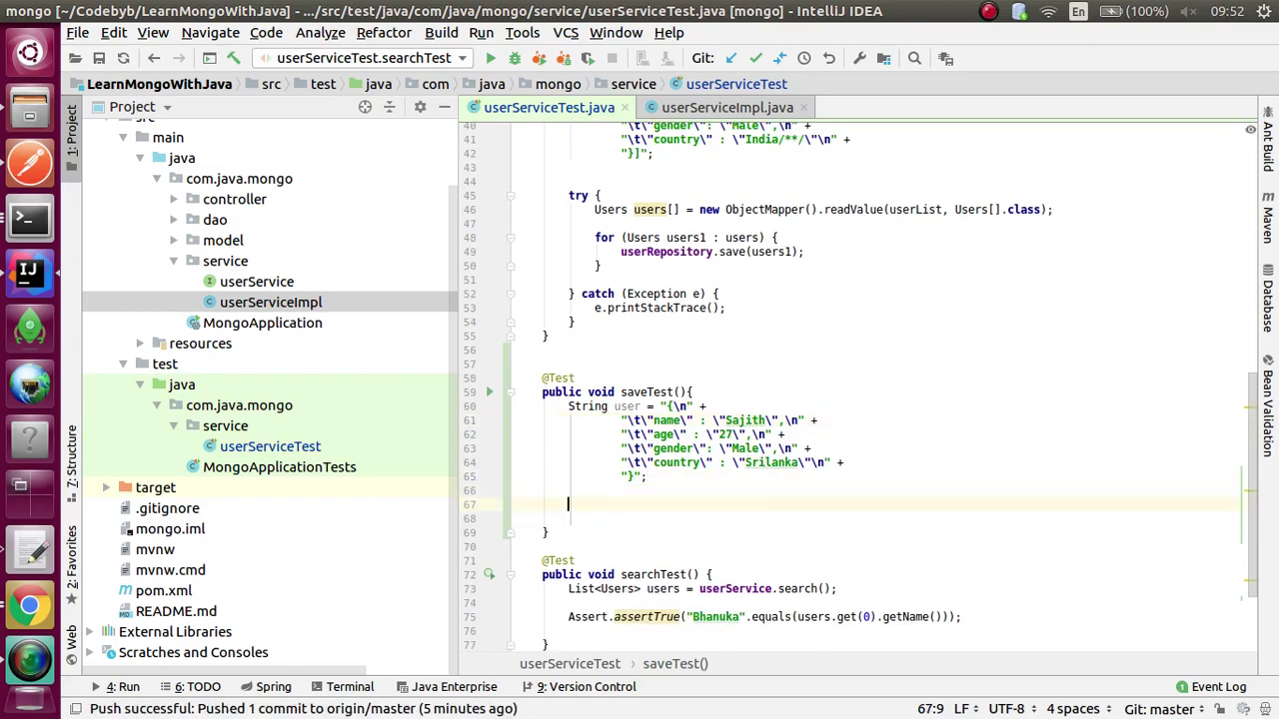
pyautogui.write('User')
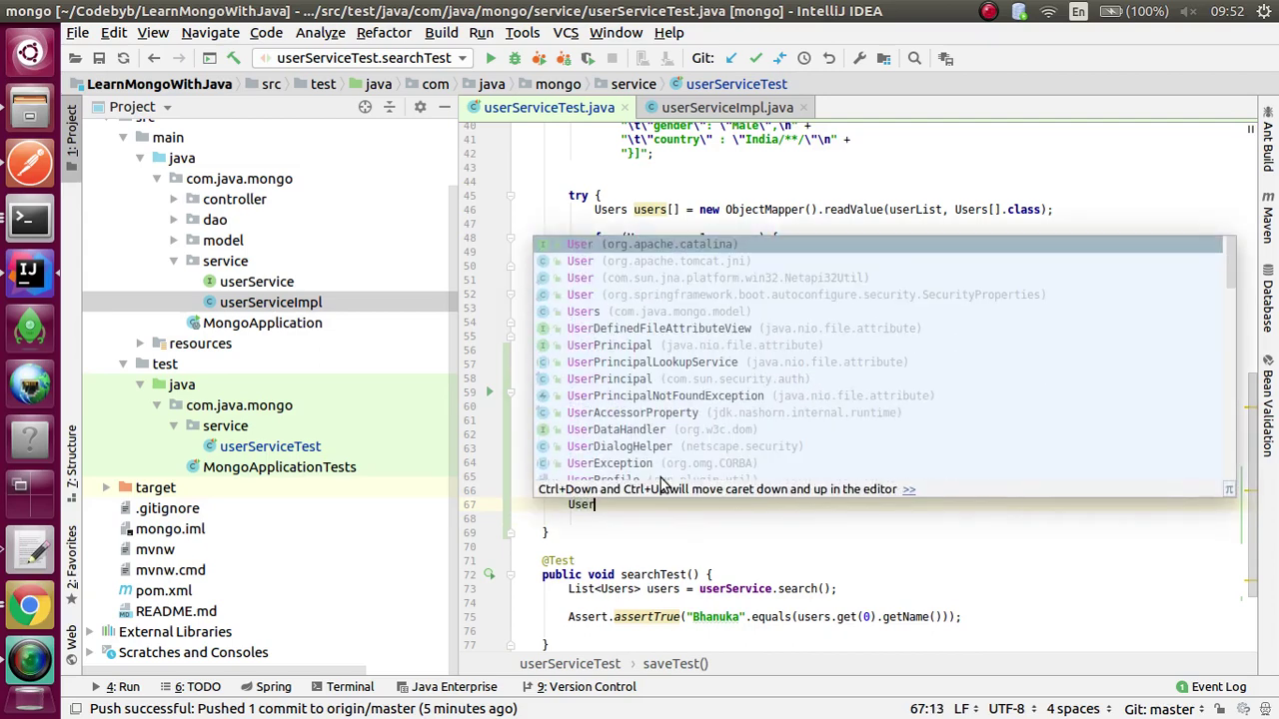
pyautogui.write('s')
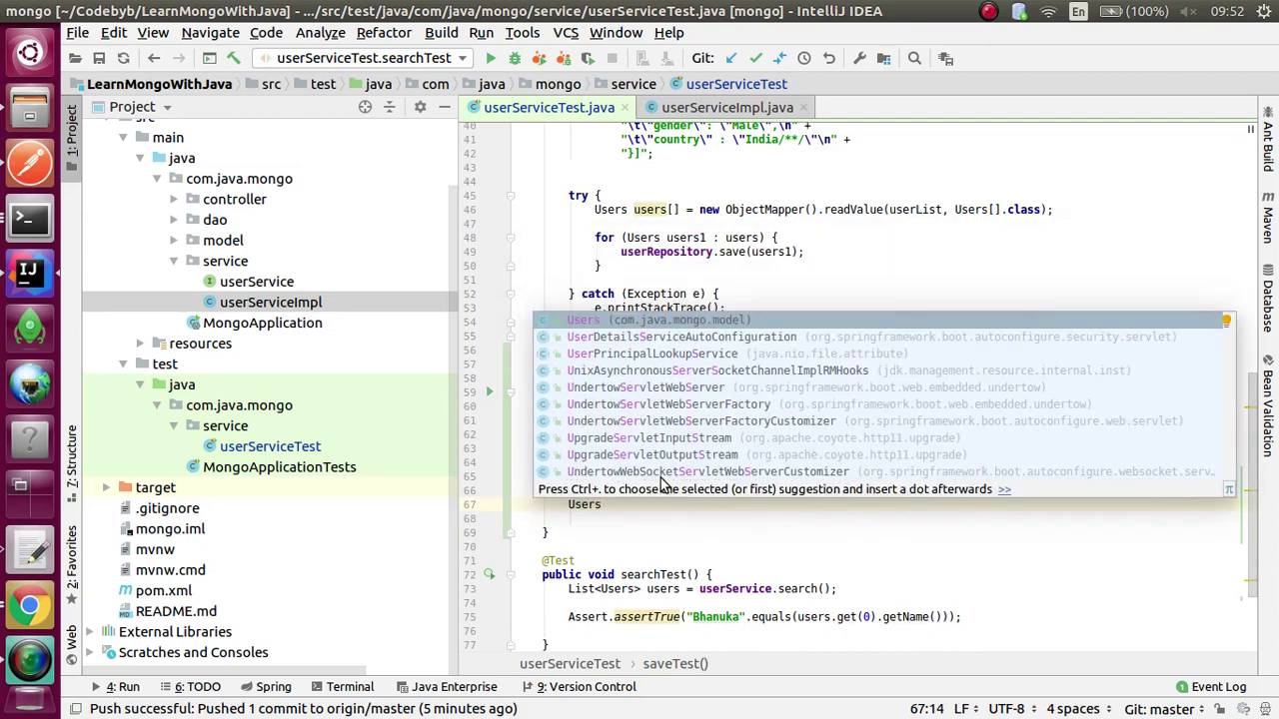
pyautogui.write(' users')
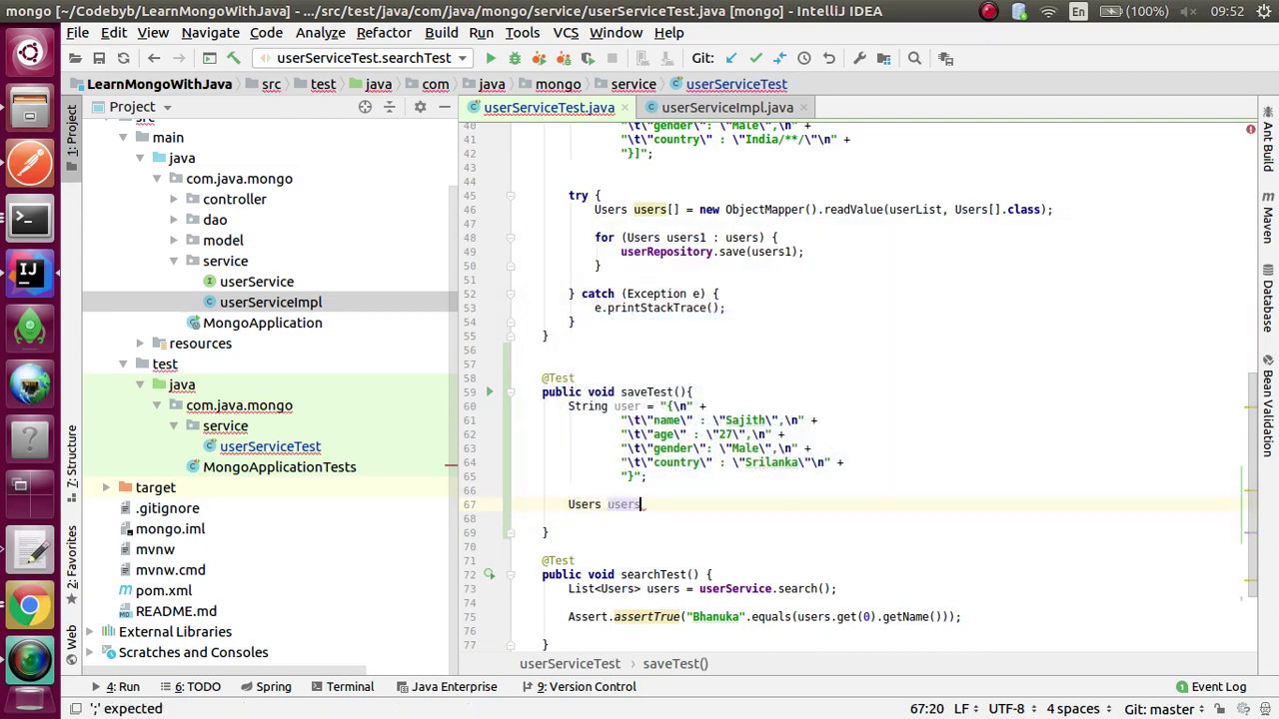
pyautogui.write('= new Obje')
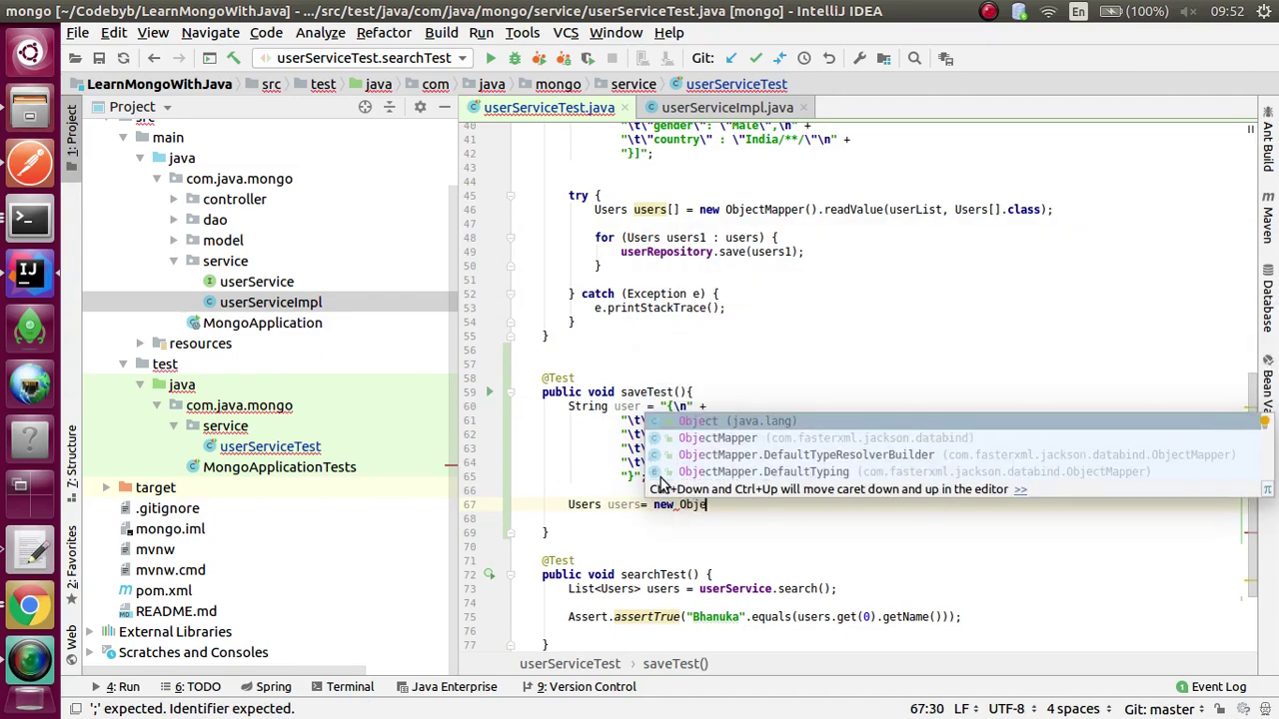
pyautogui.press('Down')
pyautogui.press('Return')
pyautogui.write(').readva')
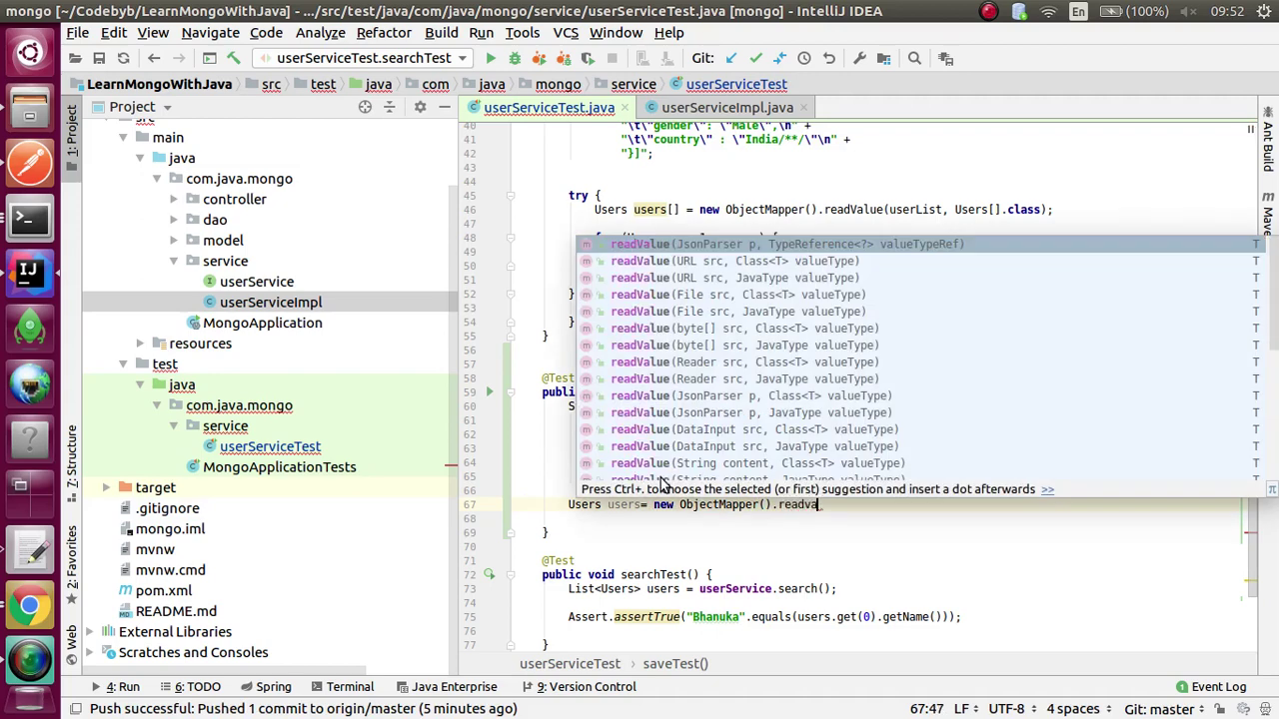
pyautogui.press('Return')
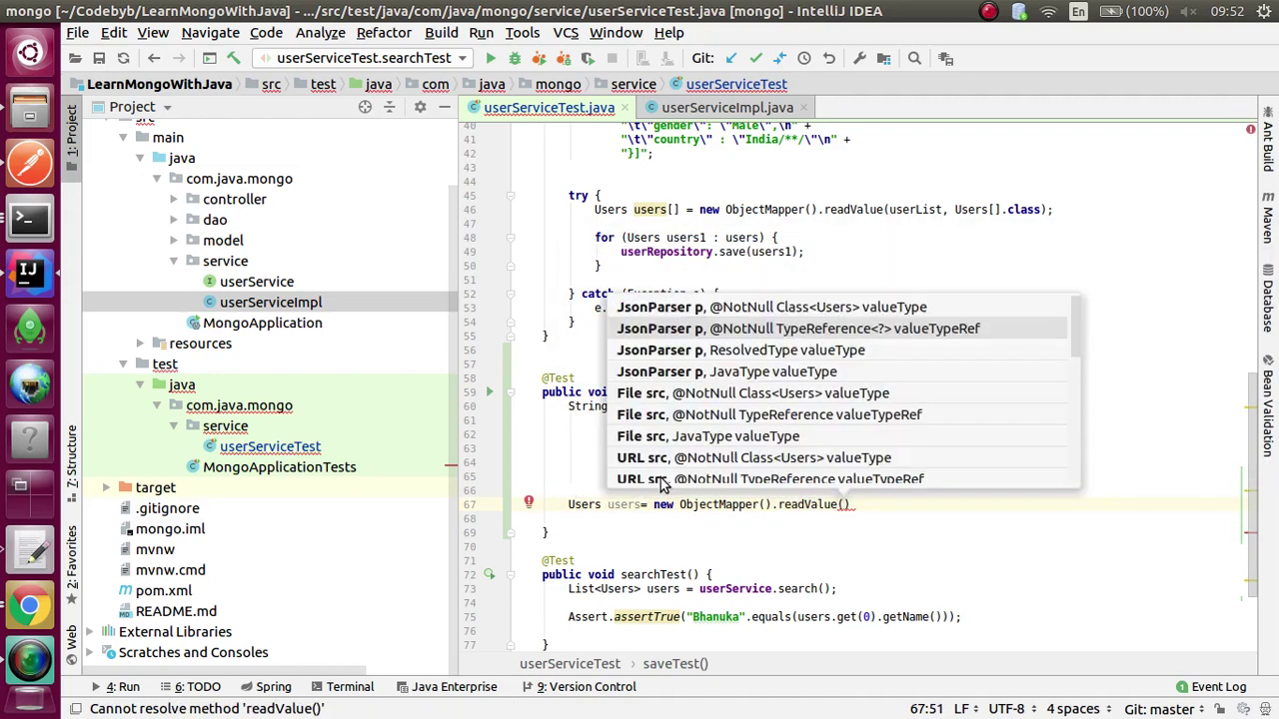
# - Pass user and Users.class as the arguments of readValue in saveTest and end the statement with a semicolon
pyautogui.click(627, 406)
pyautogui.doubleClick(627, 406)
pyautogui.hotkey('ctrl', 'c')
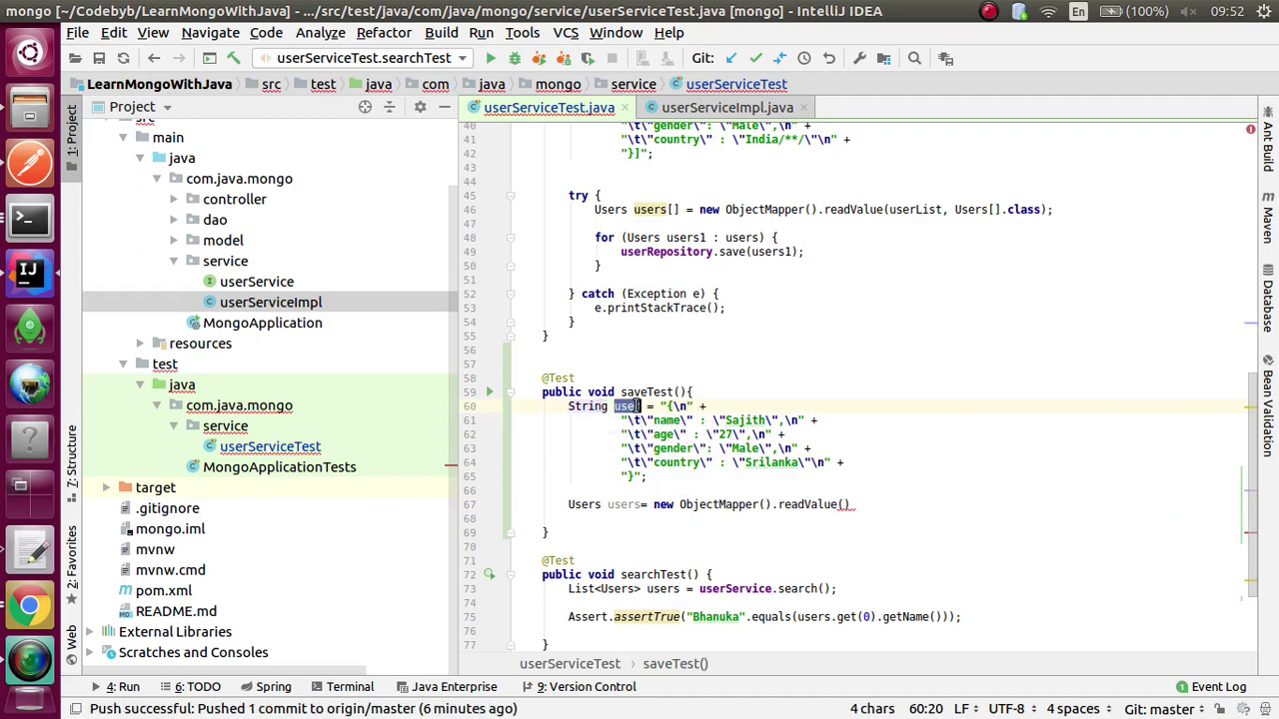
pyautogui.click(846, 505)
pyautogui.hotkey('ctrl', 'v')
pyautogui.write(', User')
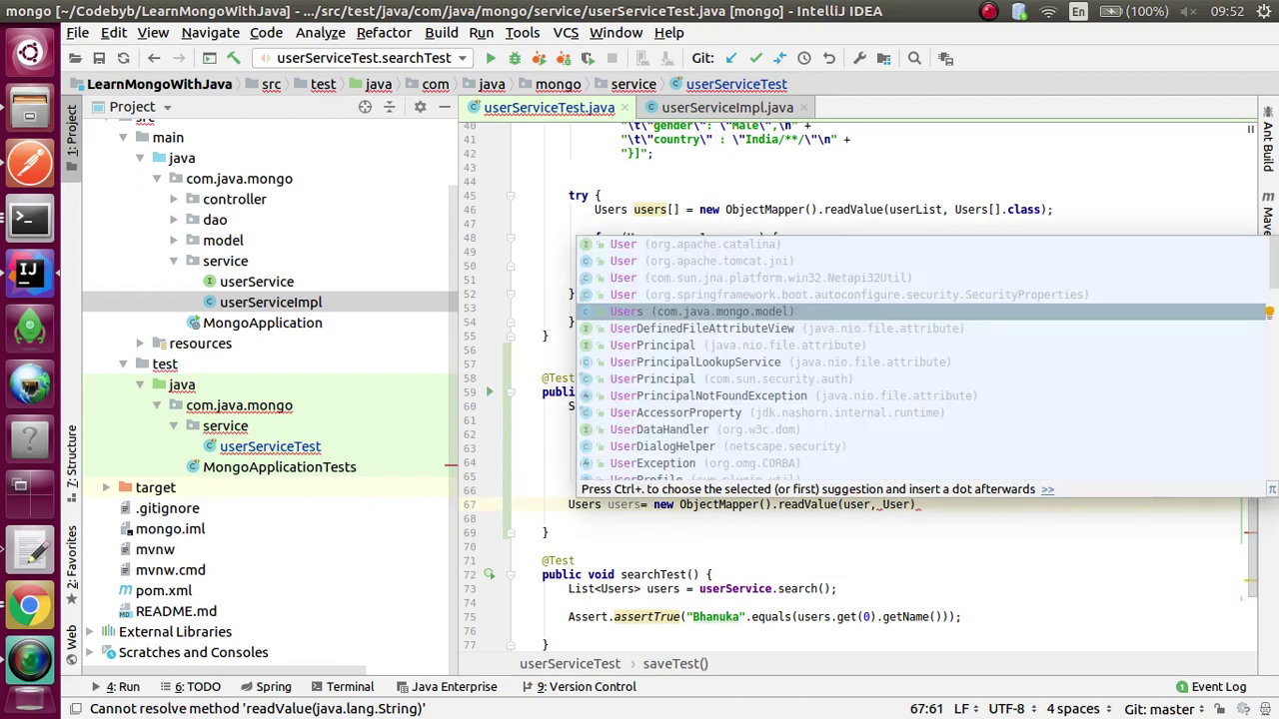
pyautogui.press('Return')
pyautogui.write('.class')
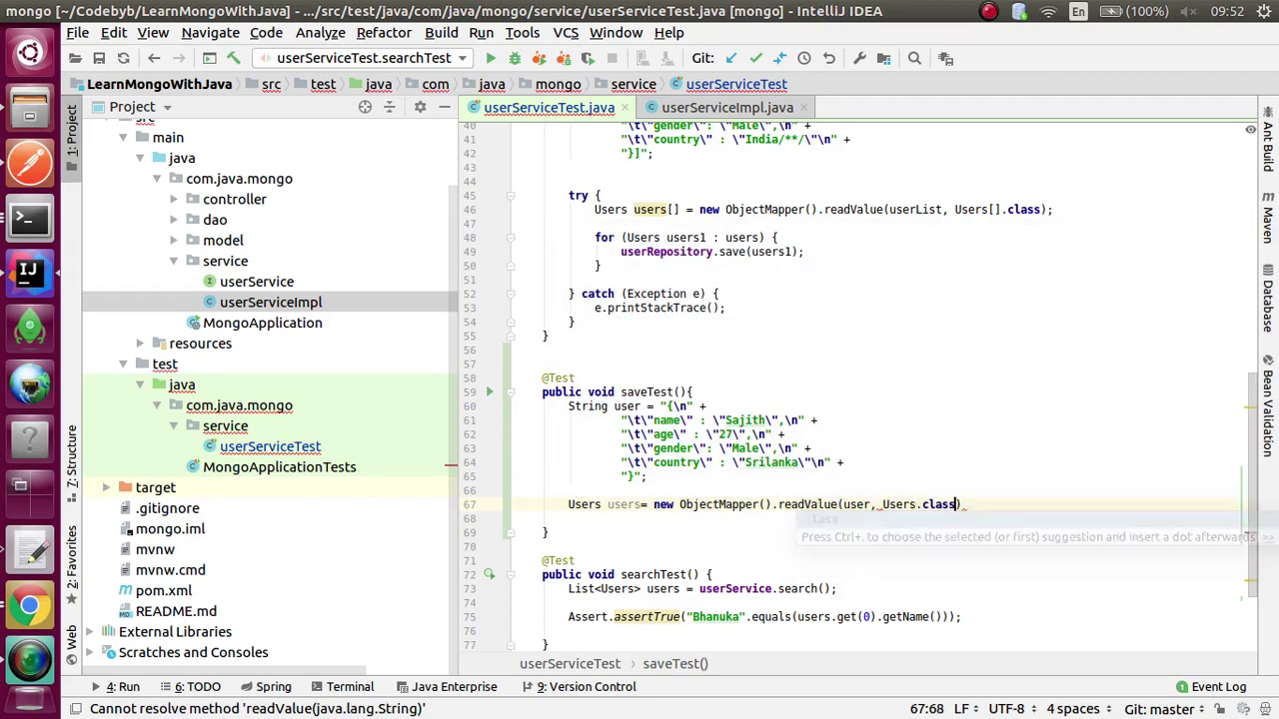
pyautogui.hotkey('ctrl', 'End')
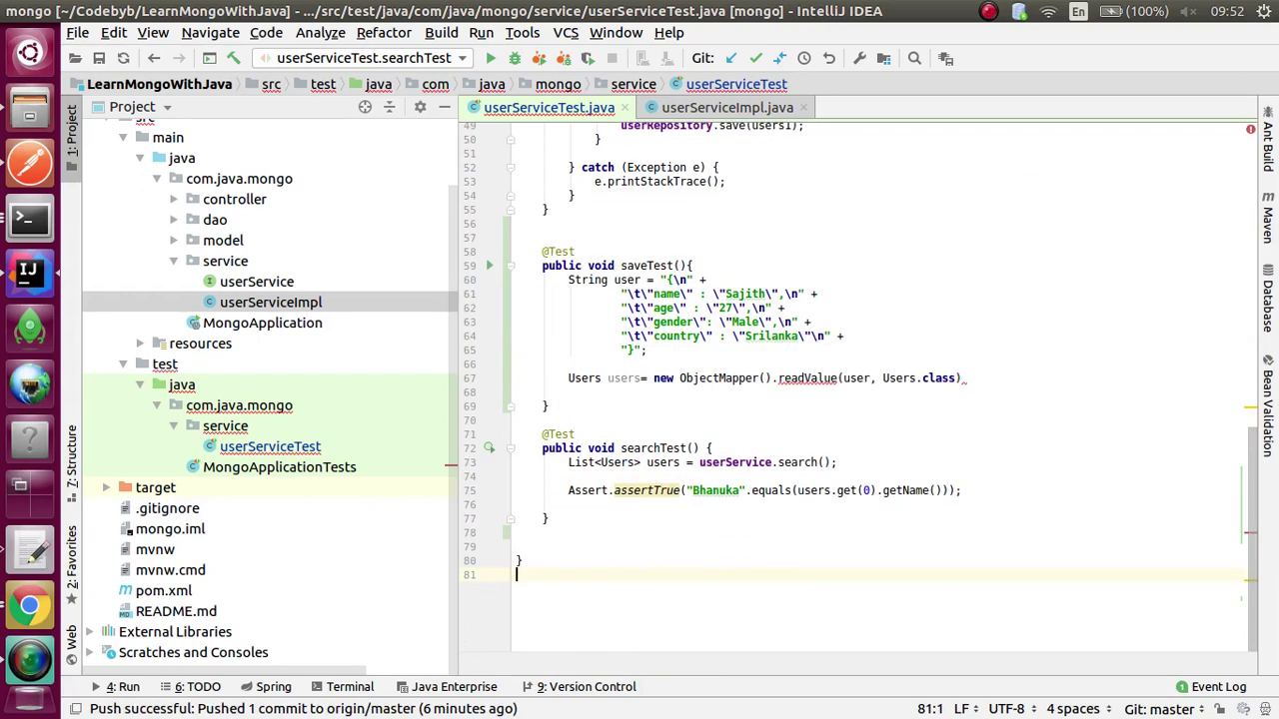
pyautogui.click(987, 380)
pyautogui.write(';')
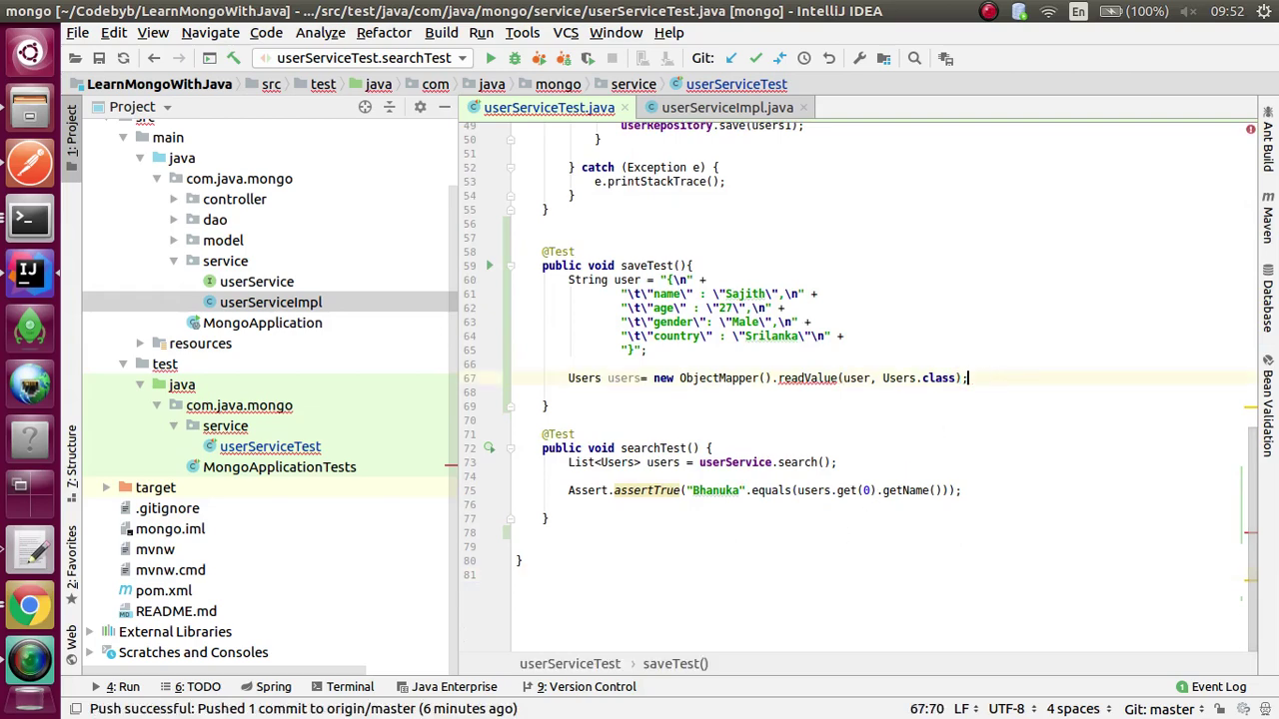
# - Add "throws Exception" to the saveTest method signature
pyautogui.click(688, 264)
pyautogui.write('th')
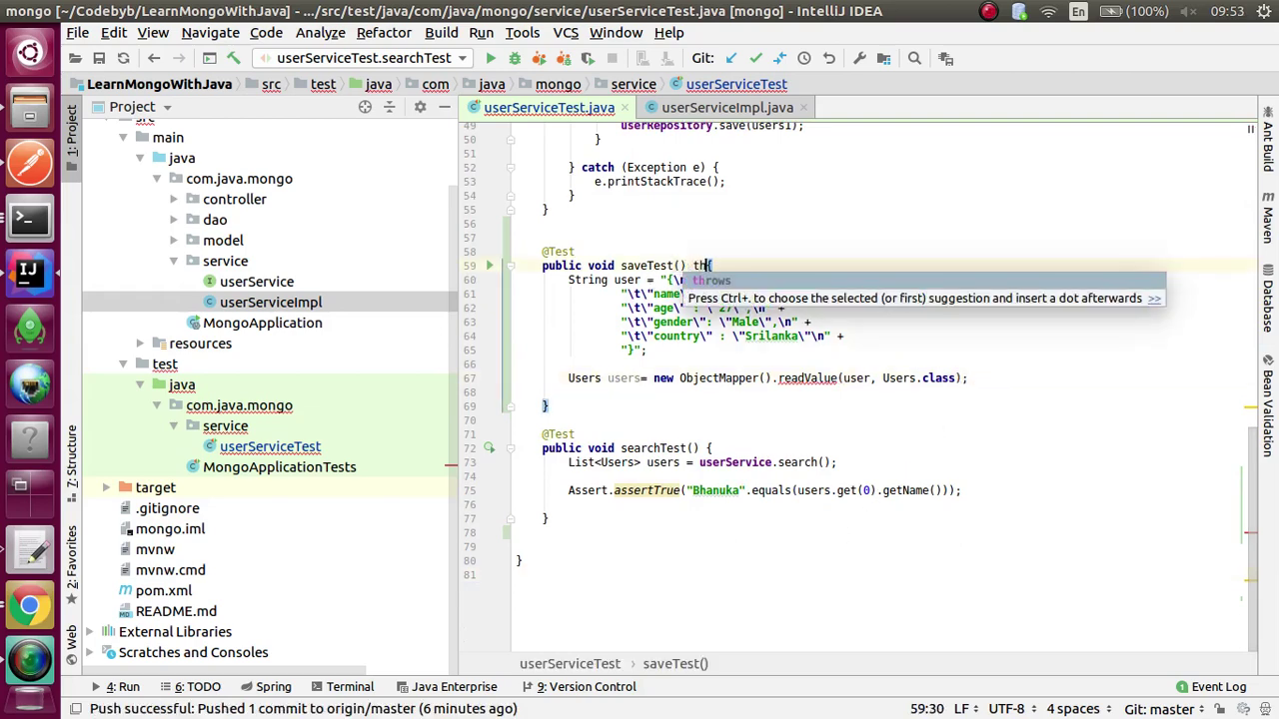
pyautogui.press('Return')
pyautogui.write('Exception')
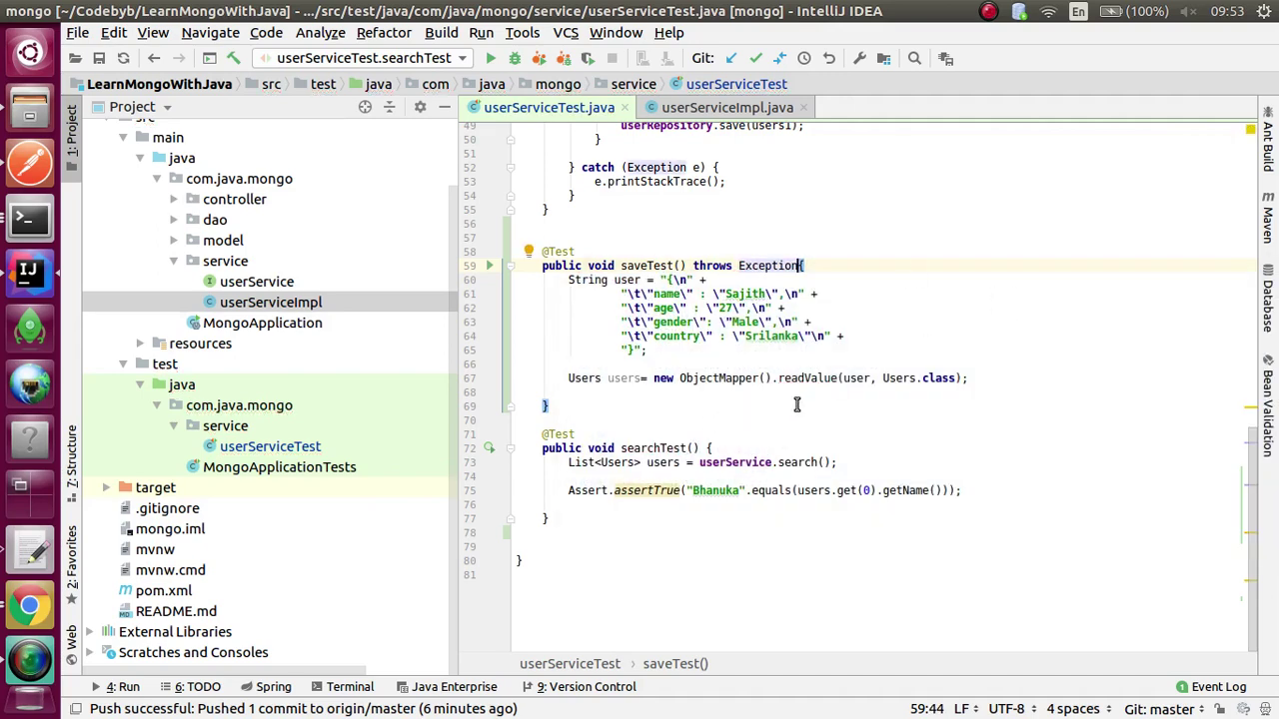
# - Copy the userService field name and insert it on a new line below the readValue statement in saveTest
pyautogui.click(966, 378)
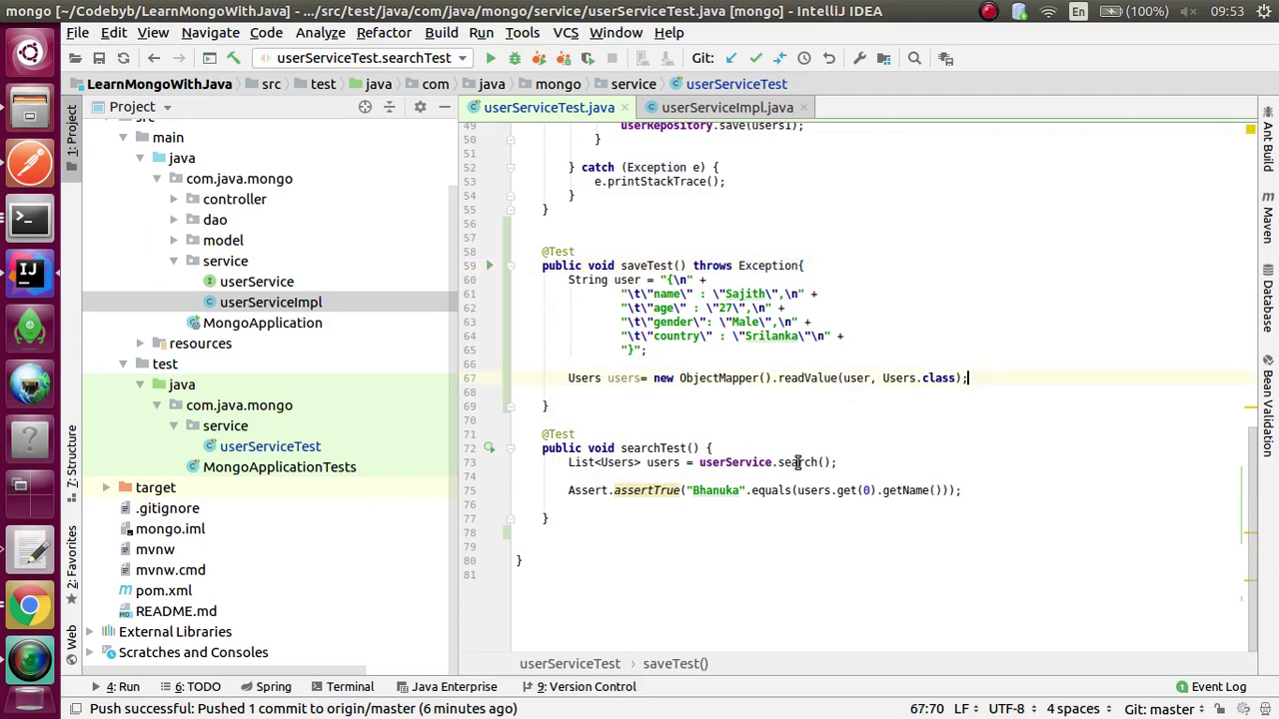
pyautogui.press('Return')
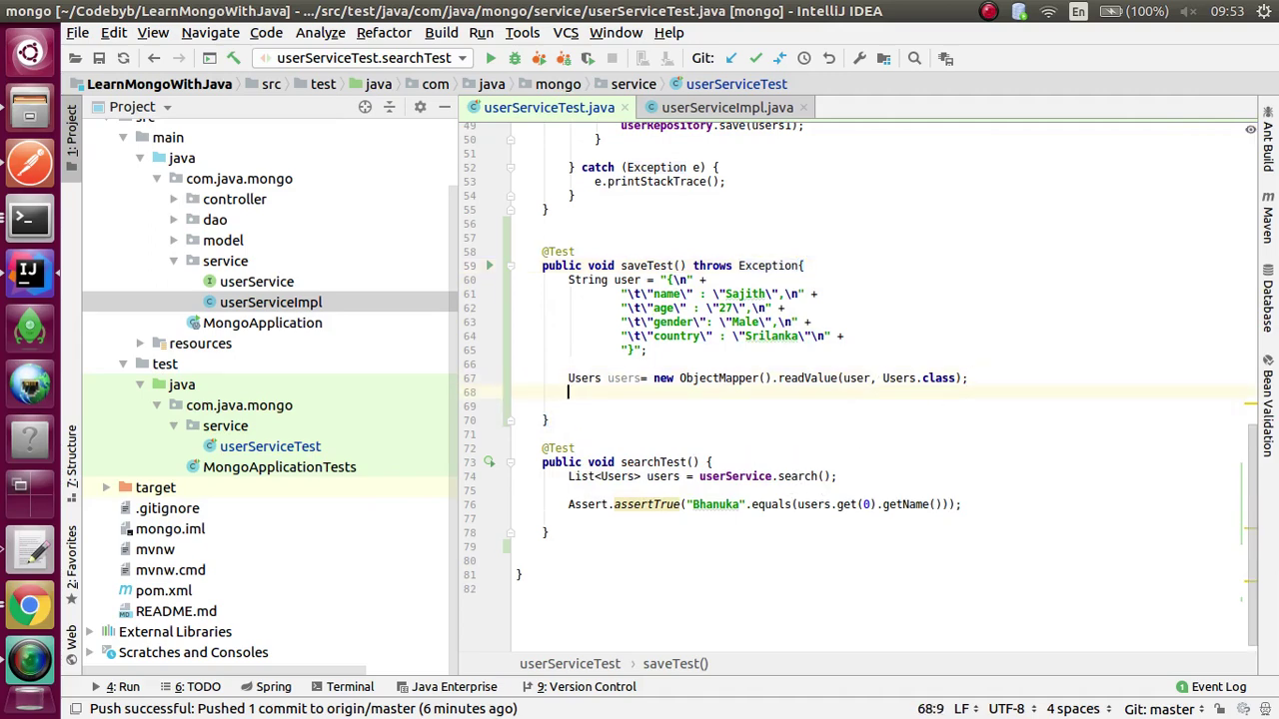
pyautogui.scroll(12, 815, 464)
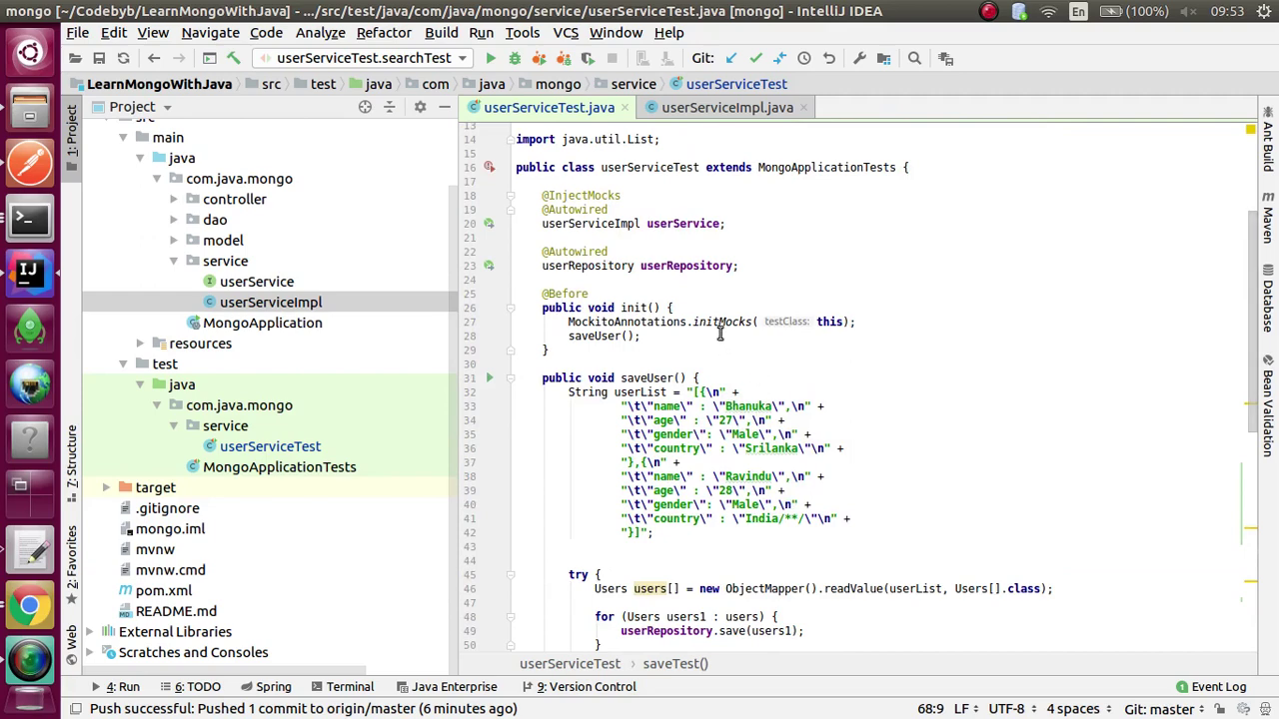
pyautogui.doubleClick(699, 266)
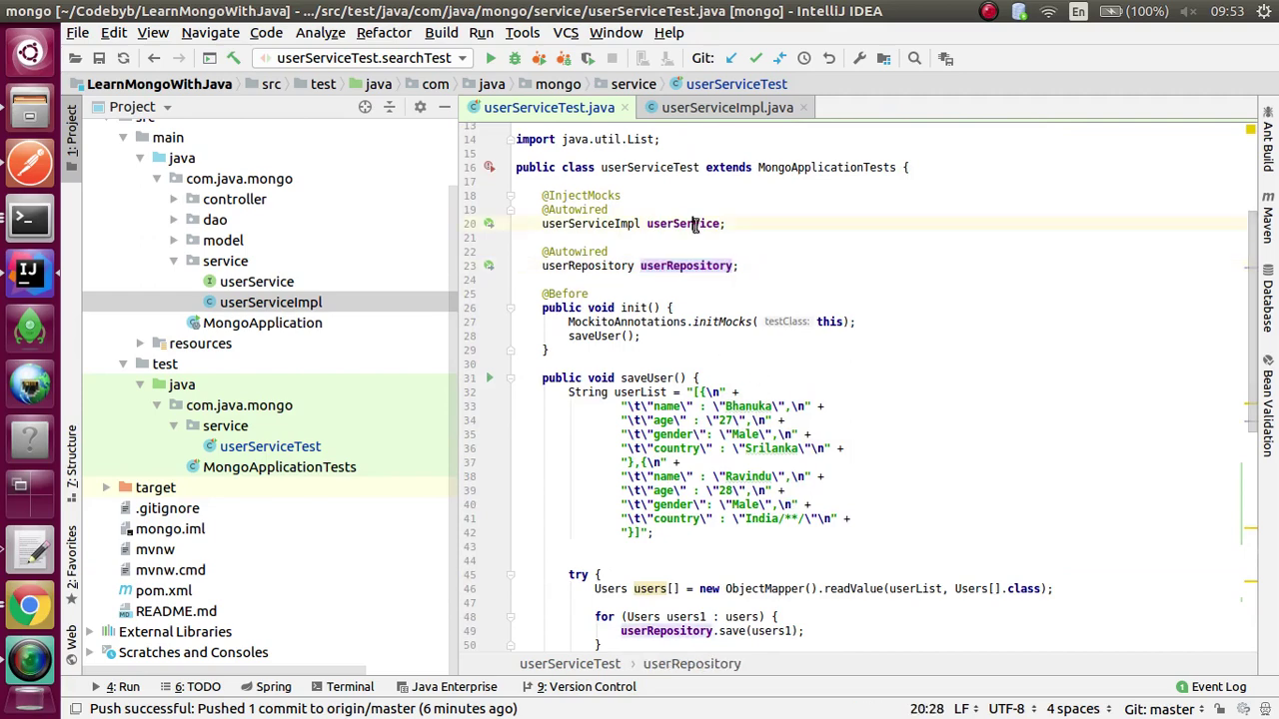
pyautogui.doubleClick(697, 224)
pyautogui.hotkey('ctrl', 'c')
pyautogui.click(726, 108)
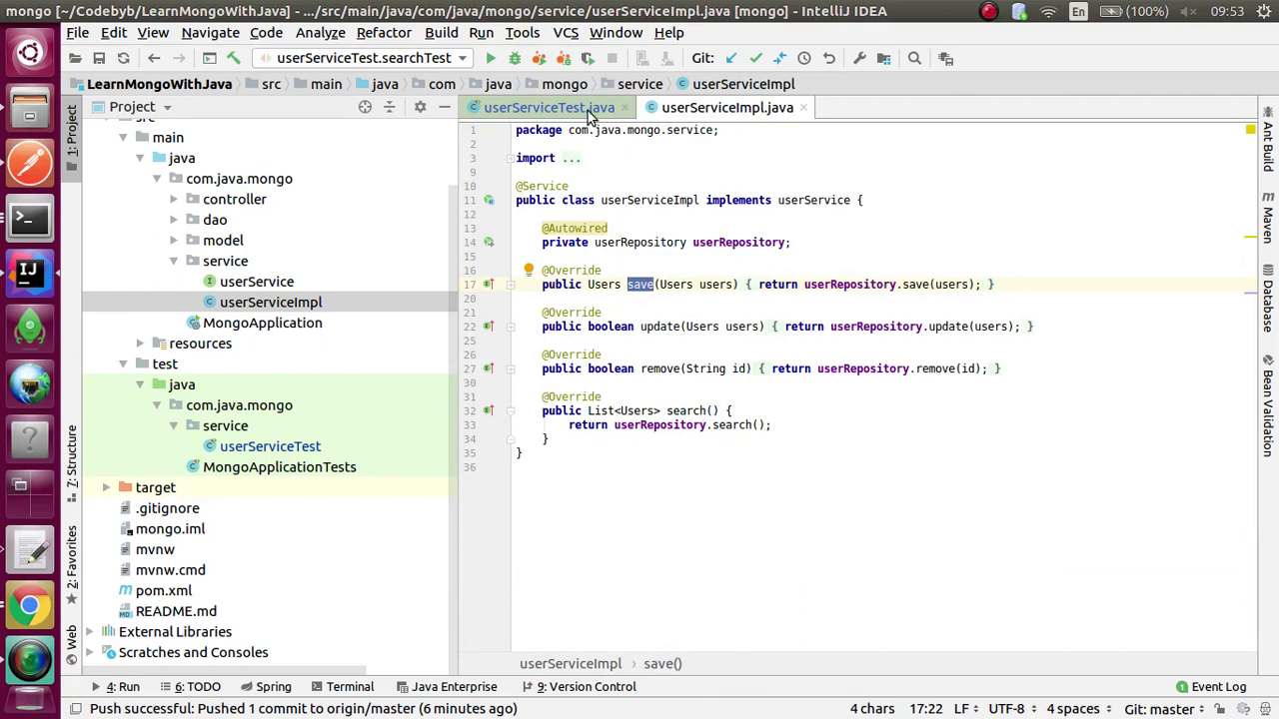
pyautogui.click(548, 107)
pyautogui.scroll(-12, 610, 506)
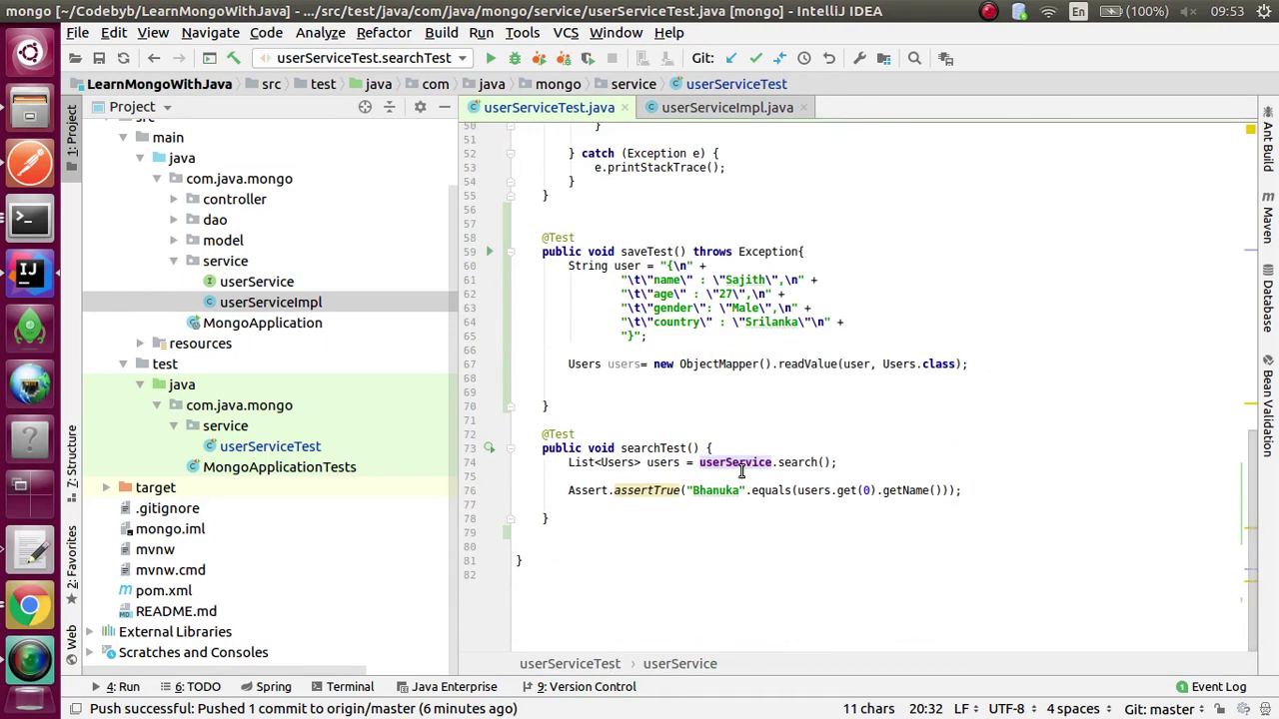
pyautogui.click(742, 381)
pyautogui.hotkey('ctrl', 'v')
# - Call the save method on userService with users as its argument and end the statement with a semicolon
pyautogui.write('.')
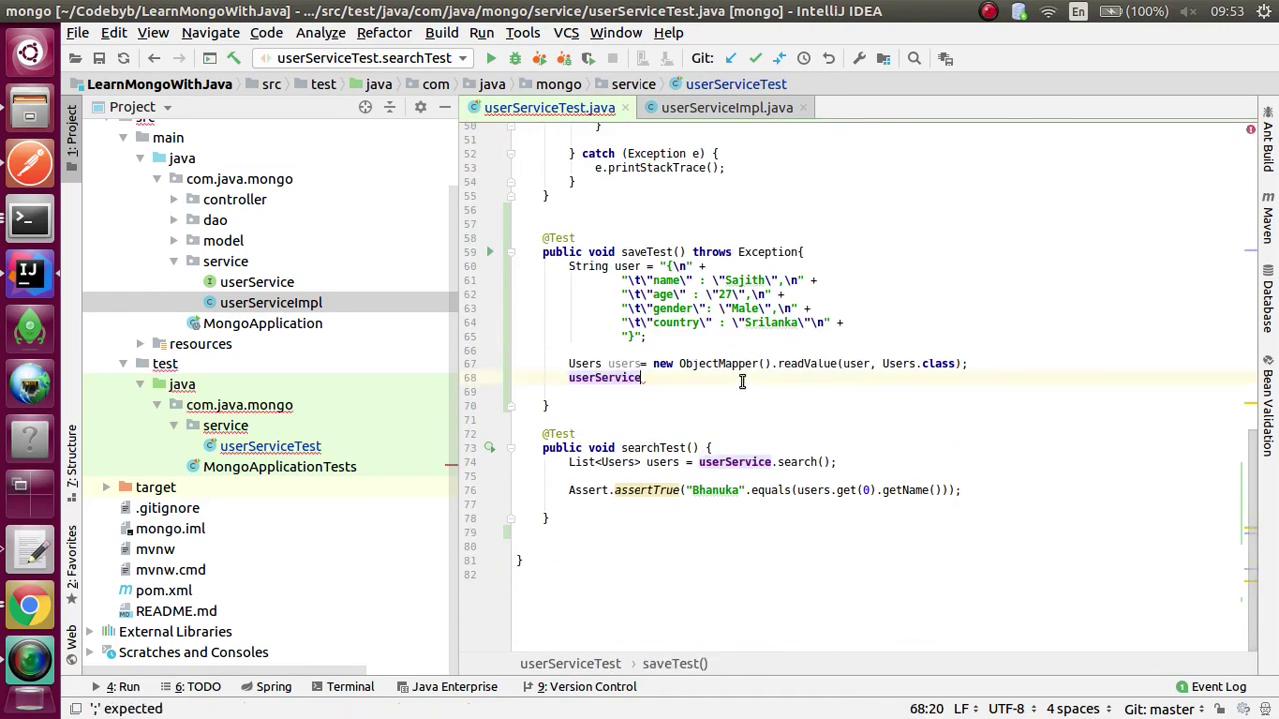
pyautogui.press('Down')
pyautogui.press('Down')
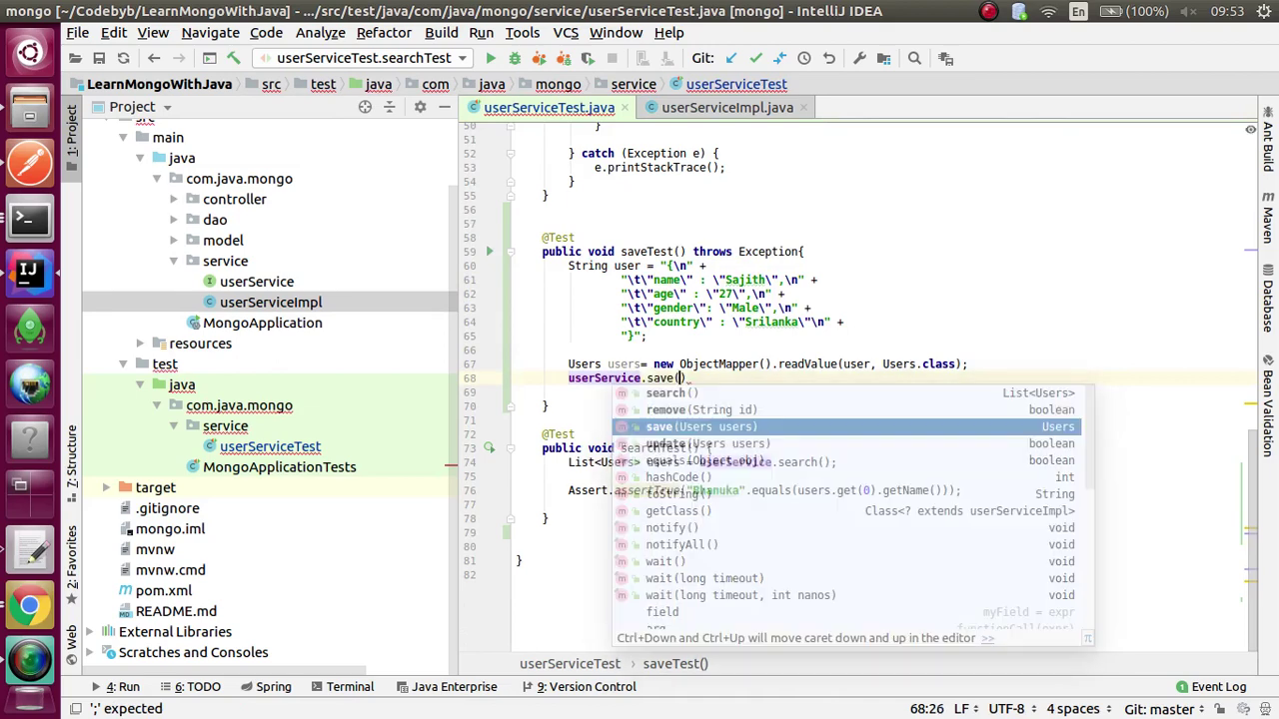
pyautogui.press('Return')
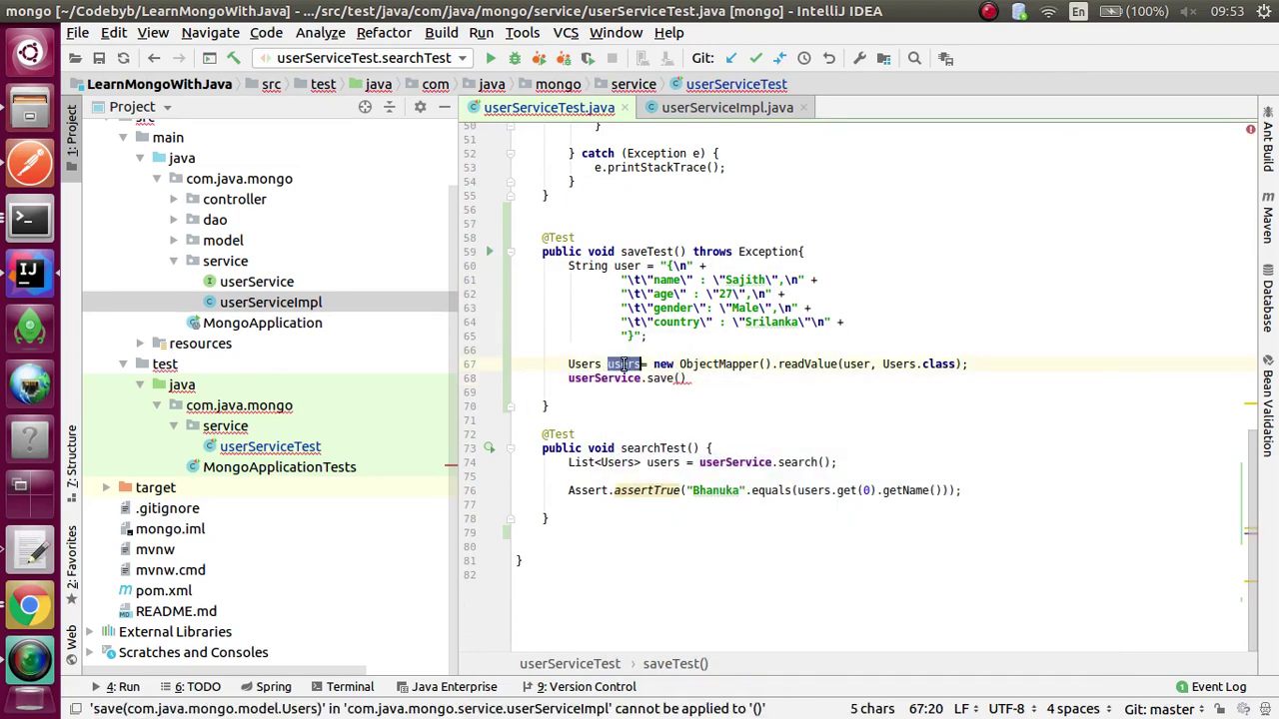
pyautogui.write('users)')
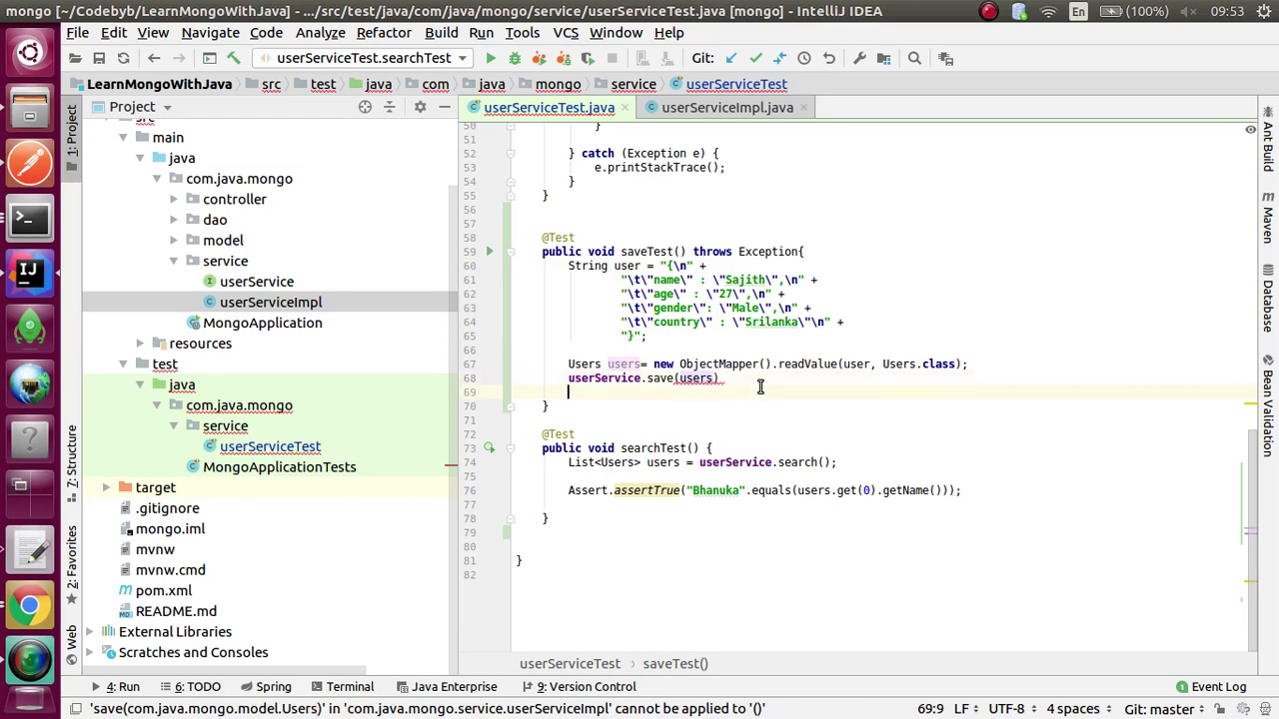
pyautogui.write(';')
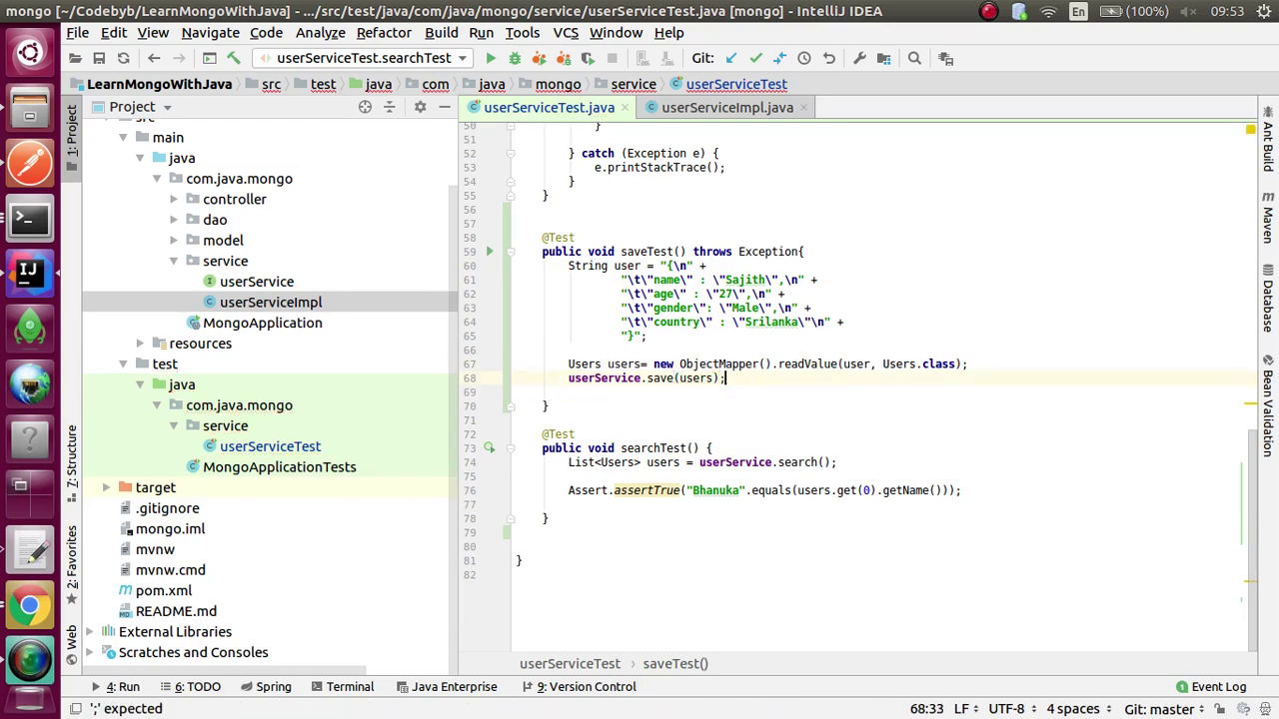
# - Leave a blank line below the save call in saveTest and begin an Assert statement
pyautogui.press('Return')
pyautogui.press('Return')
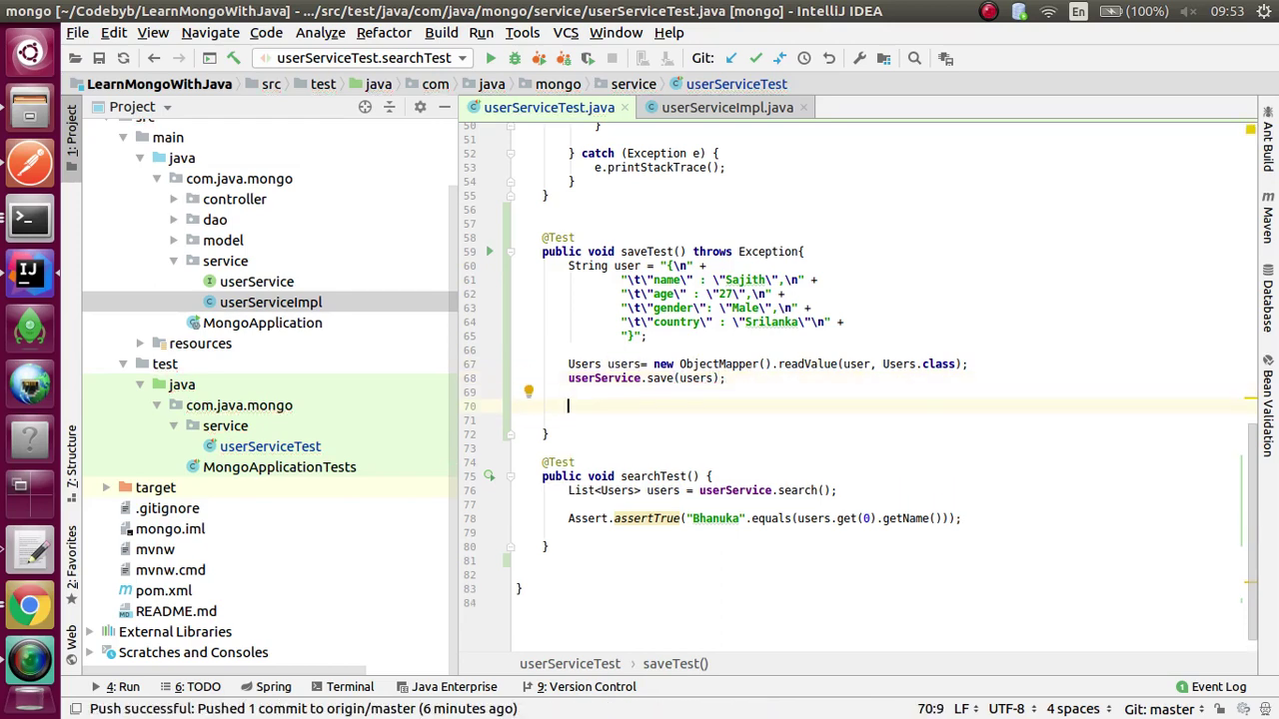
pyautogui.write('Ass')
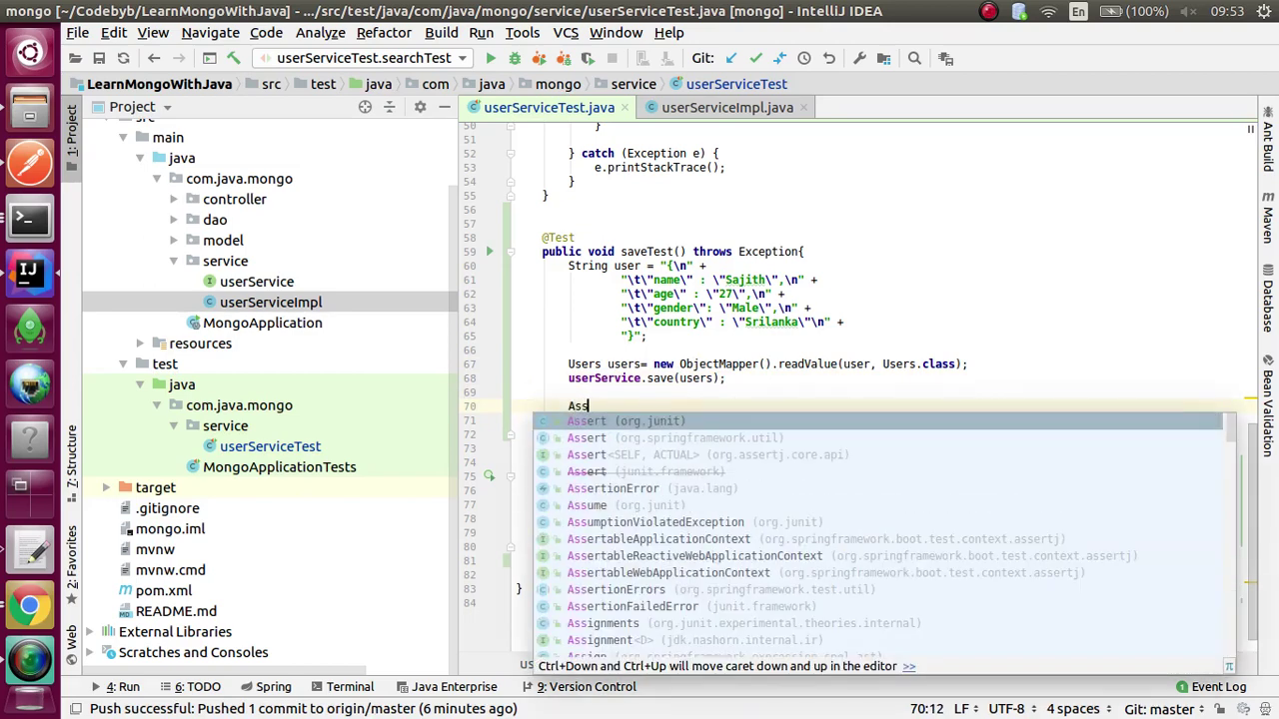
pyautogui.write('ert.ass')
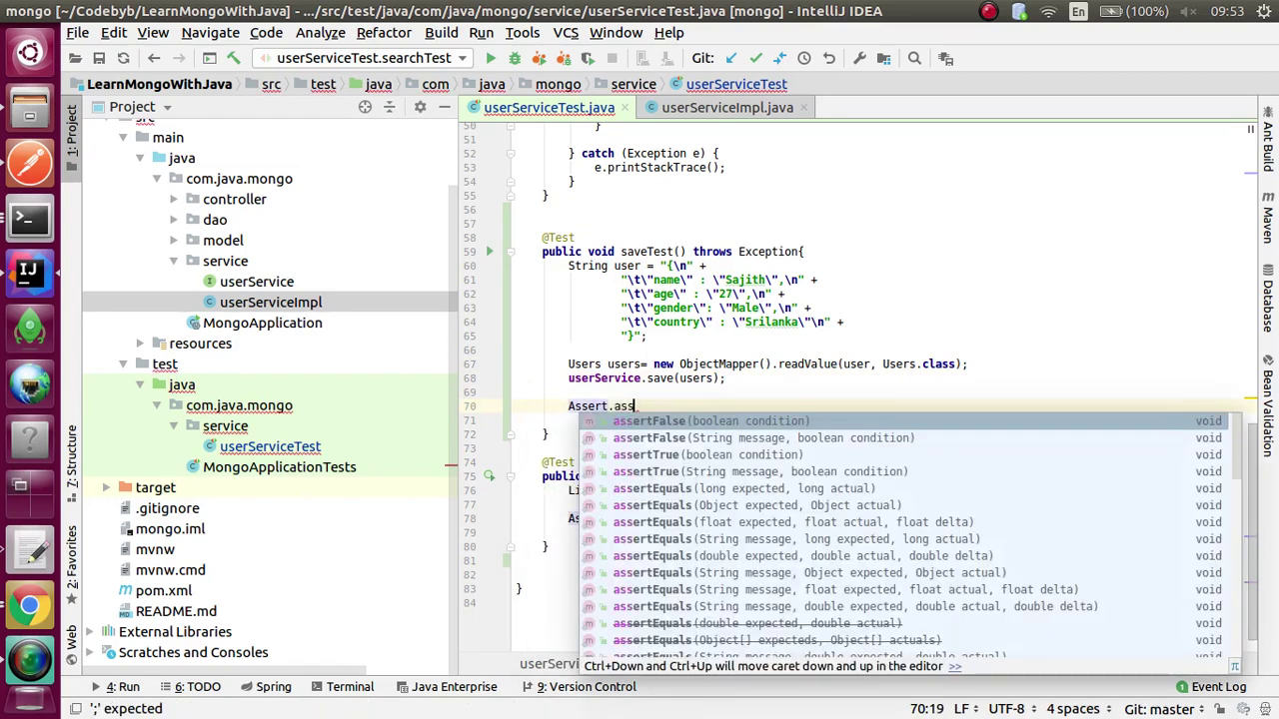
pyautogui.press('Down')
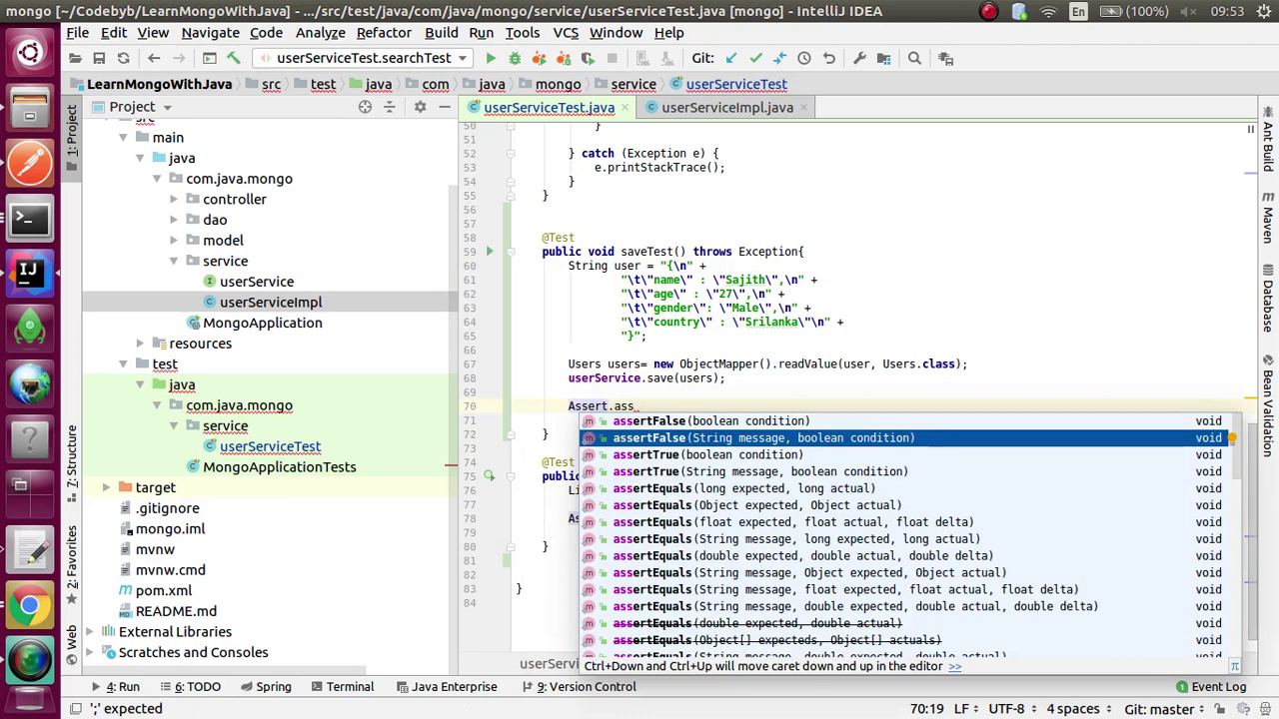
pyautogui.press('Down')
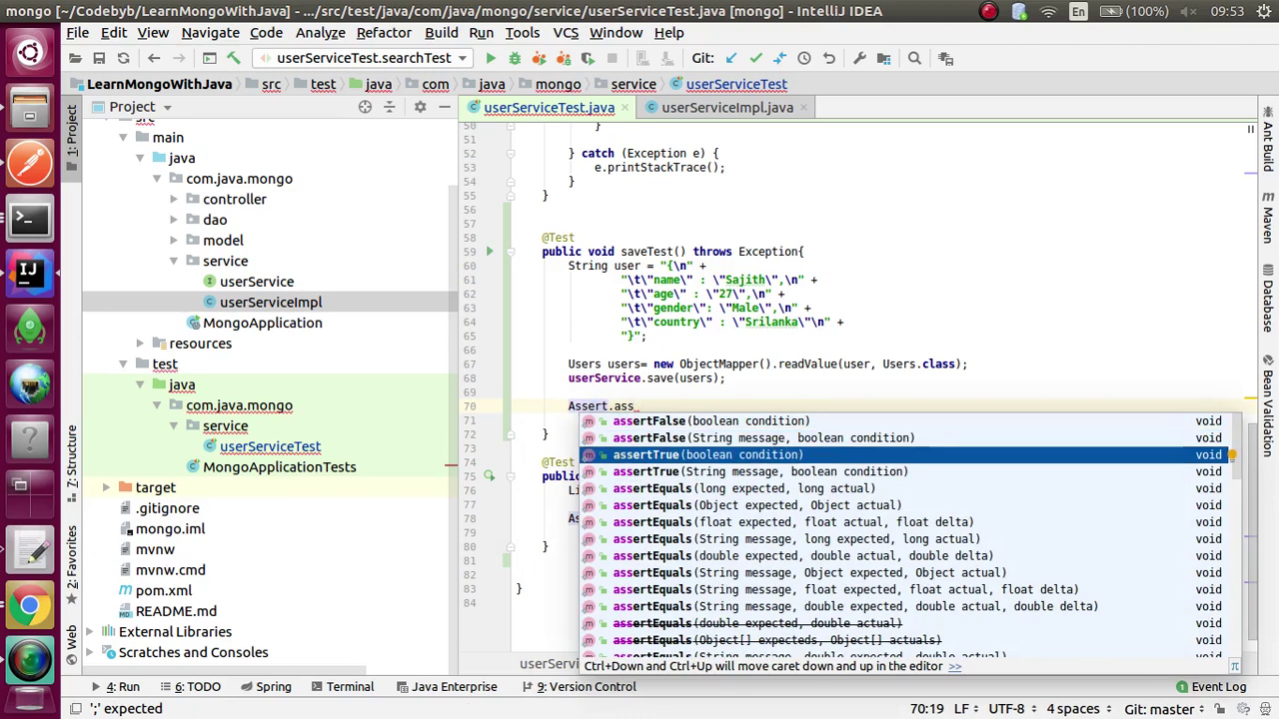
pyautogui.press('Return')
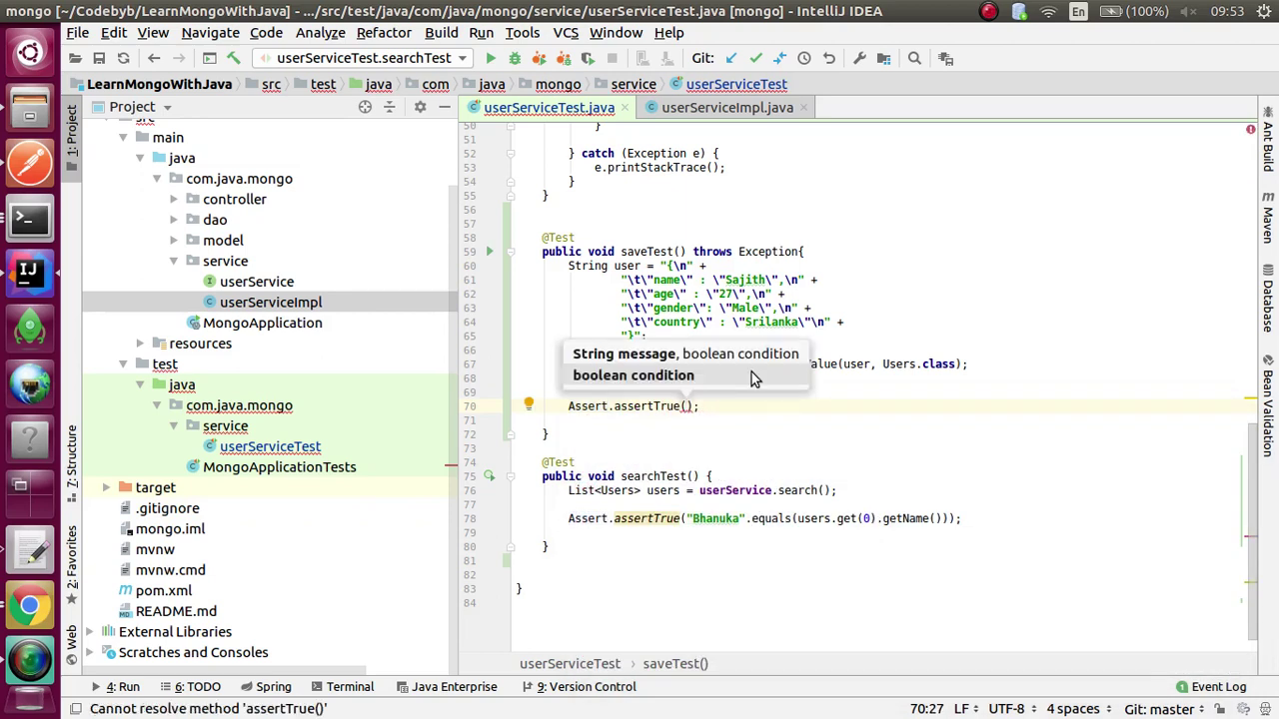
pyautogui.write('3, 0')
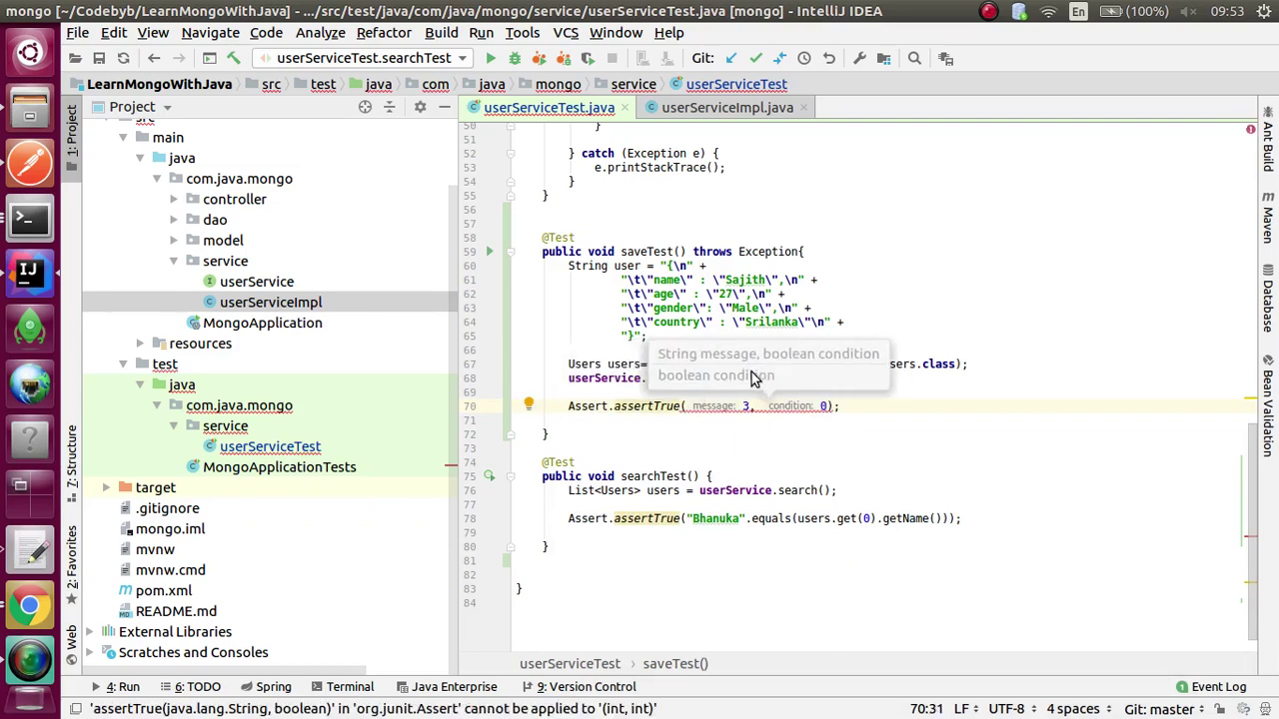
pyautogui.press('BackSpace')
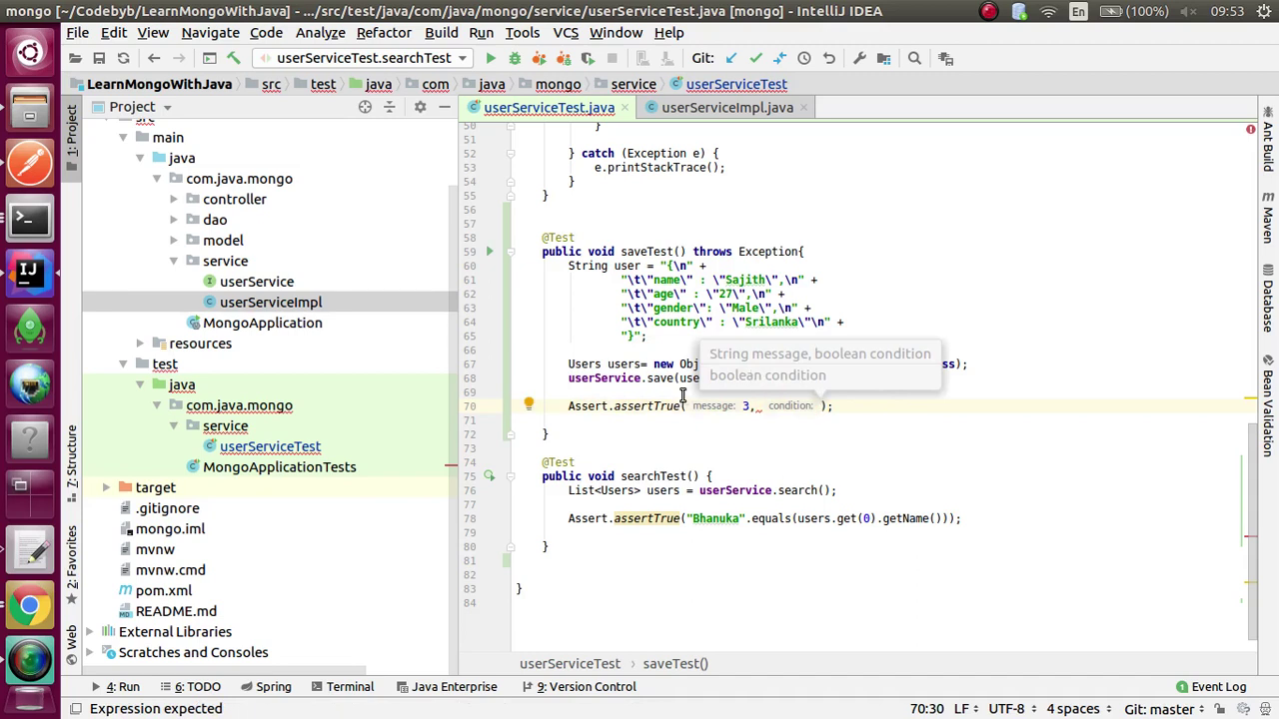
pyautogui.click(752, 405)
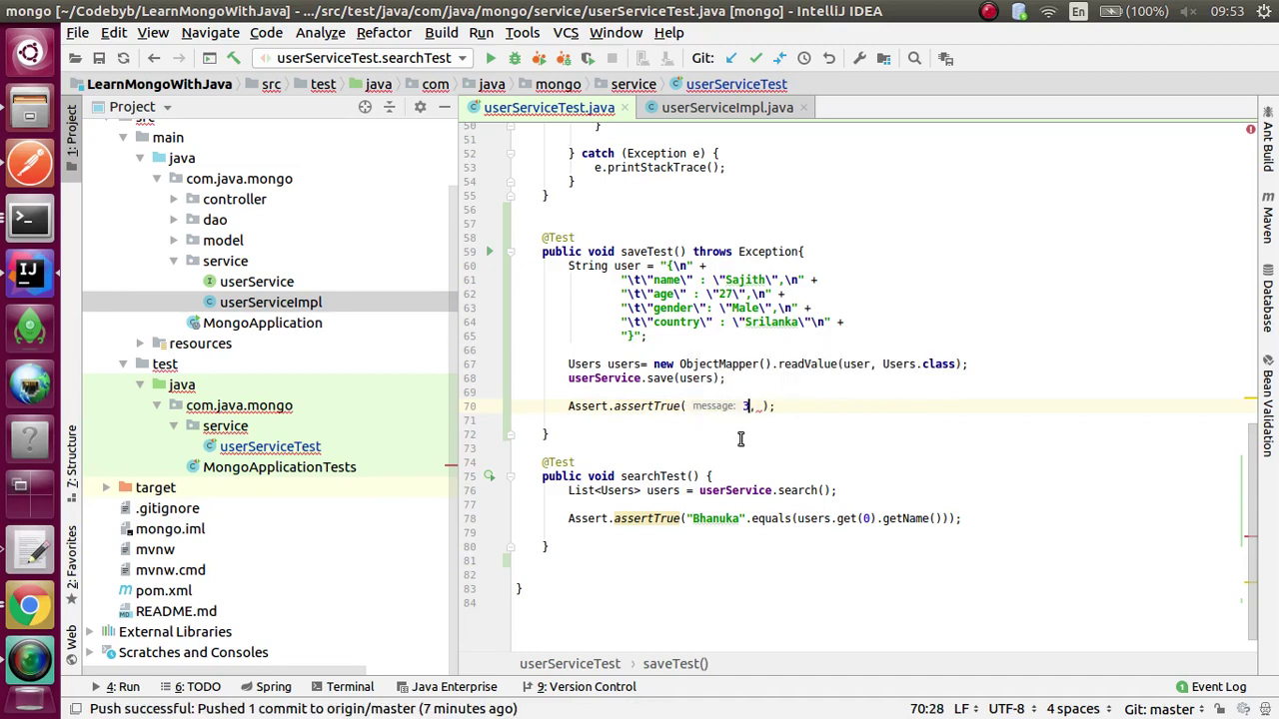
pyautogui.press('BackSpace')
pyautogui.press('BackSpace')
pyautogui.press('BackSpace')
pyautogui.press('BackSpace')
pyautogui.press('BackSpace')
pyautogui.press('BackSpace')
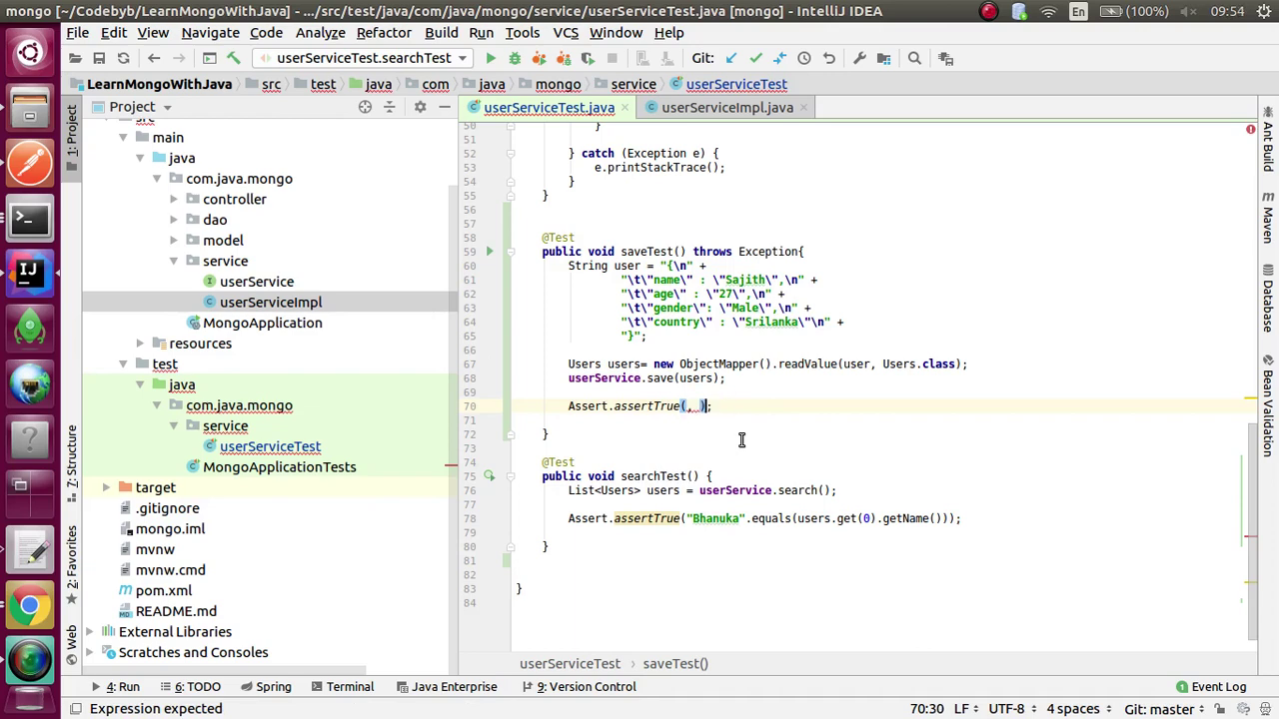
pyautogui.press('BackSpace')
pyautogui.press('BackSpace')
# - Complete the Assert statement in saveTest with the assertEquals method taking long expected and long actual
pyautogui.hotkey('ctrl', 'space')
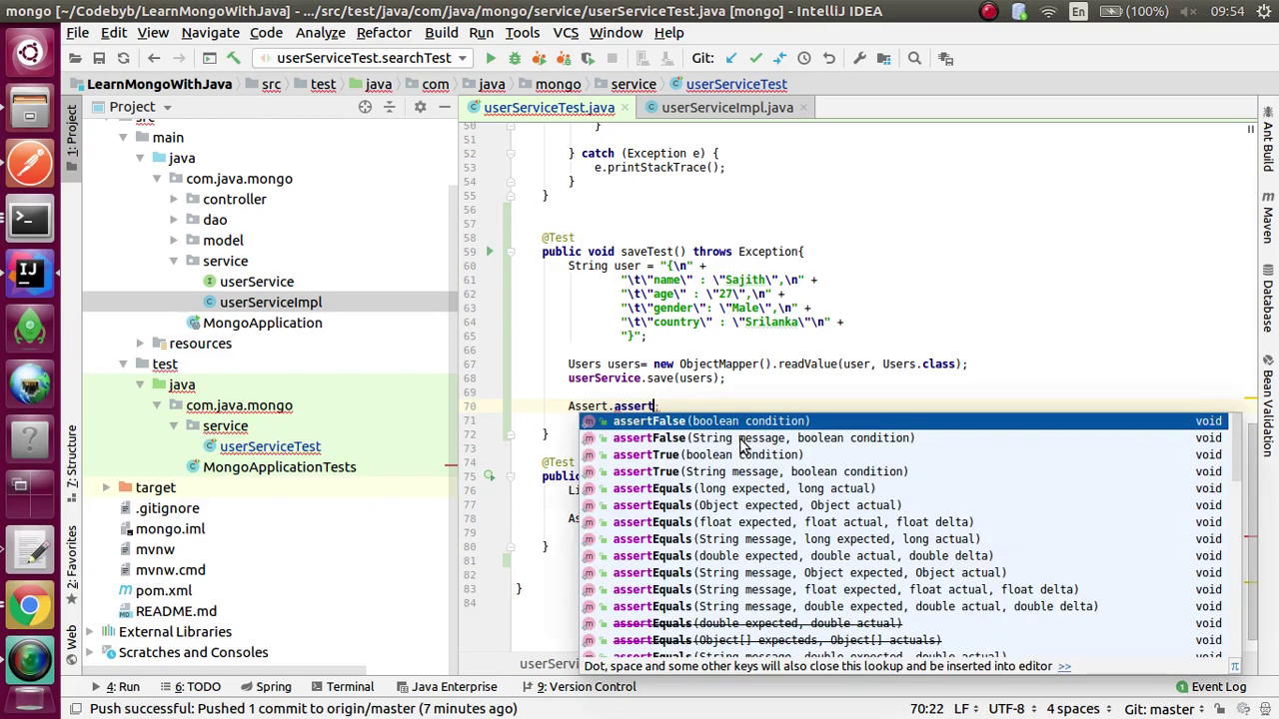
pyautogui.write('E')
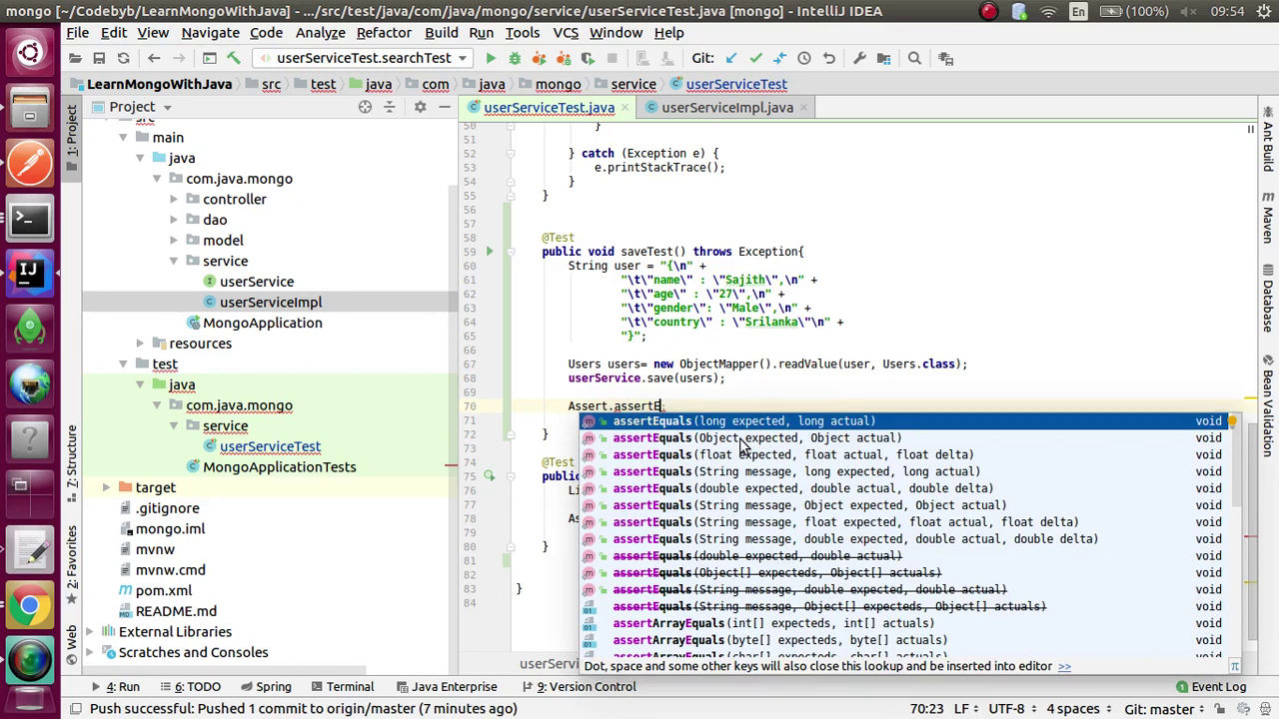
pyautogui.press('Return')
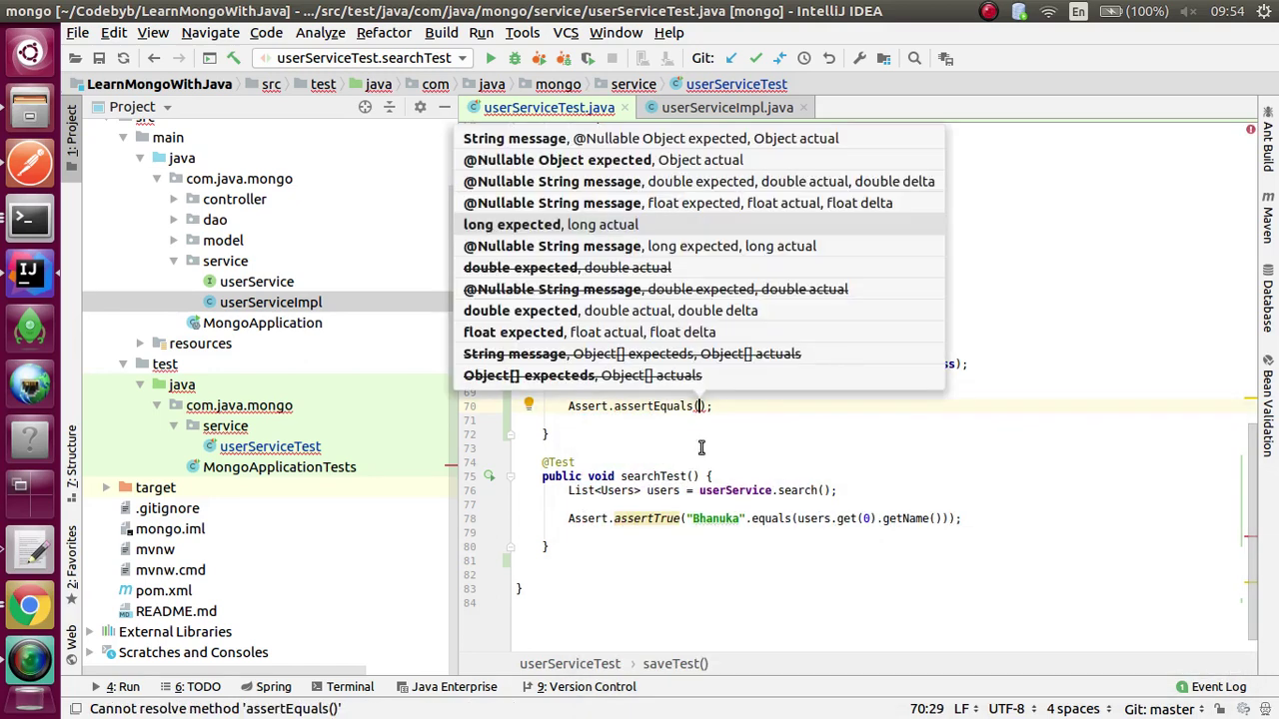
pyautogui.click(770, 434)
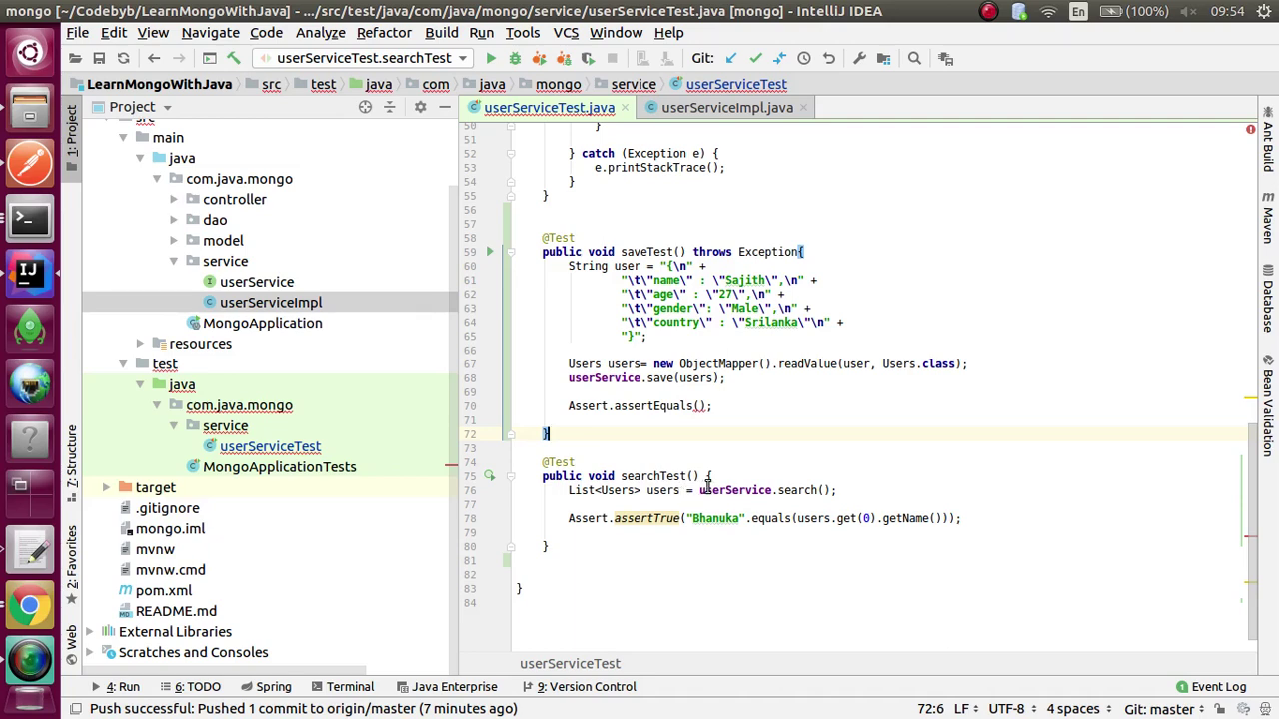
# - Copy userService.search() from searchTest into the assertEquals call and append .size() to it
pyautogui.moveTo(696, 489); pyautogui.dragTo(768, 489)
pyautogui.hotkey('ctrl', 'c')
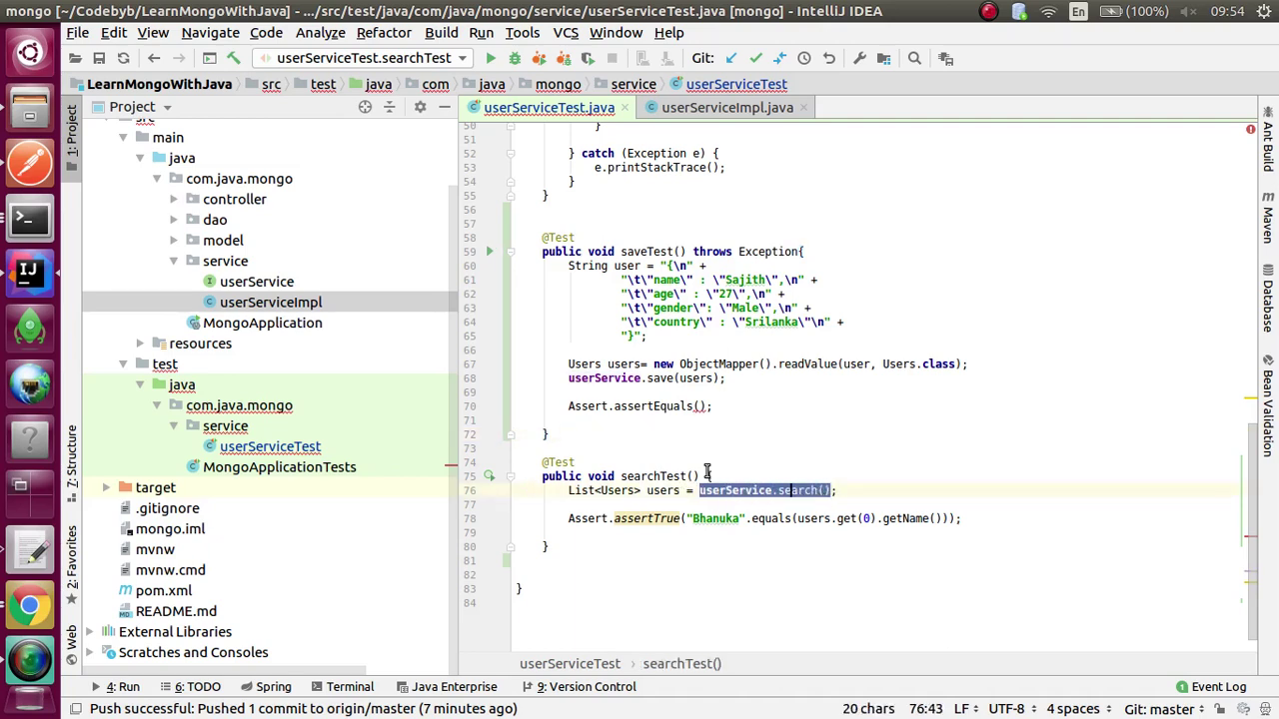
pyautogui.click(699, 405)
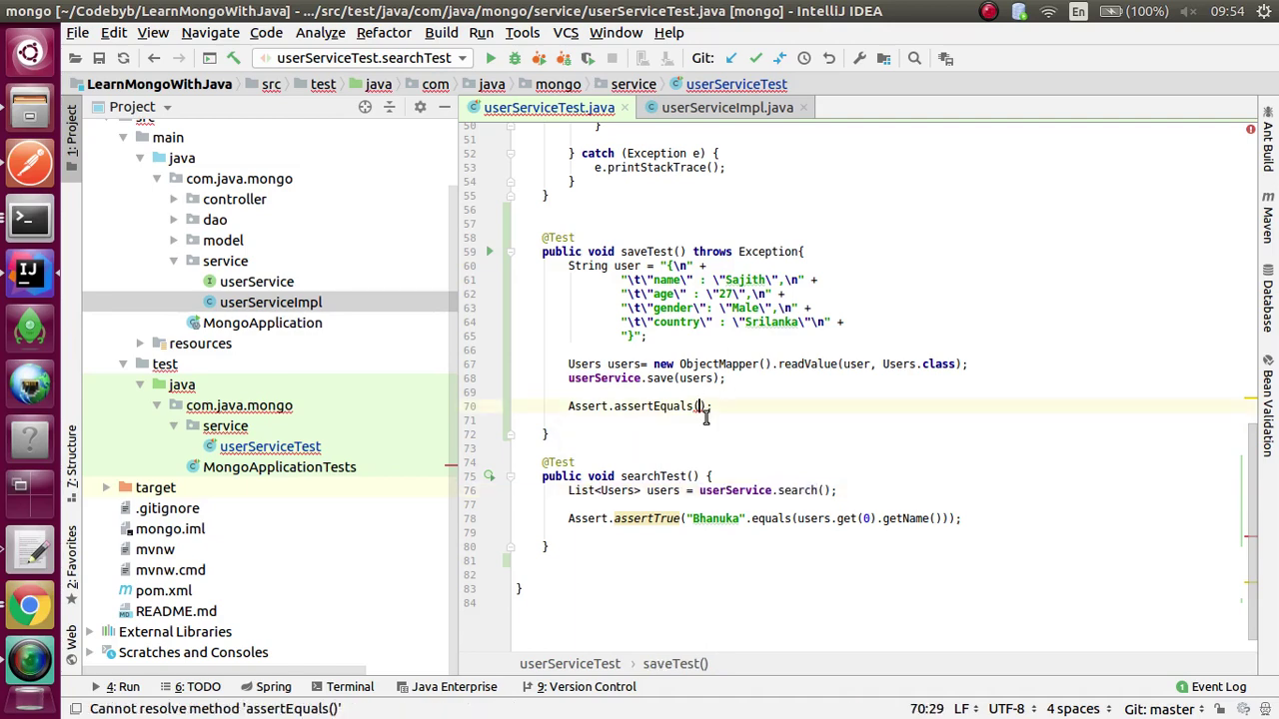
pyautogui.hotkey('ctrl', 'v')
pyautogui.write('.')
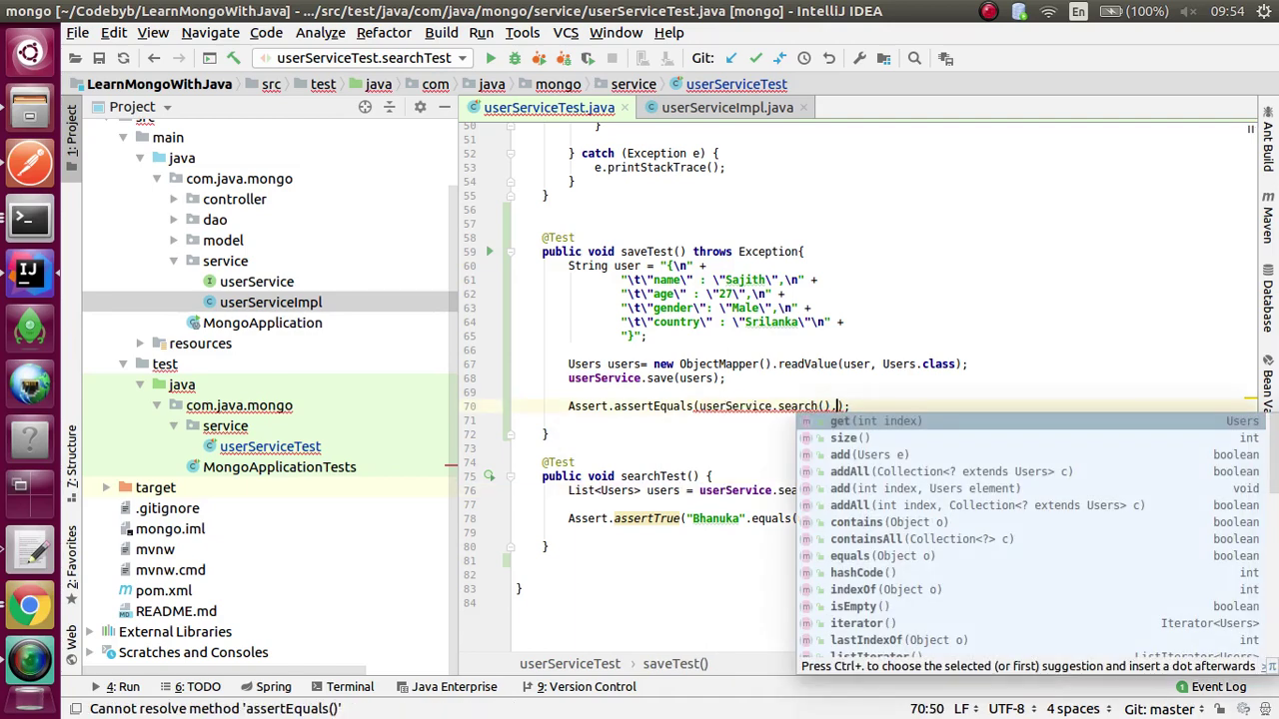
pyautogui.press('Down')
pyautogui.press('Return')
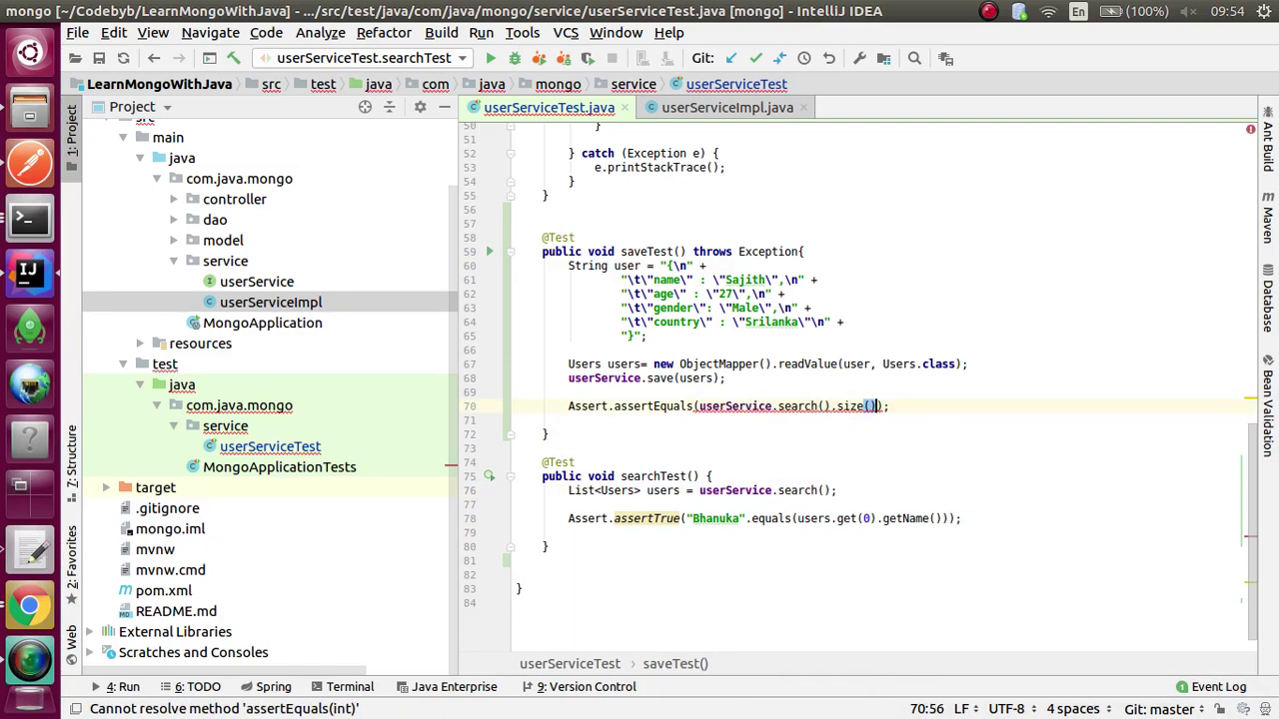
# - Insert 3 as the expected value before userService.search().size() in the assertEquals call
pyautogui.click(698, 406)
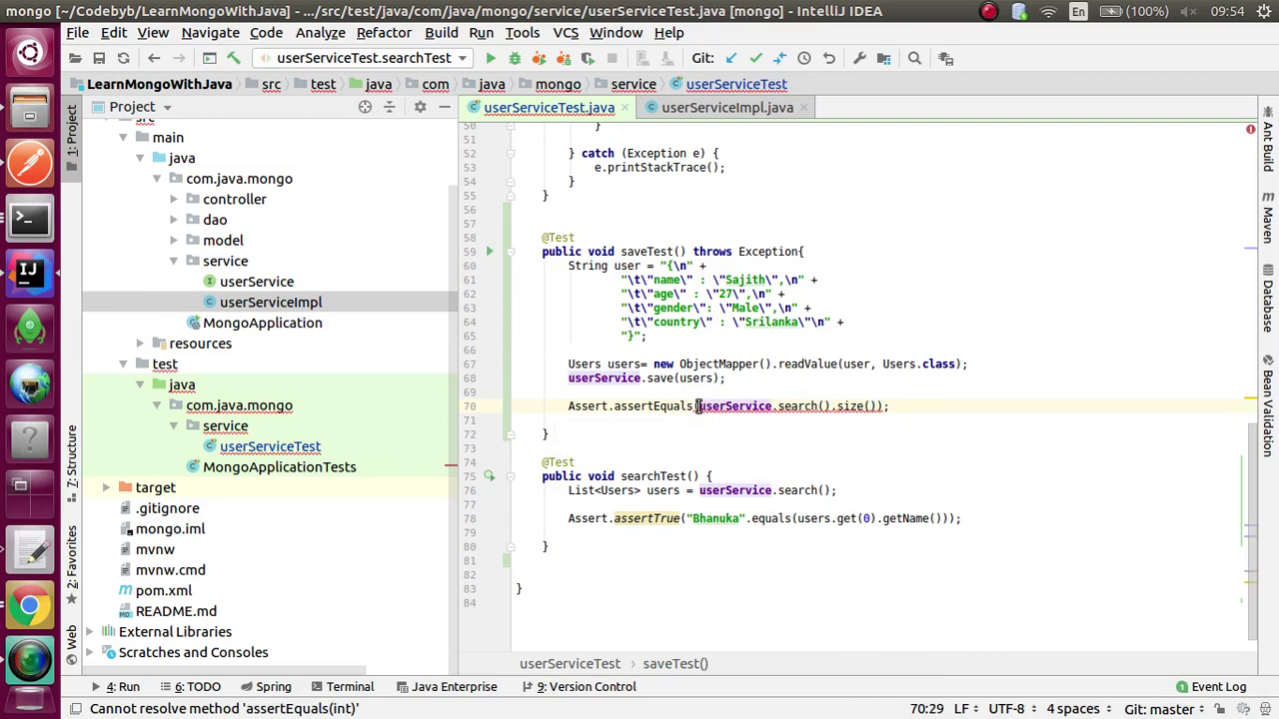
pyautogui.write('1,')
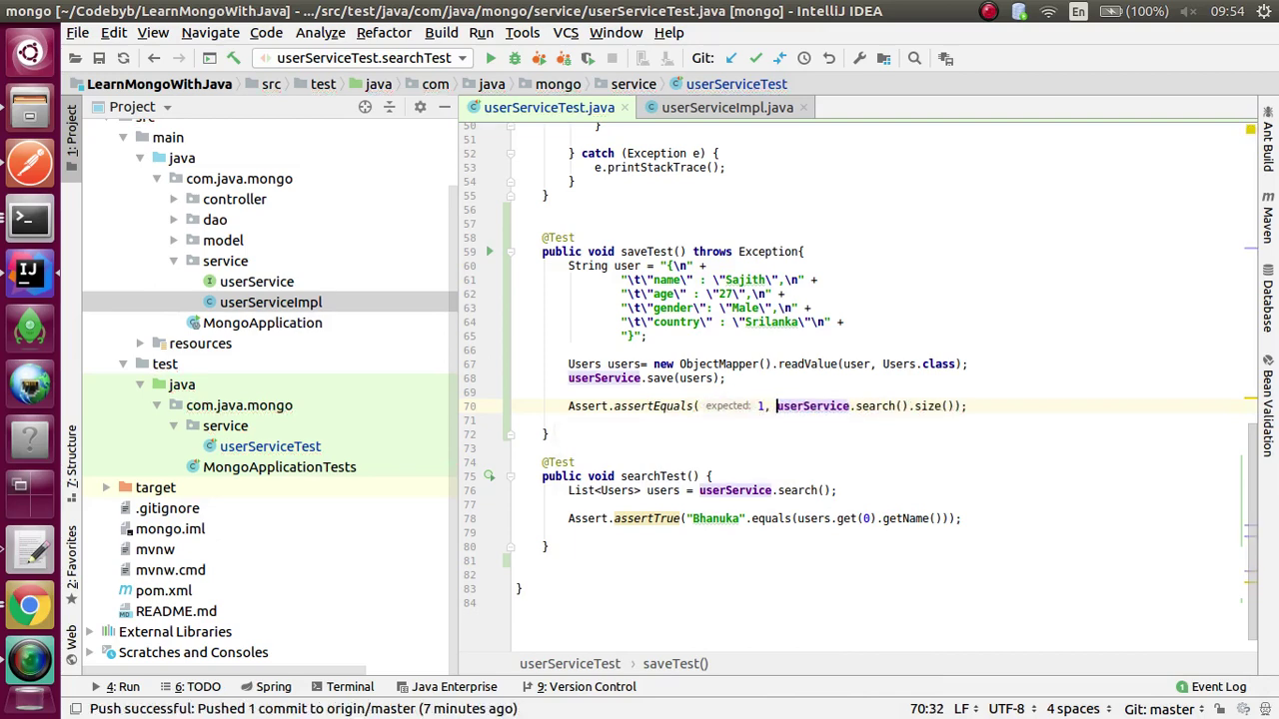
pyautogui.doubleClick(763, 405)
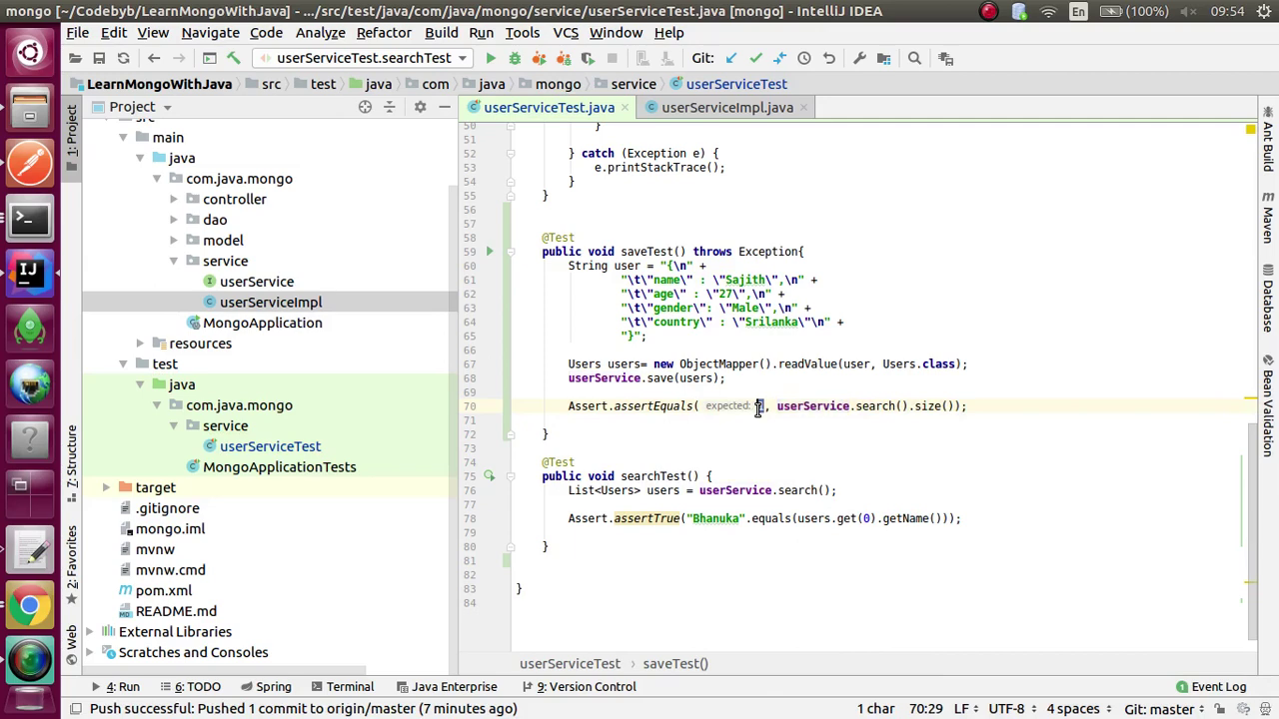
pyautogui.write('3')
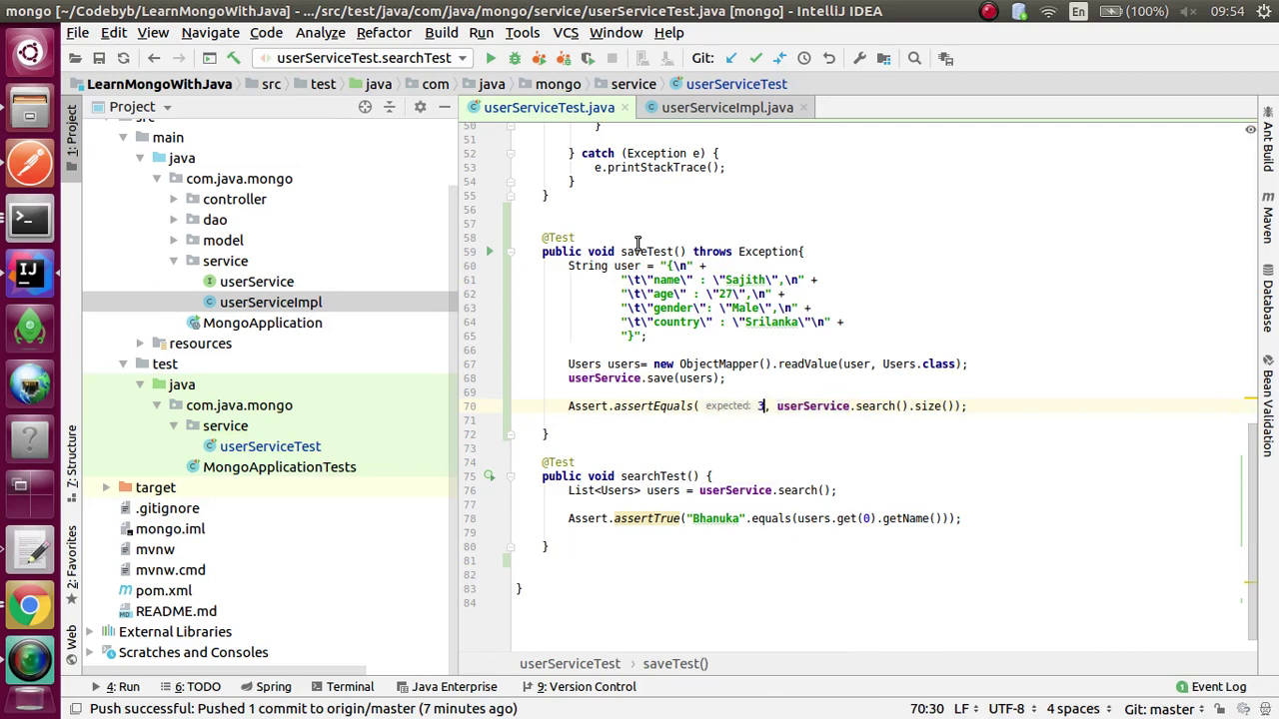
# - Run the saveTest method as a single test
pyautogui.doubleClick(637, 242)
pyautogui.doubleClick(647, 251)
pyautogui.rightClick(650, 250)
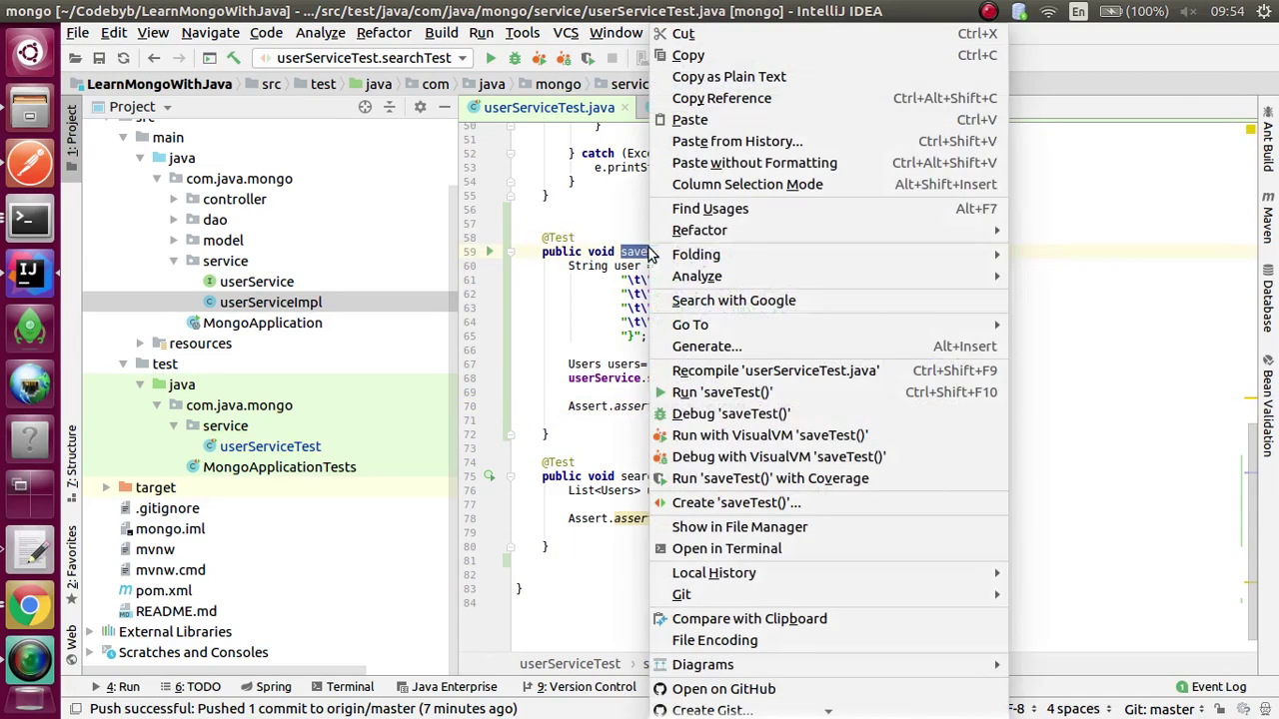
pyautogui.click(721, 393)
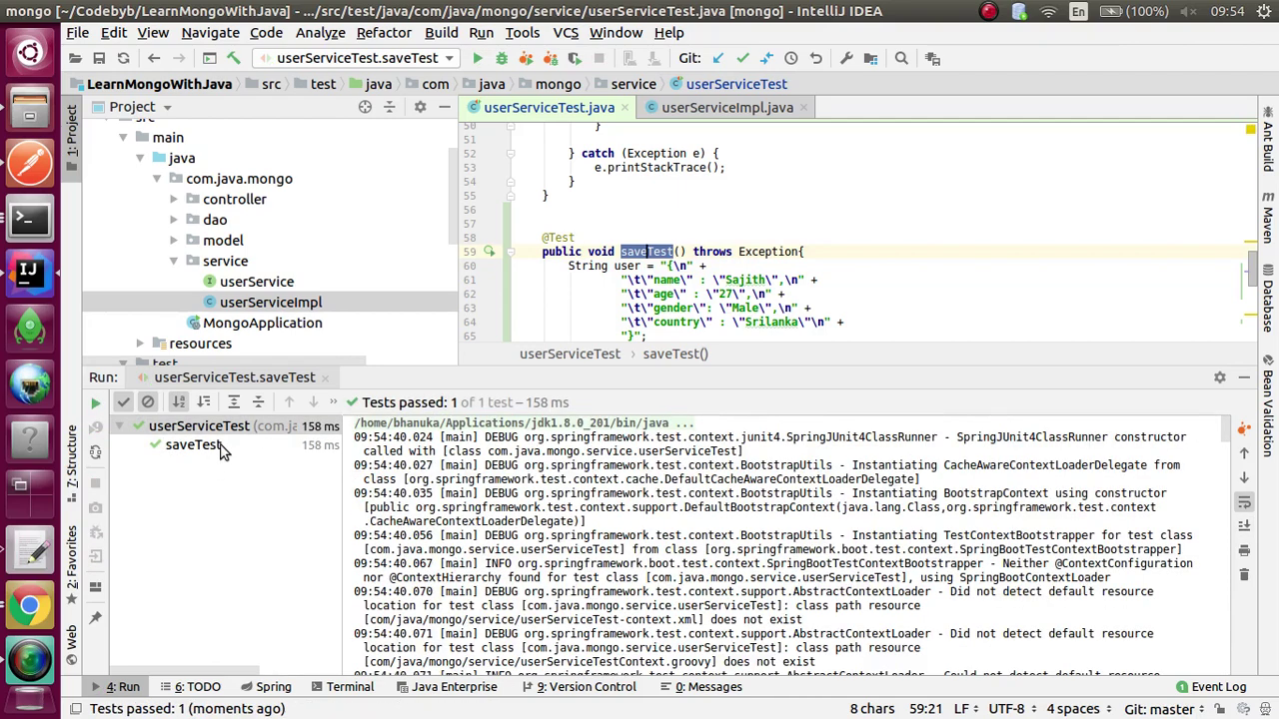
# - Review the user records defined in saveUser and saveTest in userServiceTest against the expected value in the assertEquals call
pyautogui.click(700, 279)
pyautogui.scroll(-1, 699, 279)
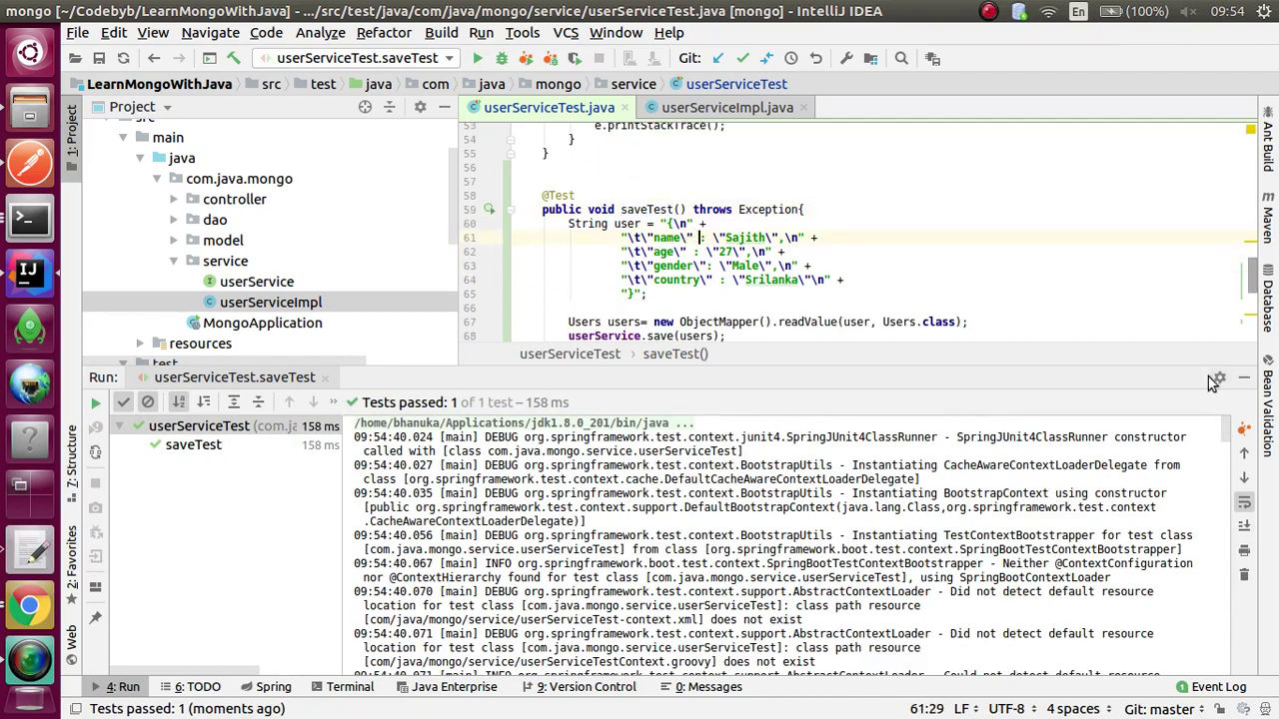
pyautogui.click(1244, 377)
pyautogui.scroll(9, 829, 340)
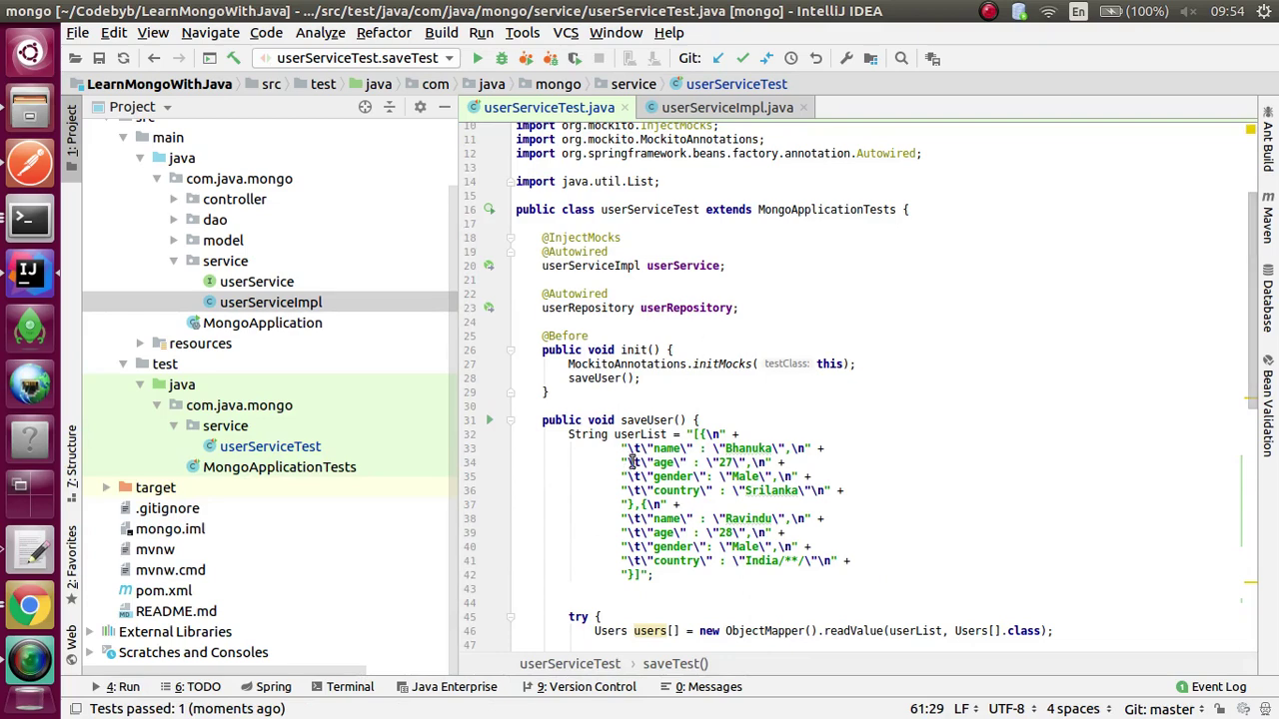
pyautogui.scroll(-1, 662, 418)
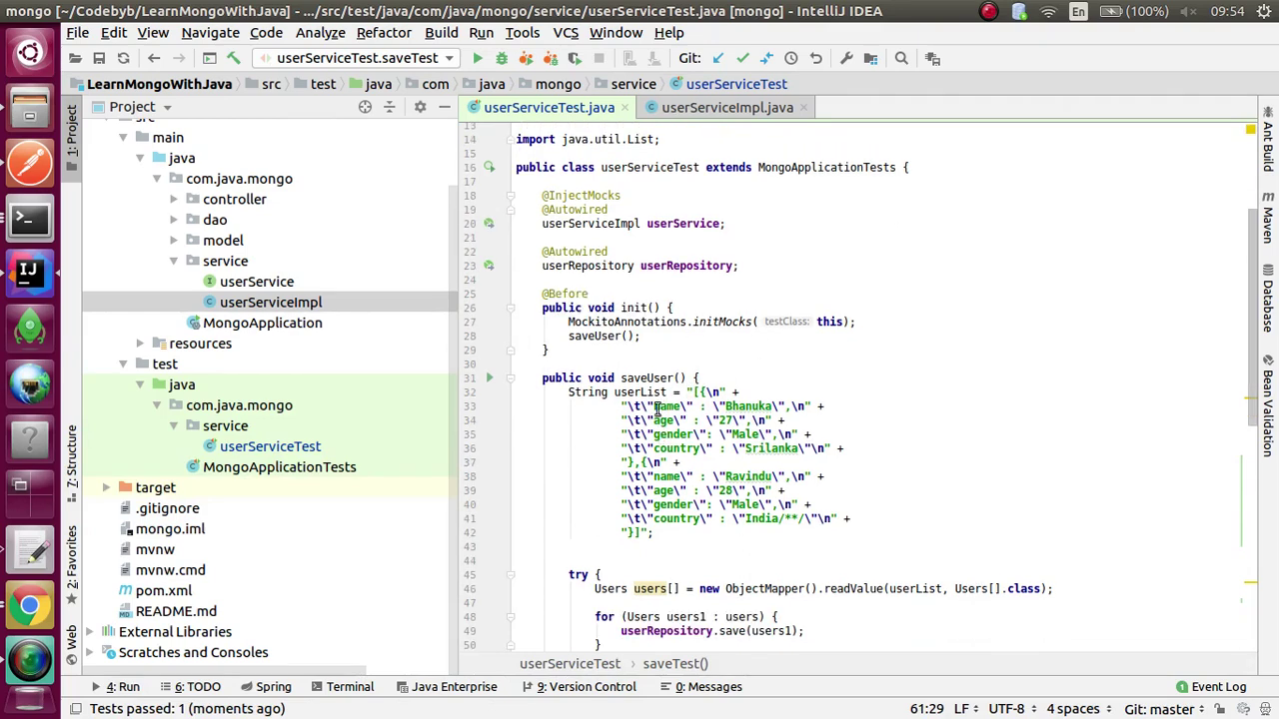
pyautogui.click(587, 336)
pyautogui.moveTo(665, 407); pyautogui.dragTo(680, 406)
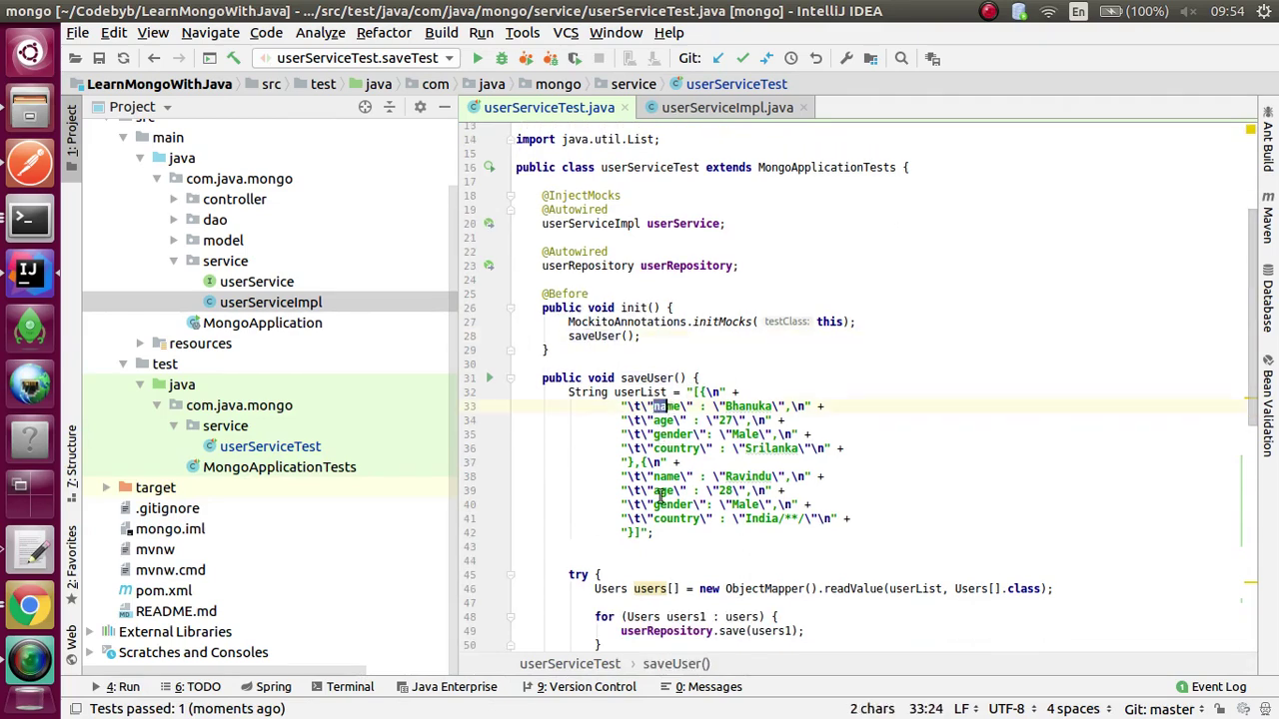
pyautogui.moveTo(665, 476); pyautogui.dragTo(679, 477)
pyautogui.scroll(-6, 651, 490)
pyautogui.click(668, 547)
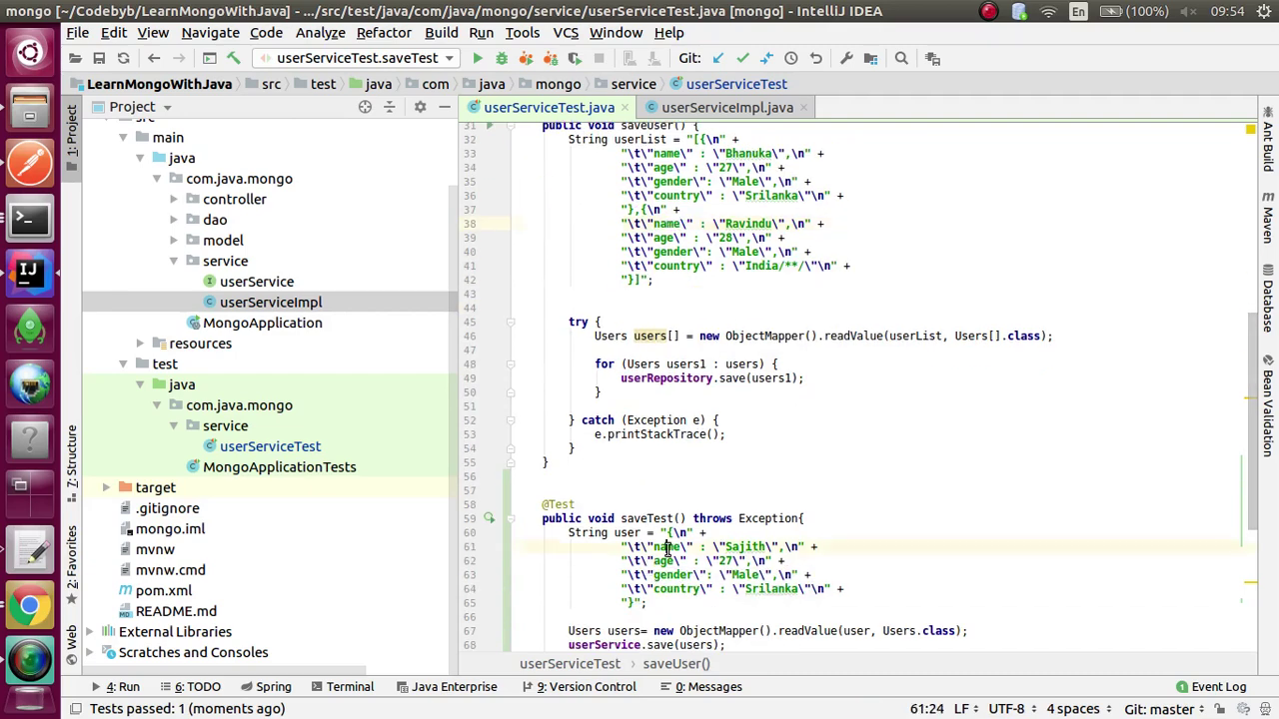
pyautogui.scroll(-5, 676, 540)
# - Change the expected value in saveTest's assertEquals call to 31 and run the saveTest method
pyautogui.click(763, 463)
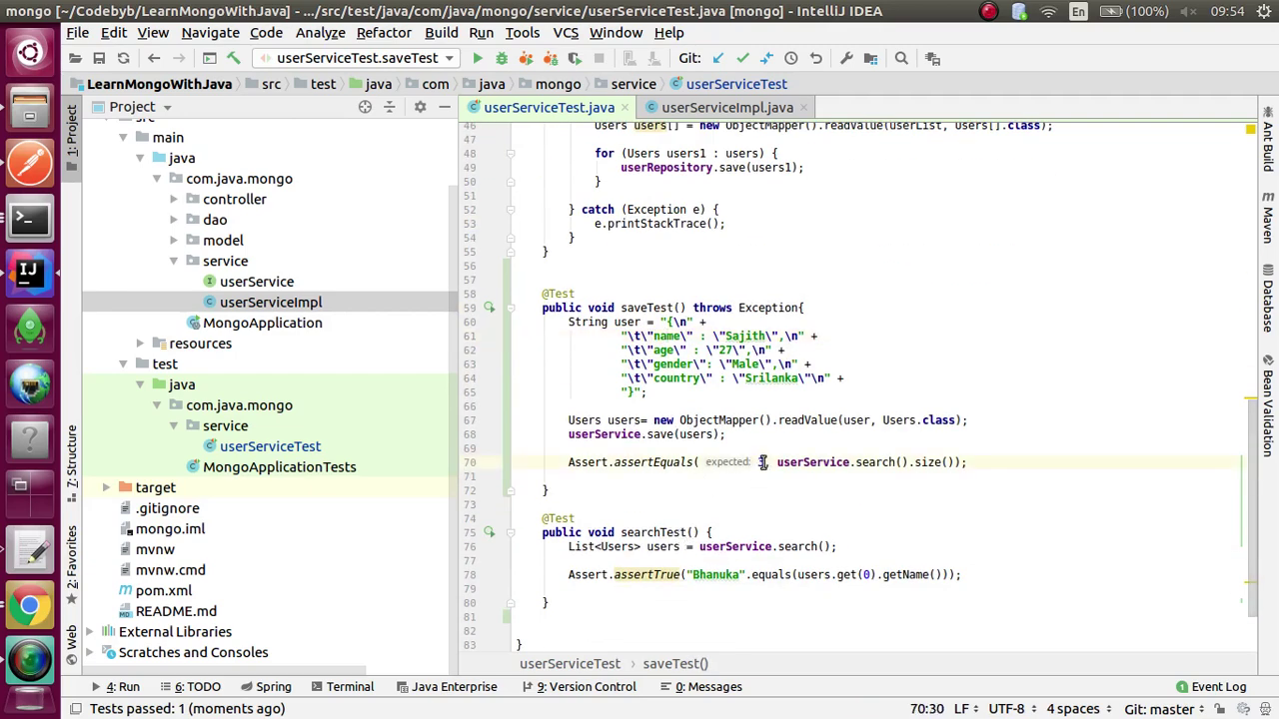
pyautogui.write('1')
pyautogui.rightClick(712, 323)
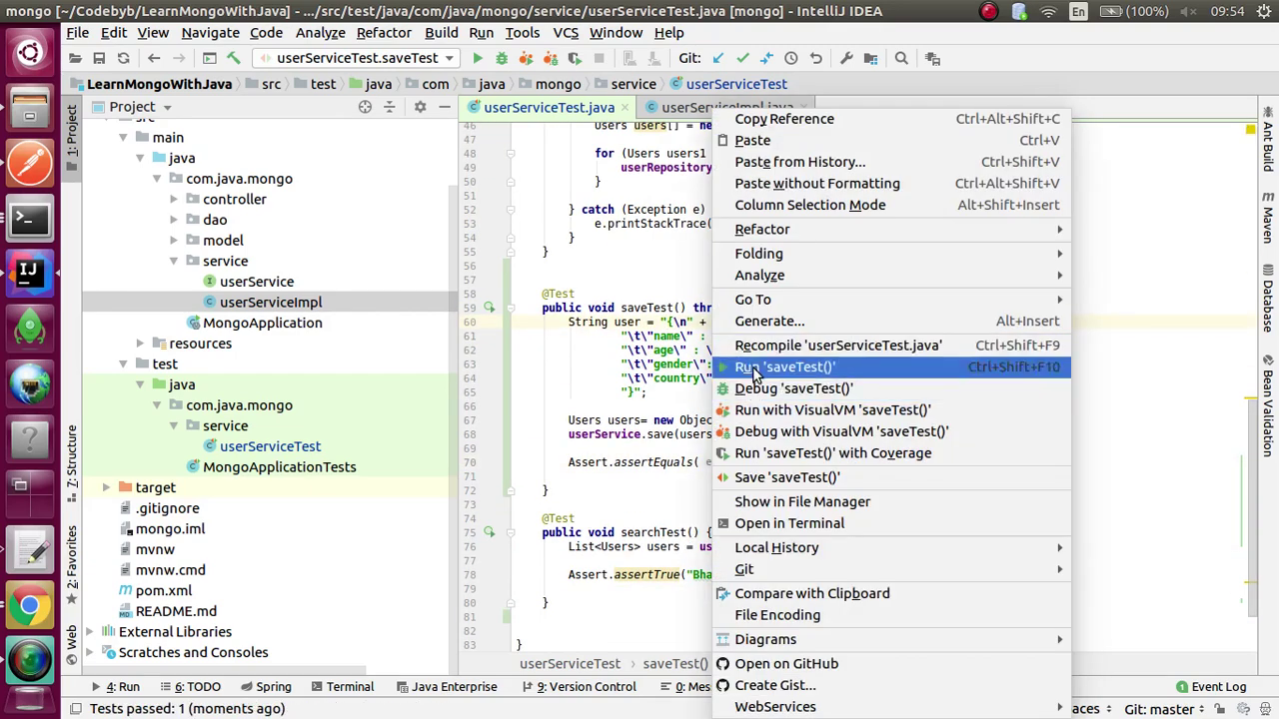
pyautogui.click(756, 368)
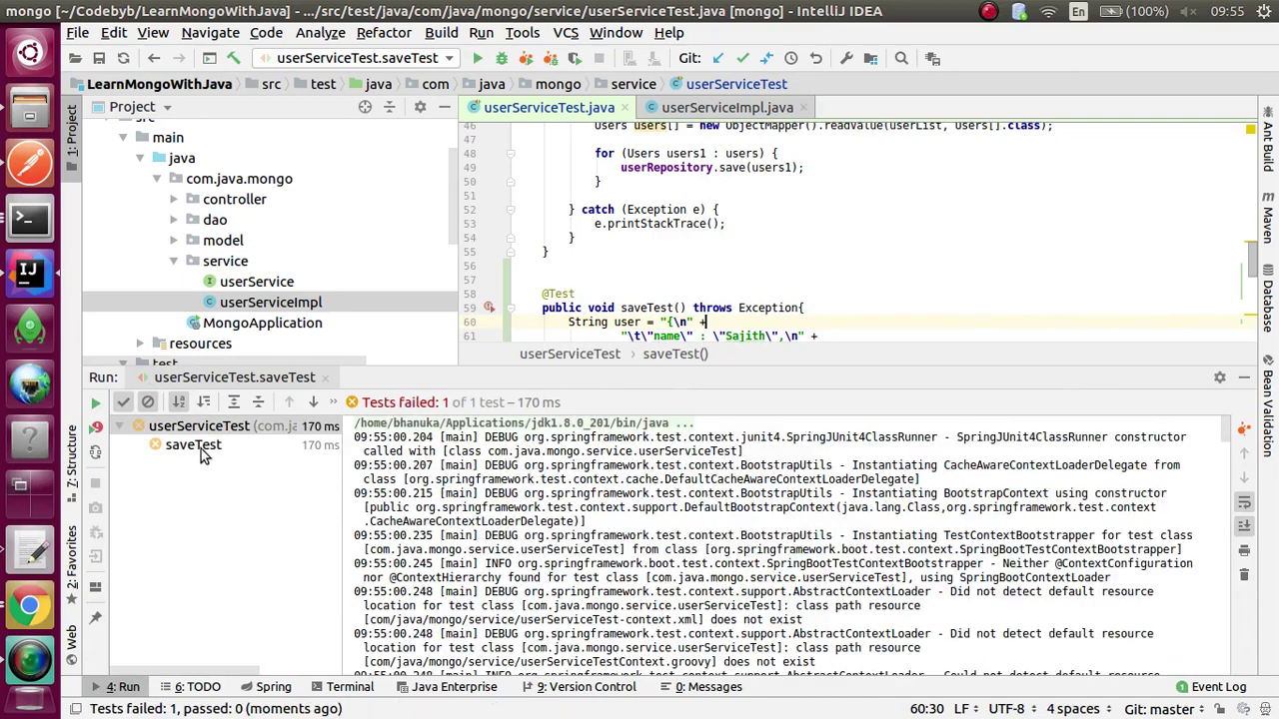
# - Close the test results and restore the expected value in saveTest's assertEquals call to 3
pyautogui.click(1244, 376)
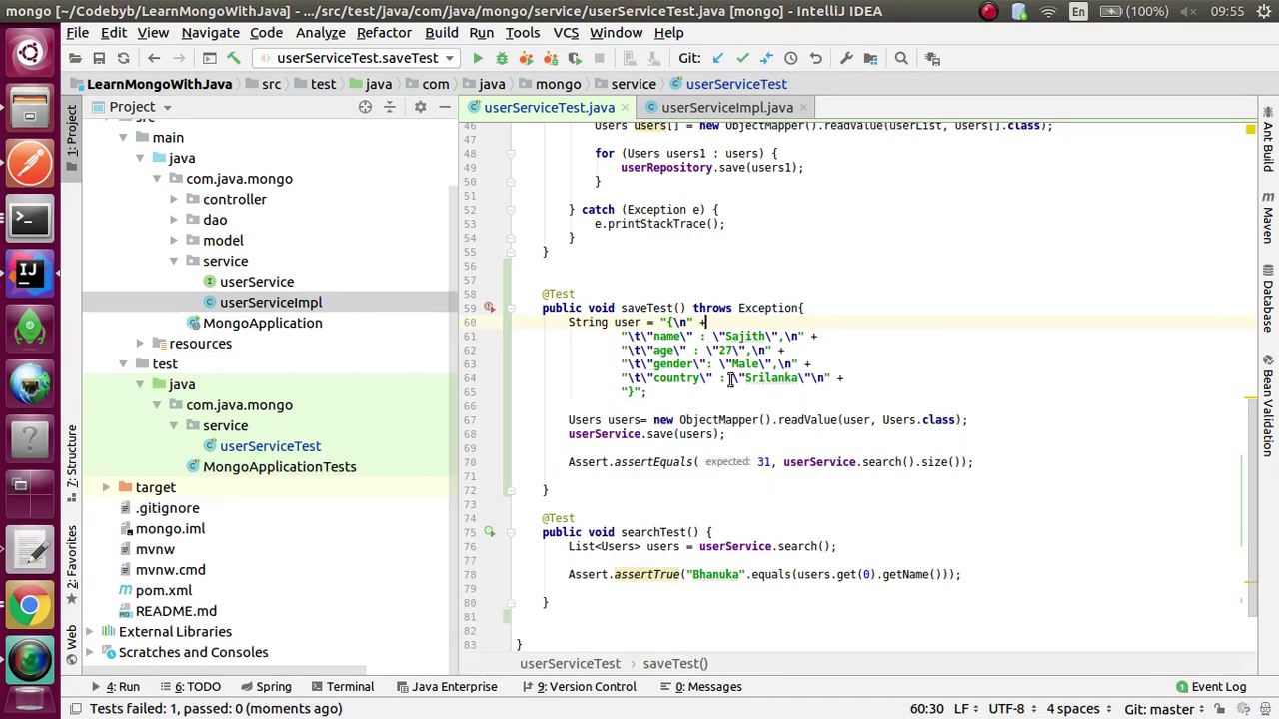
pyautogui.click(773, 461)
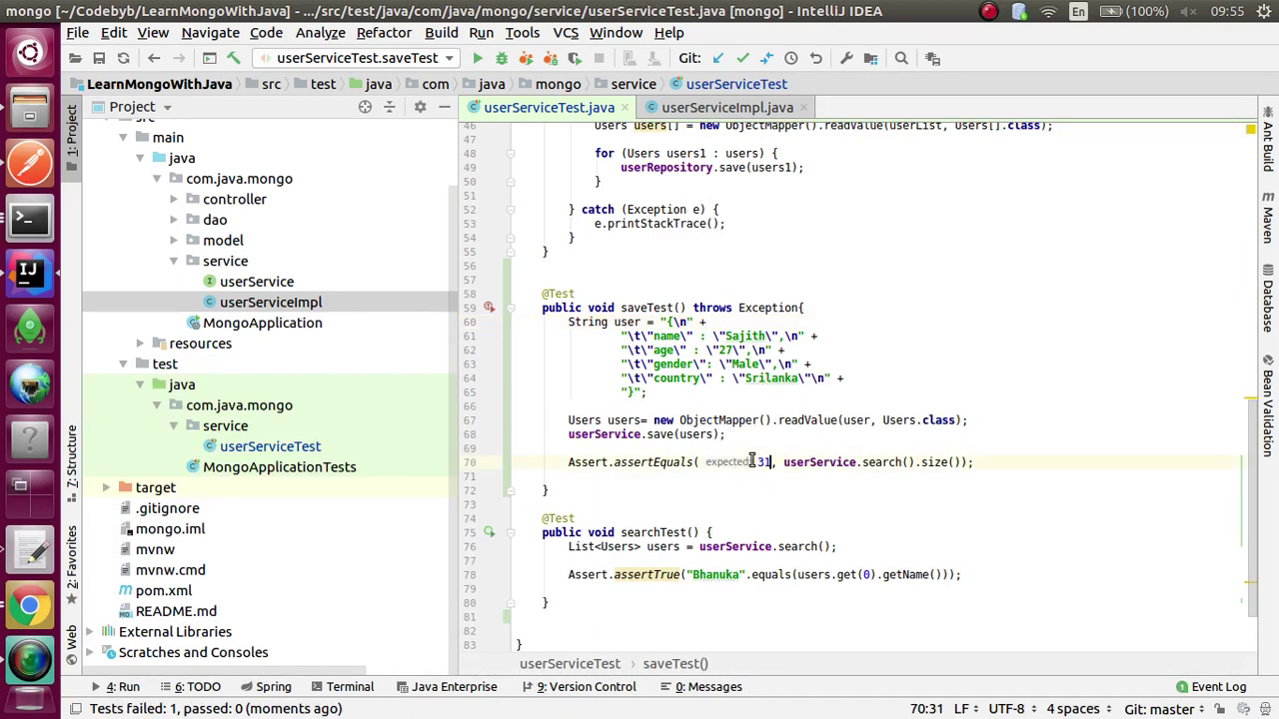
pyautogui.press('BackSpace')
# - Commit userServiceTest.java to Git with the message "added test" and push it to origin/master, skipping the code analysis review
pyautogui.rightClick(845, 269)
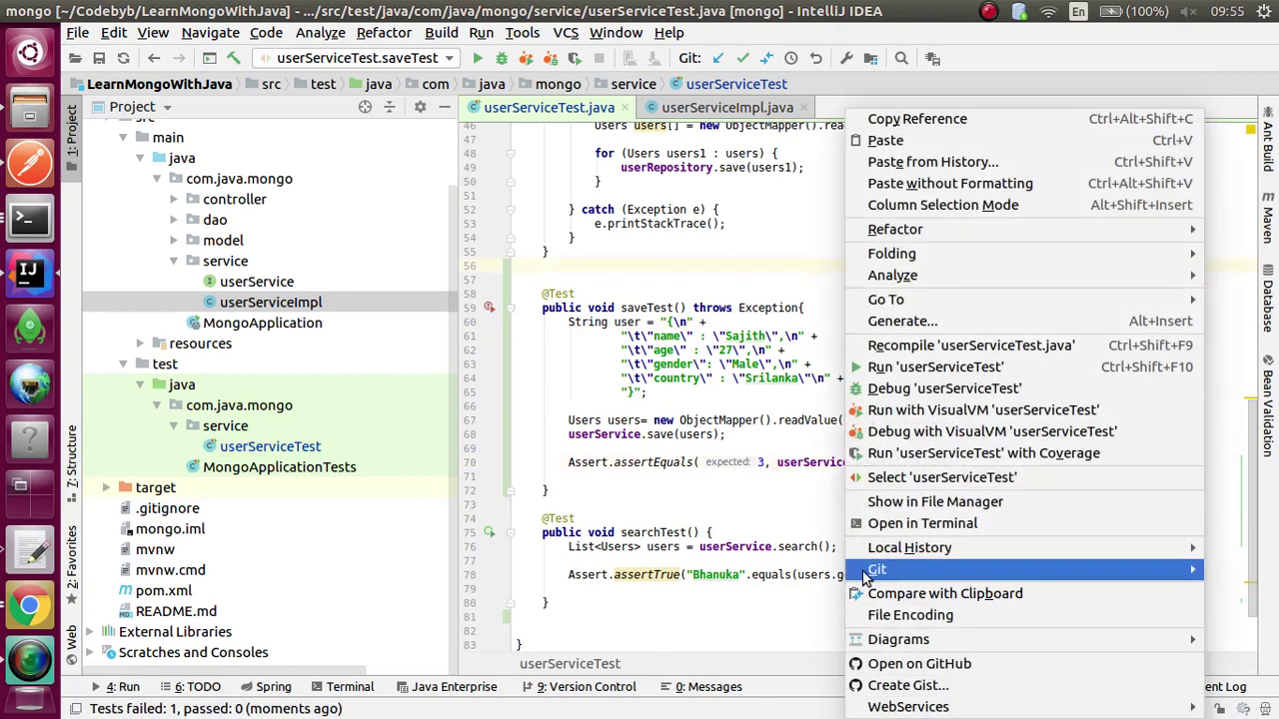
pyautogui.moveTo(874, 570)
pyautogui.click(682, 360)
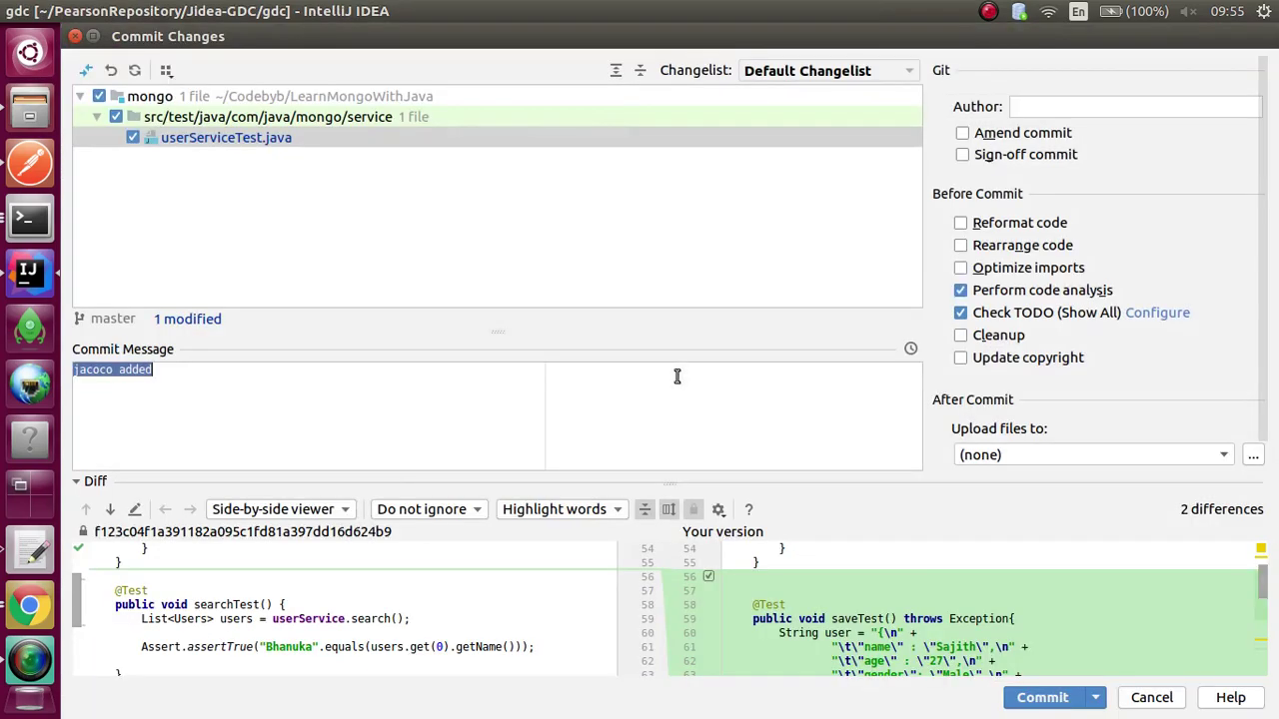
pyautogui.write('ad')
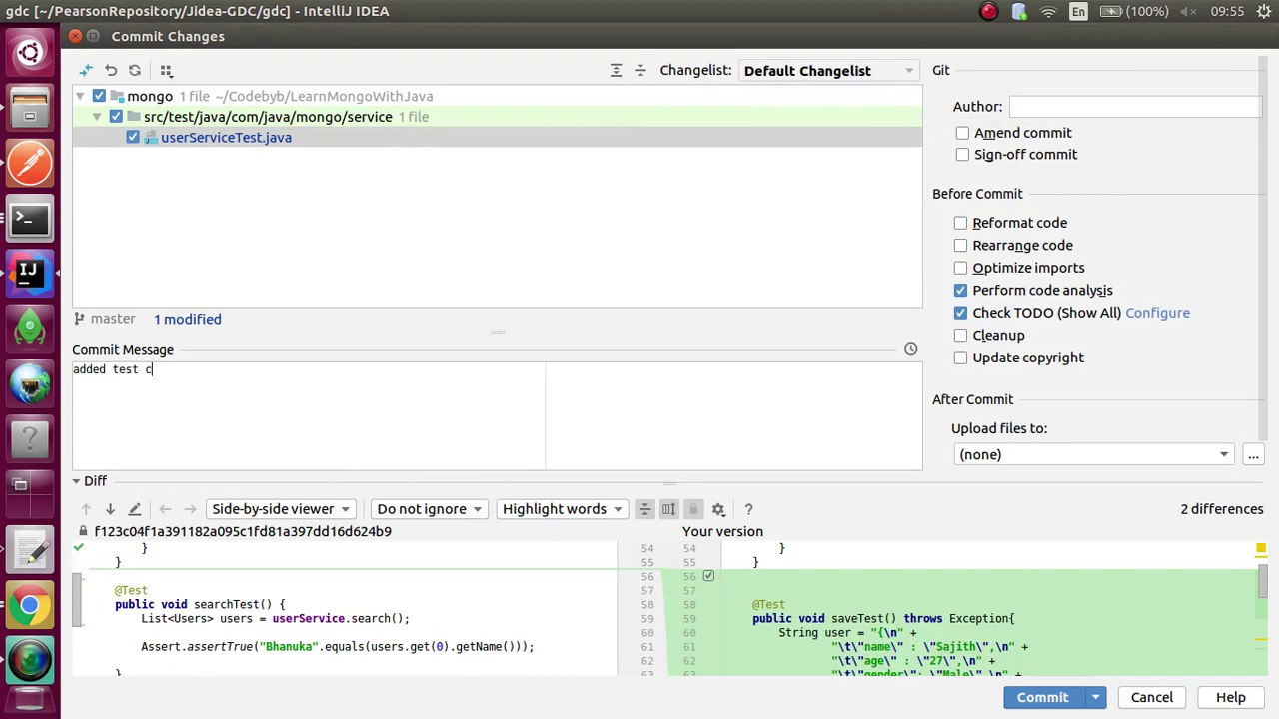
pyautogui.write('ded tests')
pyautogui.click(1095, 697)
pyautogui.click(1075, 631)
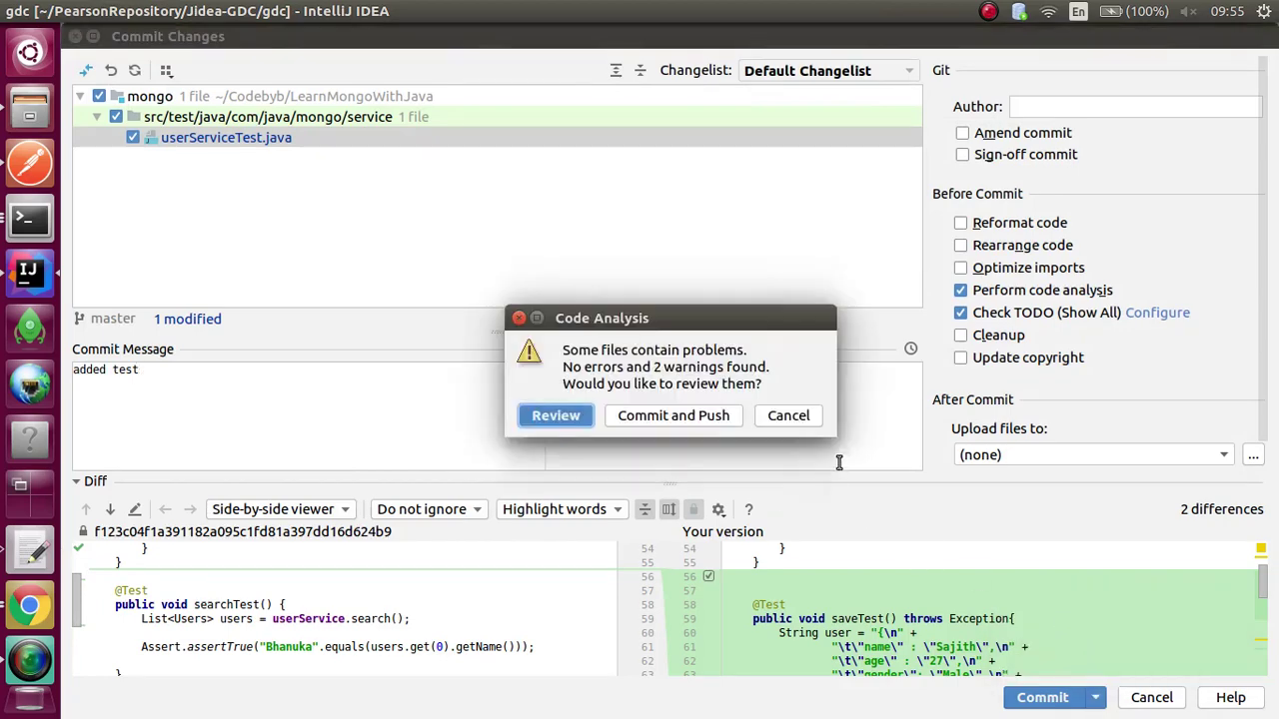
pyautogui.click(731, 417)
pyautogui.click(531, 691)
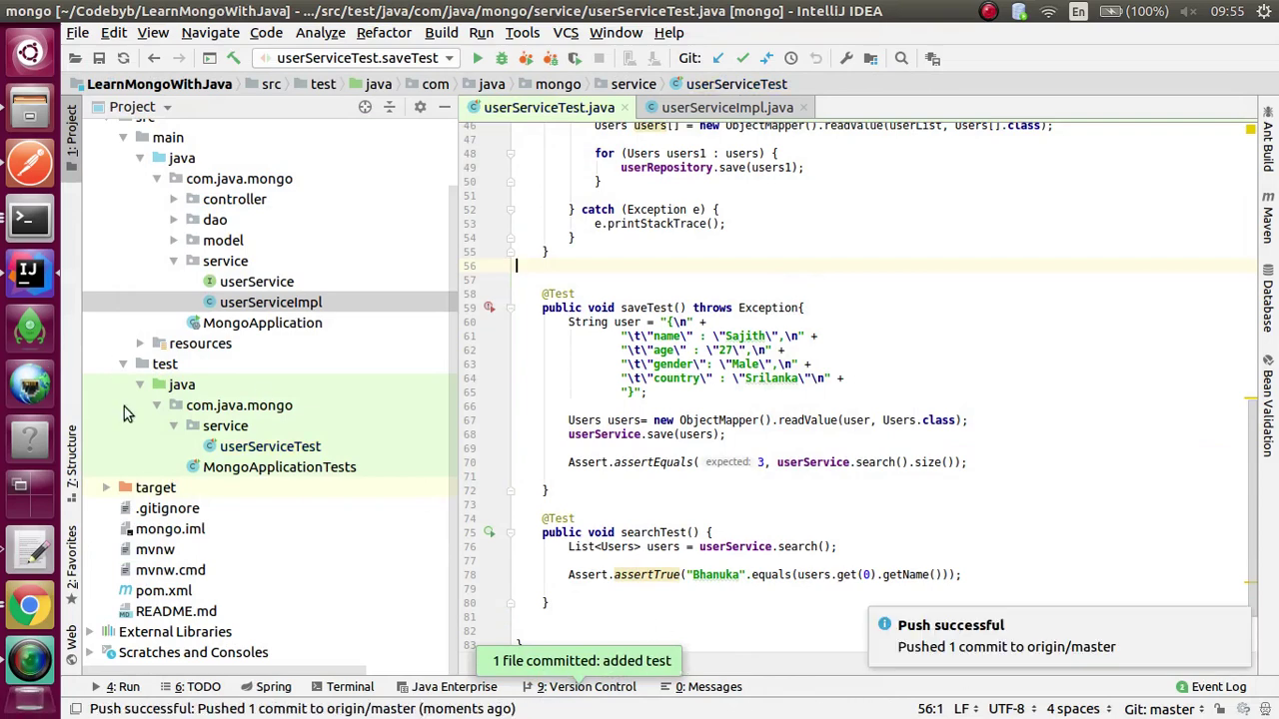
# - Switch to Chrome and reload the LearnMongoWithJava repository page on GitHub to check the latest commit
pyautogui.click(30, 604)
pyautogui.click(620, 38)
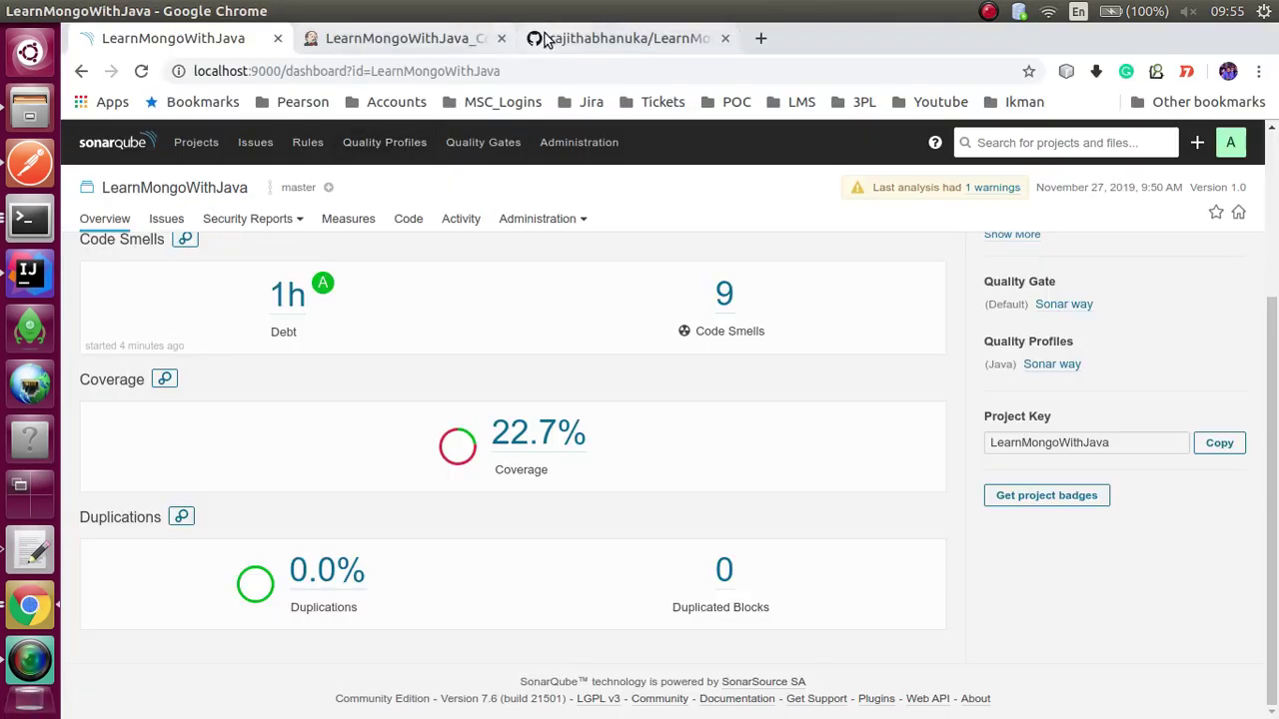
pyautogui.click(141, 72)
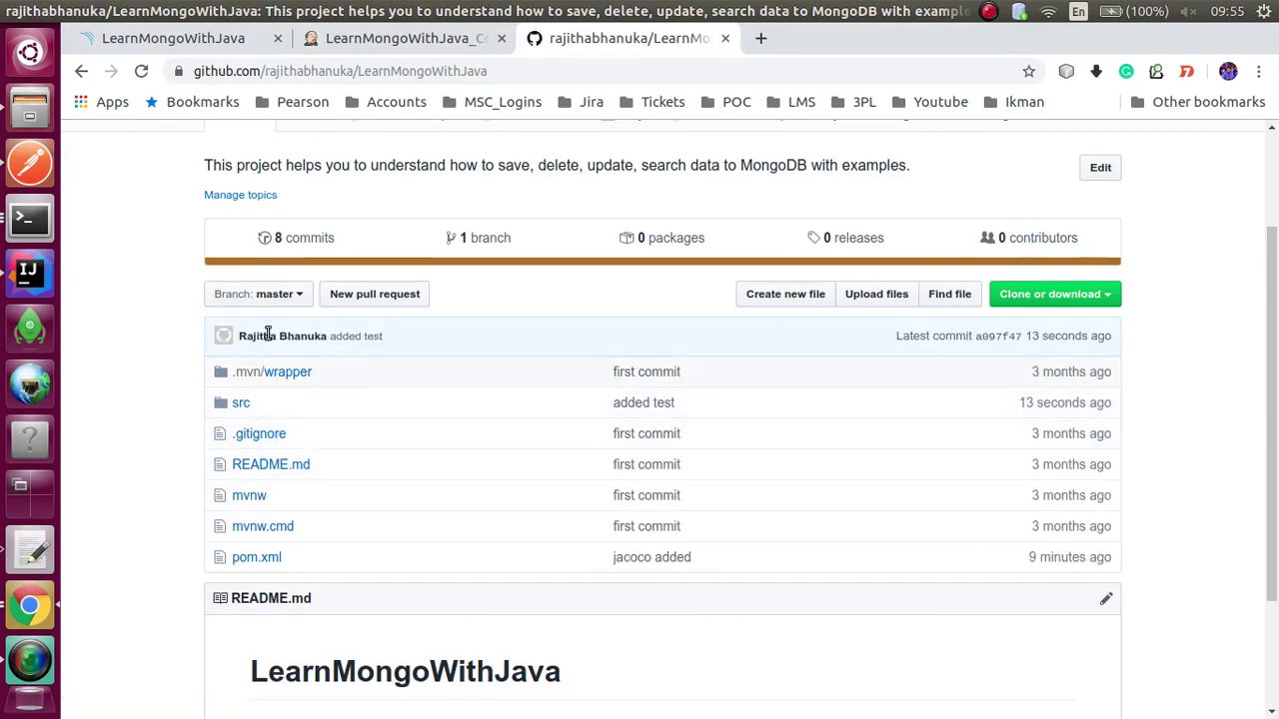
# - Return to the LearnMongoWithJava_CodeCoverage project page in Jenkins and start a new build
pyautogui.click(399, 38)
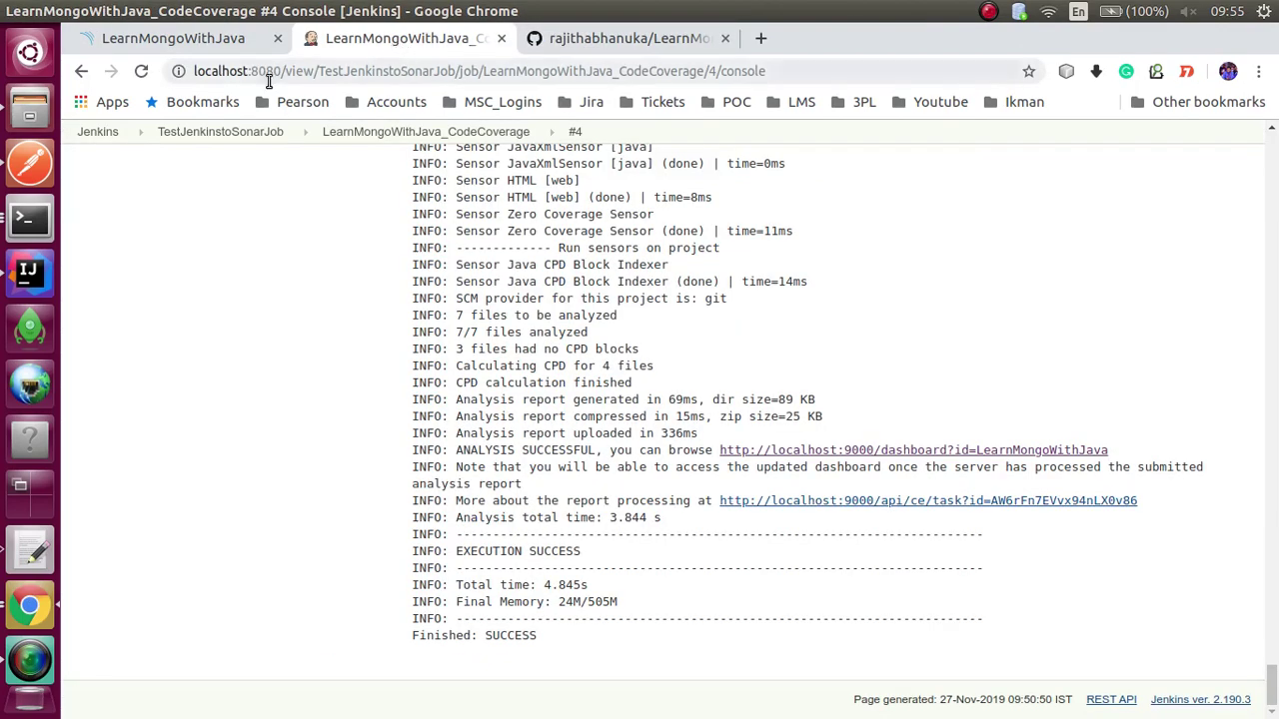
pyautogui.click(86, 76)
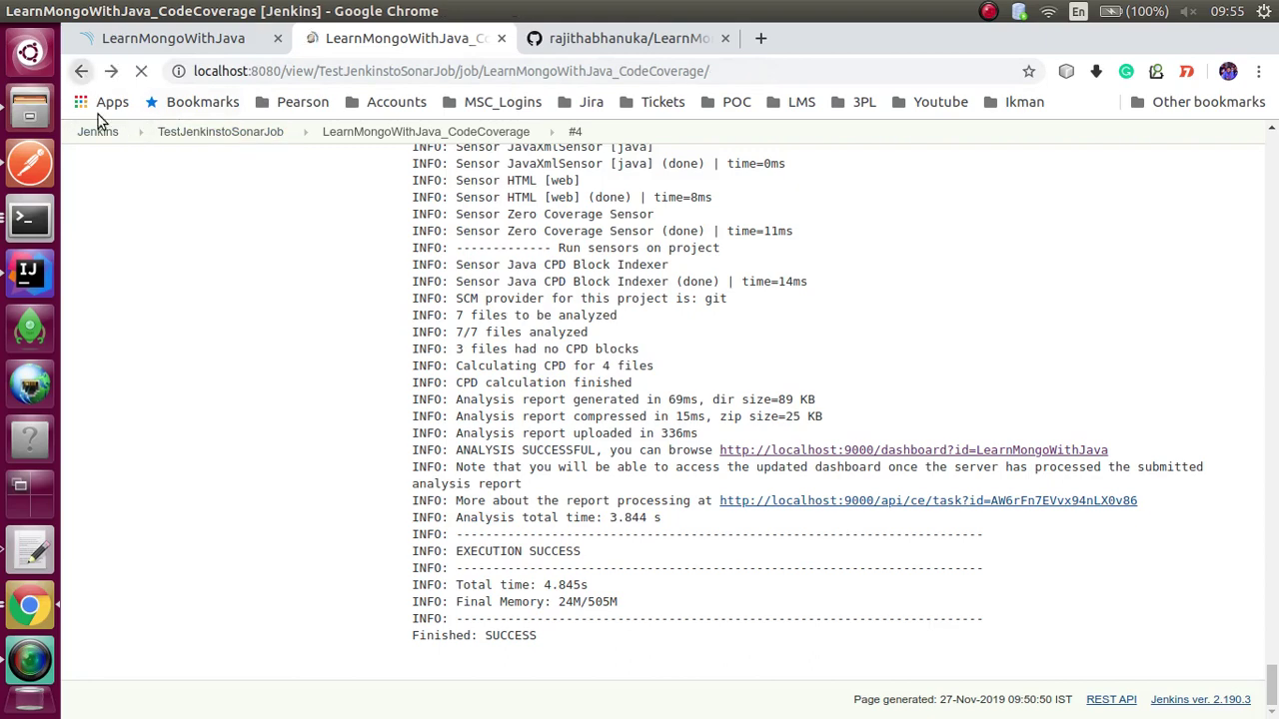
pyautogui.click(134, 329)
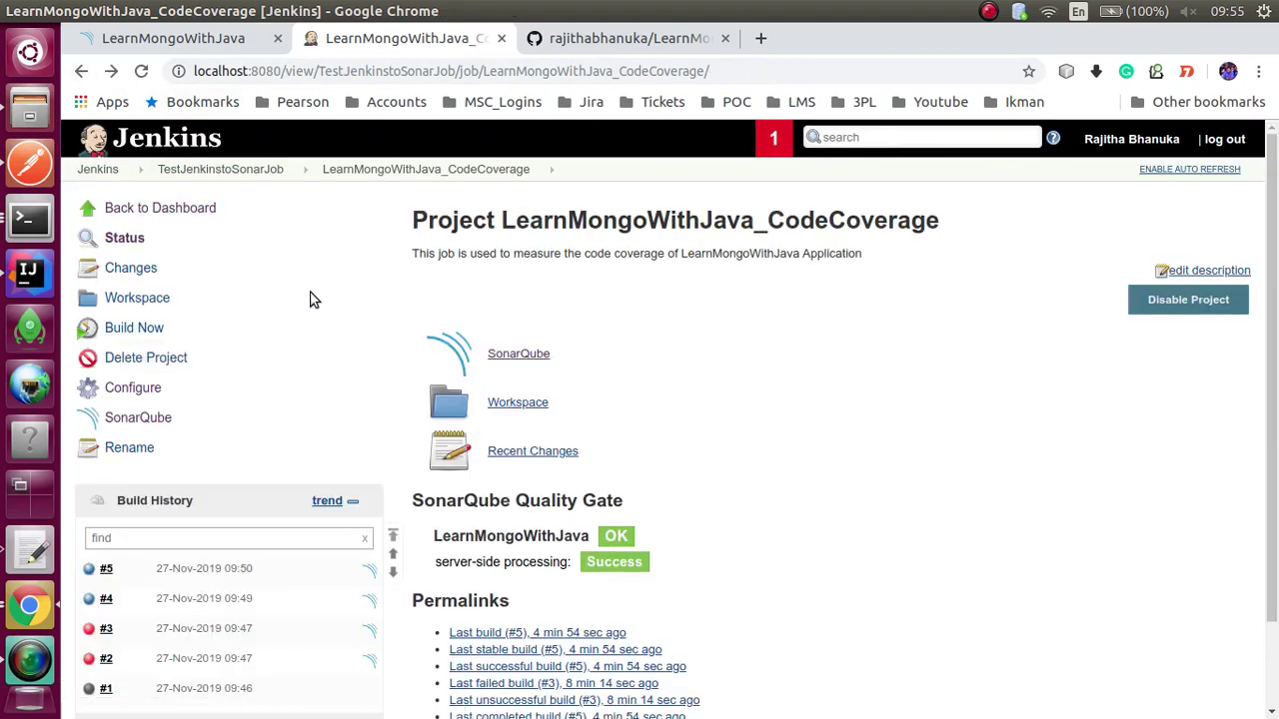
# - Open the console output of running build #6 and follow it until it finishes
pyautogui.scroll(-2, 312, 297)
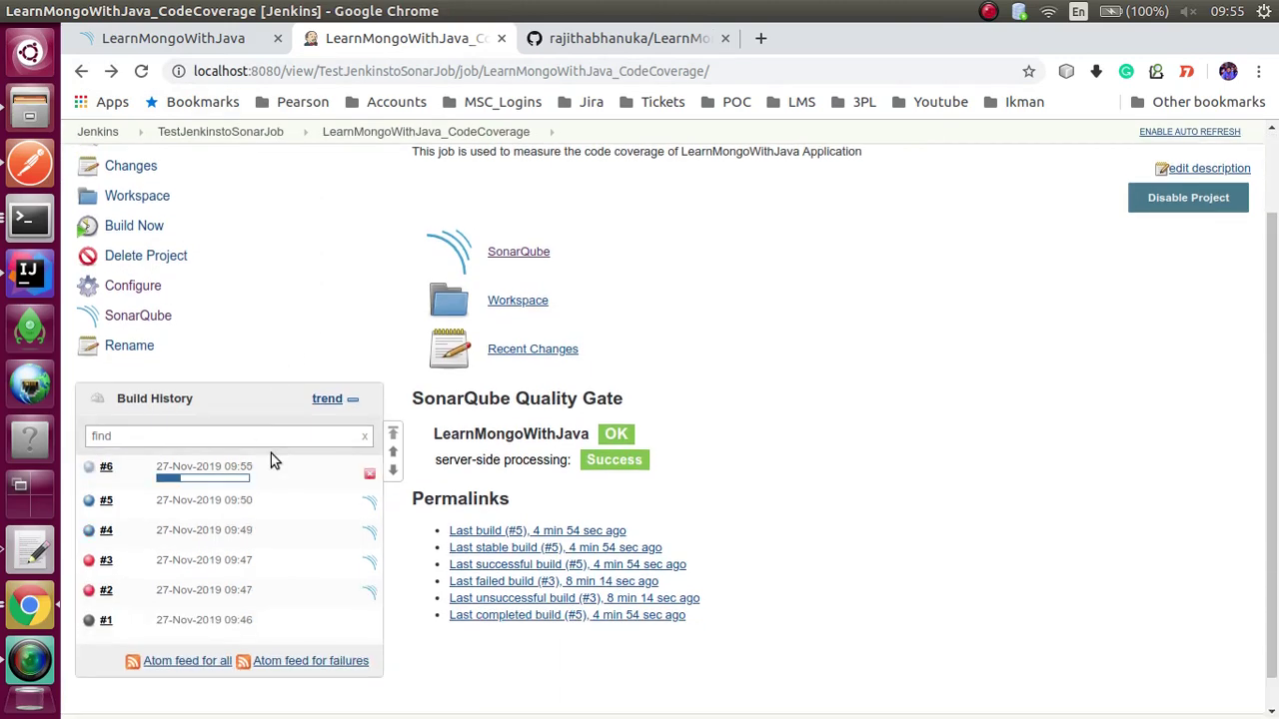
pyautogui.click(259, 466)
pyautogui.click(260, 521)
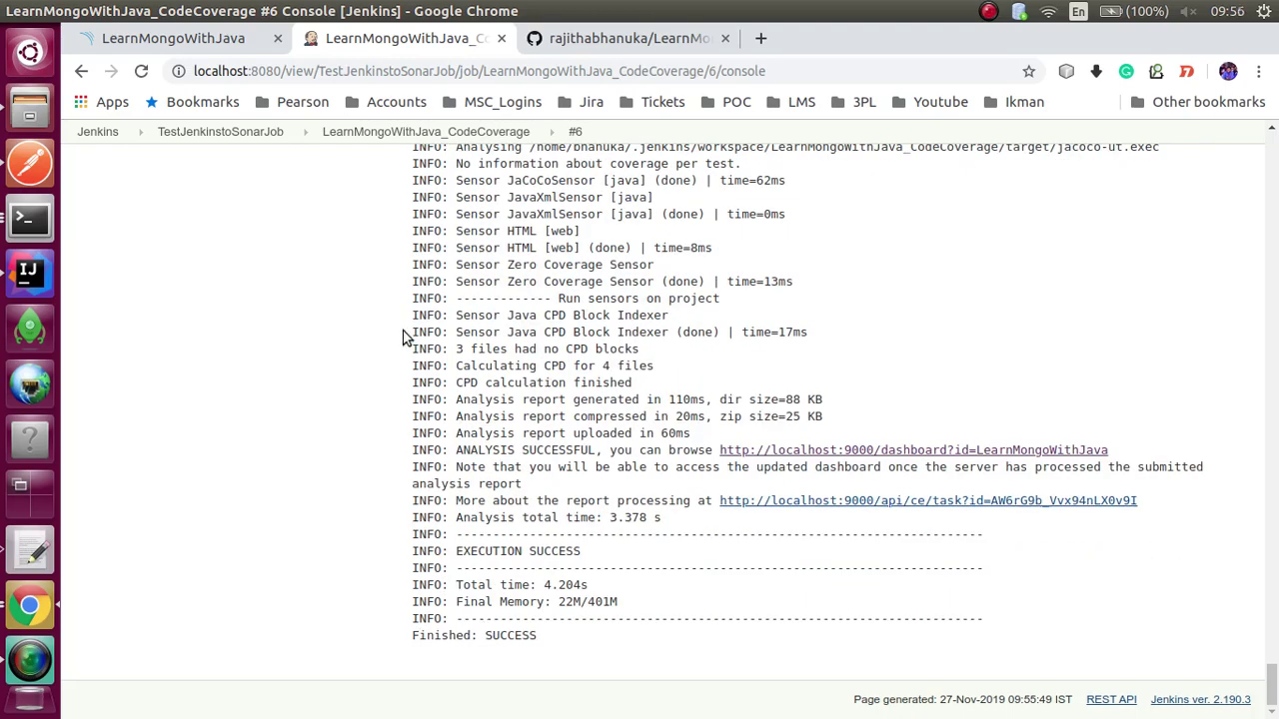
# - Reload the LearnMongoWithJava dashboard in SonarQube and check the updated coverage and quality overview
pyautogui.click(199, 38)
pyautogui.click(141, 71)
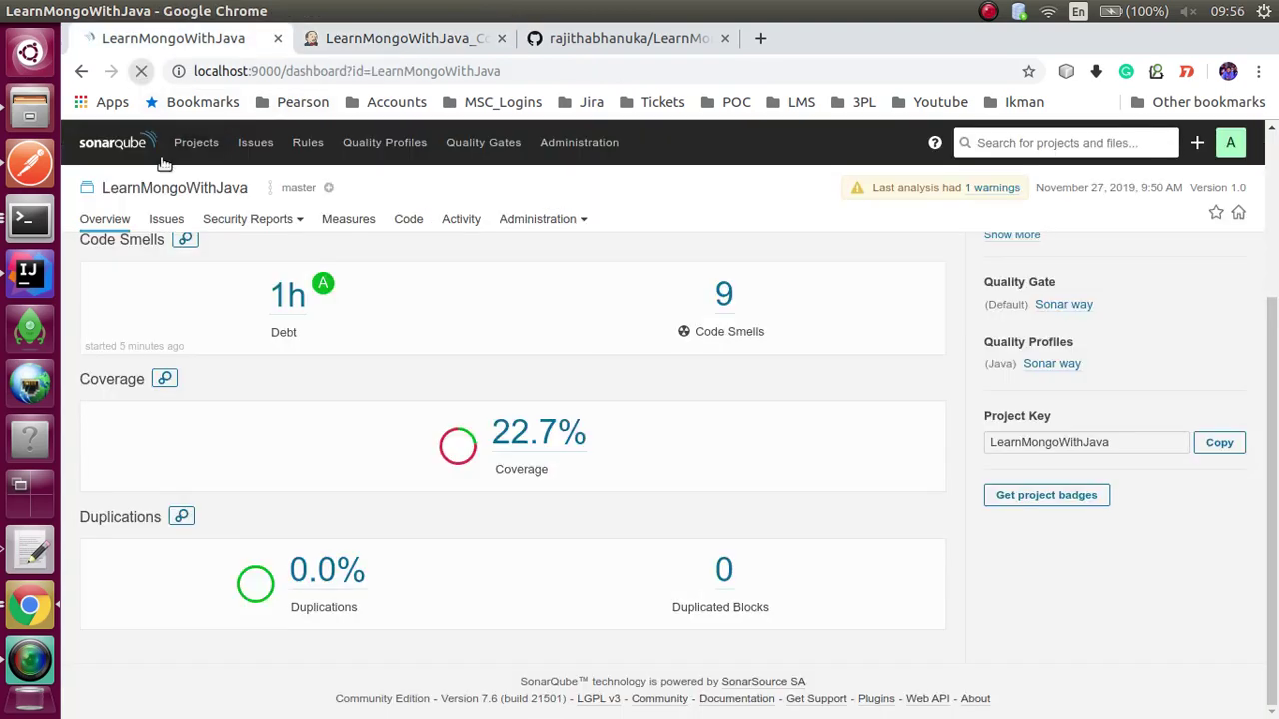
pyautogui.scroll(-3, 270, 429)
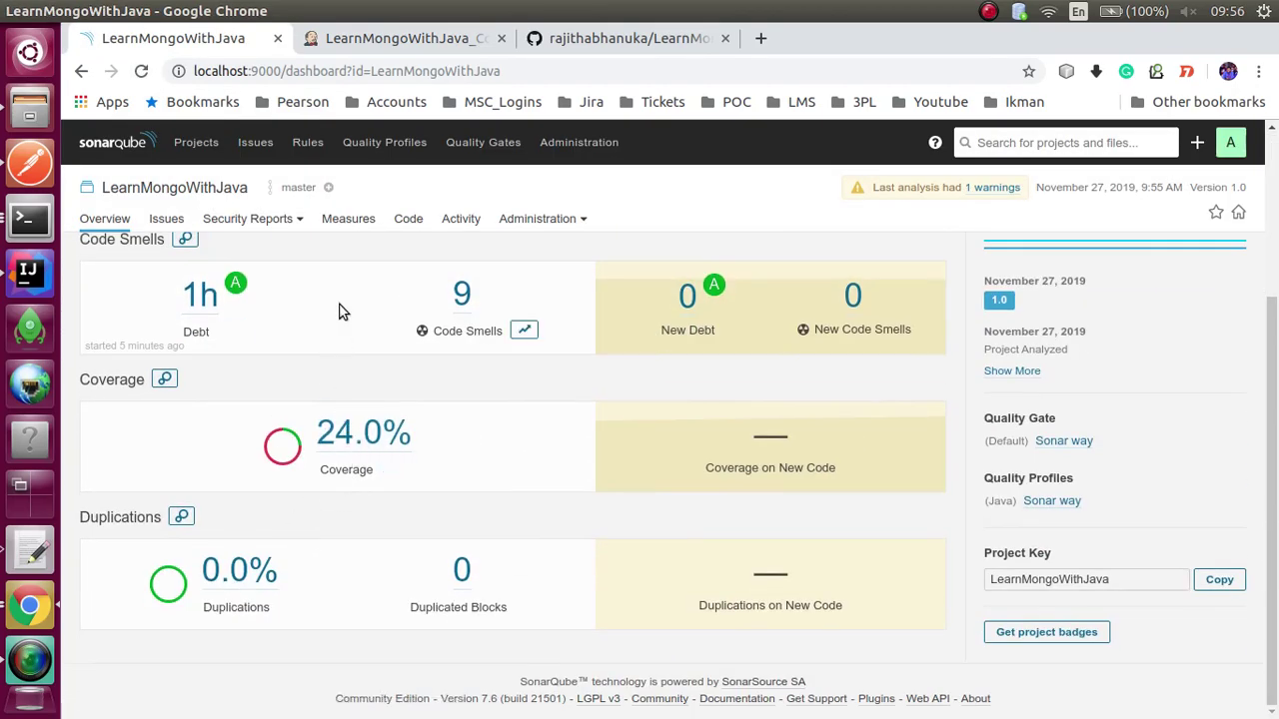
pyautogui.scroll(3, 326, 374)
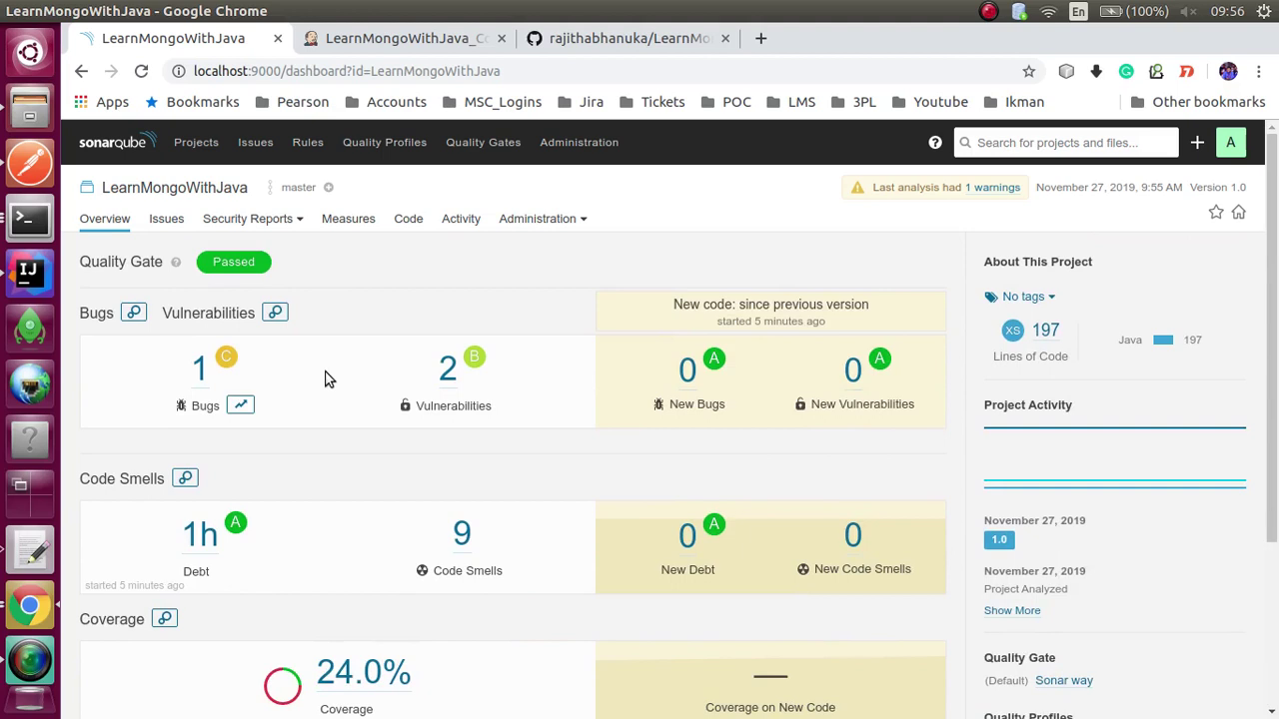